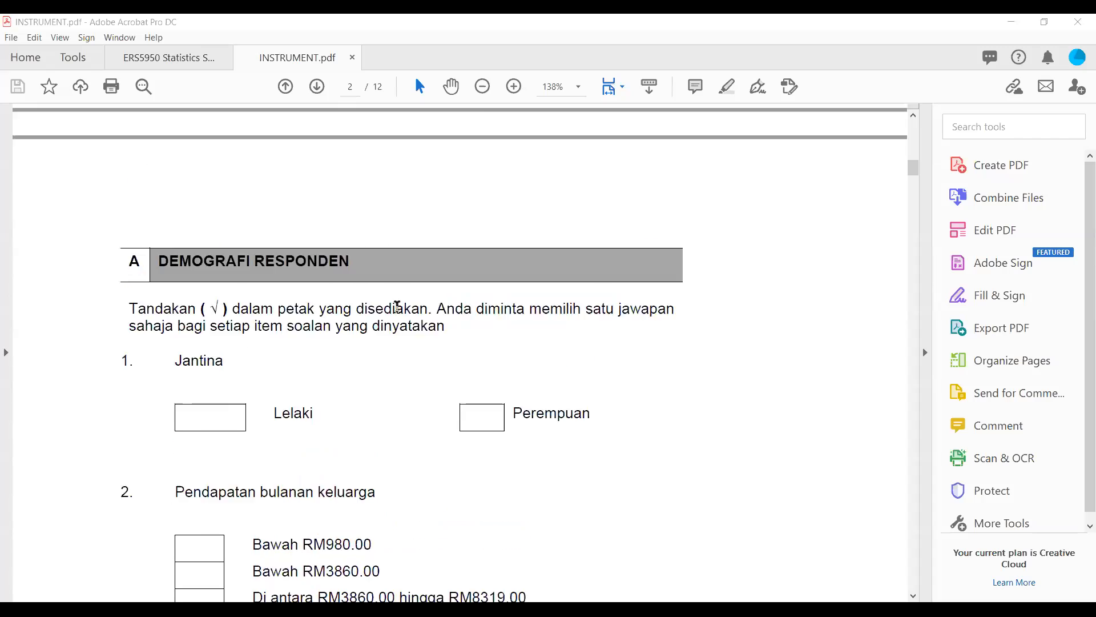
# Step: Review the respondent demographics questions in section A of the questionnaire, from Jantina through the academic grade question
pyautogui.scroll(-5, 403, 309)
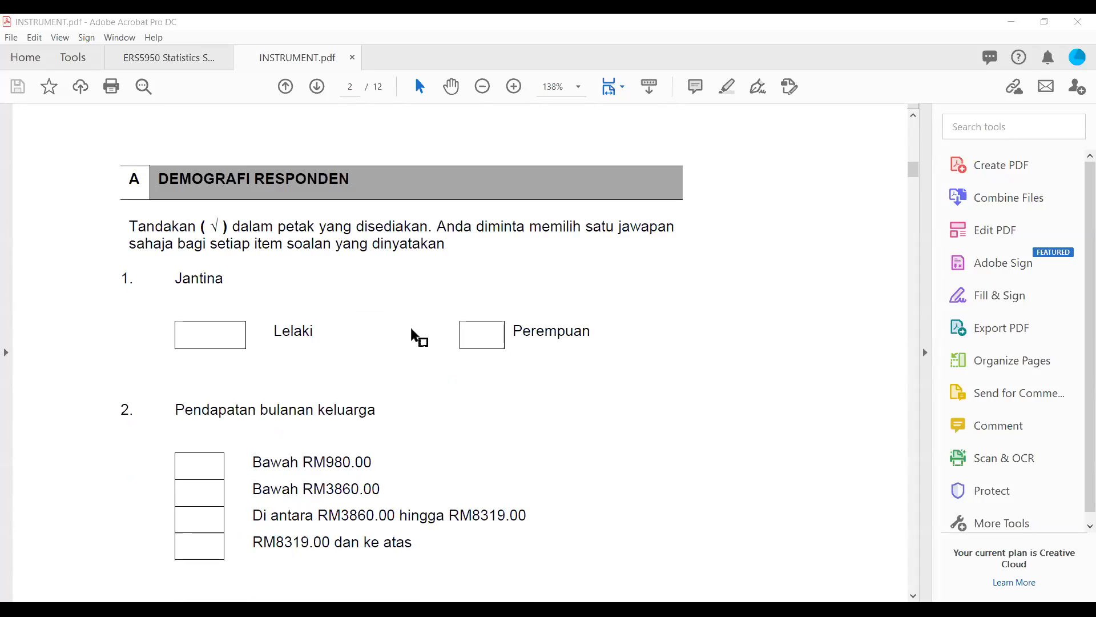
pyautogui.scroll(-1, 412, 334)
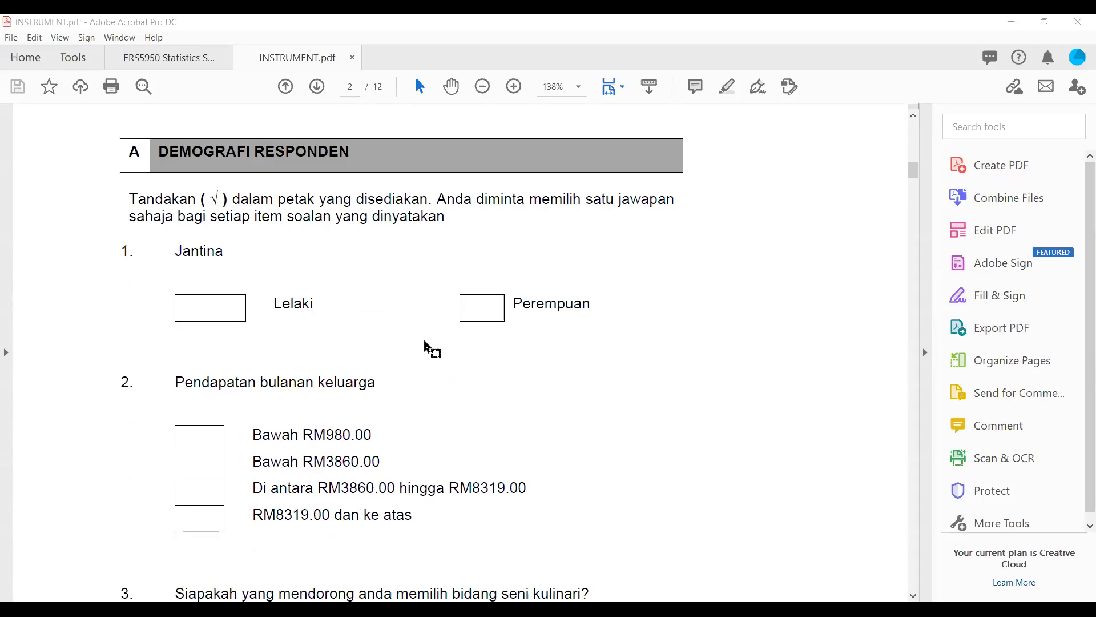
pyautogui.scroll(-2, 427, 347)
pyautogui.scroll(-5, 431, 349)
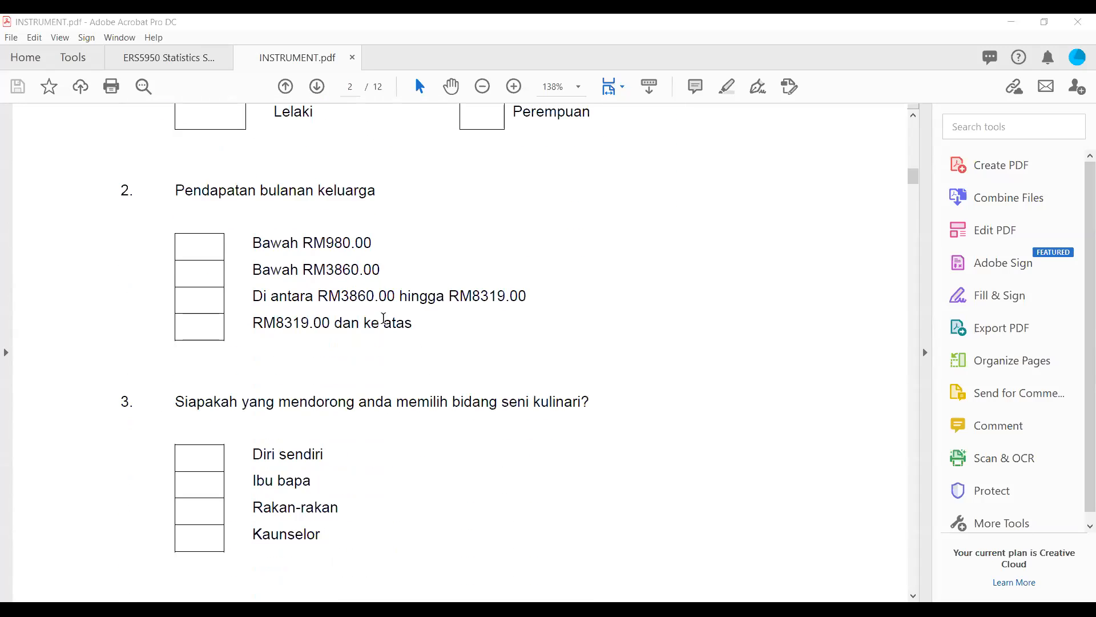
pyautogui.scroll(-7, 331, 272)
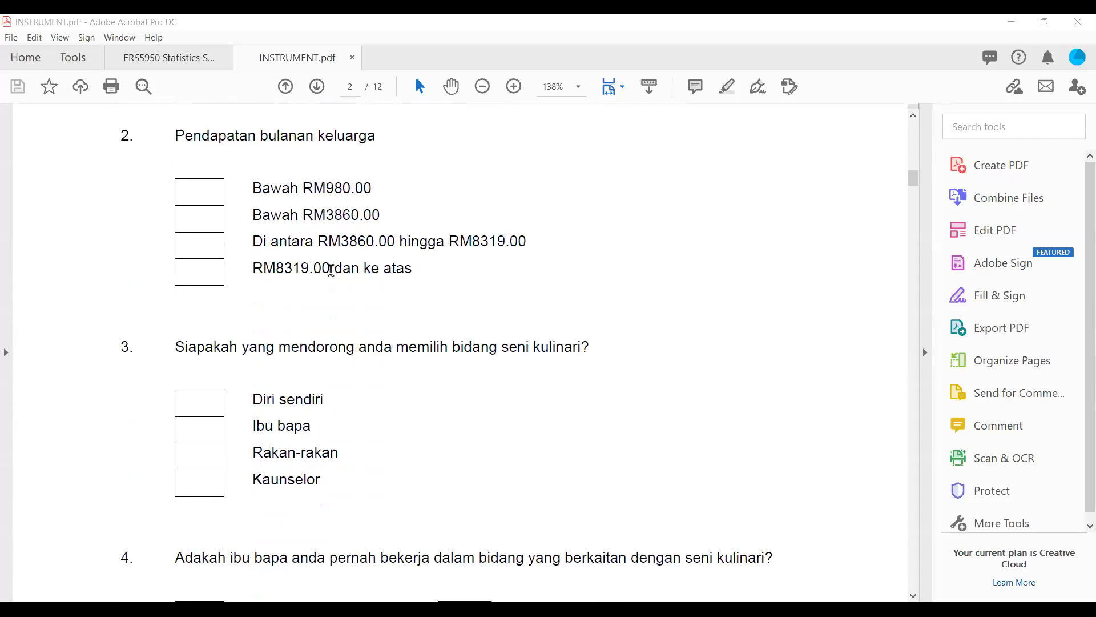
pyautogui.scroll(-7, 332, 271)
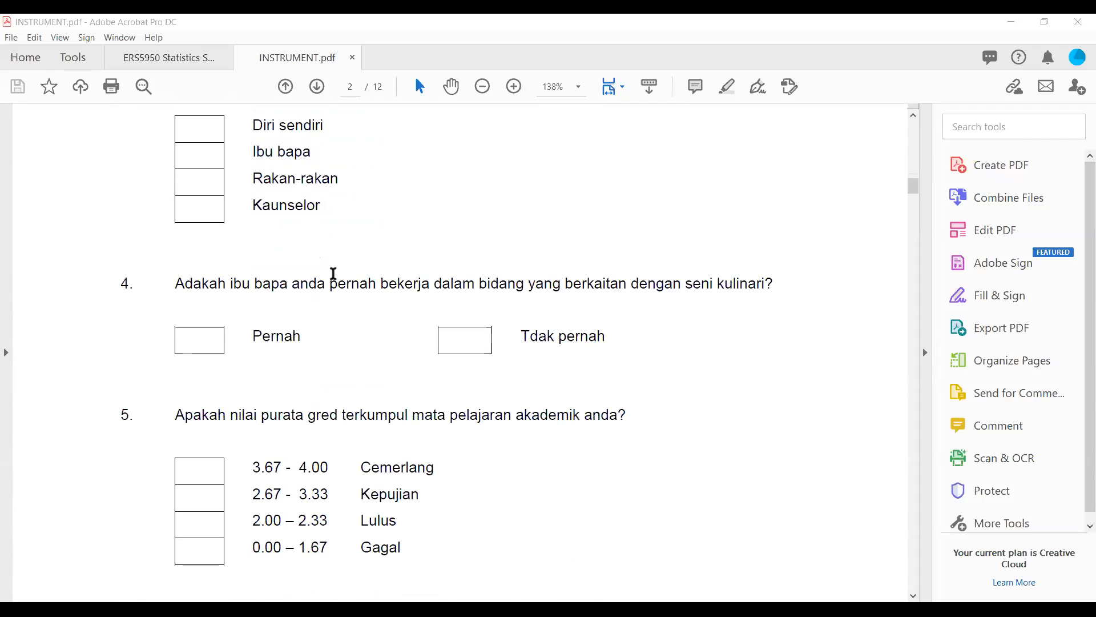
pyautogui.scroll(5, 339, 275)
pyautogui.scroll(1, 339, 274)
pyautogui.scroll(-8, 355, 289)
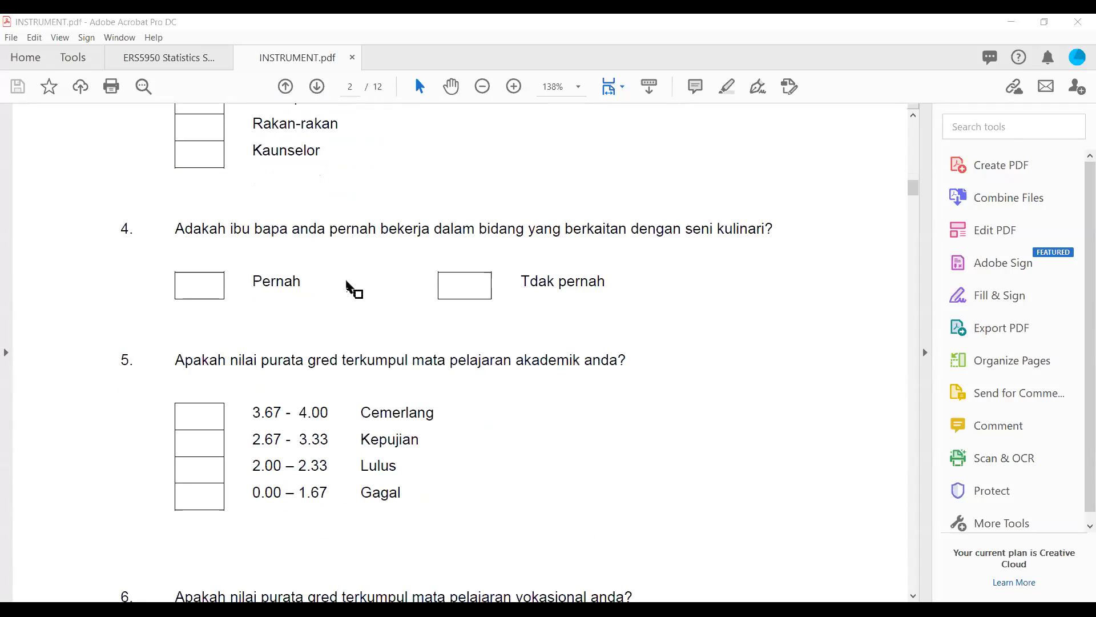
pyautogui.scroll(2, 374, 344)
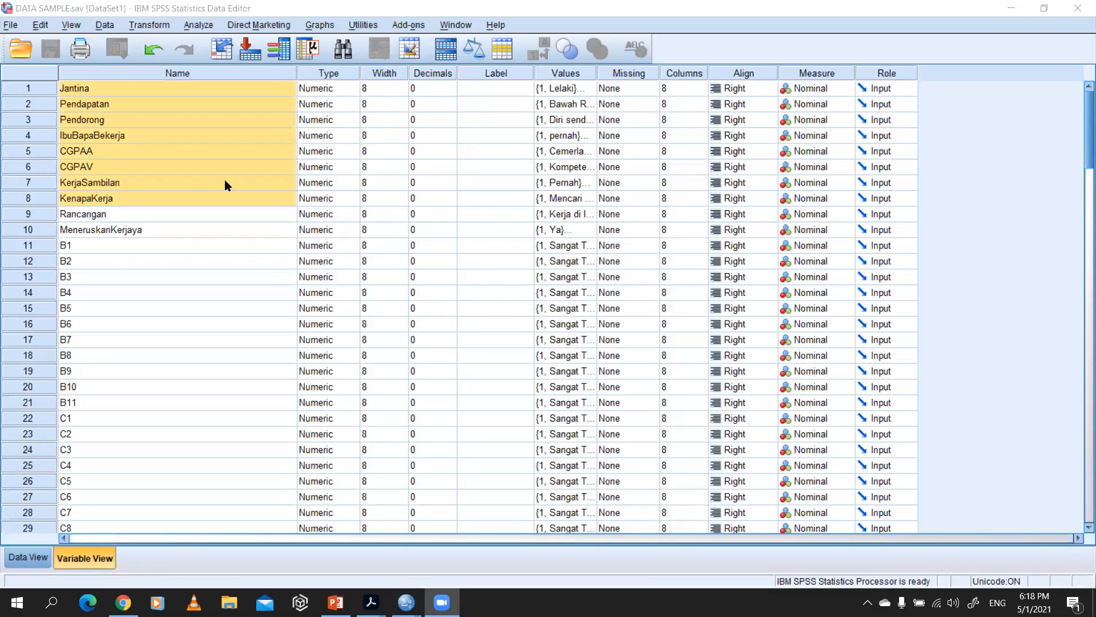
# Step: Switch to INSTRUMENT.pdf in Acrobat and review the Jantina and Pendapatan bulanan keluarga questions
pyautogui.click(191, 245)
pyautogui.click(193, 199)
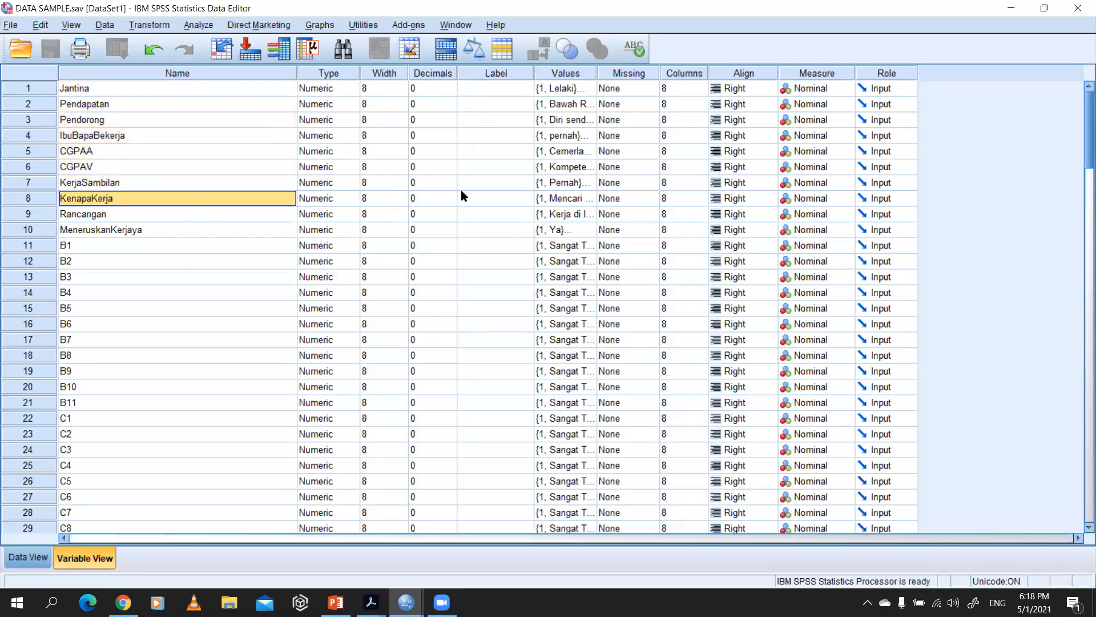
pyautogui.hotkey('alt', 'Tab')
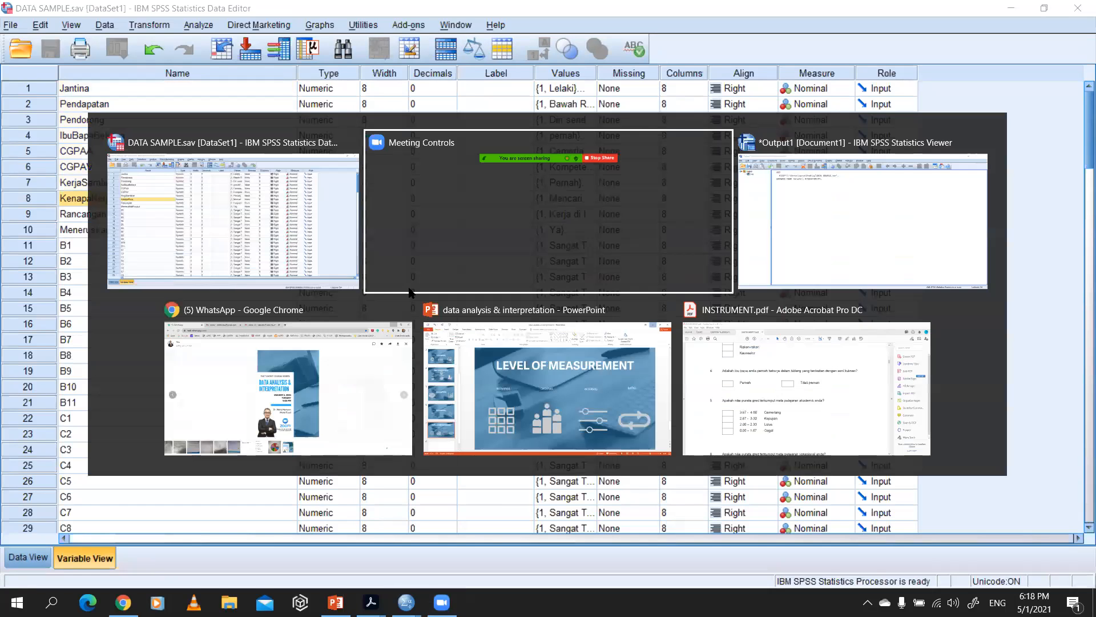
pyautogui.hotkey('alt', 'Tab')
pyautogui.hotkey('alt', 'Tab')
pyautogui.hotkey('alt', 'Tab')
pyautogui.hotkey('alt', 'Tab')
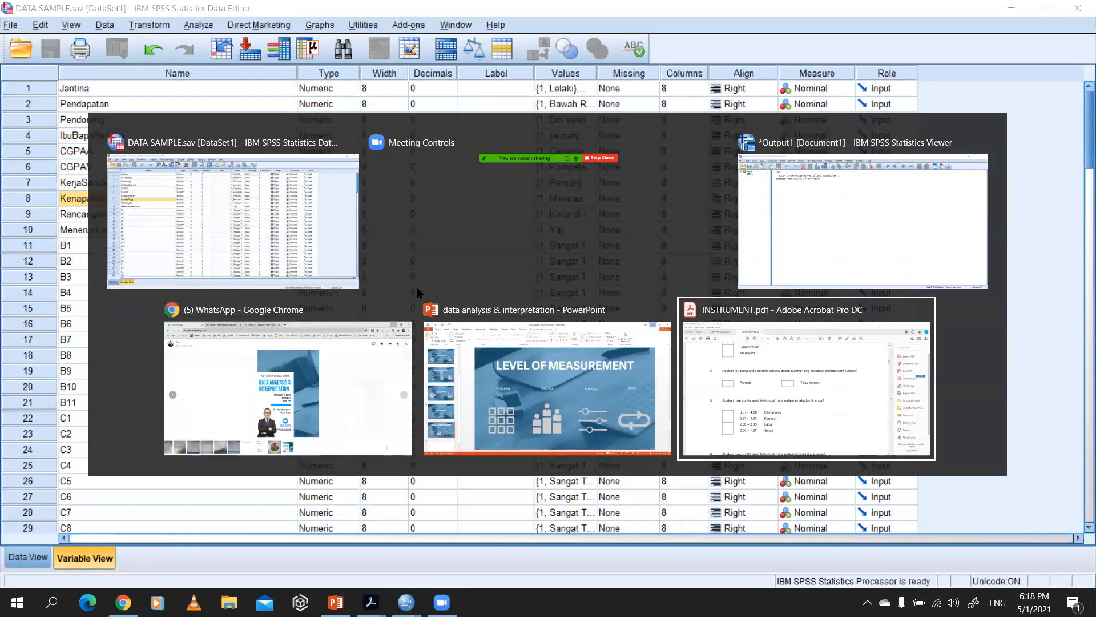
pyautogui.scroll(10, 367, 286)
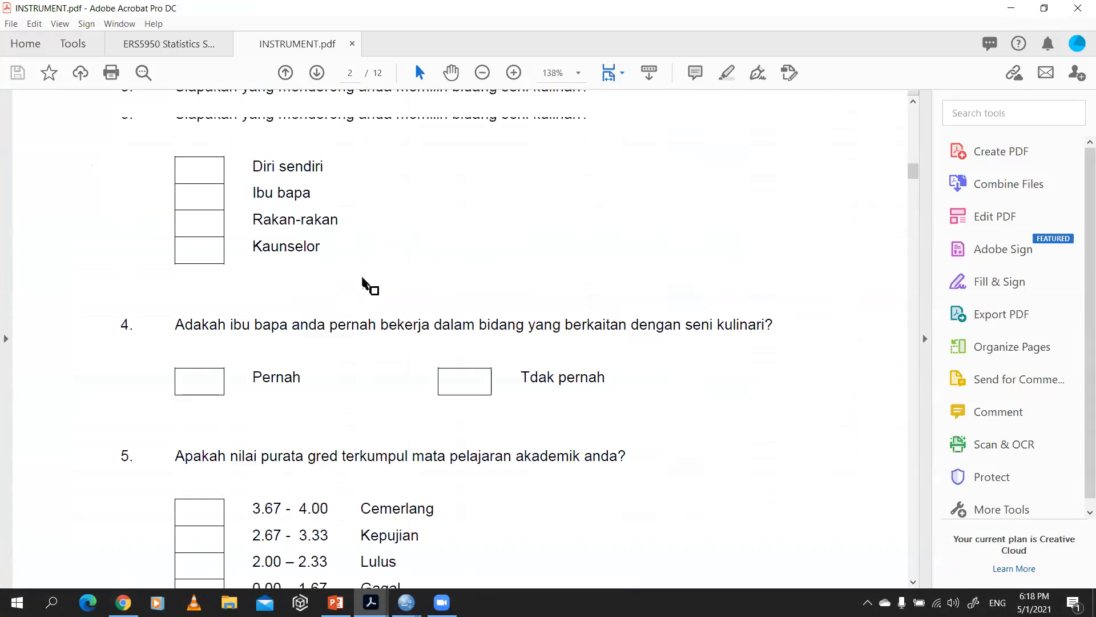
pyautogui.scroll(1, 369, 279)
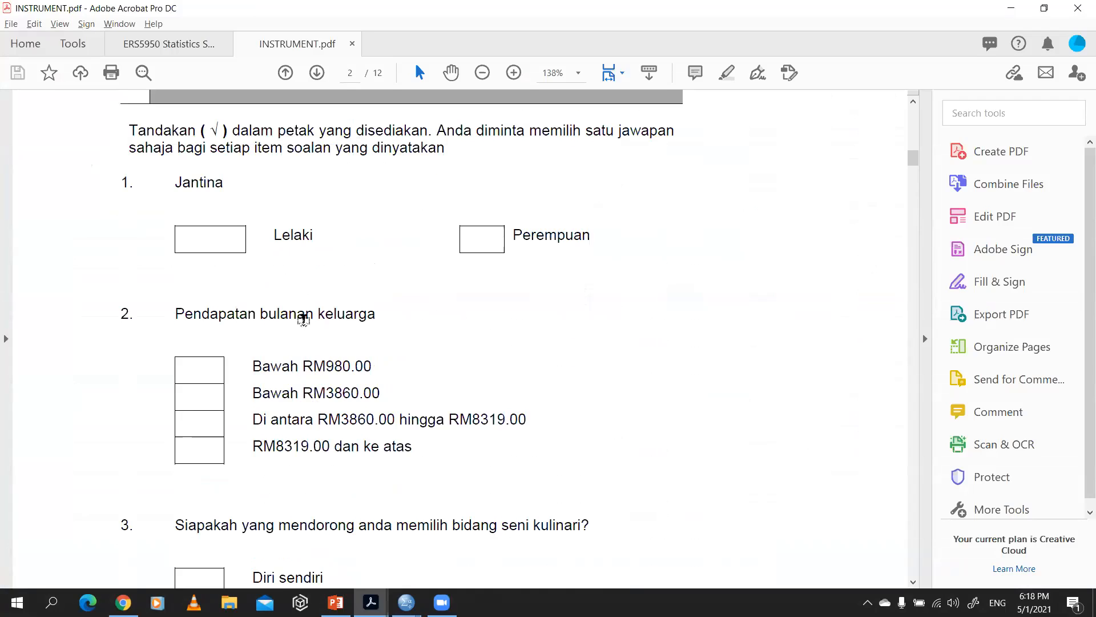
# Step: Switch to the SPSS Data Editor and compare the variable definitions, starting with Jantina, with the columns of the data sheet
pyautogui.hotkey('alt', 'Tab')
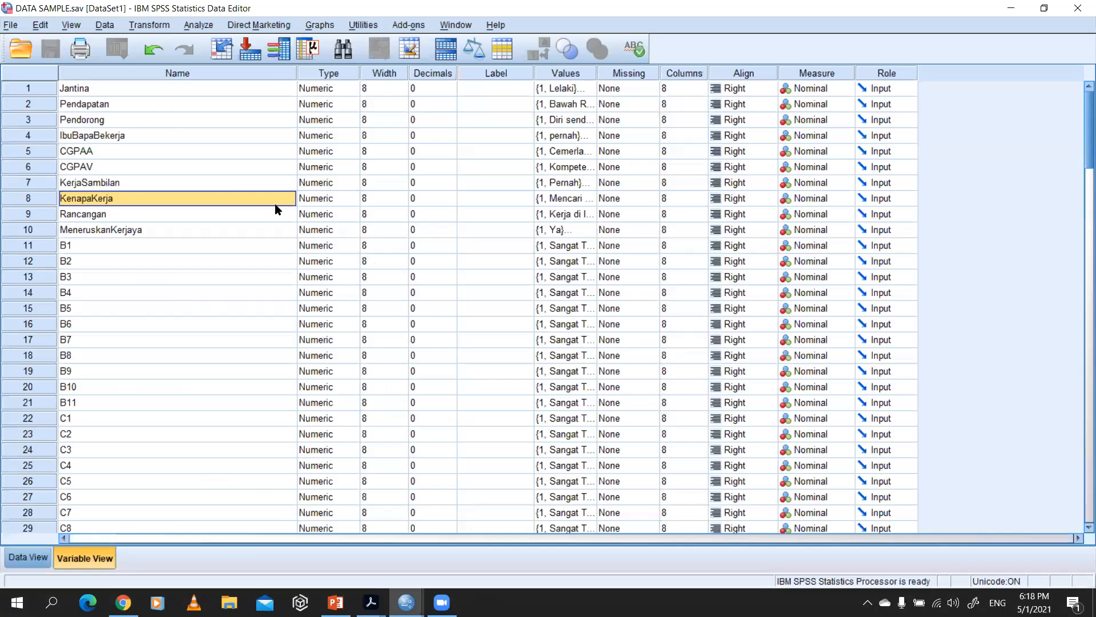
pyautogui.click(139, 91)
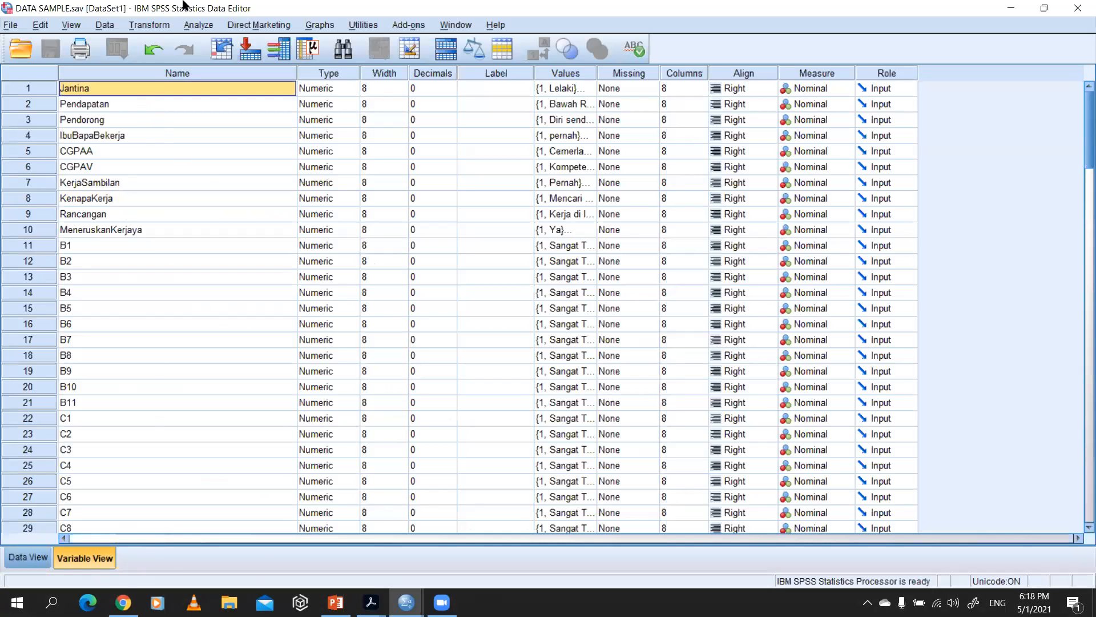
pyautogui.click(28, 557)
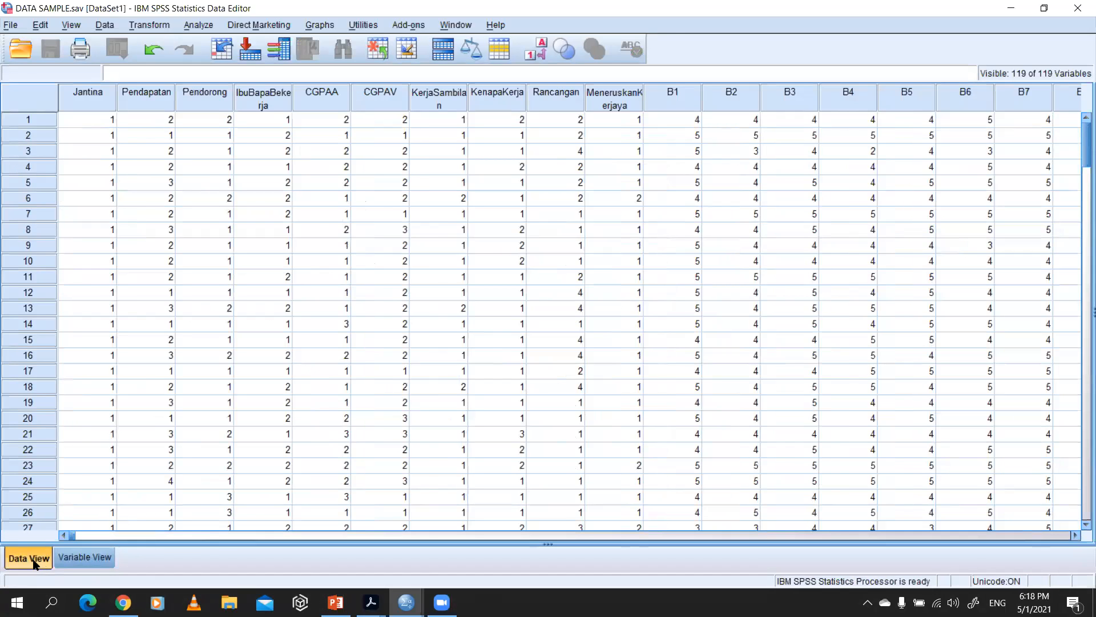
pyautogui.click(78, 557)
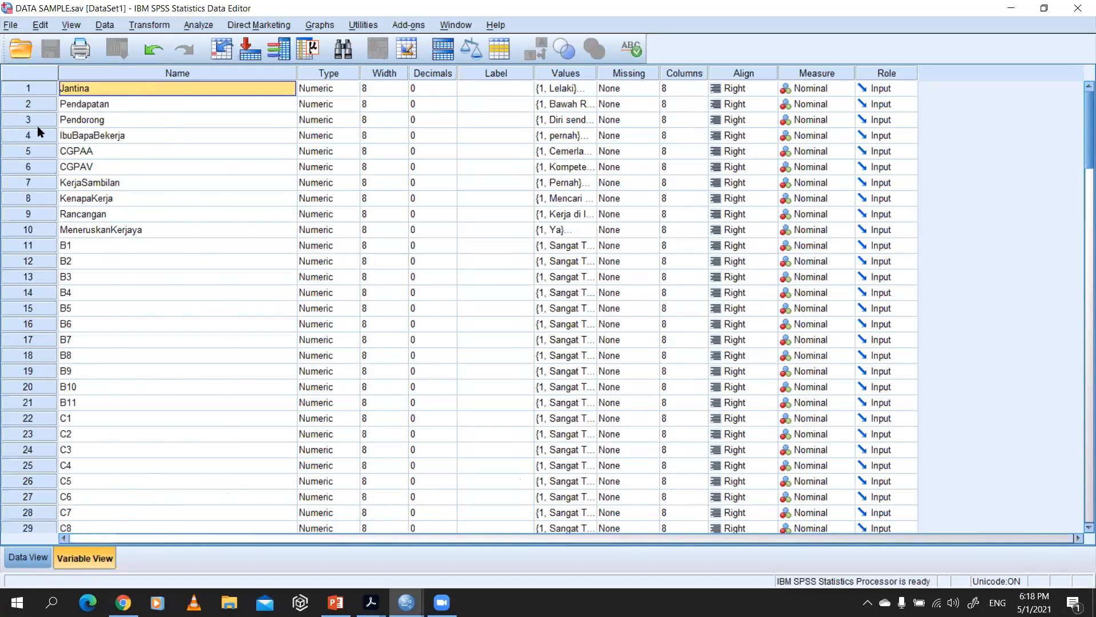
pyautogui.click(28, 558)
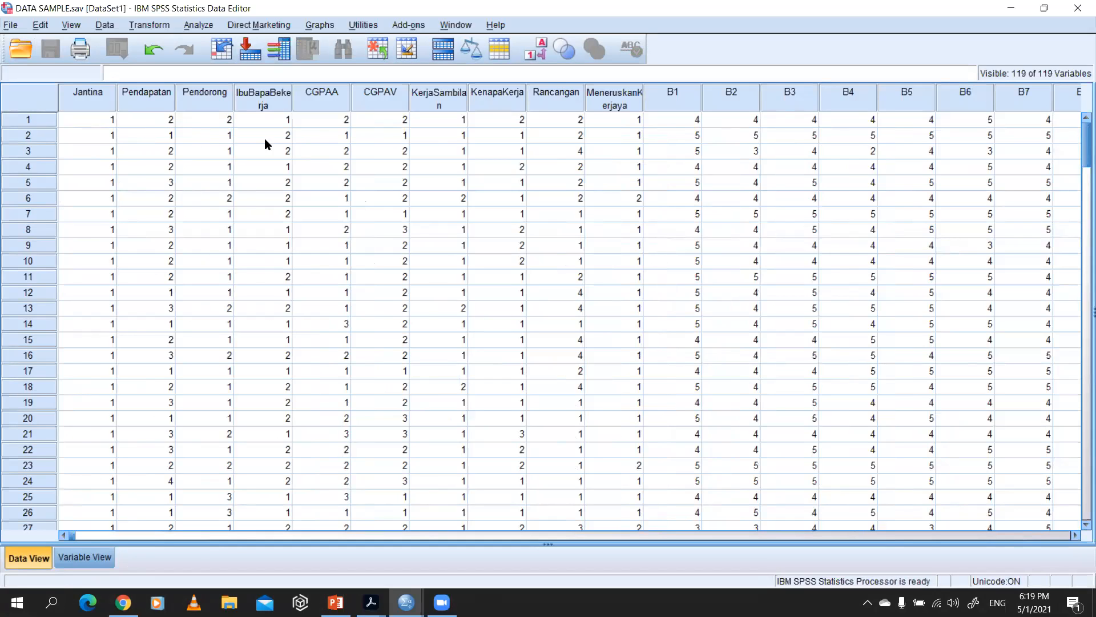
pyautogui.click(104, 557)
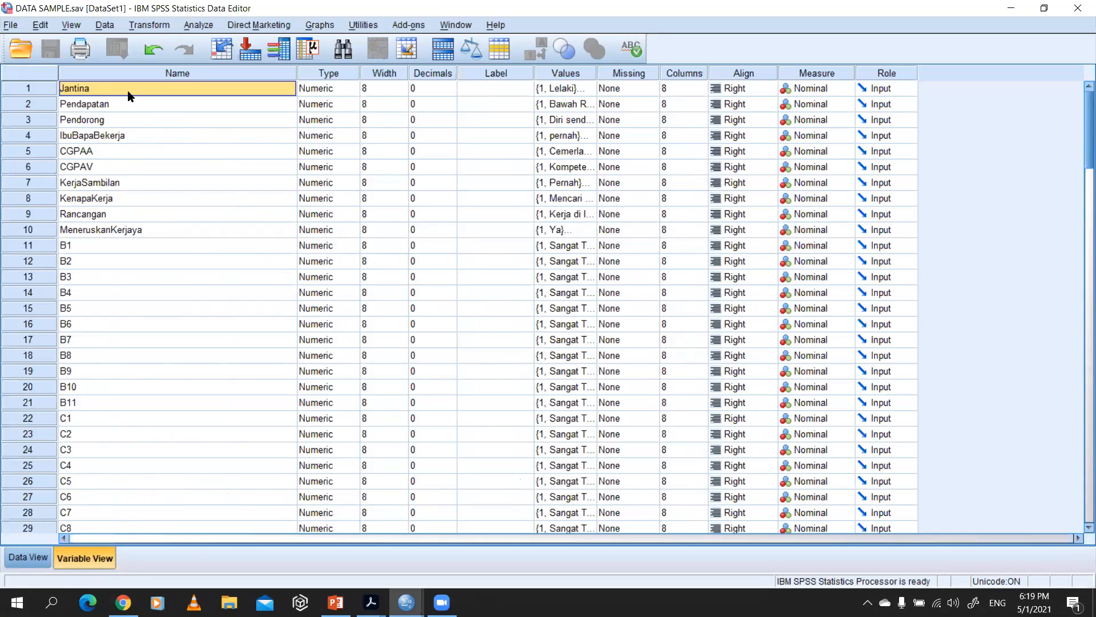
# Step: Switch to INSTRUMENT.pdf in Acrobat and read the Jantina question with its answer options Lelaki and Perempuan
pyautogui.hotkey('alt', 'Tab')
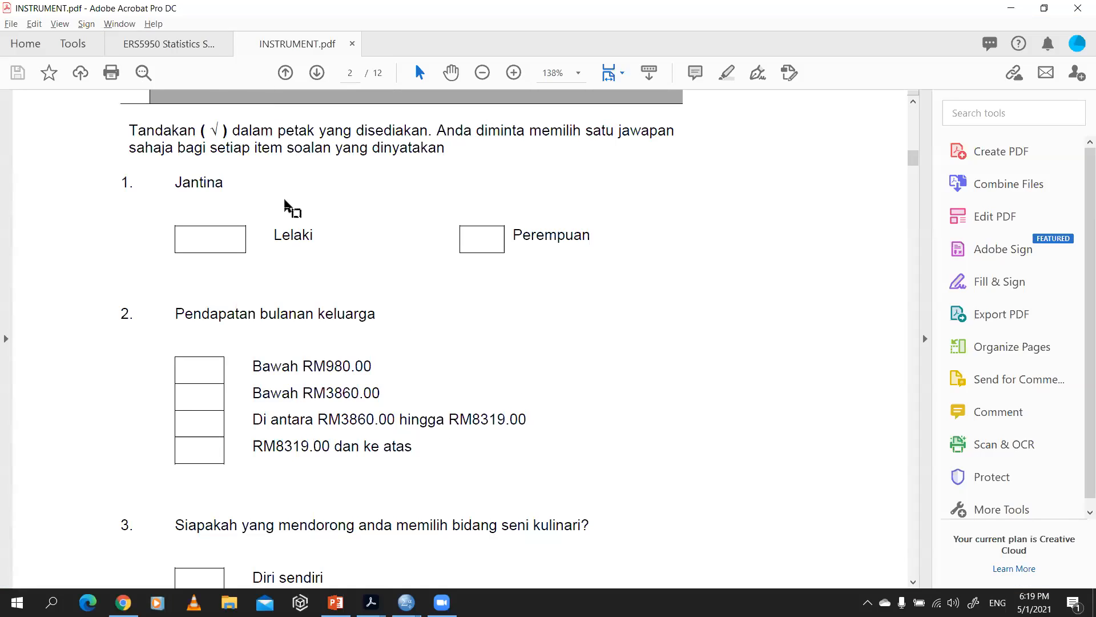
pyautogui.moveTo(188, 187); pyautogui.dragTo(546, 240)
pyautogui.click(415, 250)
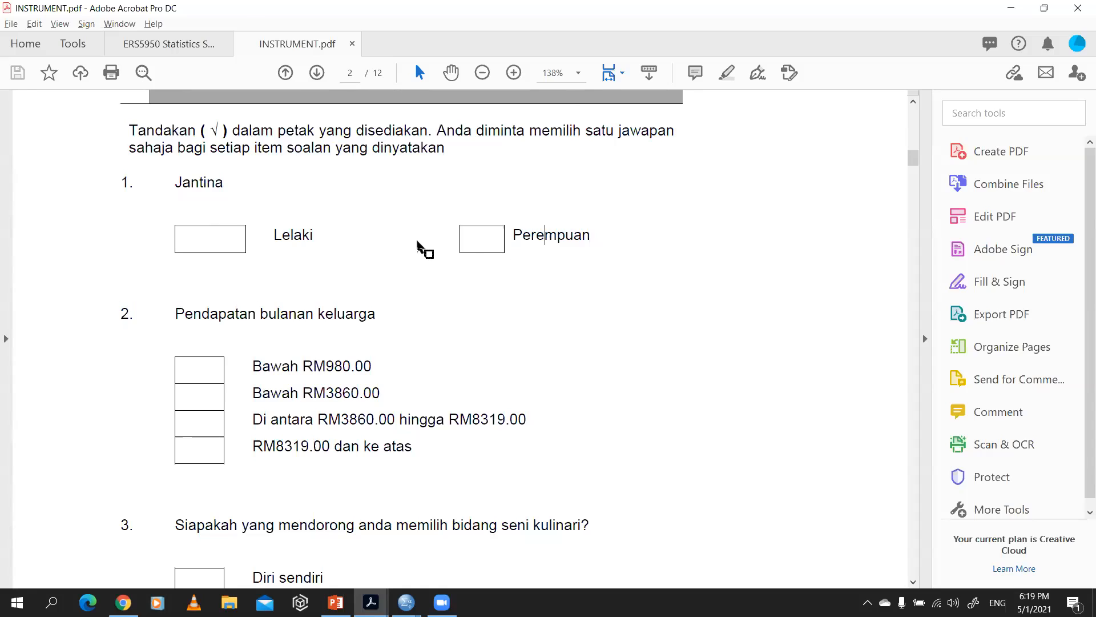
# Step: Return to the SPSS Data Editor and go through the Jantina variable's type, width, decimals and label settings
pyautogui.hotkey('alt', 'Tab')
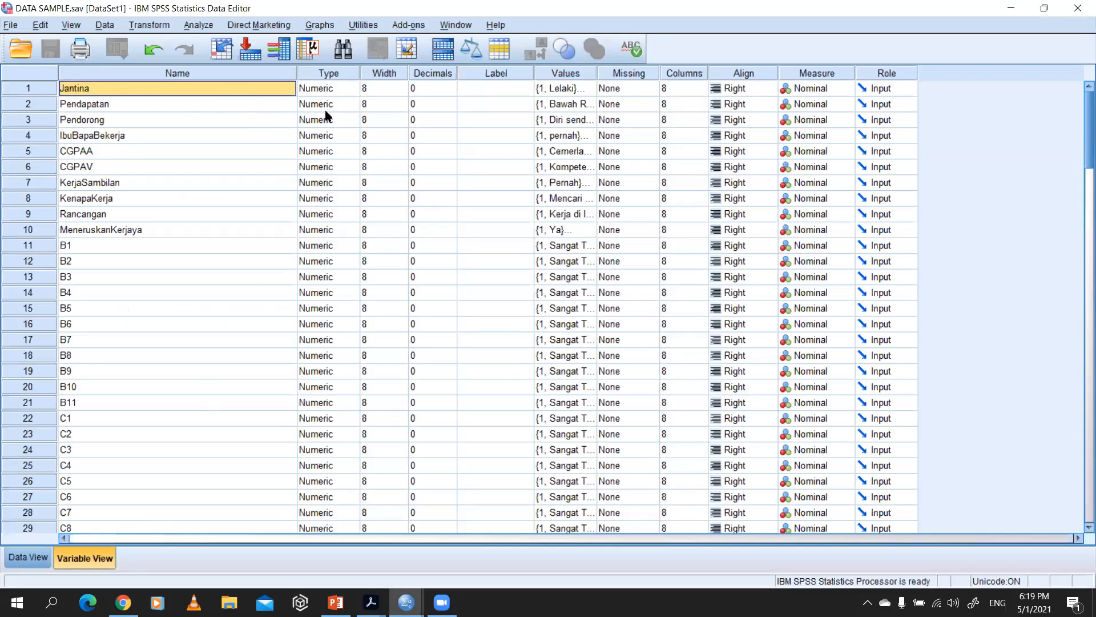
pyautogui.click(330, 93)
pyautogui.press('Tab')
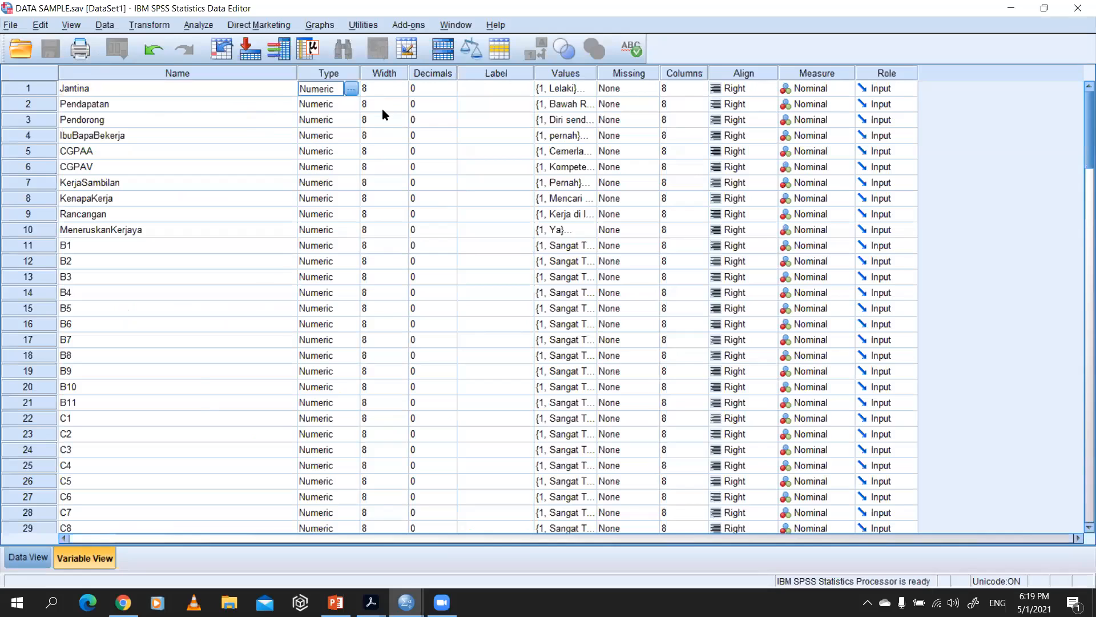
pyautogui.press('Tab')
pyautogui.press('Tab')
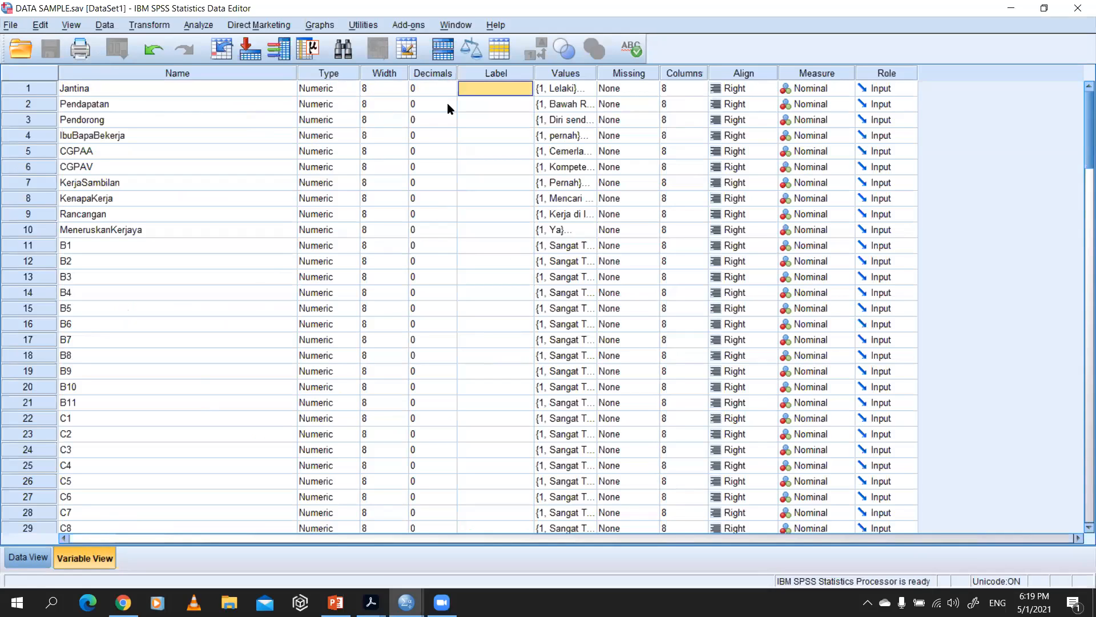
# Step: Rename the Jantina variable as Jantina_PELAJAR
pyautogui.click(74, 90)
pyautogui.click(75, 89)
pyautogui.doubleClick(77, 88)
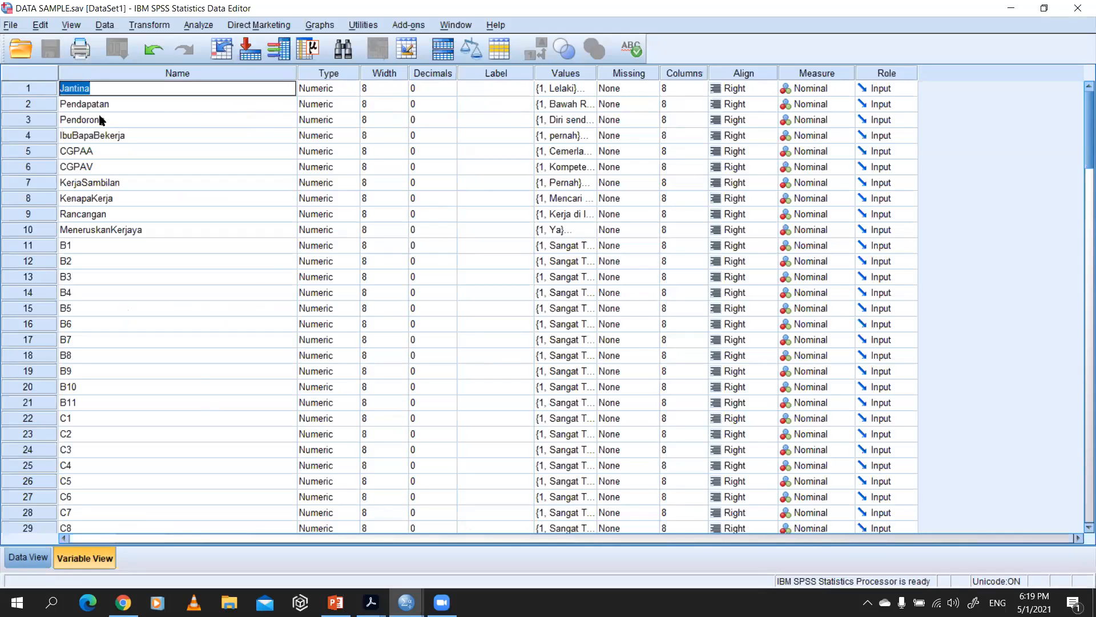
pyautogui.doubleClick(82, 89)
pyautogui.click(110, 90)
pyautogui.write('_PELA')
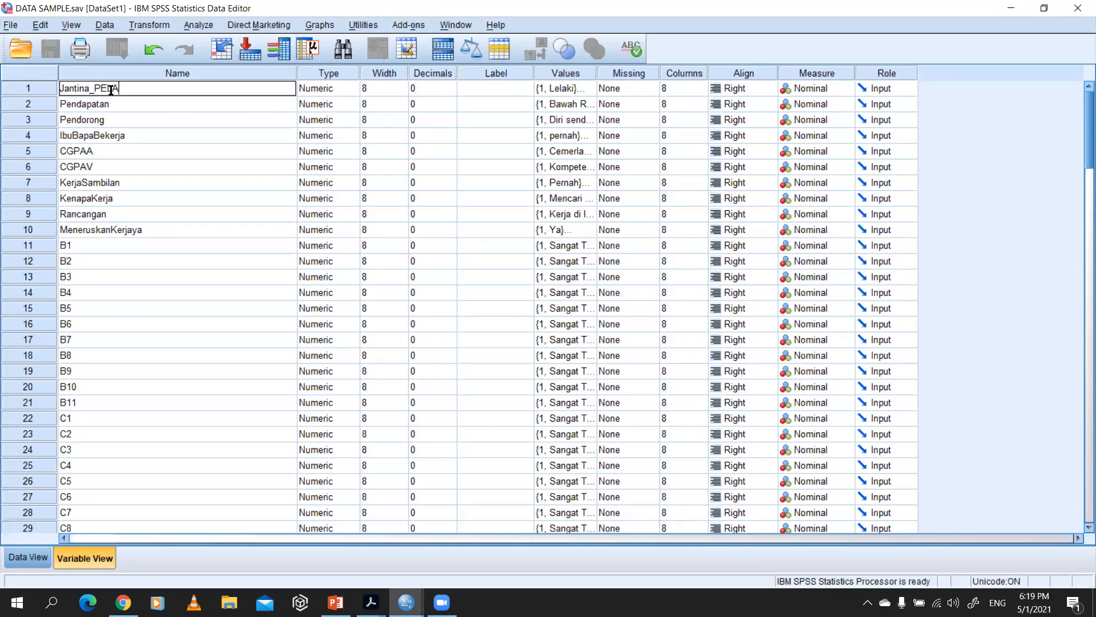
pyautogui.write('JAR')
pyautogui.press('Return')
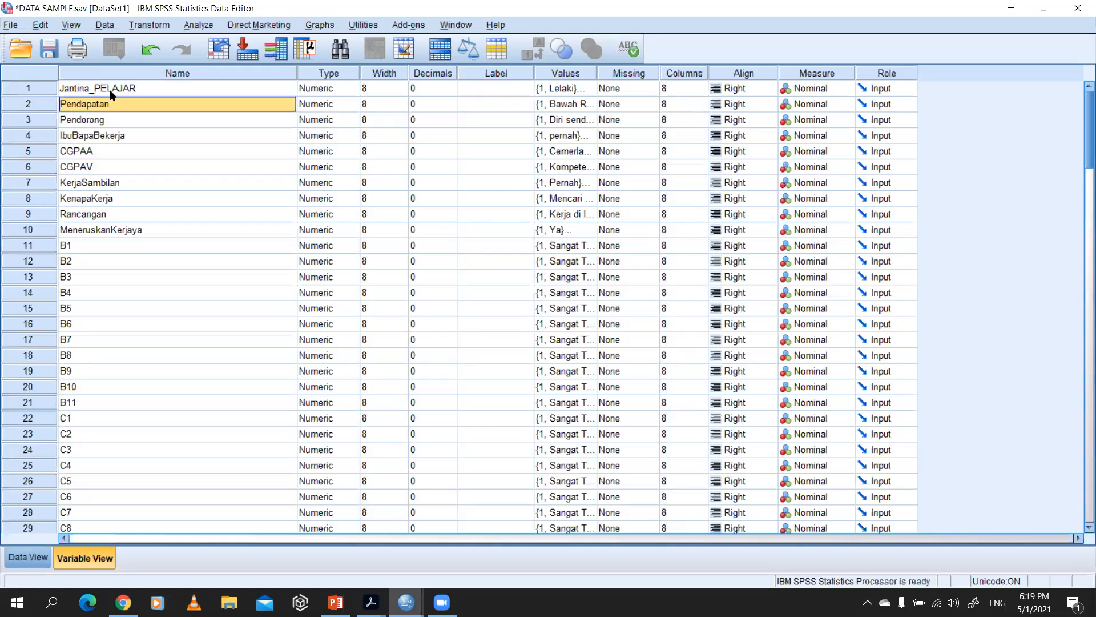
# Step: Give the Jantina_PELAJAR variable the label JANTINA PELAJAR and widen the Label and Values columns to show their full text
pyautogui.click(112, 88)
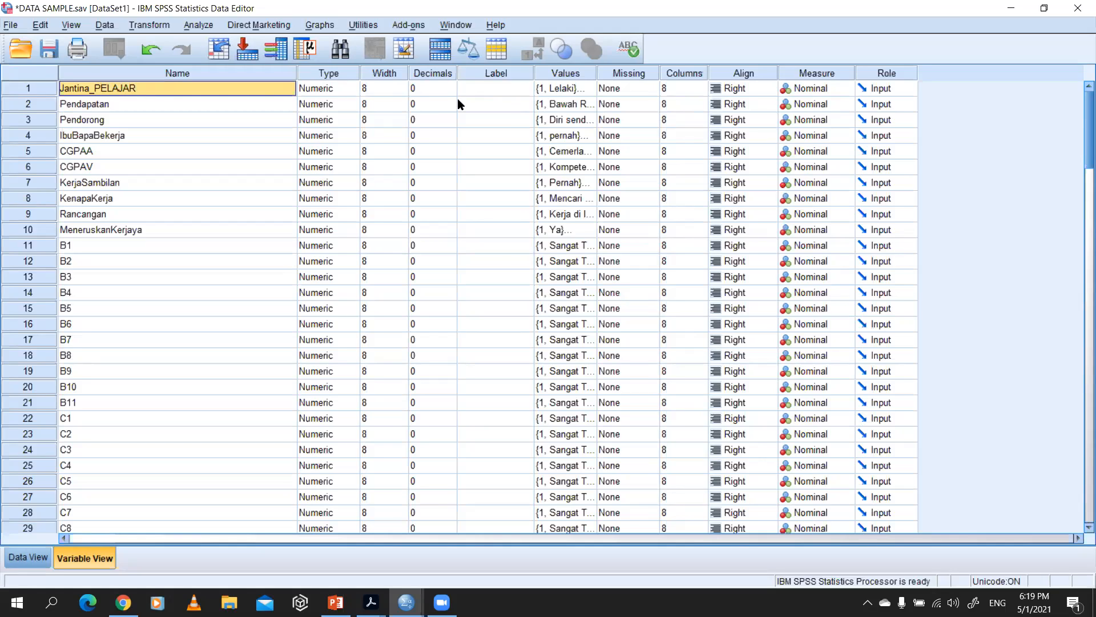
pyautogui.click(481, 87)
pyautogui.click(481, 86)
pyautogui.write('JANTINA PELAJAR')
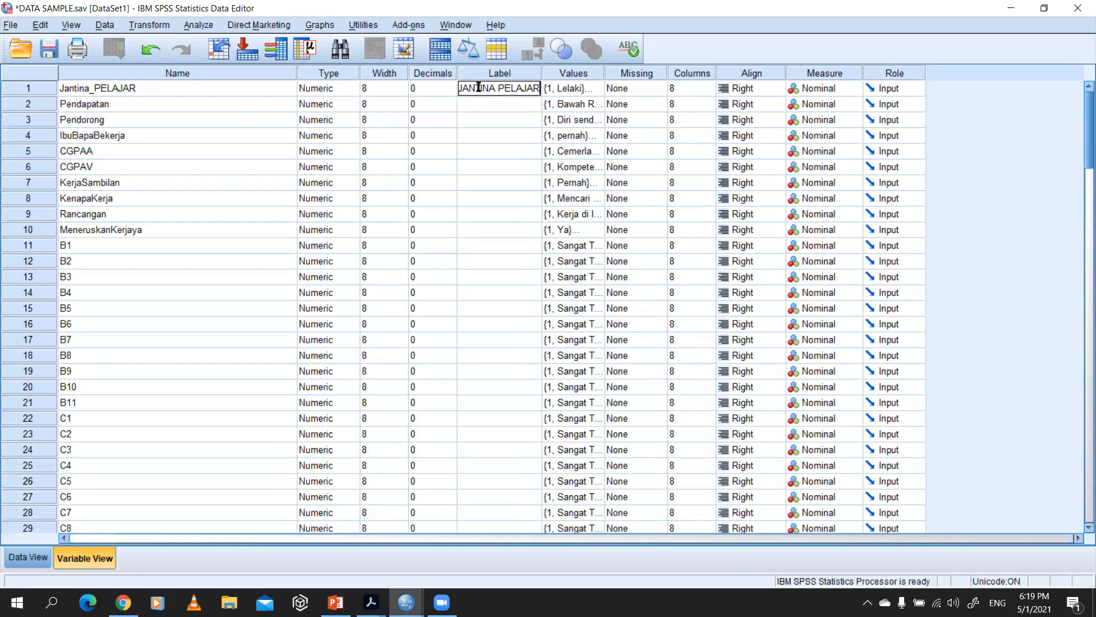
pyautogui.press('Return')
pyautogui.moveTo(542, 72); pyautogui.dragTo(674, 73)
# Step: Examine the Jantina_PELAJAR variable's values, measure, role, alignment, column width and missing settings, including the available measure and role options
pyautogui.click(652, 88)
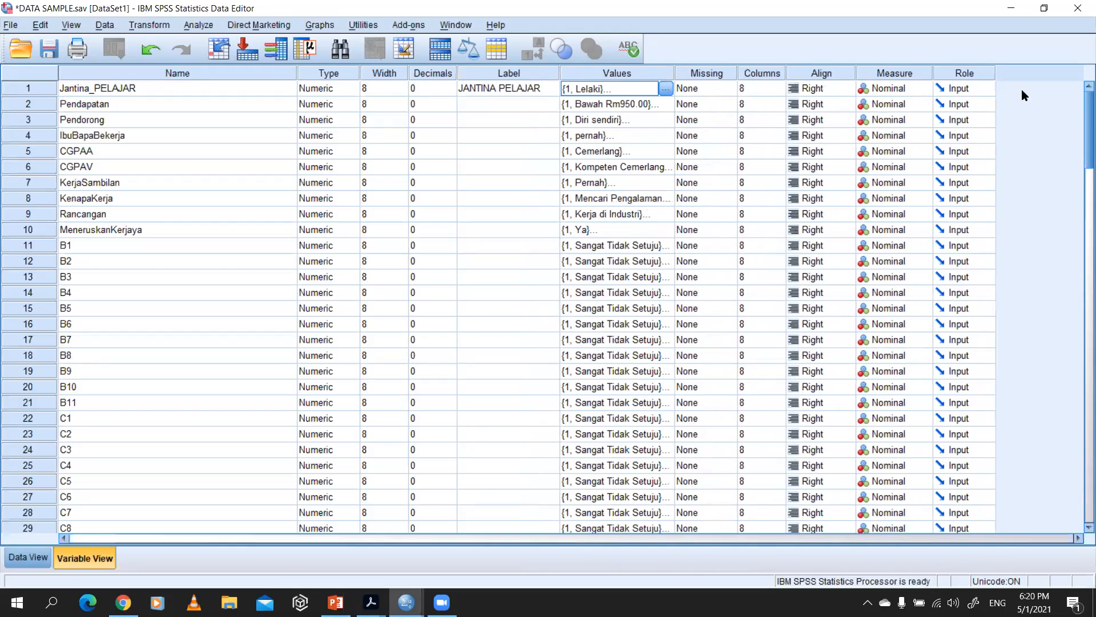
pyautogui.click(906, 86)
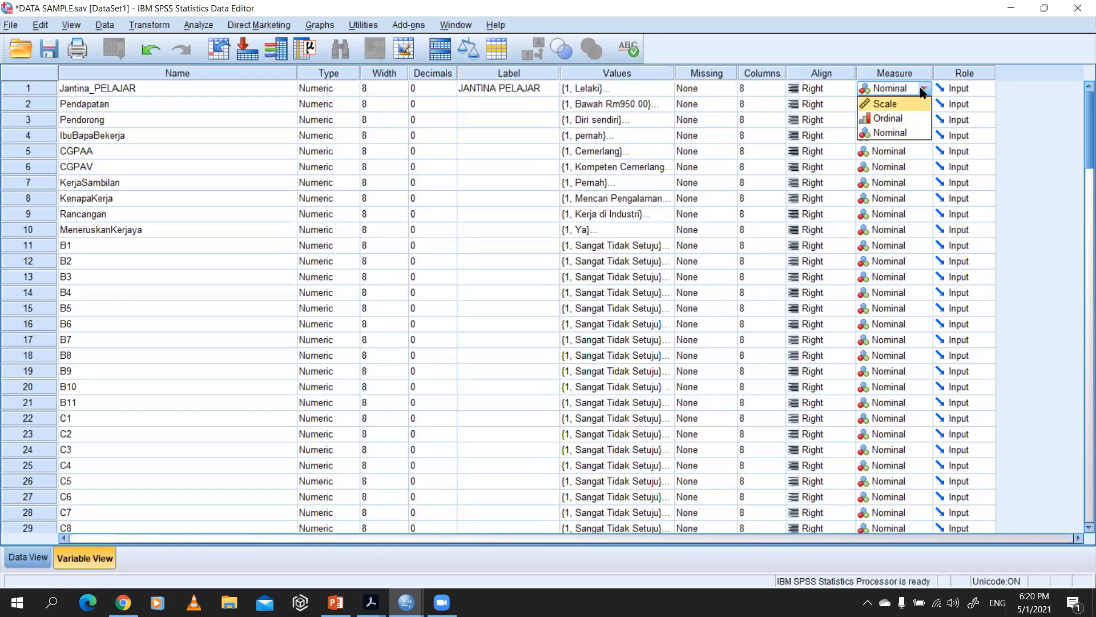
pyautogui.click(875, 46)
pyautogui.click(954, 91)
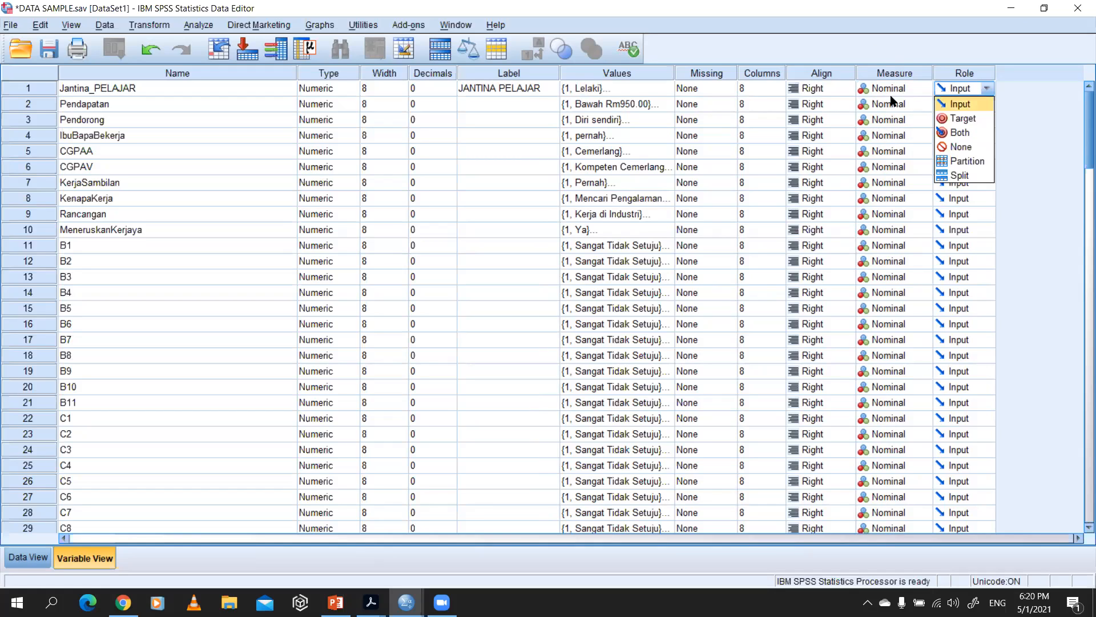
pyautogui.click(827, 88)
pyautogui.click(765, 89)
pyautogui.click(722, 90)
# Step: Remove the existing value labels for 2 (Perempuan) and 1 (Lelaki) from the Jantina_PELAJAR variable
pyautogui.click(623, 88)
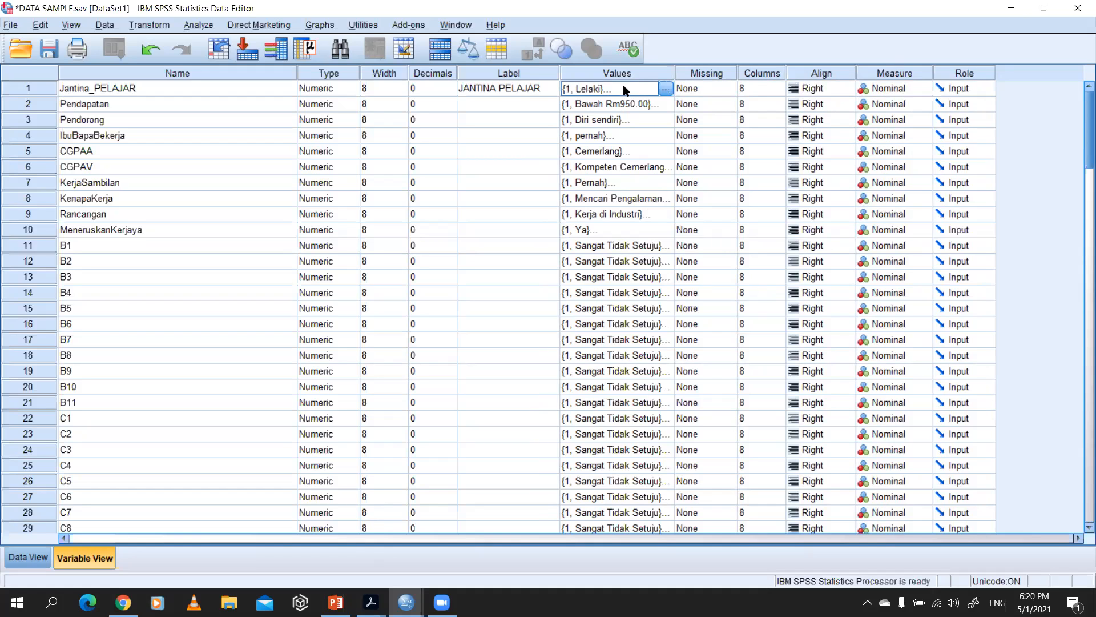
pyautogui.click(667, 89)
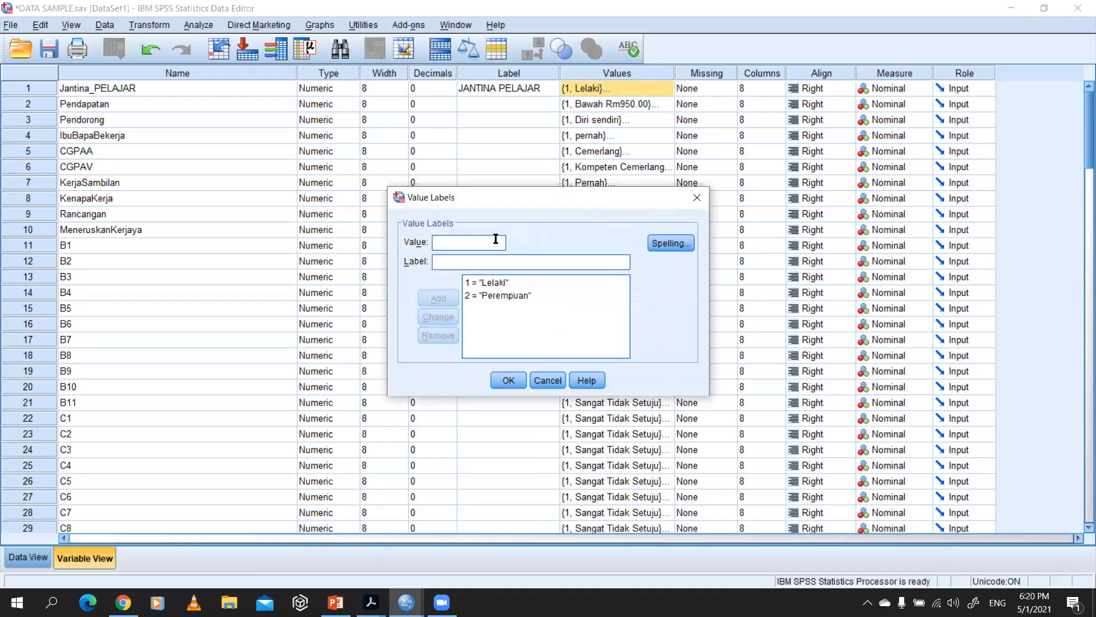
pyautogui.click(536, 296)
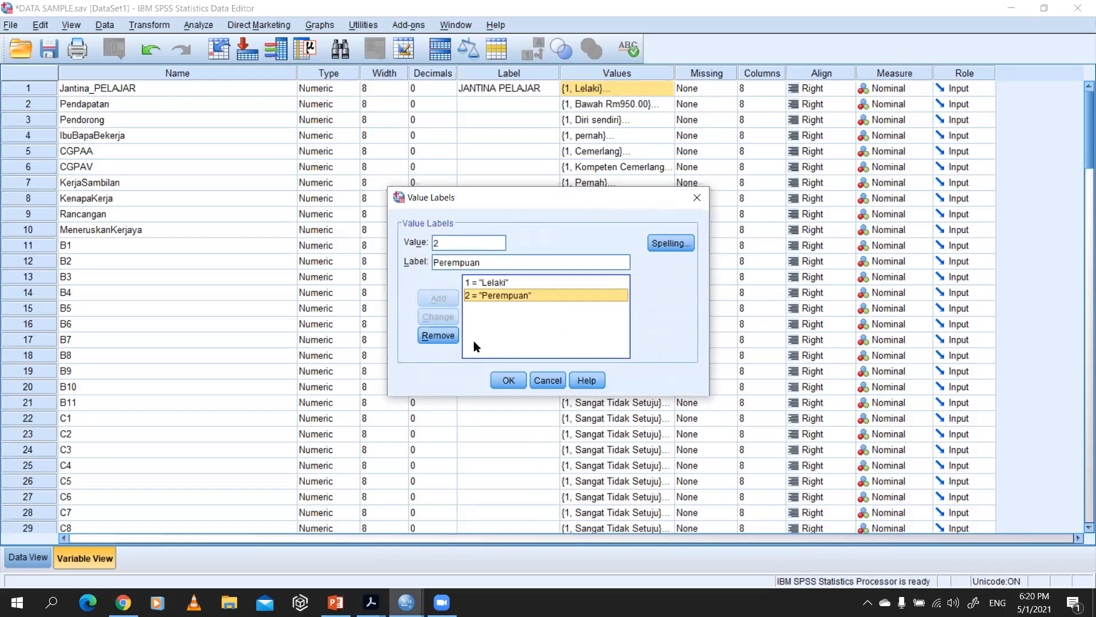
pyautogui.click(438, 335)
pyautogui.click(487, 283)
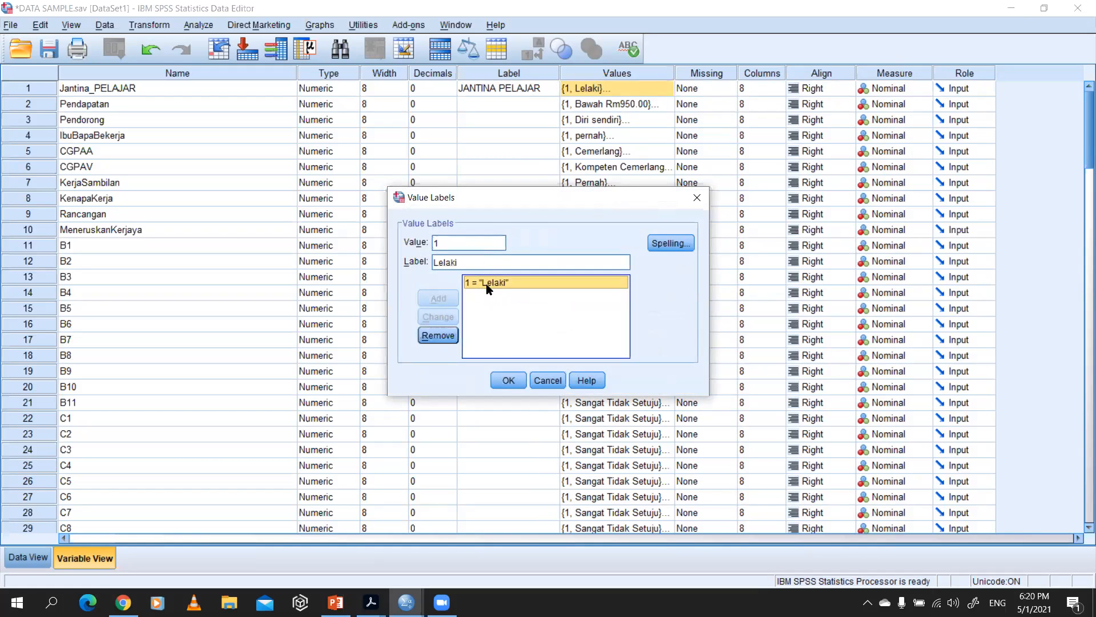
pyautogui.click(438, 336)
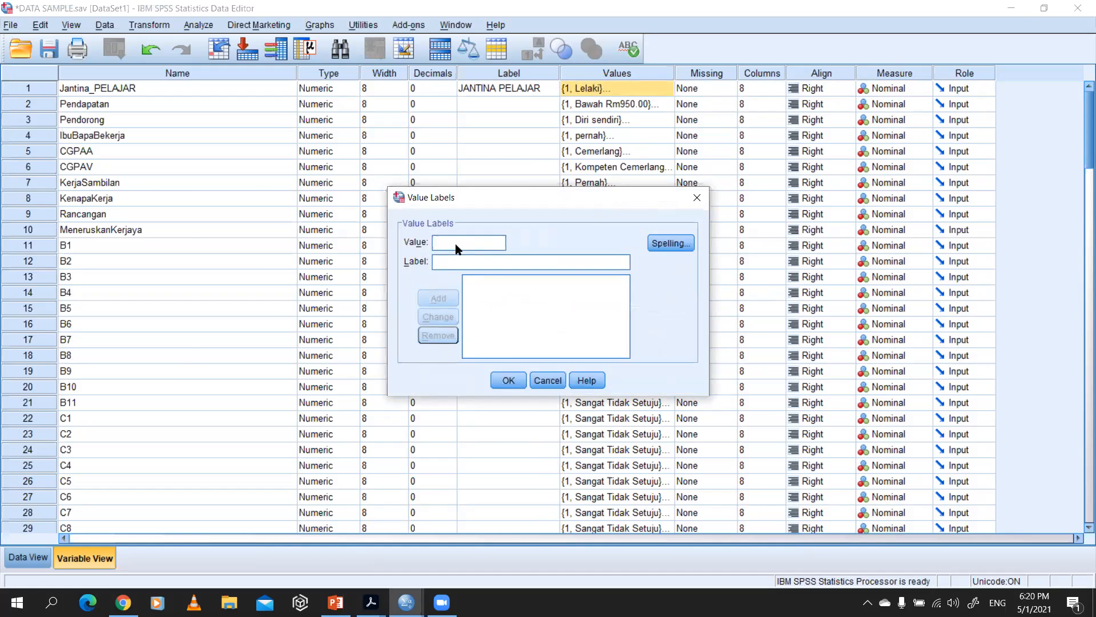
# Step: Check the Jantina answer options in the questionnaire PDF and add the value label 1 = LELAKI in SPSS
pyautogui.hotkey('alt', 'Tab')
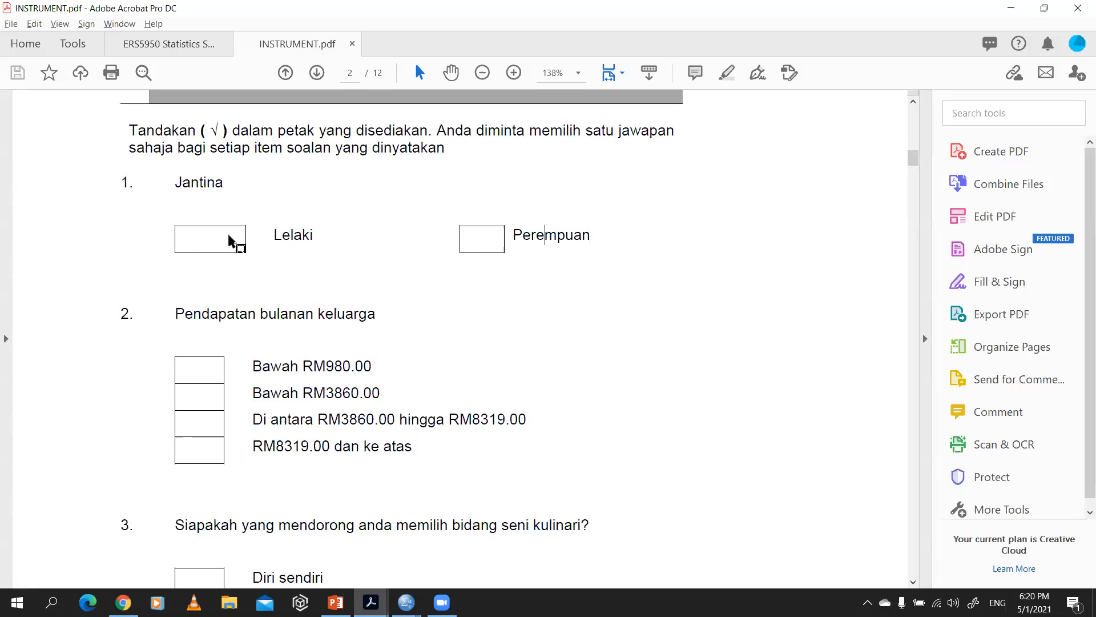
pyautogui.hotkey('alt', 'Tab')
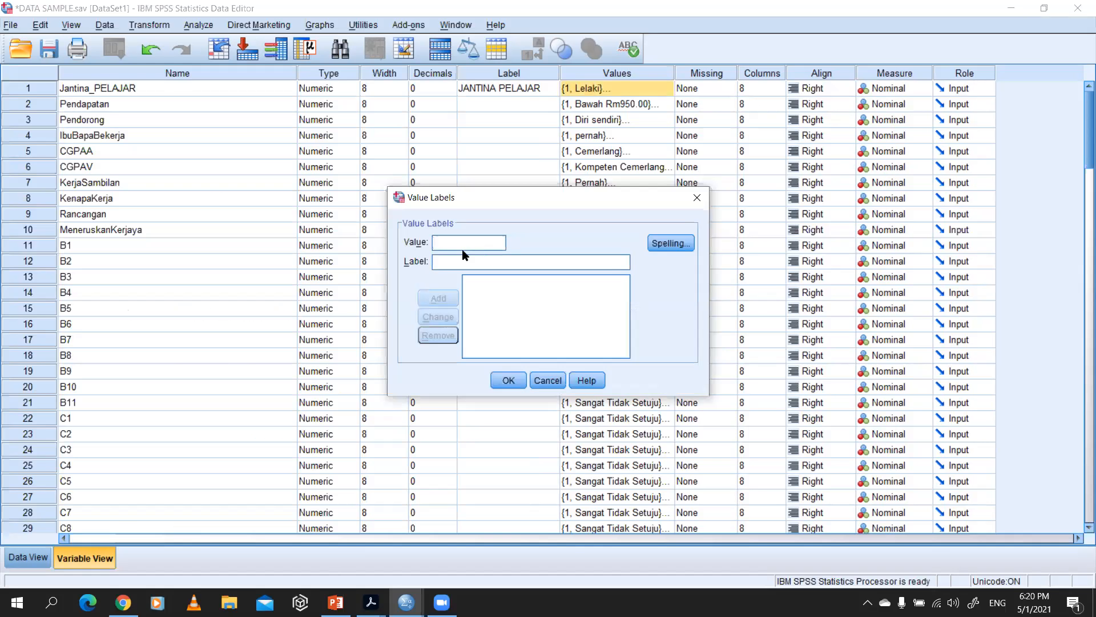
pyautogui.write('1')
pyautogui.write('LELAKI')
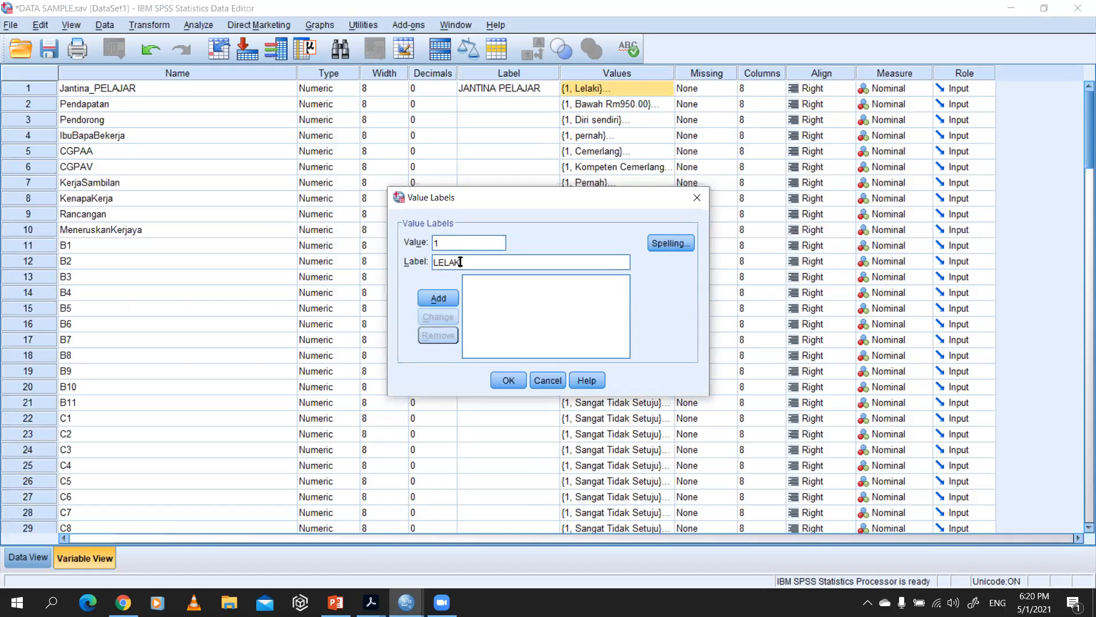
pyautogui.click(446, 297)
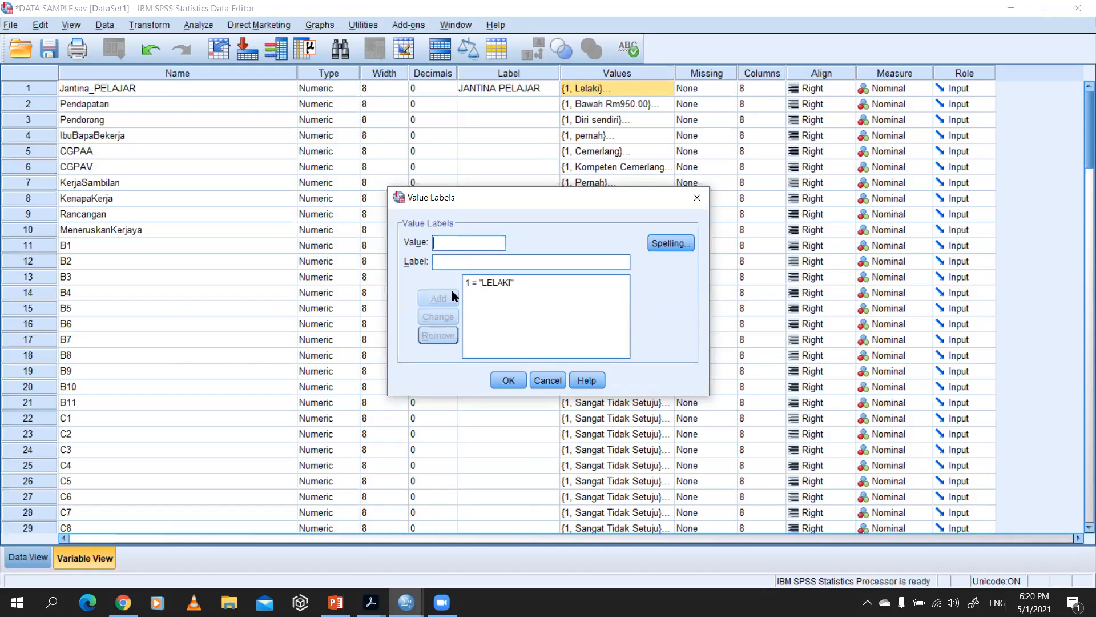
# Step: Add the value label 2 = PEREMPUAN, apply the labels to Jantina_PELAJAR and recheck its label list
pyautogui.write('2')
pyautogui.click(458, 262)
pyautogui.write('PEREMU')
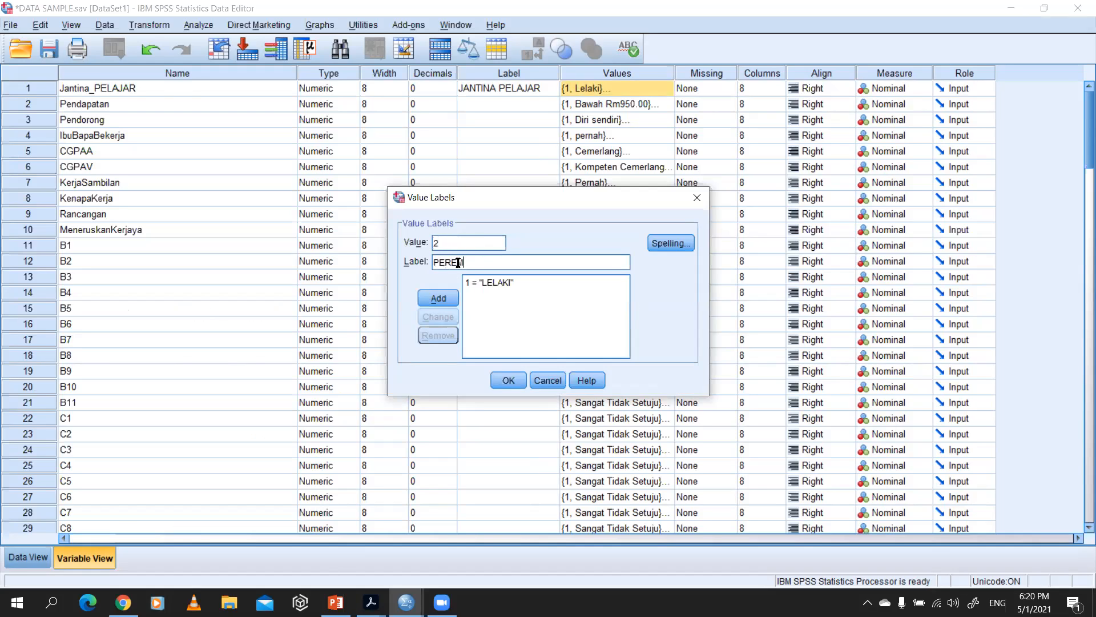
pyautogui.press('BackSpace')
pyautogui.press('BackSpace')
pyautogui.write('MPUAN')
pyautogui.click(439, 299)
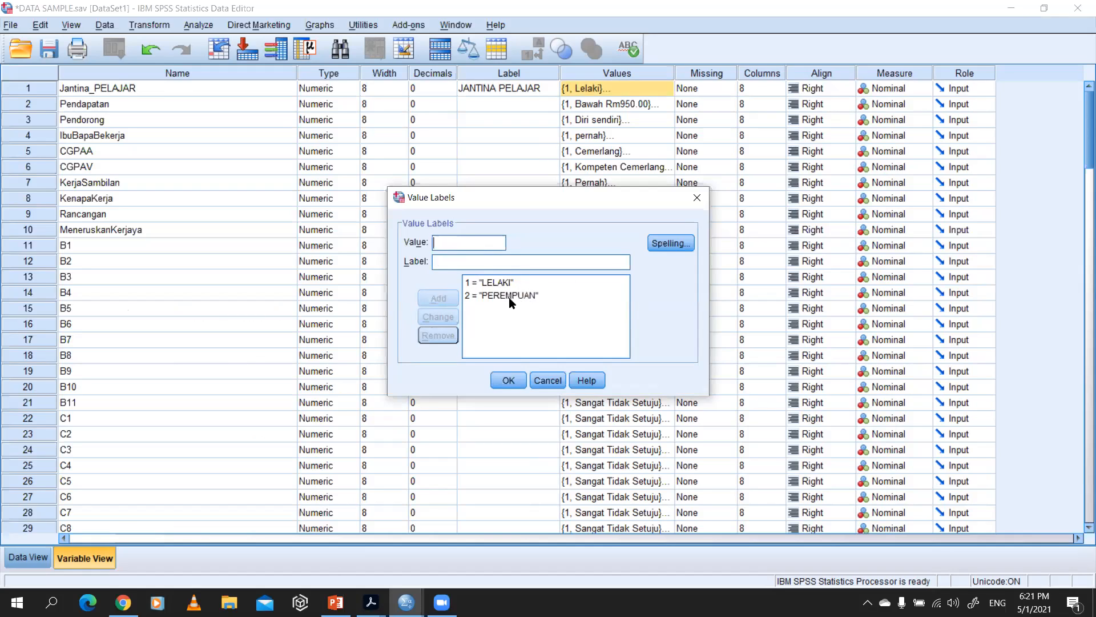
pyautogui.click(508, 380)
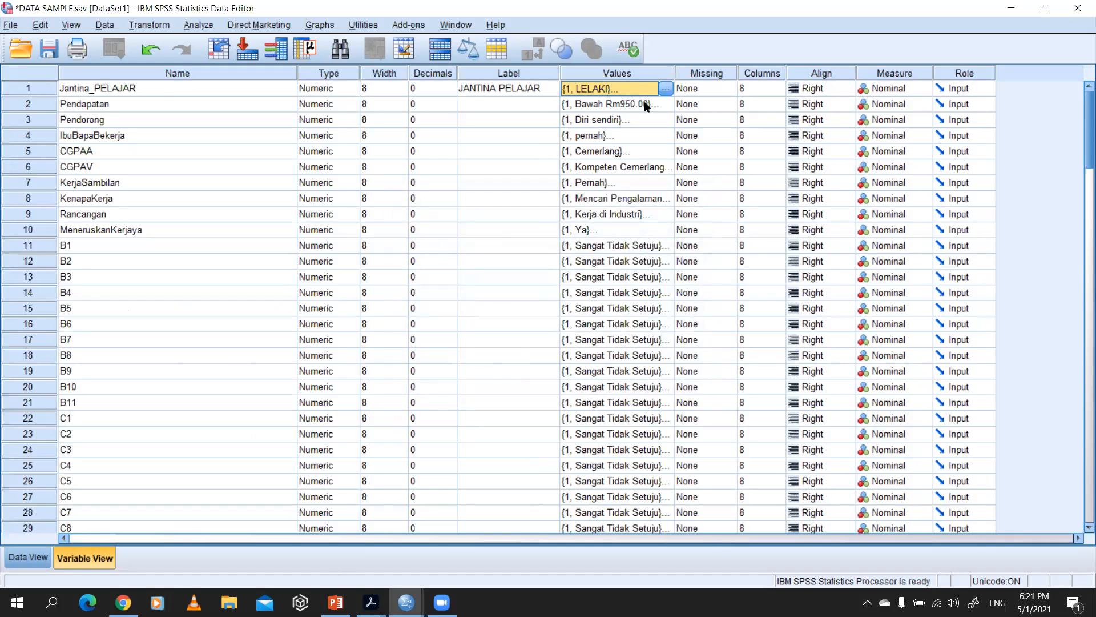
pyautogui.click(666, 88)
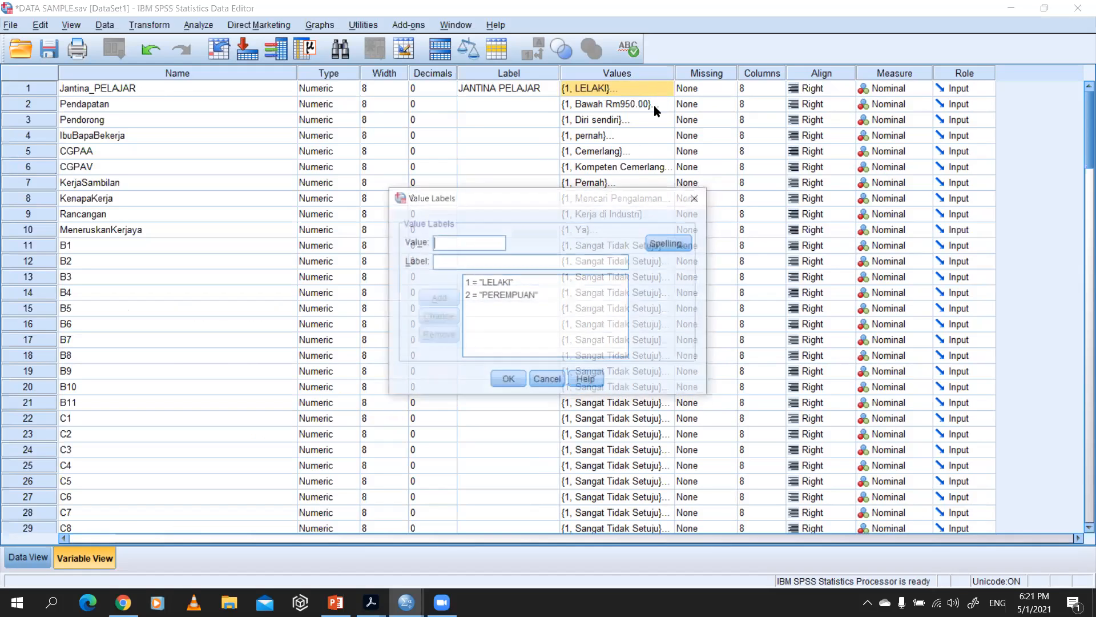
pyautogui.click(696, 199)
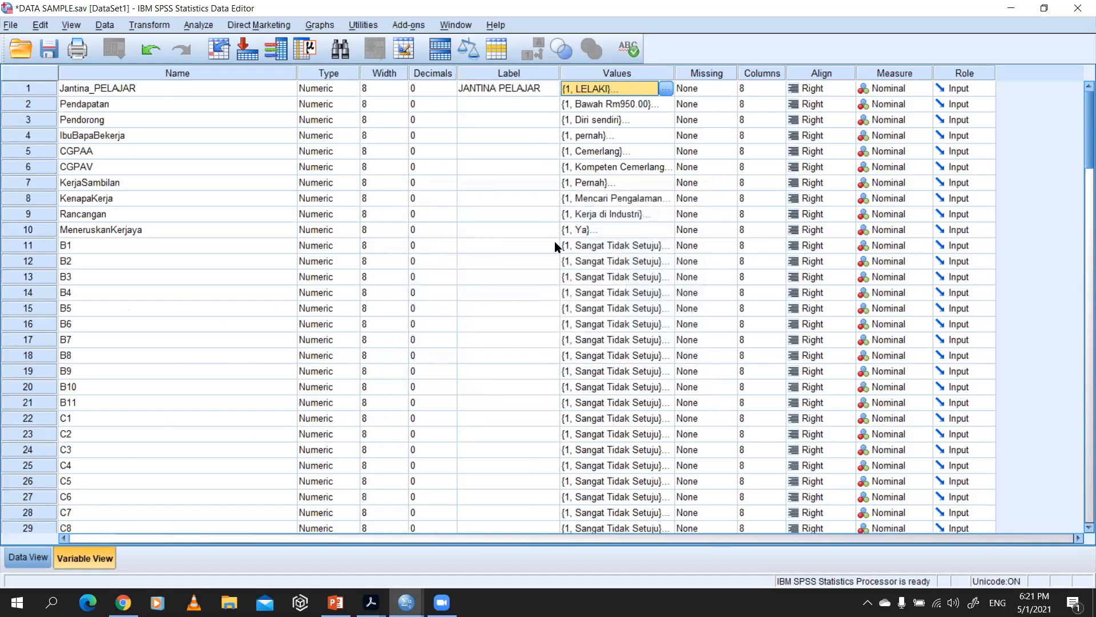
# Step: Show the data sheet and look through the recorded cases, returning to the first row
pyautogui.click(26, 557)
pyautogui.scroll(-20, 120, 294)
pyautogui.scroll(-20, 160, 342)
pyautogui.scroll(20, 115, 320)
pyautogui.scroll(-10, 97, 217)
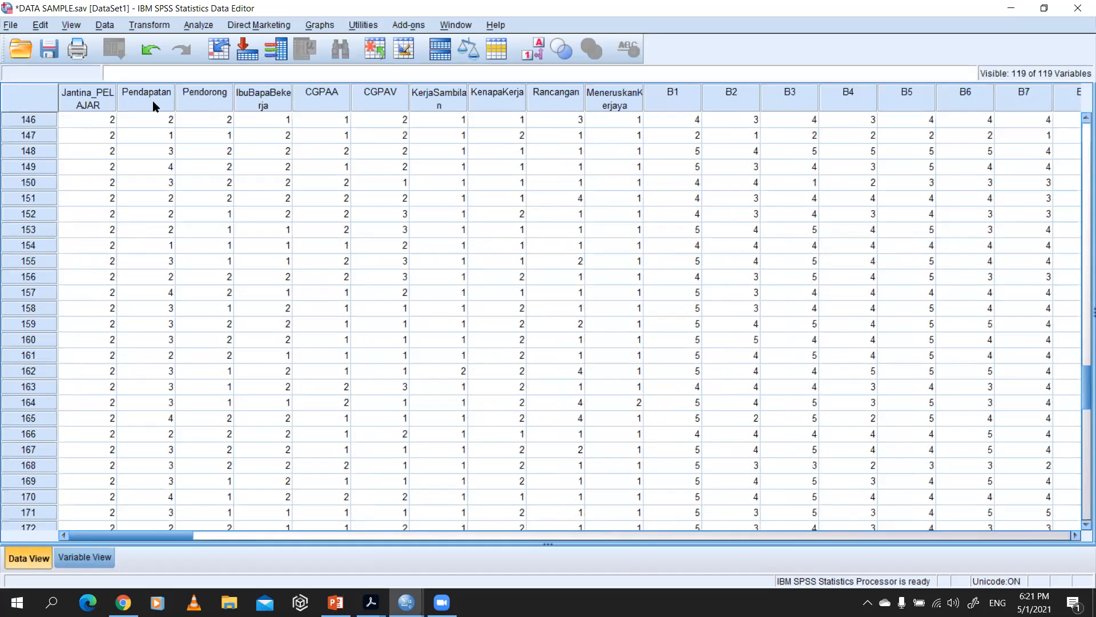
pyautogui.scroll(20, 568, 133)
pyautogui.scroll(20, 85, 94)
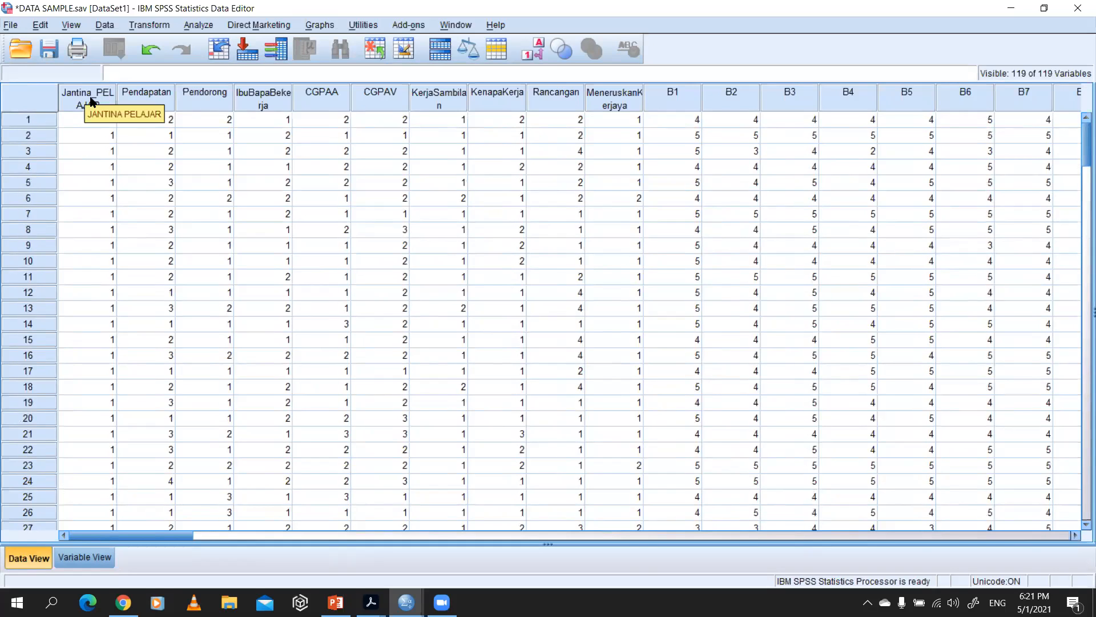
# Step: Go through the demographic variable columns one by one, from Jantina_PELAJAR to MeneruskanKerjaya
pyautogui.click(91, 101)
pyautogui.click(129, 96)
pyautogui.click(204, 97)
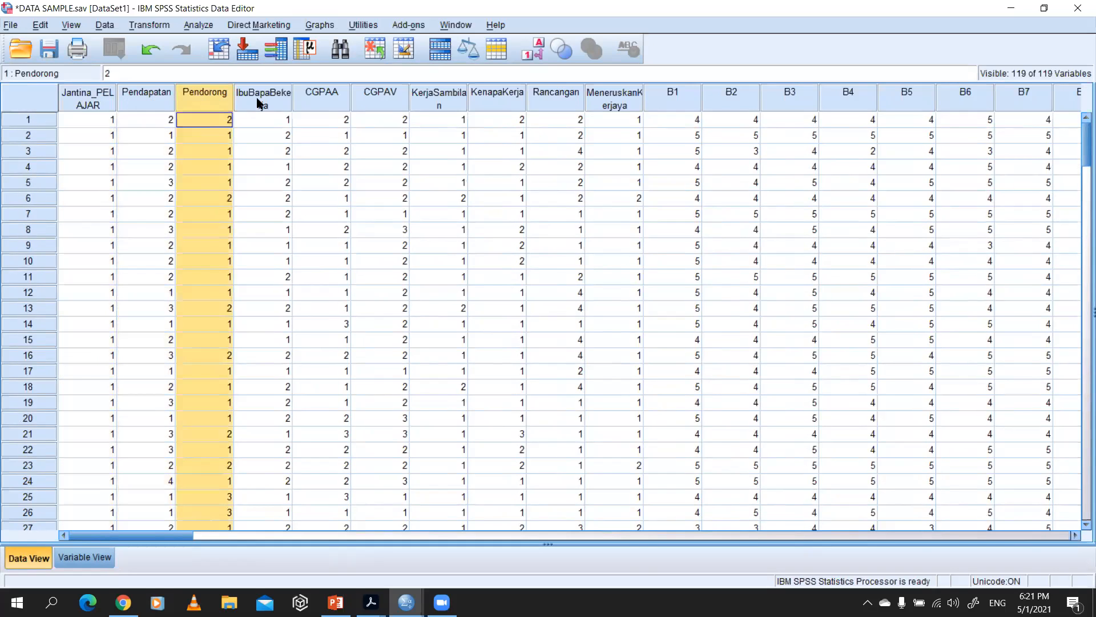
pyautogui.click(260, 100)
pyautogui.click(85, 98)
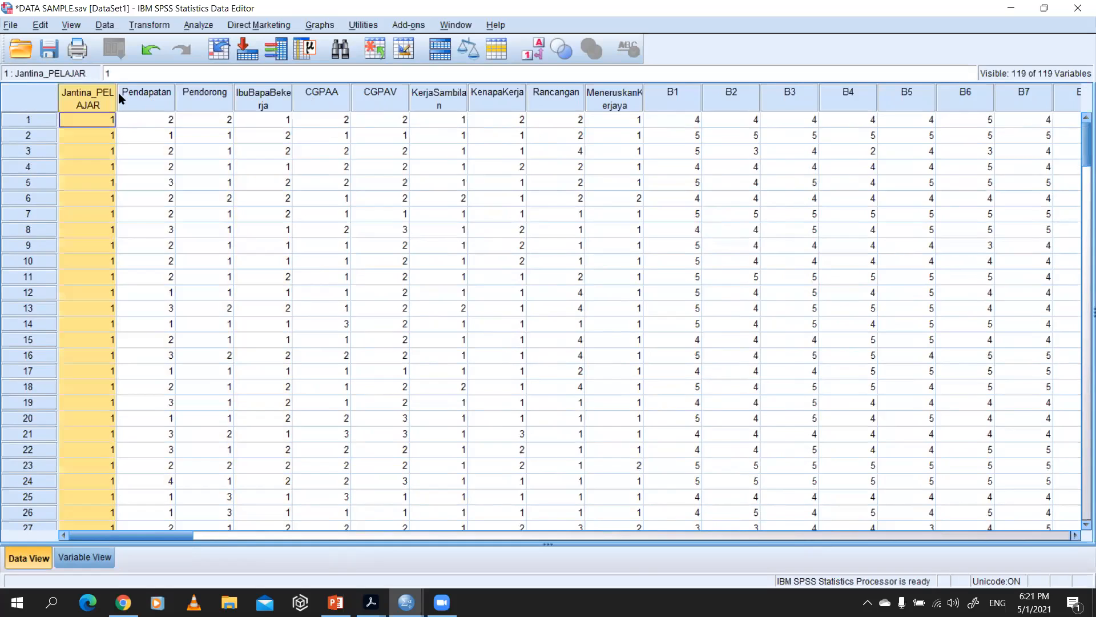
pyautogui.click(147, 106)
pyautogui.click(225, 105)
pyautogui.click(262, 104)
pyautogui.click(334, 101)
pyautogui.click(385, 100)
pyautogui.click(442, 99)
pyautogui.click(509, 100)
pyautogui.click(574, 98)
pyautogui.click(632, 98)
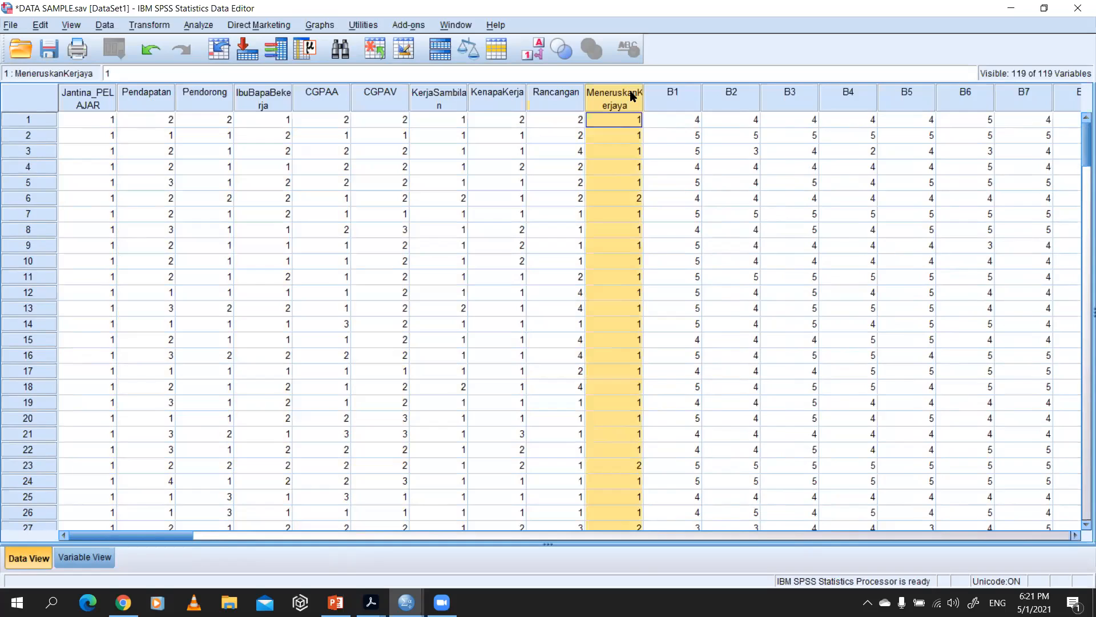
pyautogui.click(107, 98)
pyautogui.click(171, 101)
# Step: Go through the first four respondent rows, then look through the remaining cases to the end of the data
pyautogui.click(22, 121)
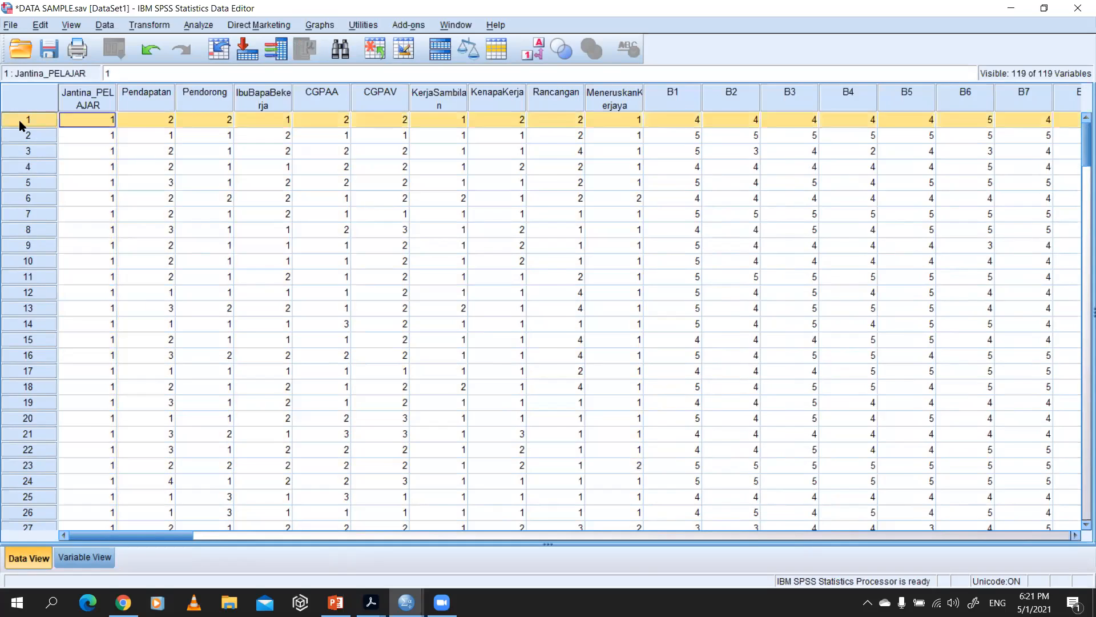
pyautogui.click(23, 137)
pyautogui.click(25, 156)
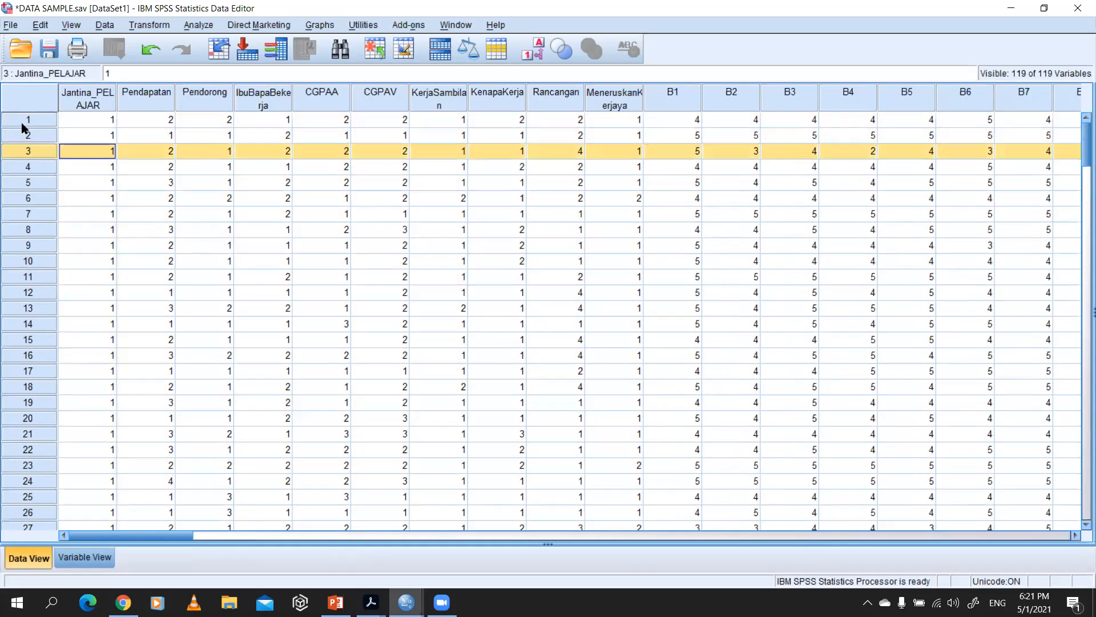
pyautogui.click(24, 121)
pyautogui.click(8, 138)
pyautogui.click(12, 153)
pyautogui.click(16, 168)
pyautogui.click(24, 121)
pyautogui.click(24, 137)
pyautogui.click(27, 153)
pyautogui.click(32, 170)
pyautogui.scroll(-15, 35, 223)
pyautogui.scroll(-20, 7, 274)
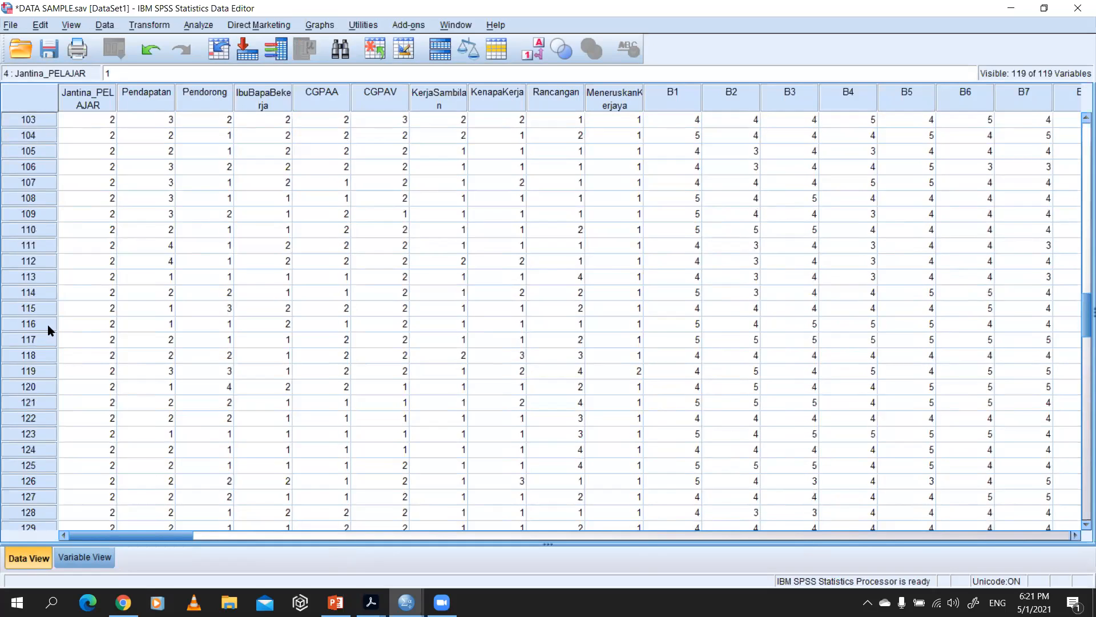
pyautogui.scroll(-14, 43, 309)
pyautogui.scroll(7, 39, 323)
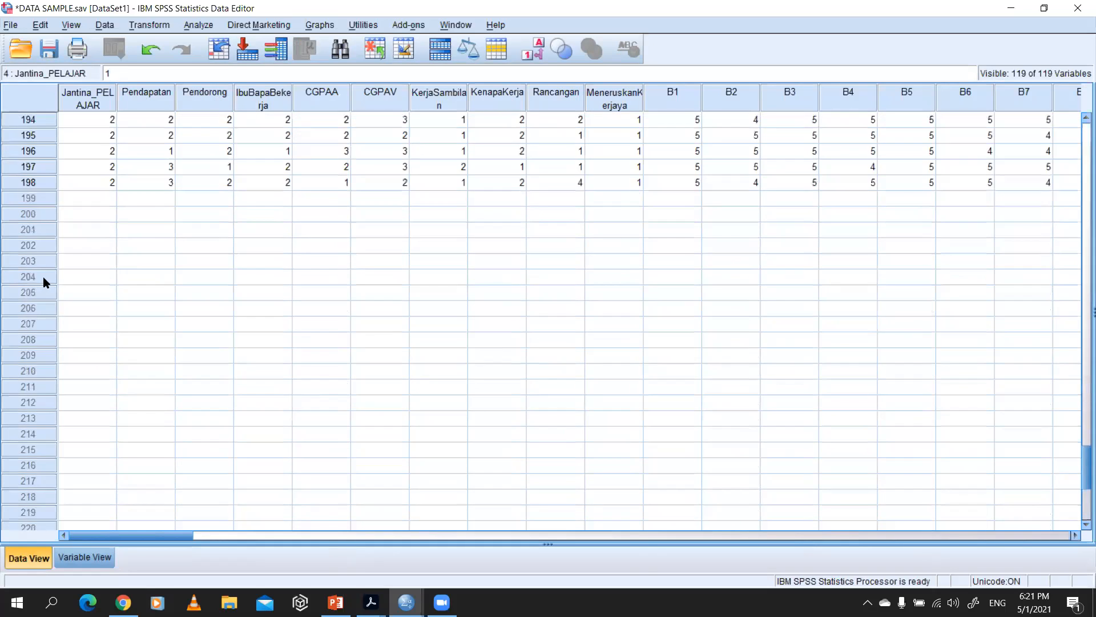
# Step: Review the questionnaire's Lelaki and Perempuan answer boxes, then enter 2 for Jantina_PELAJAR in row 202 of the data sheet
pyautogui.click(80, 309)
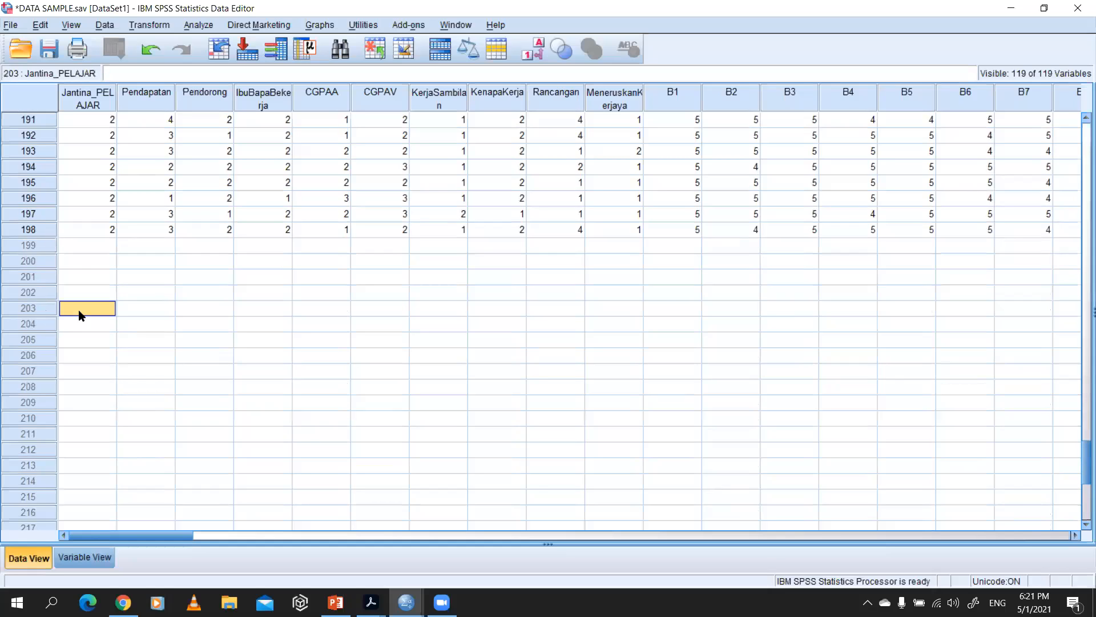
pyautogui.hotkey('alt', 'Tab')
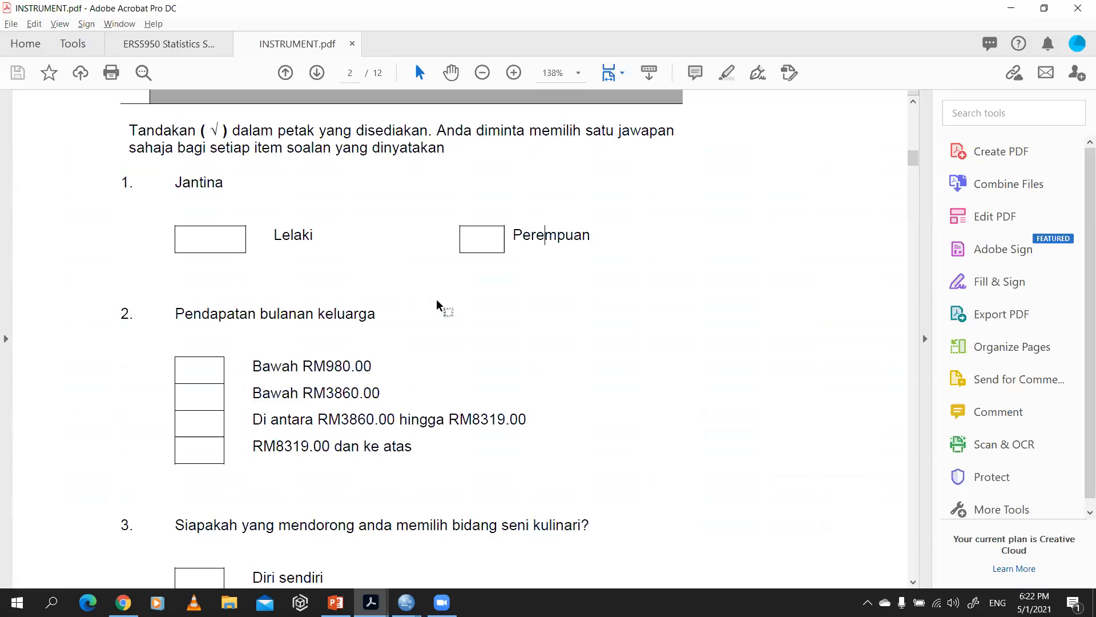
pyautogui.moveTo(224, 219); pyautogui.dragTo(197, 294)
pyautogui.moveTo(497, 230); pyautogui.dragTo(466, 288)
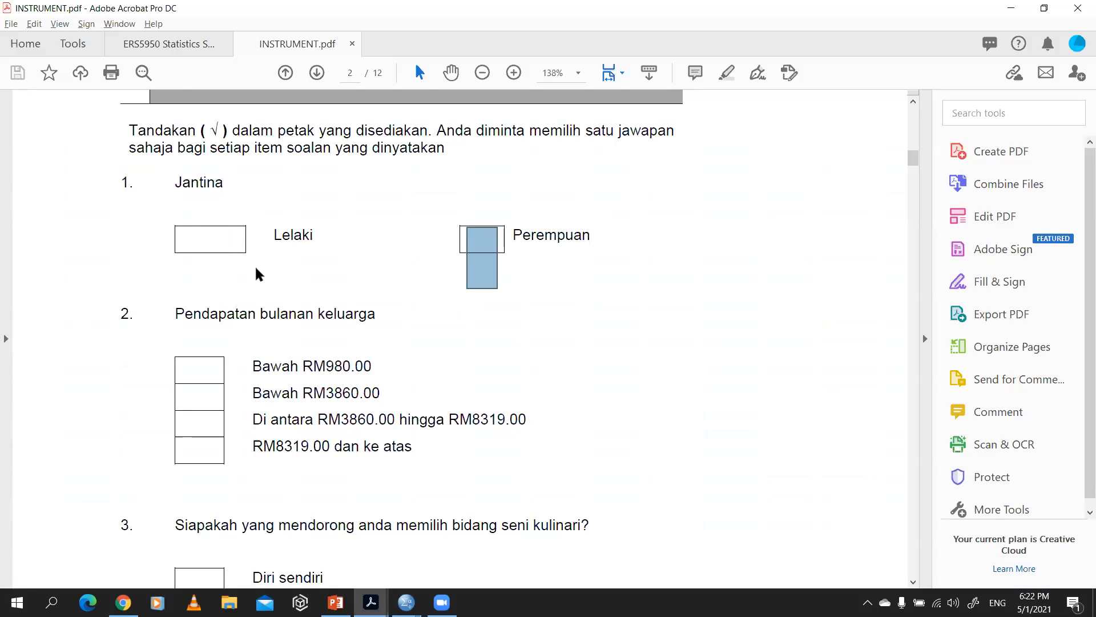
pyautogui.hotkey('alt', 'Tab')
pyautogui.click(100, 295)
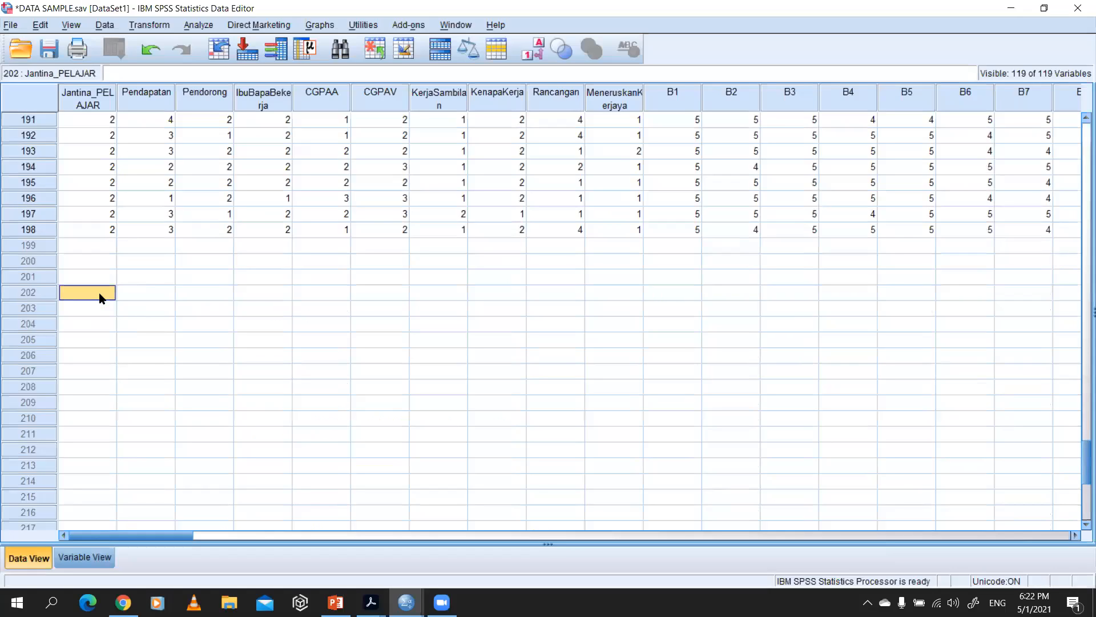
pyautogui.write('2')
pyautogui.press('Tab')
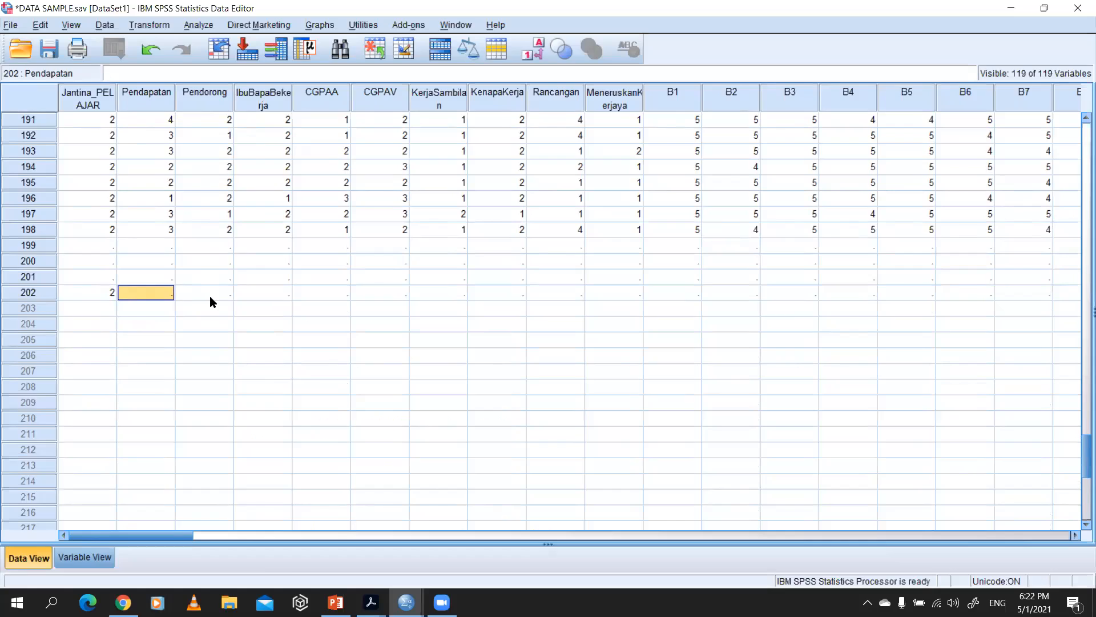
# Step: Compare the row 202 gender code with the questionnaire item and examine Jantina_PELAJAR's value labels in the variable definitions
pyautogui.hotkey('alt', 'Tab')
pyautogui.hotkey('alt', 'Tab')
pyautogui.click(87, 295)
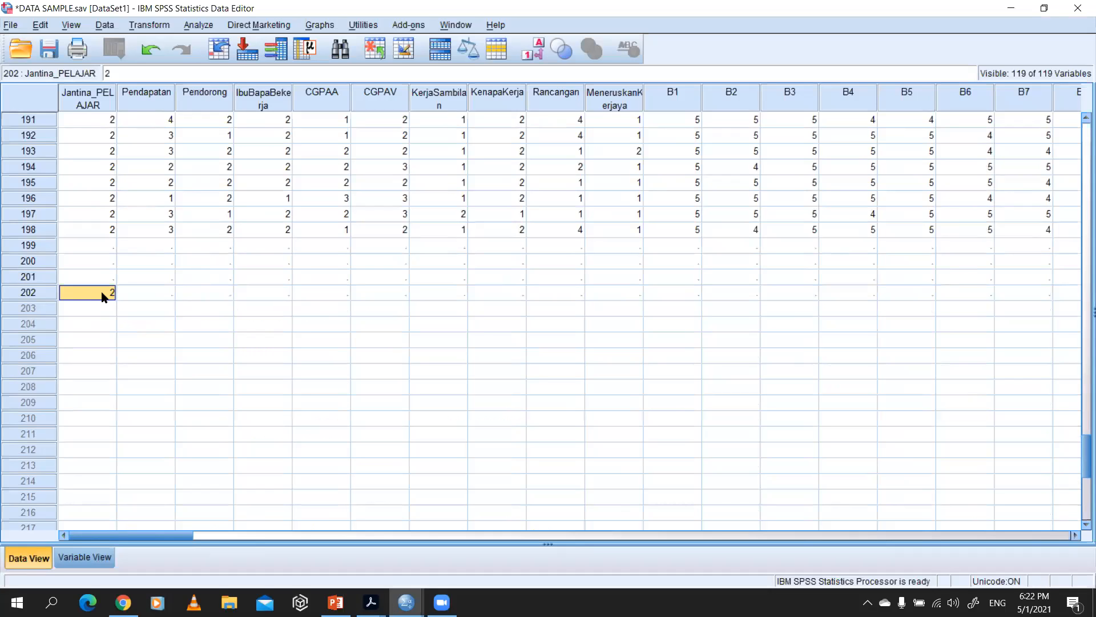
pyautogui.hotkey('alt', 'Tab')
pyautogui.hotkey('alt', 'Tab')
pyautogui.click(86, 558)
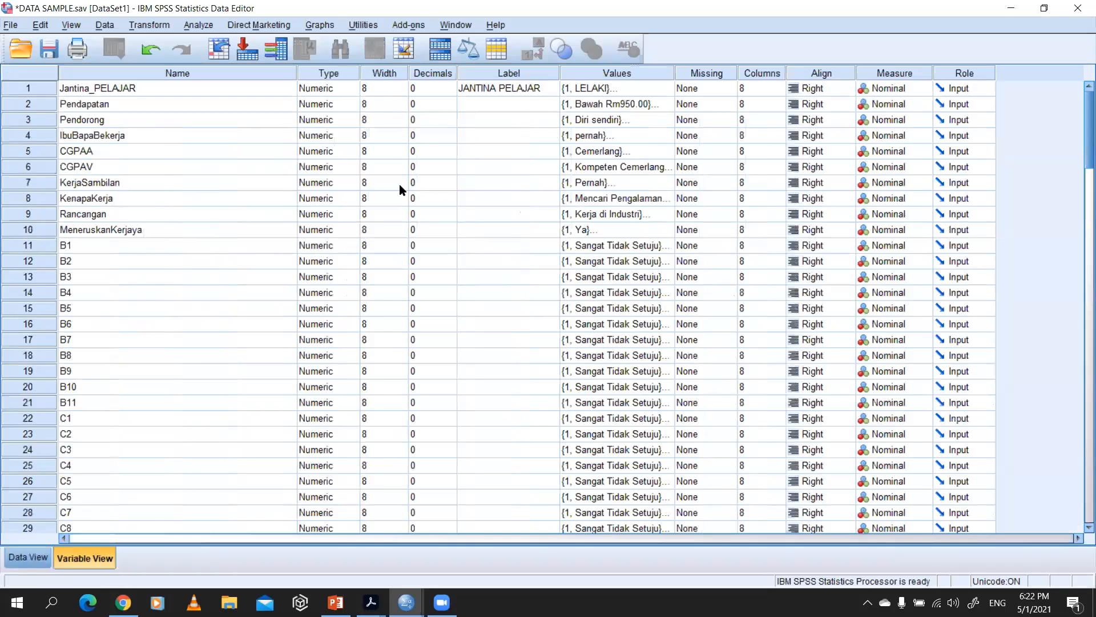
pyautogui.click(660, 88)
pyautogui.click(666, 88)
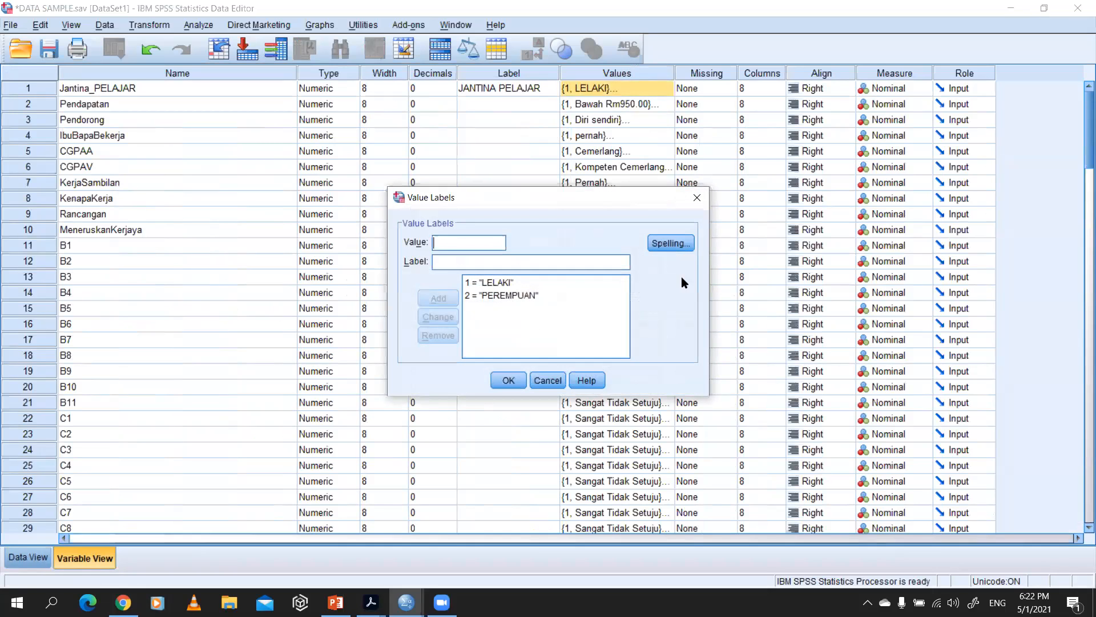
pyautogui.click(697, 198)
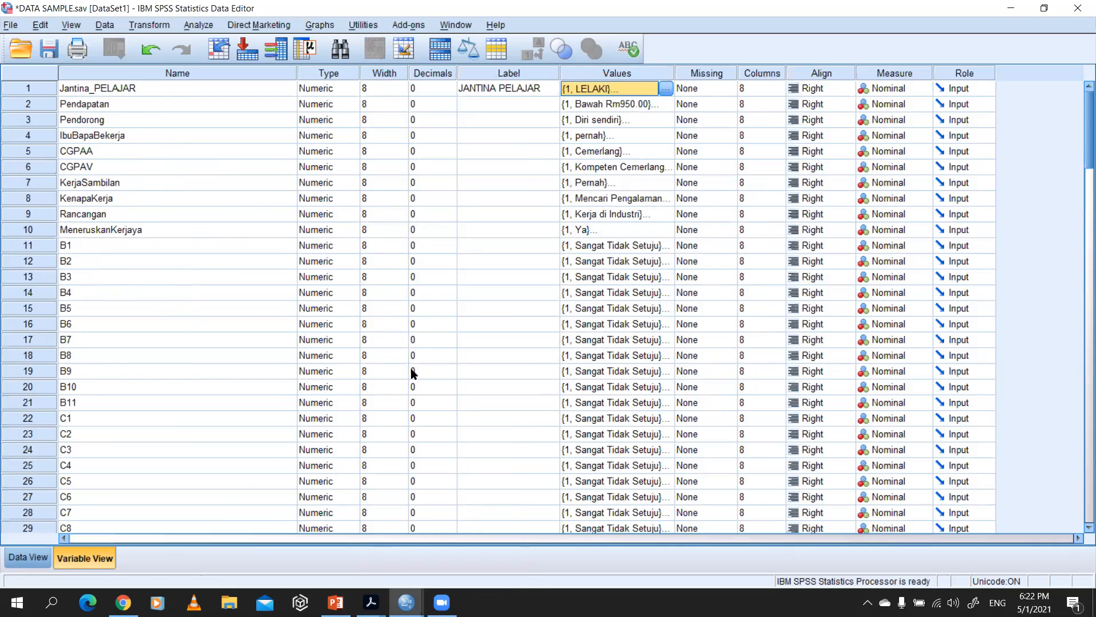
pyautogui.hotkey('alt', 'Tab')
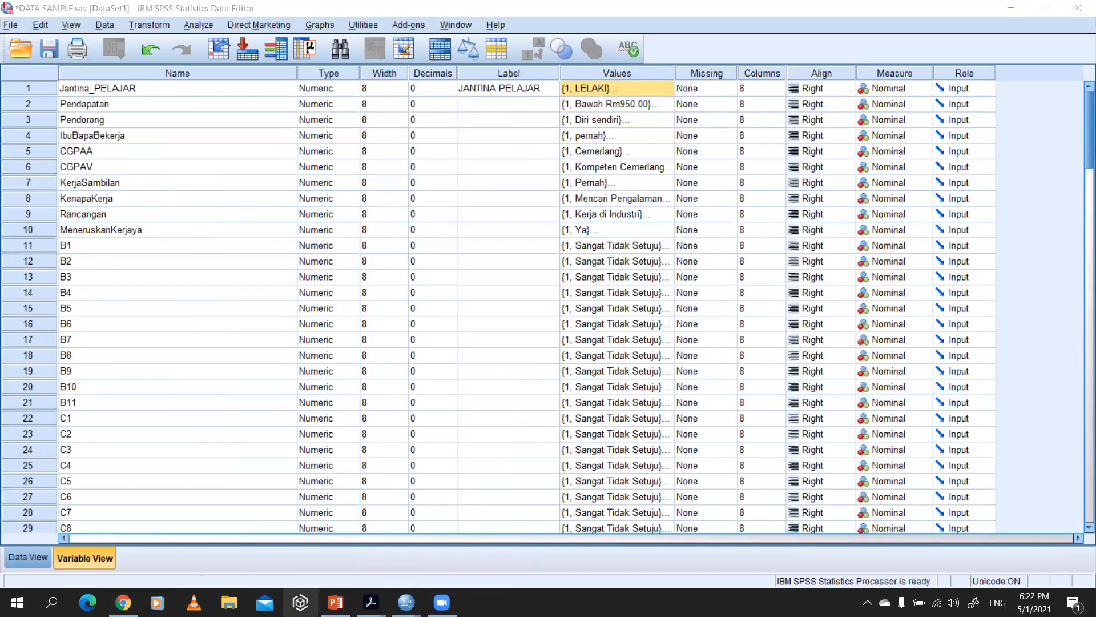
pyautogui.moveTo(336, 602)
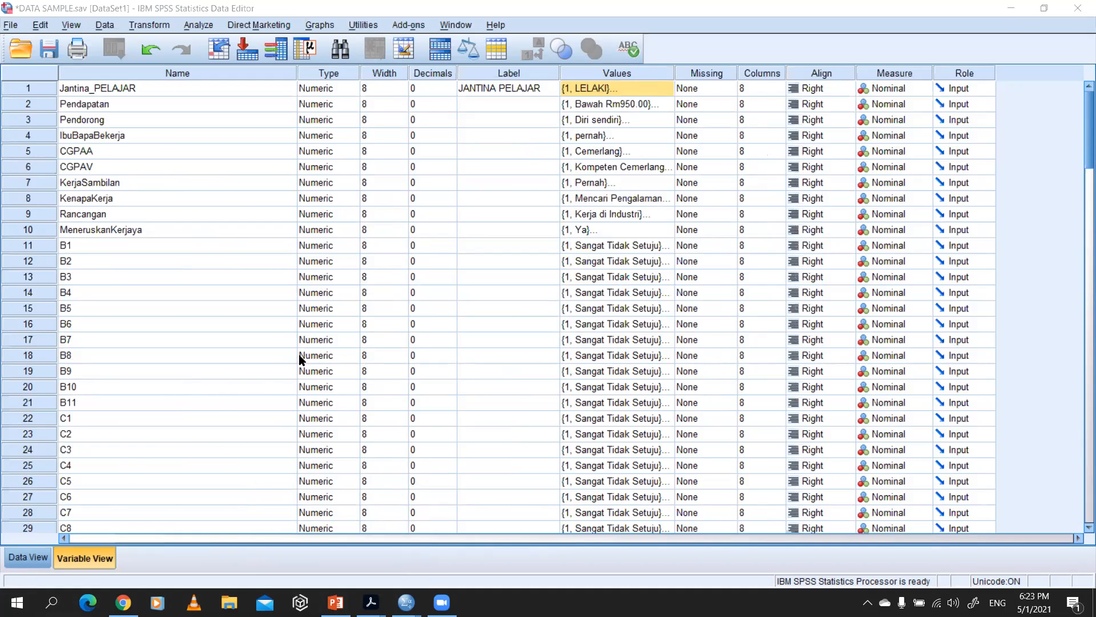
pyautogui.click(473, 103)
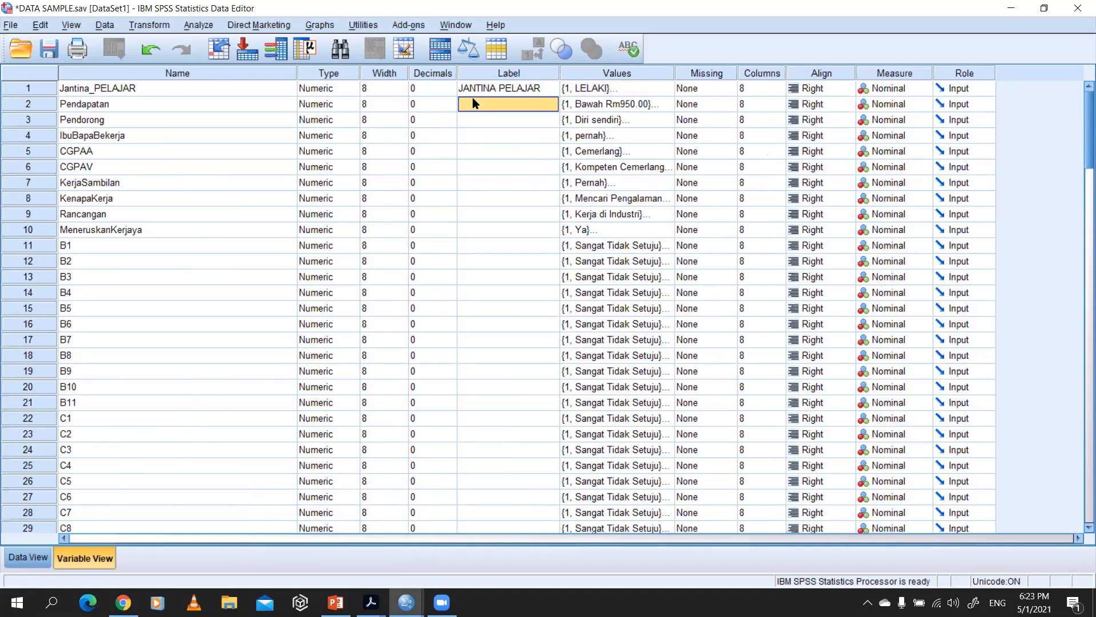
# Step: Go through the demographic variable definitions in order, from Jantina_PELAJAR down to MeneruskanKerjaya
pyautogui.click(136, 93)
pyautogui.click(137, 105)
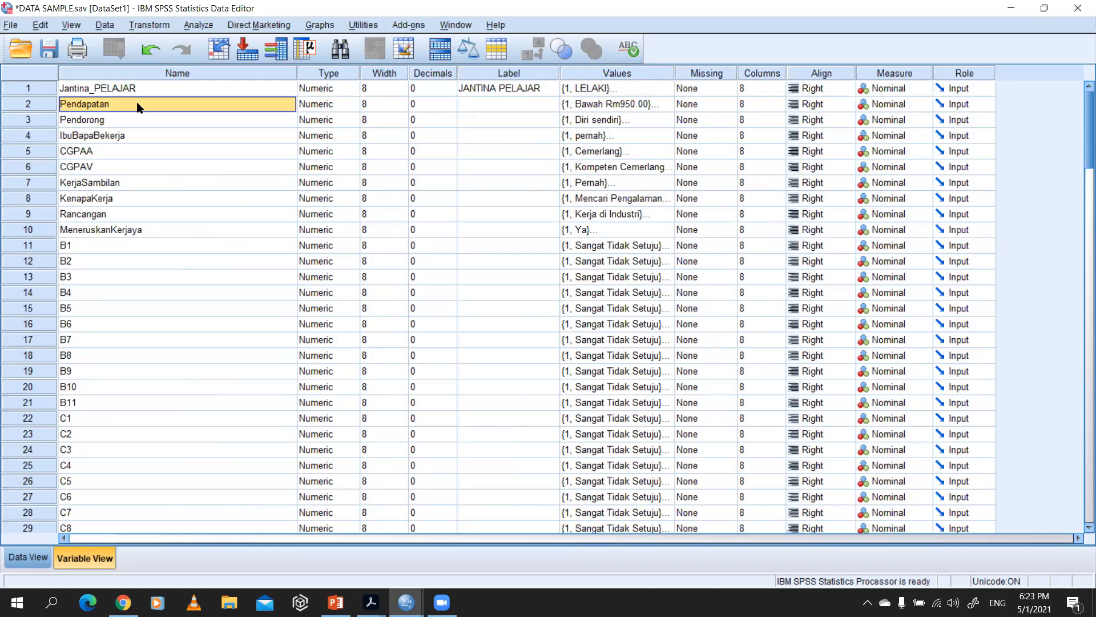
pyautogui.click(118, 137)
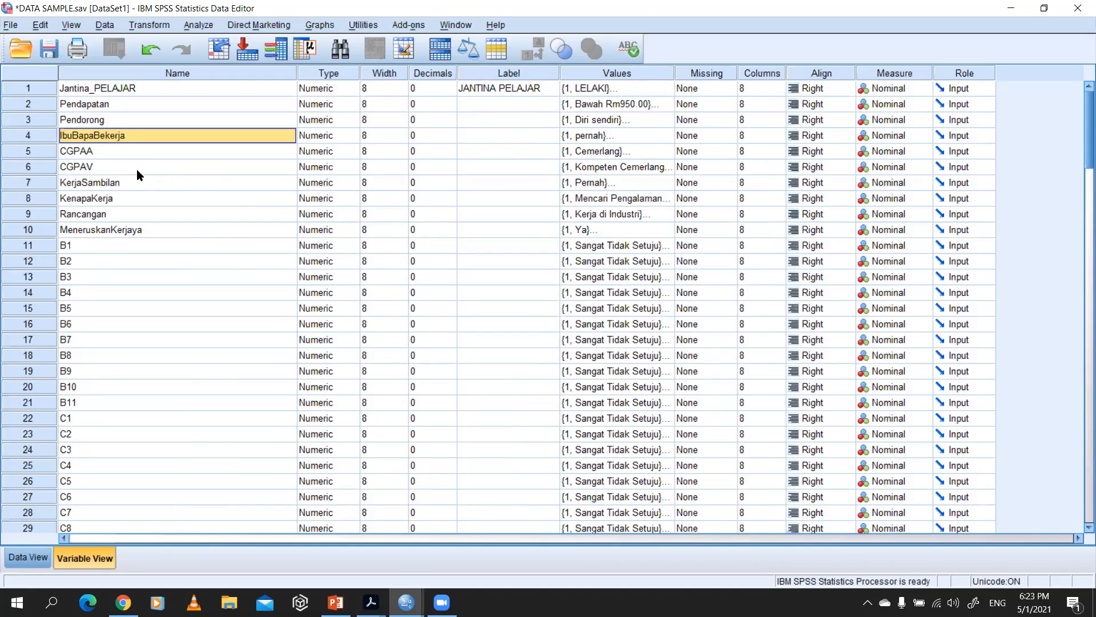
pyautogui.click(137, 169)
pyautogui.click(138, 184)
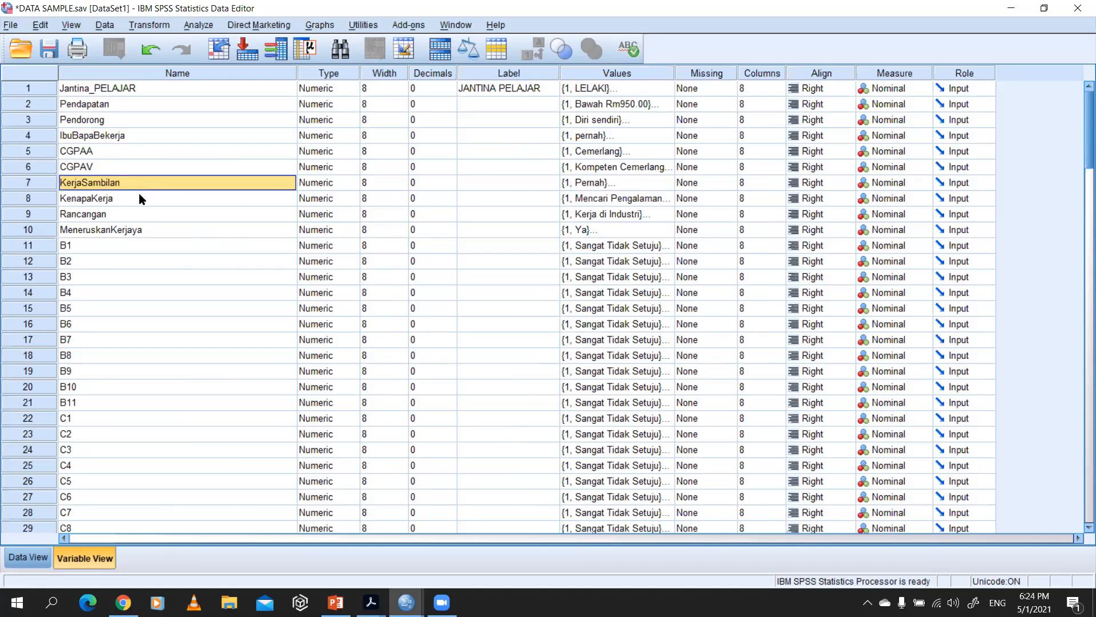
pyautogui.click(140, 198)
pyautogui.click(142, 215)
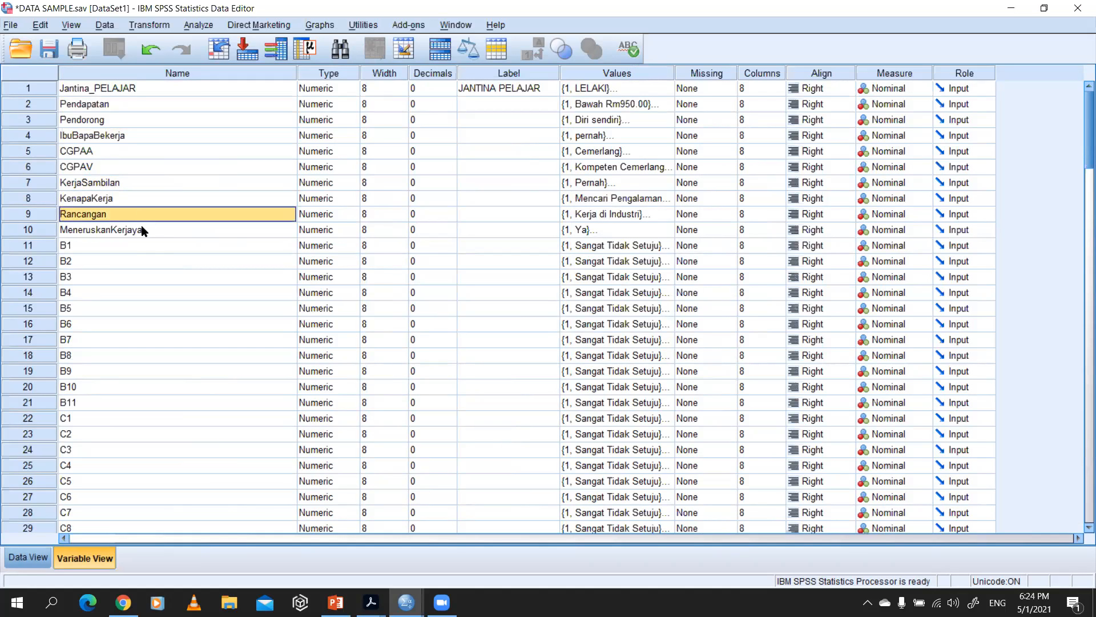
pyautogui.click(142, 229)
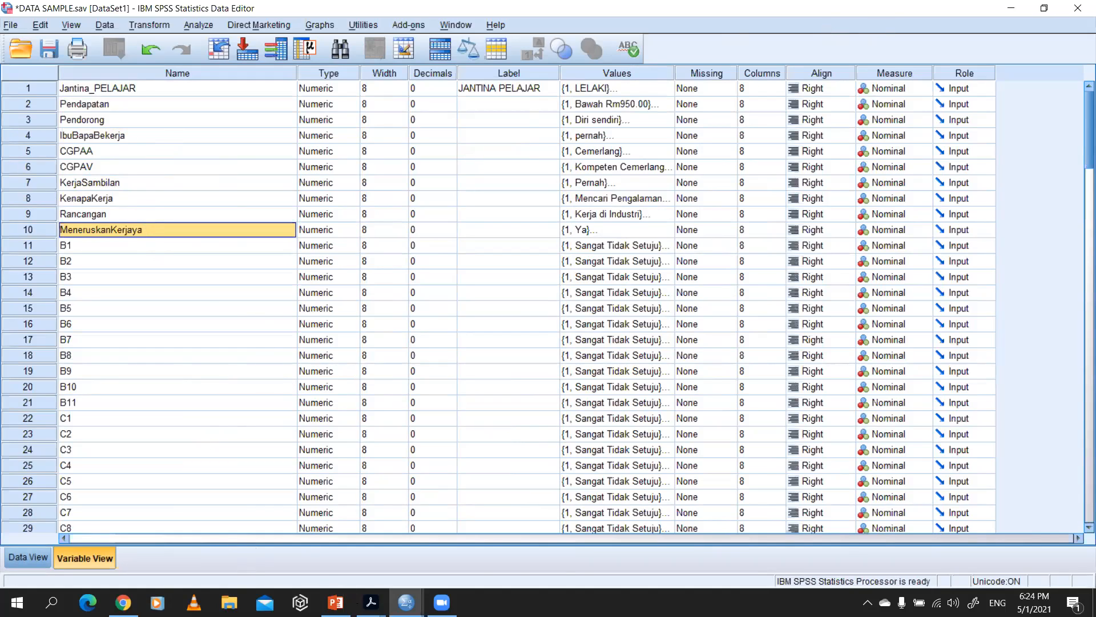
pyautogui.click(406, 602)
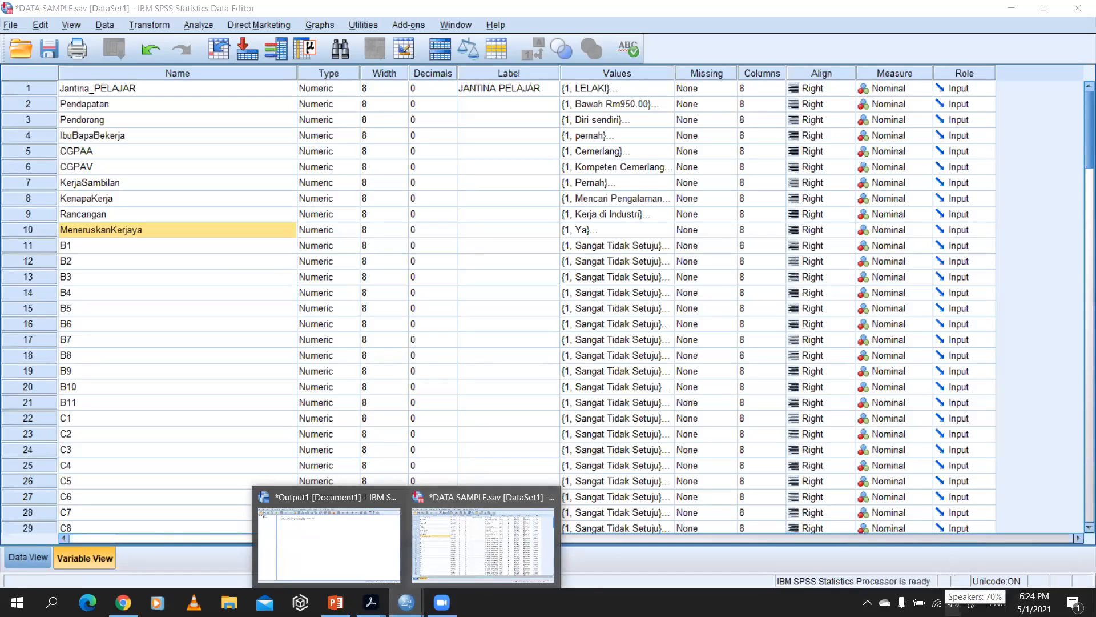
pyautogui.click(953, 602)
pyautogui.click(1016, 568)
pyautogui.click(1057, 298)
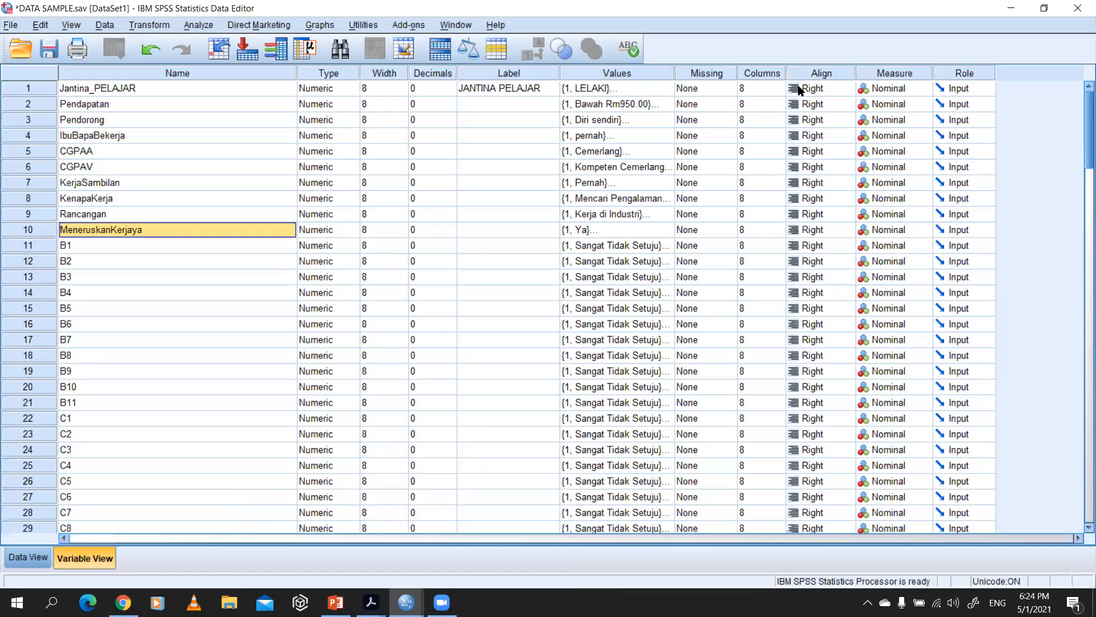
pyautogui.click(1050, 7)
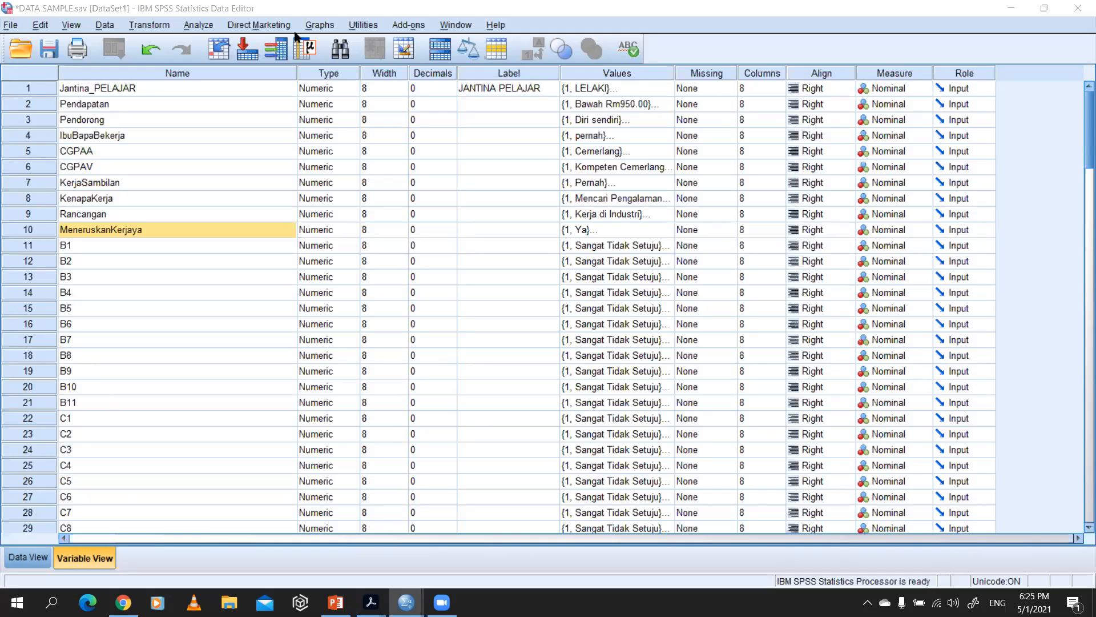
# Step: Review the demographic variables from Jantina_PELAJAR to MeneruskanKerjaya and examine the measurement level options for Jantina_PELAJAR
pyautogui.click(113, 91)
pyautogui.click(122, 228)
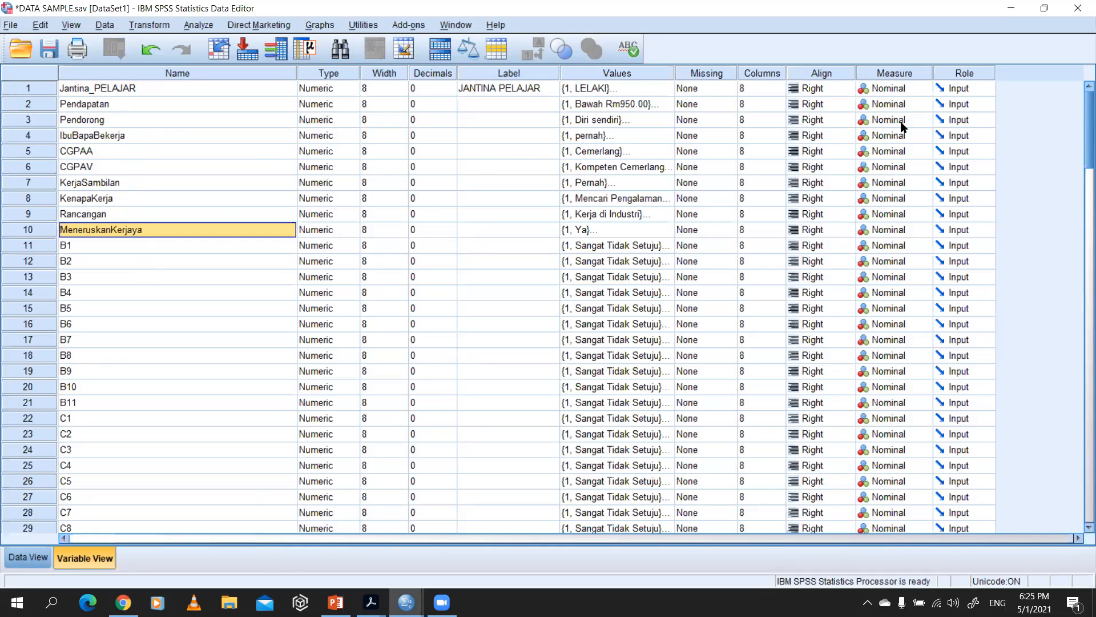
pyautogui.click(919, 91)
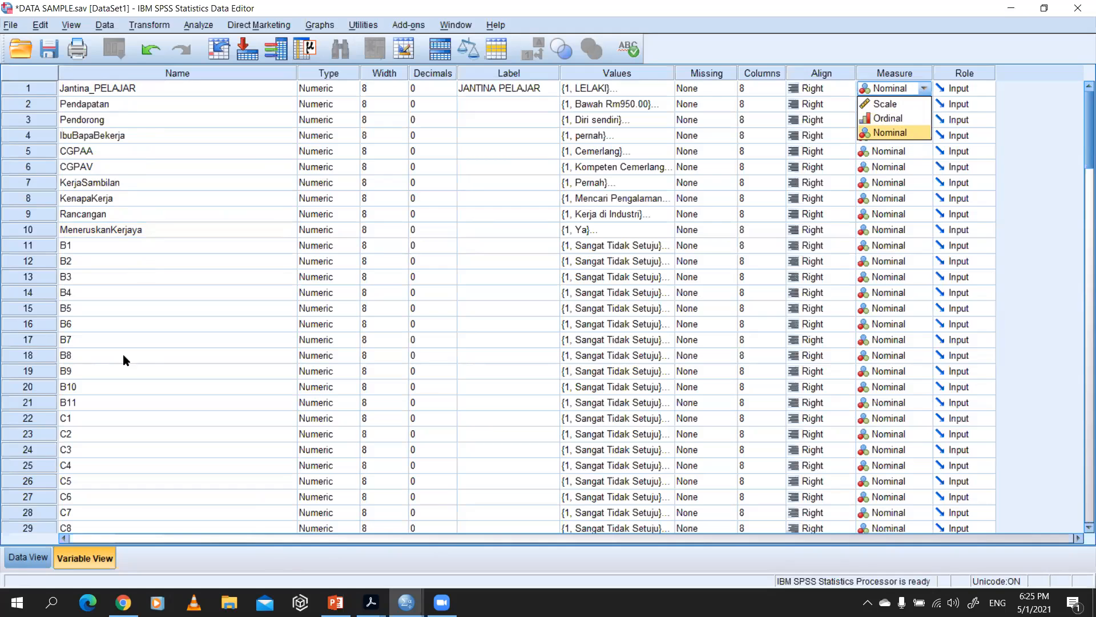
pyautogui.click(160, 262)
pyautogui.scroll(-10, 238, 269)
pyautogui.scroll(5, 297, 279)
pyautogui.scroll(5, 307, 266)
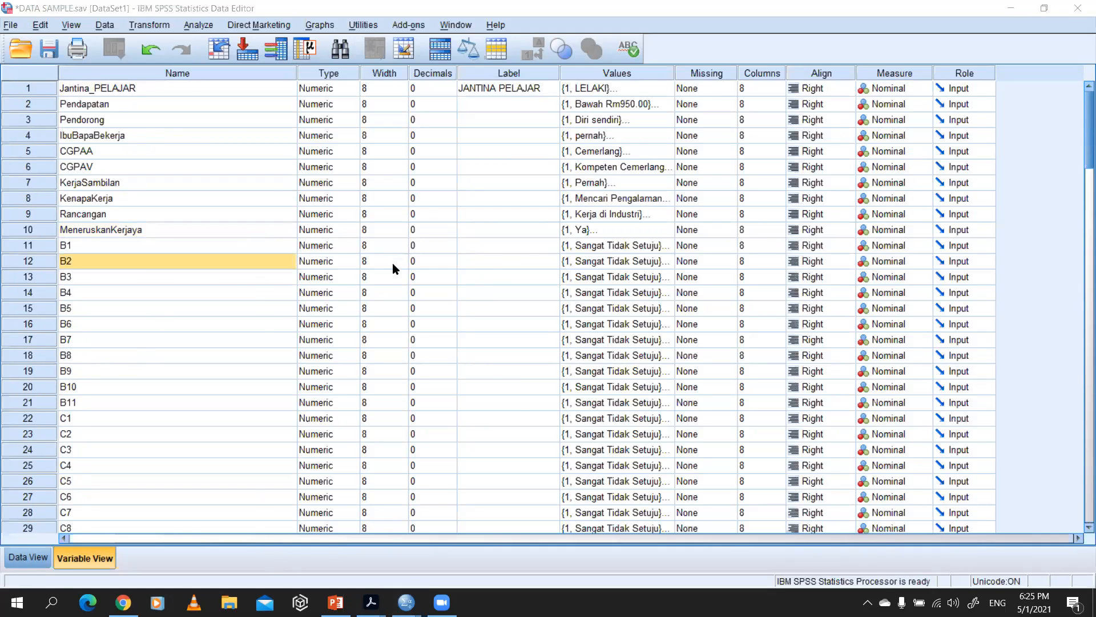
# Step: Switch to INSTRUMENT.pdf in Adobe Acrobat and go through the demographic items up to section B, Motivasi Intrinsik, and its answer scale
pyautogui.hotkey('alt', 'Tab')
pyautogui.hotkey('alt', 'Tab')
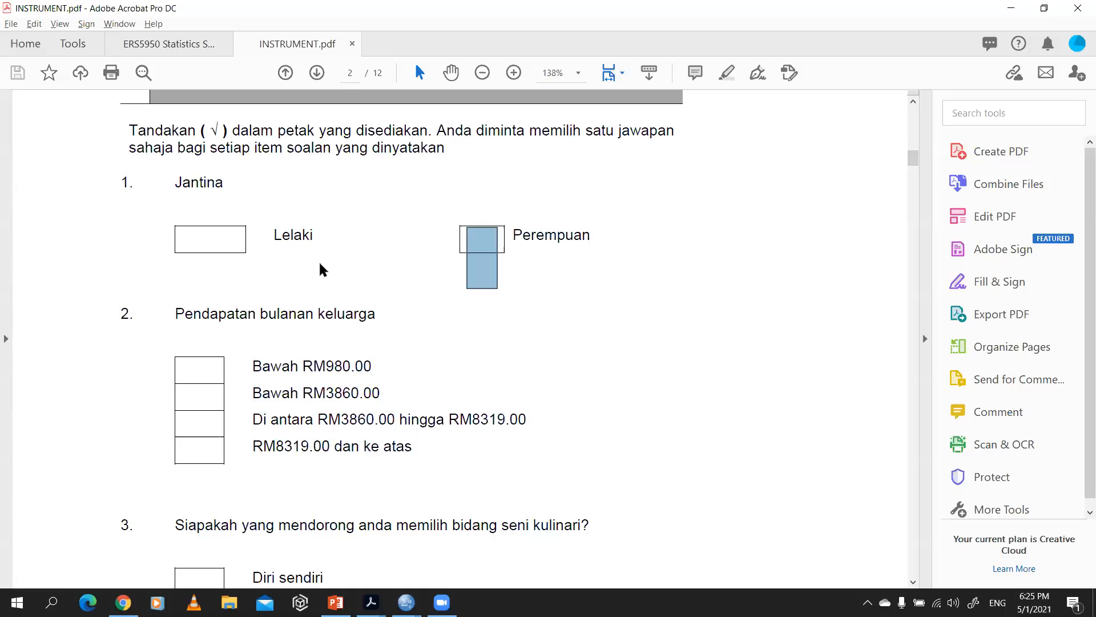
pyautogui.scroll(-5, 318, 269)
pyautogui.scroll(-12, 321, 255)
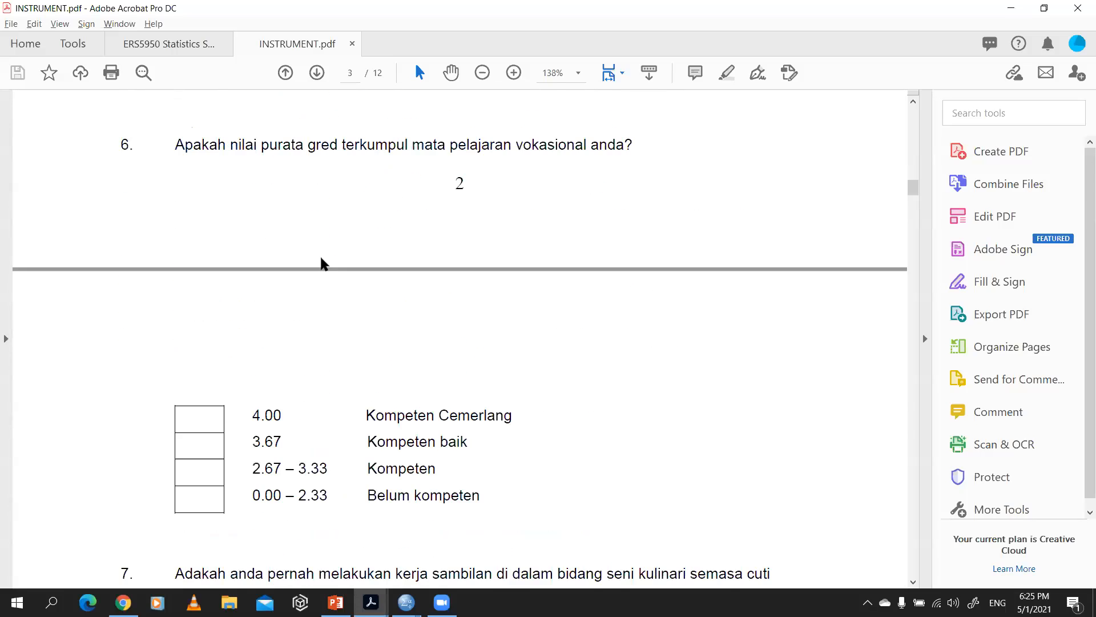
pyautogui.scroll(-15, 322, 257)
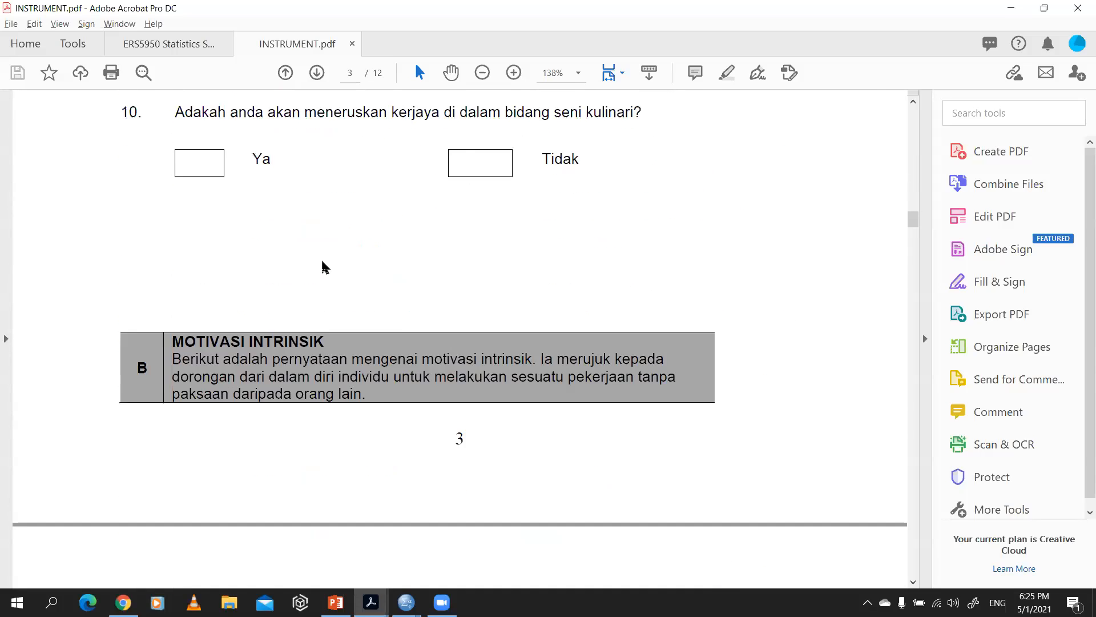
pyautogui.scroll(-8, 322, 254)
pyautogui.scroll(4, 321, 247)
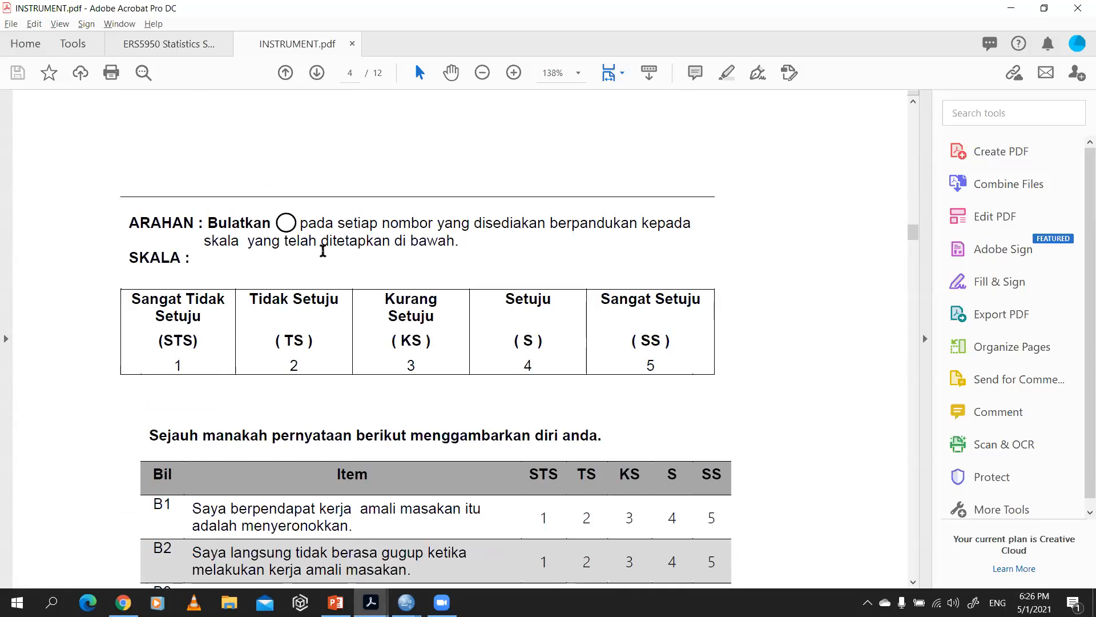
pyautogui.scroll(-4, 320, 247)
pyautogui.scroll(7, 501, 250)
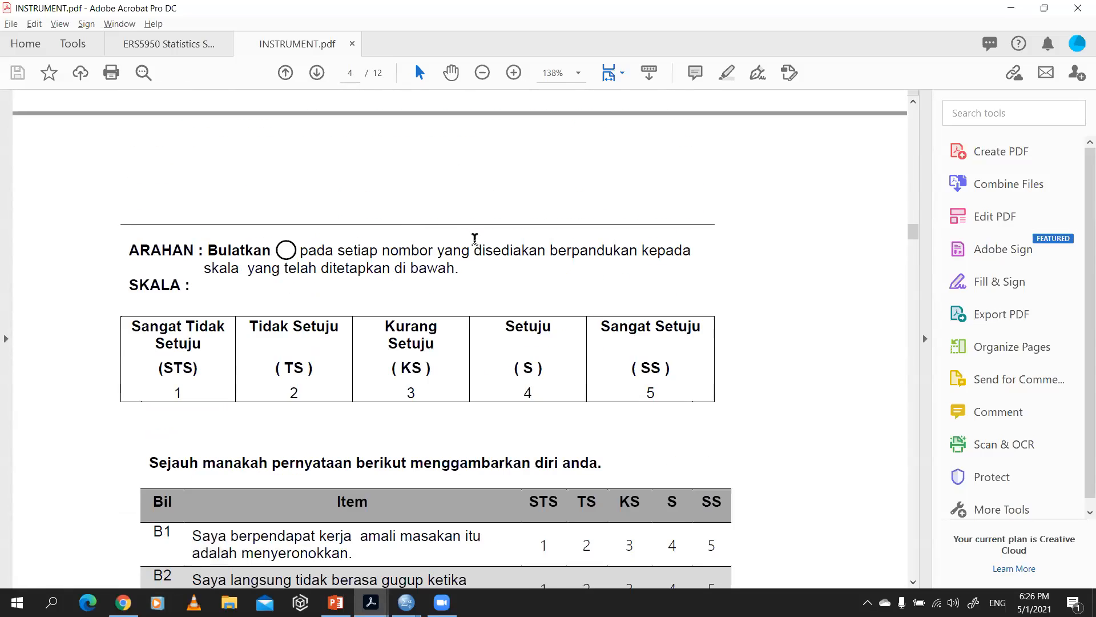
pyautogui.scroll(10, 405, 217)
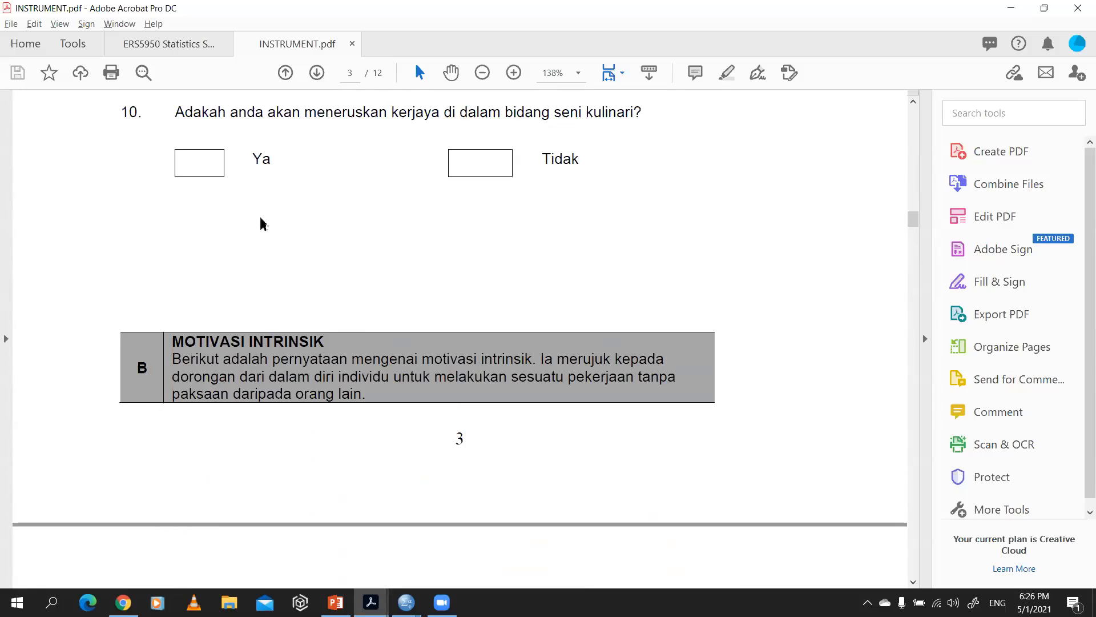
# Step: Read through questionnaire items B1 to B11 and their five-point scale from Sangat Tidak Setuju to Sangat Setuju
pyautogui.scroll(-5, 269, 239)
pyautogui.scroll(-20, 286, 259)
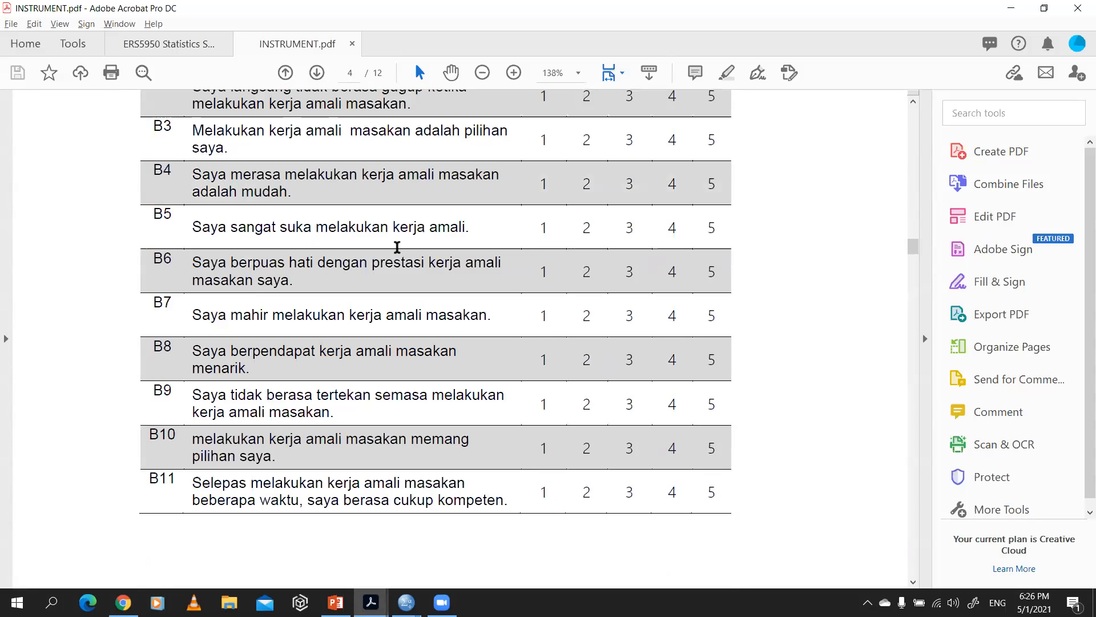
pyautogui.scroll(-15, 399, 246)
pyautogui.scroll(11, 337, 229)
pyautogui.scroll(12, 336, 228)
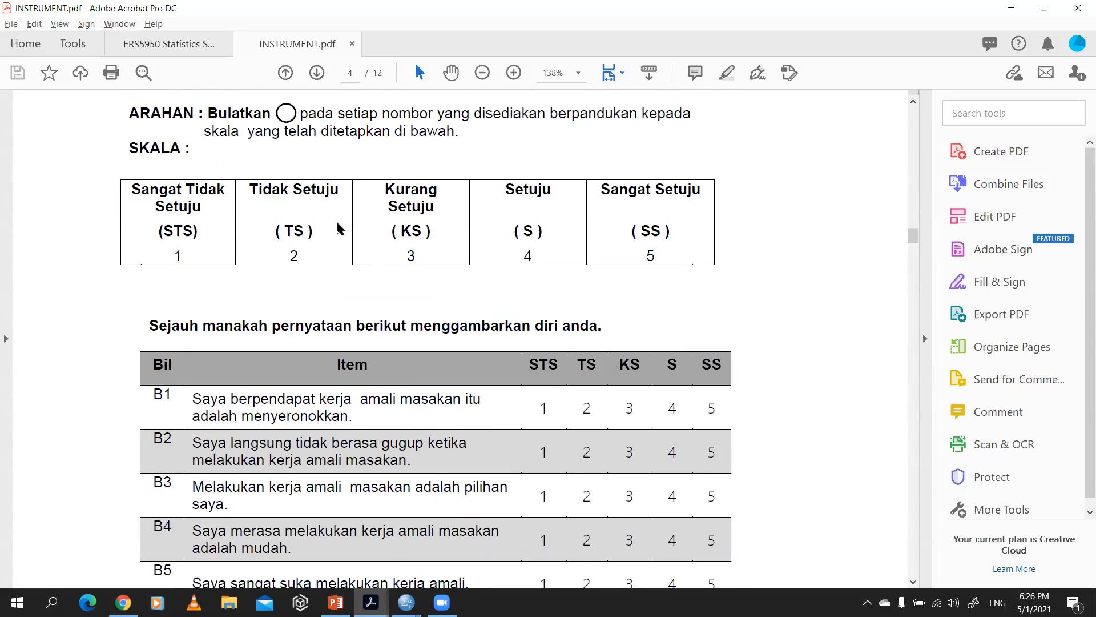
pyautogui.scroll(-2, 336, 228)
pyautogui.scroll(-5, 327, 309)
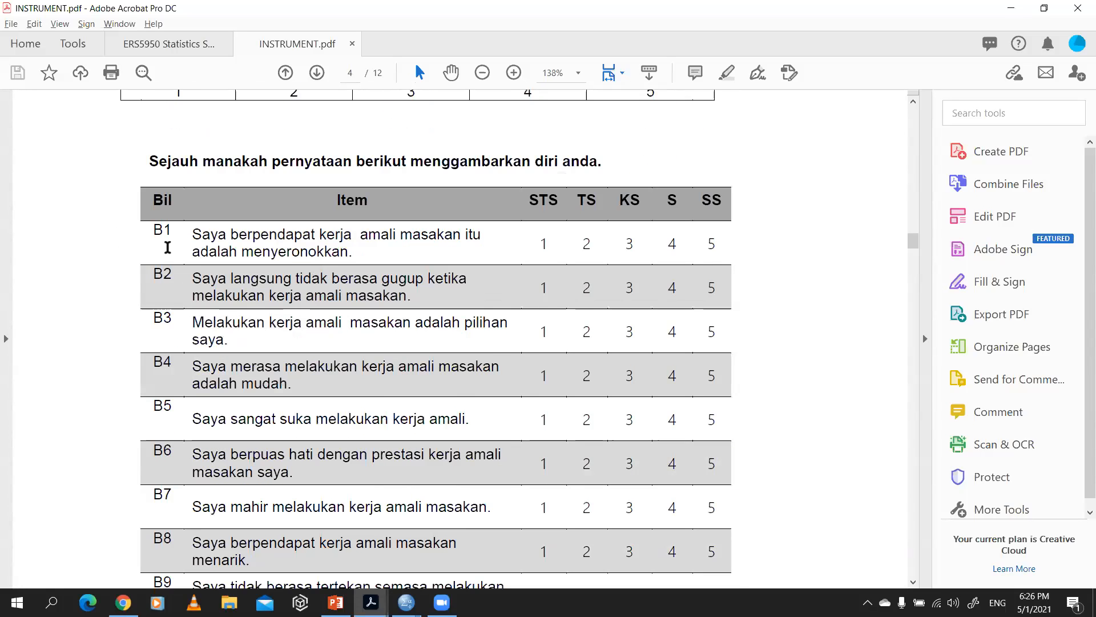
pyautogui.scroll(-10, 165, 246)
pyautogui.scroll(1, 171, 367)
pyautogui.scroll(4, 194, 368)
pyautogui.scroll(7, 210, 205)
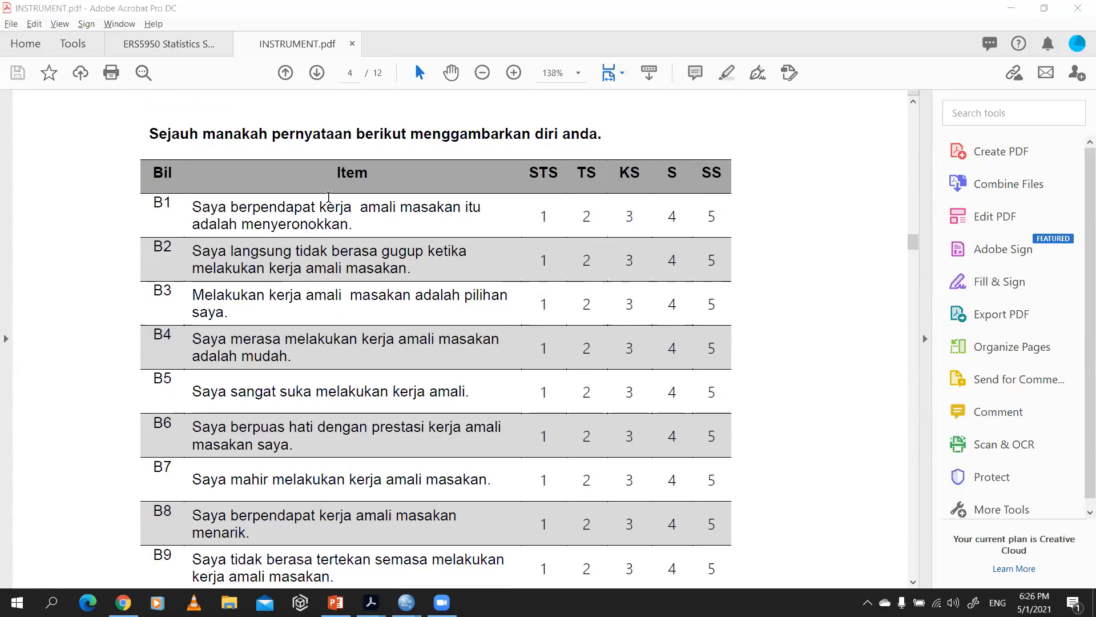
# Step: Return to the SPSS Data Editor and locate the variables B1 to B11 that match the section B items
pyautogui.hotkey('alt', 'Tab')
pyautogui.hotkey('alt', 'Tab')
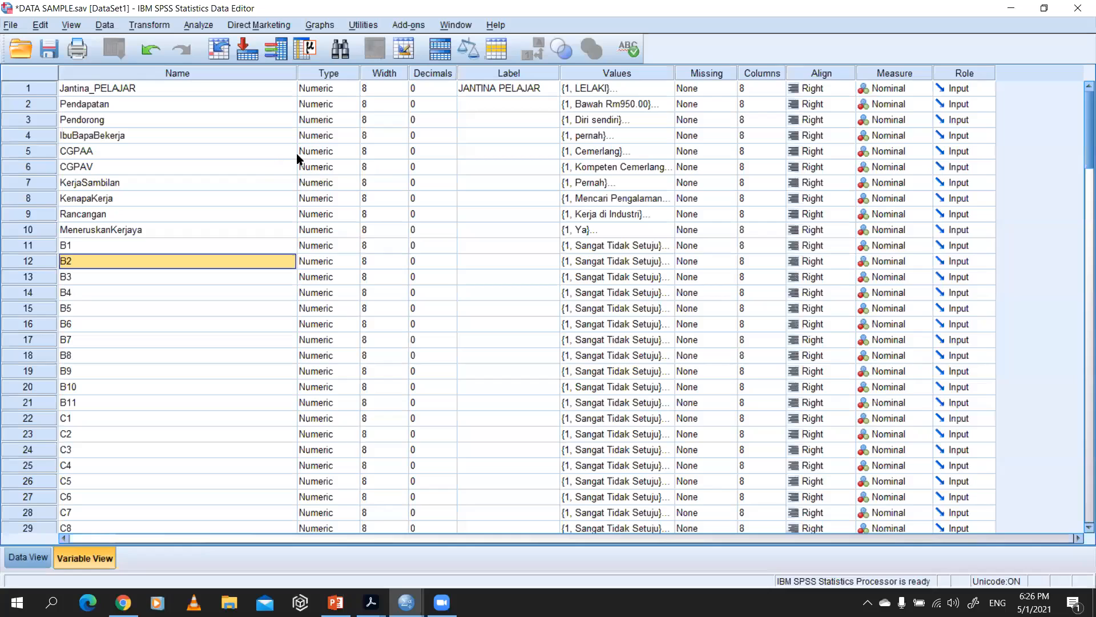
pyautogui.click(69, 250)
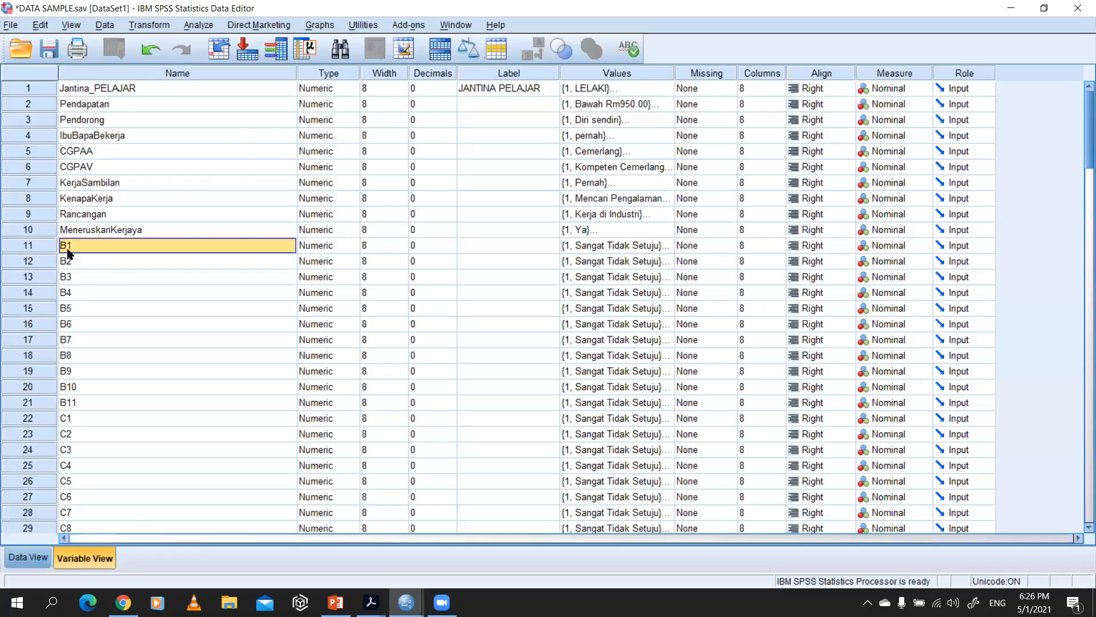
pyautogui.click(98, 402)
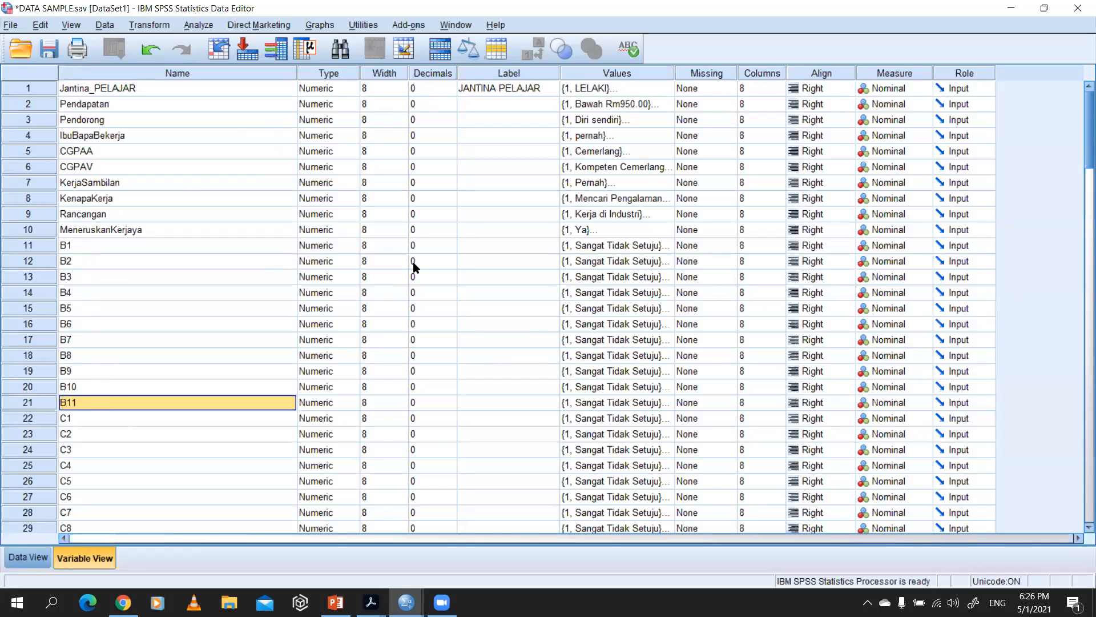
# Step: Copy the B1 statement "Saya berpendapat kerja amali masakan itu adalah menyeronokkan." from the questionnaire PDF into variable B1's label in SPSS
pyautogui.click(469, 245)
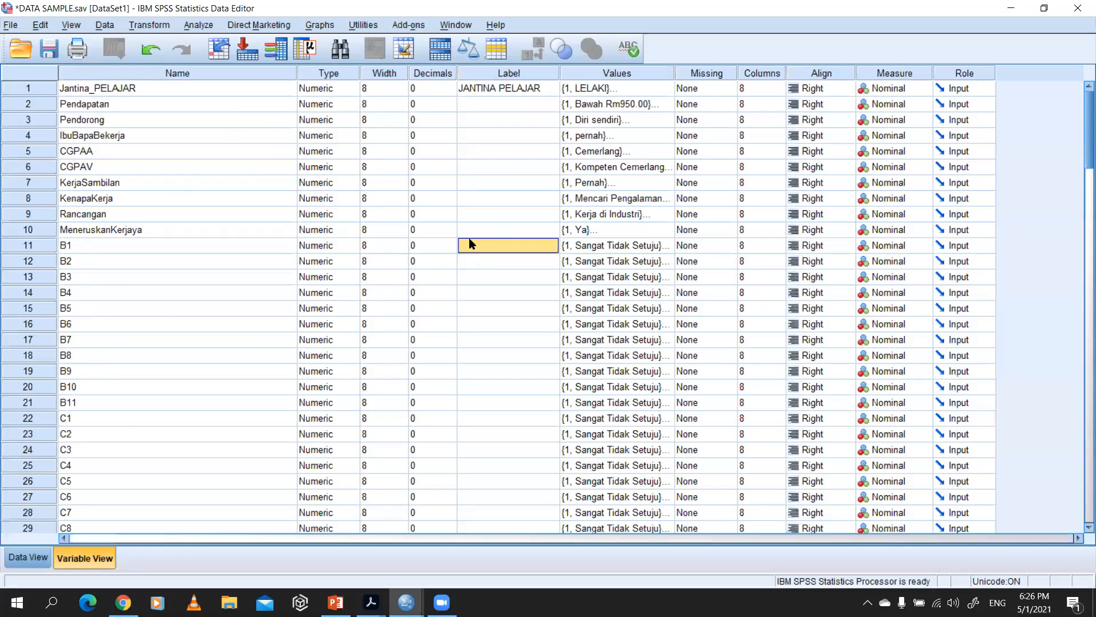
pyautogui.hotkey('alt', 'Tab')
pyautogui.hotkey('alt', 'Tab')
pyautogui.hotkey('alt', 'Tab')
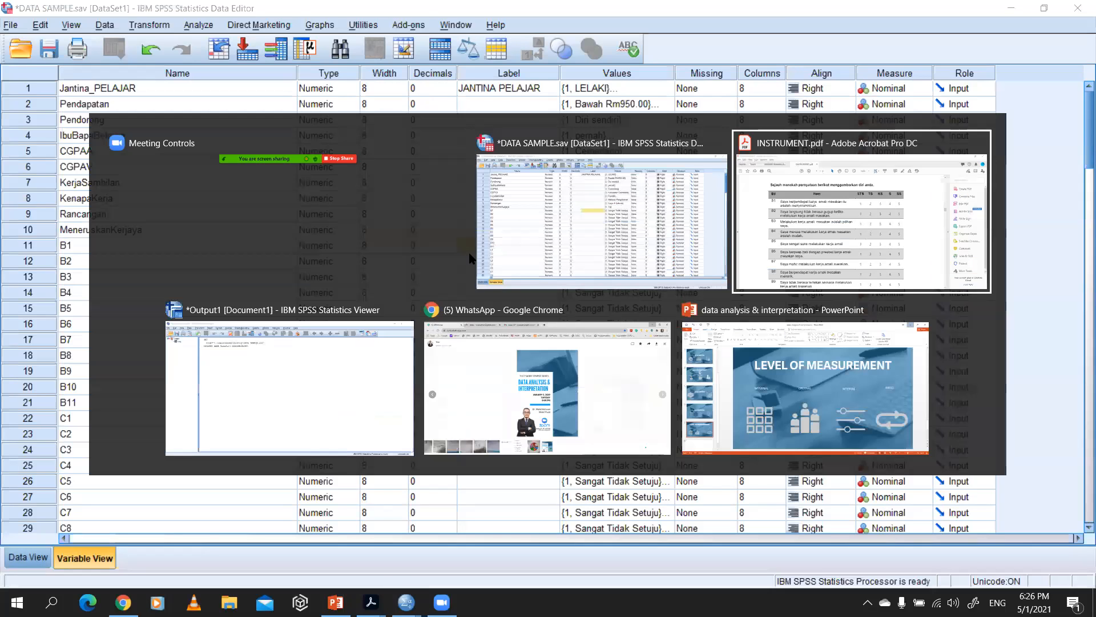
pyautogui.moveTo(349, 224); pyautogui.dragTo(194, 207)
pyautogui.hotkey('ctrl', 'c')
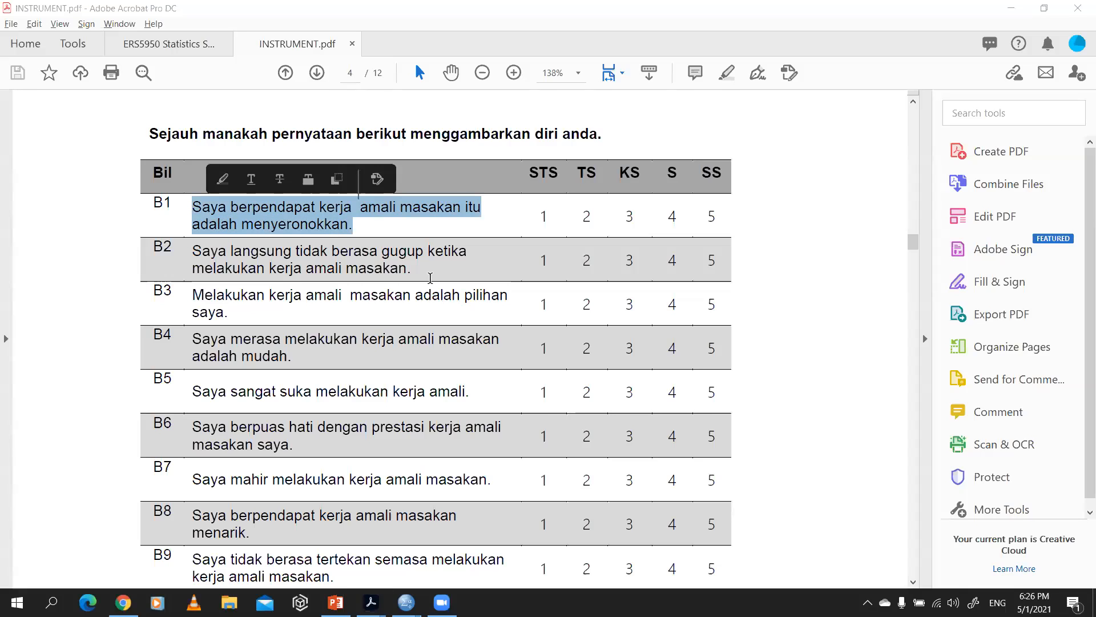
pyautogui.hotkey('alt', 'Tab')
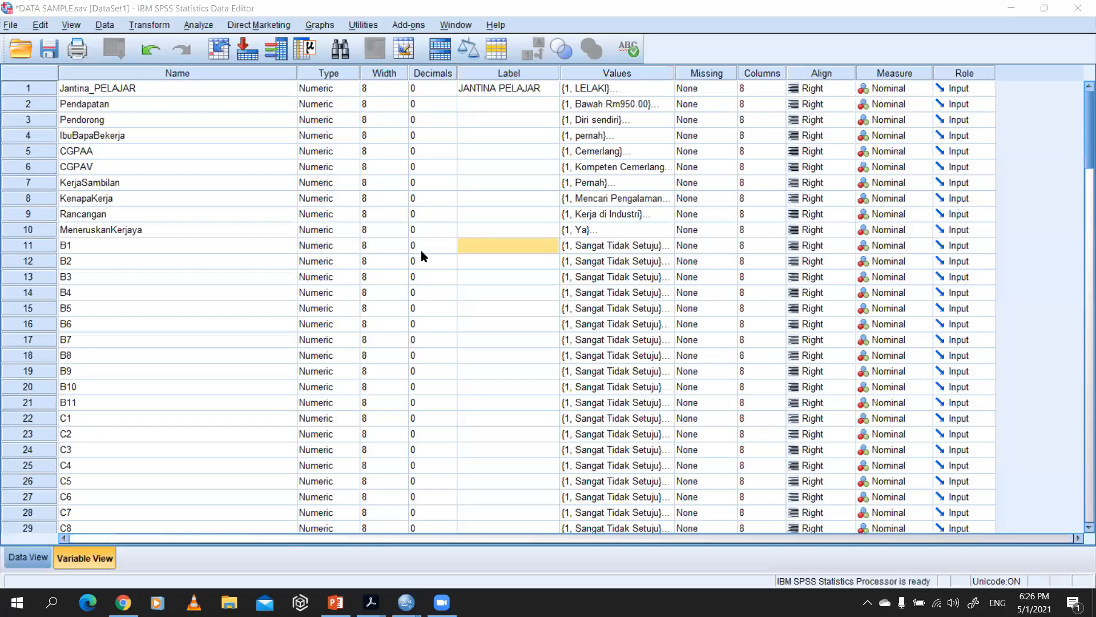
pyautogui.click(458, 249)
pyautogui.click(487, 248)
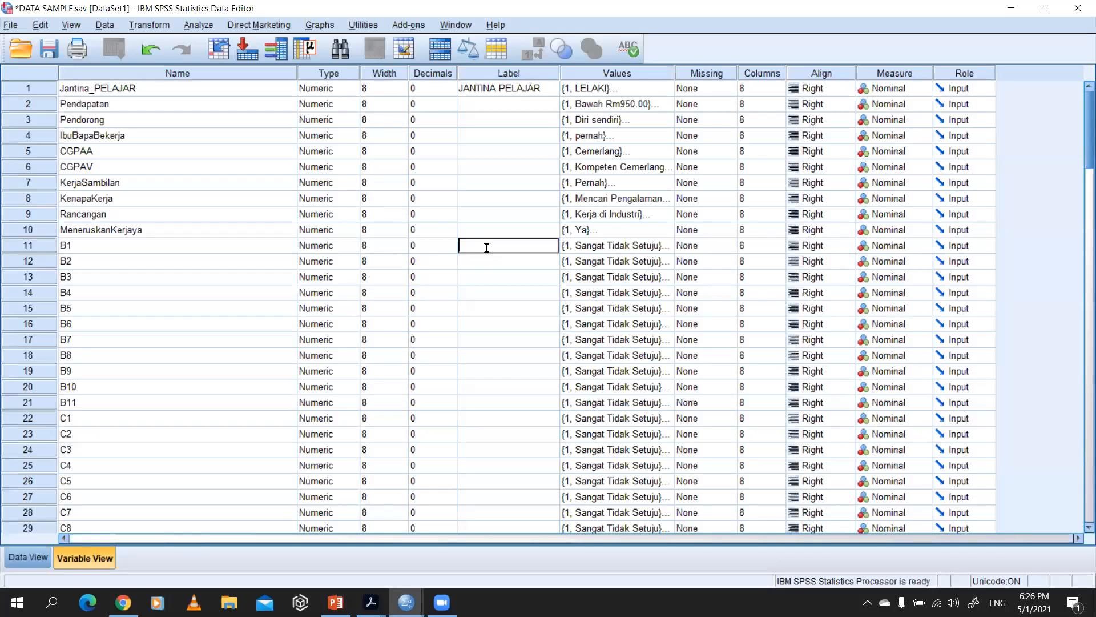
pyautogui.hotkey('ctrl', 'v')
pyautogui.press('Return')
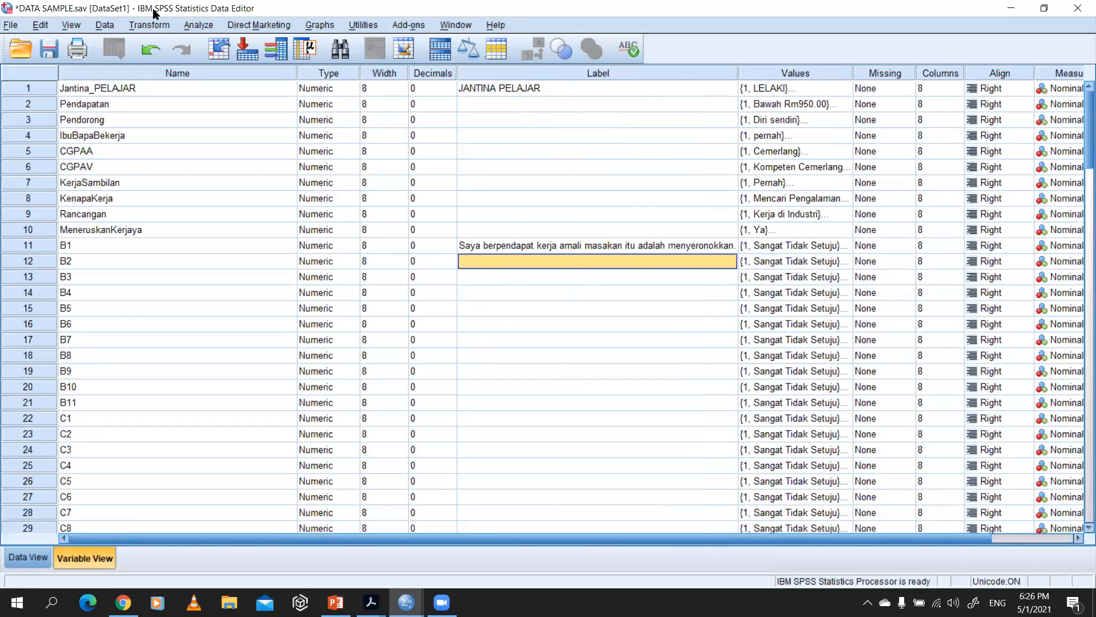
# Step: Compare variable B1 and its label with the questionnaire's B1 item and 1 to 5 answers, then show the SPSS data sheet
pyautogui.click(141, 243)
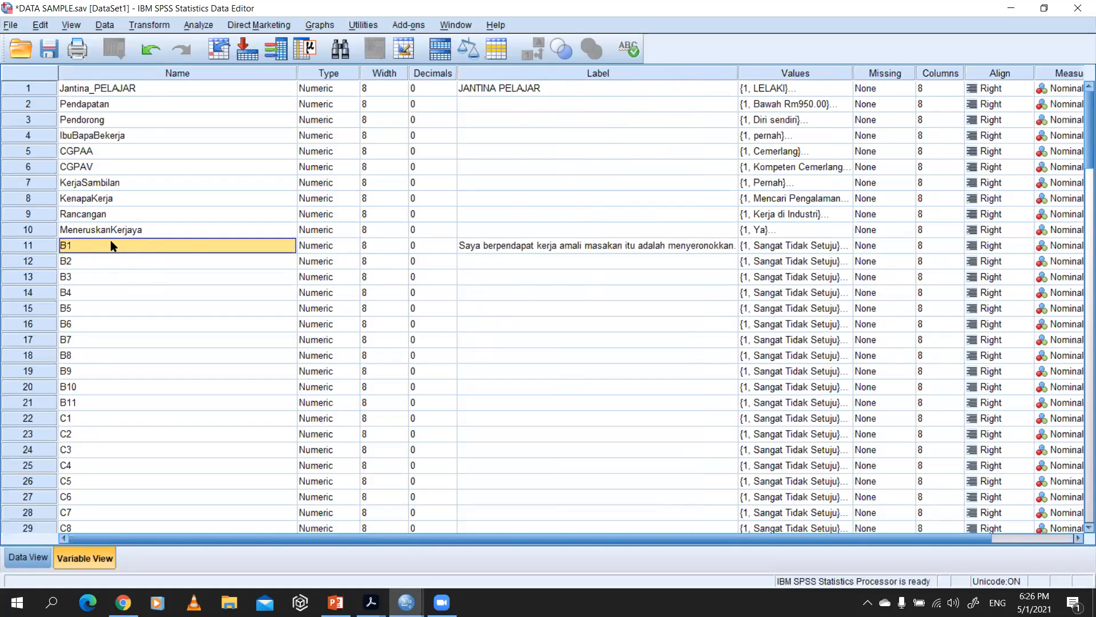
pyautogui.click(495, 261)
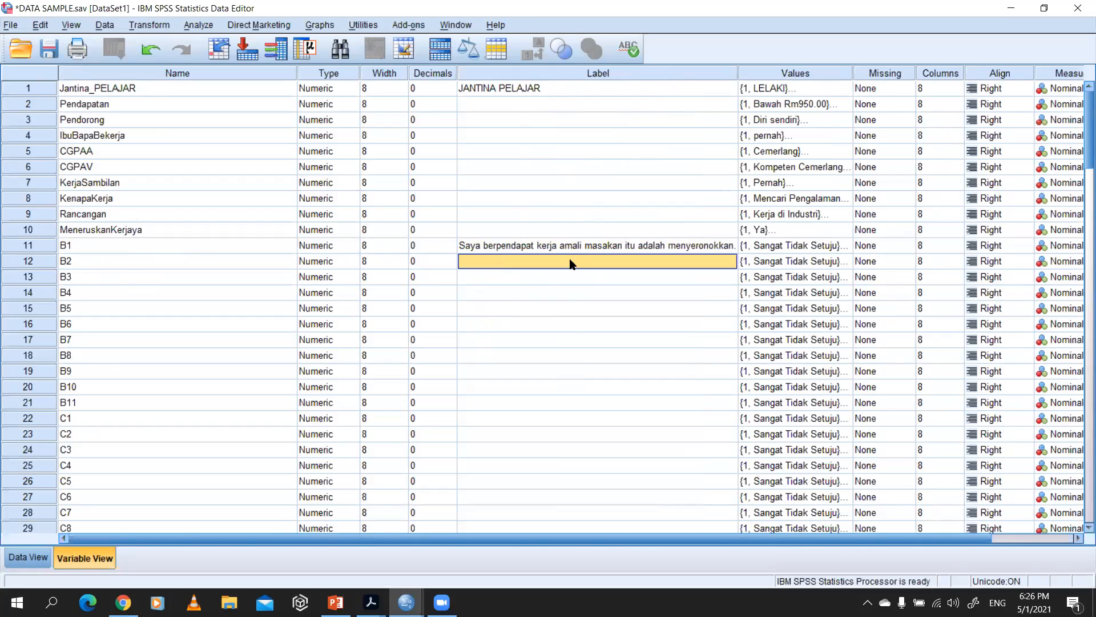
pyautogui.hotkey('alt', 'Tab')
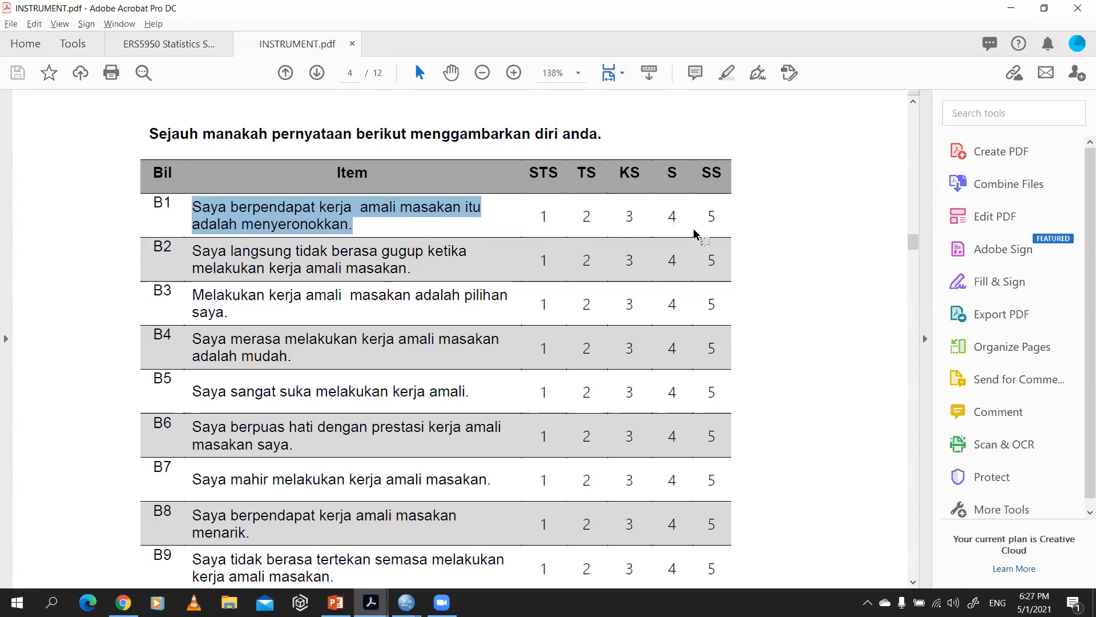
pyautogui.hotkey('alt', 'Tab')
pyautogui.hotkey('alt', 'Tab')
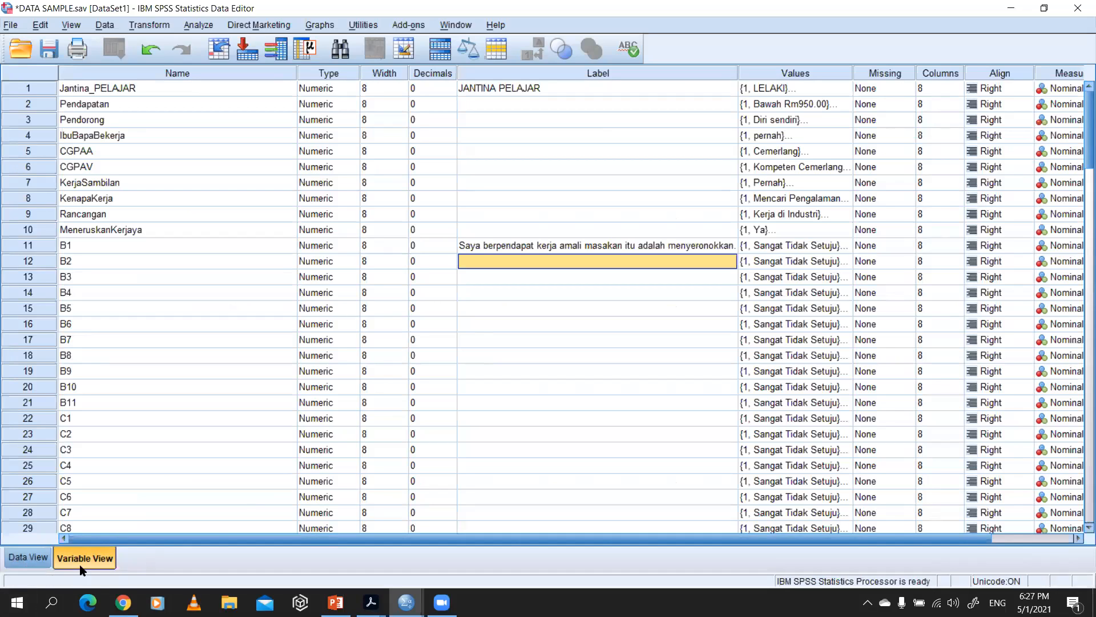
pyautogui.click(40, 562)
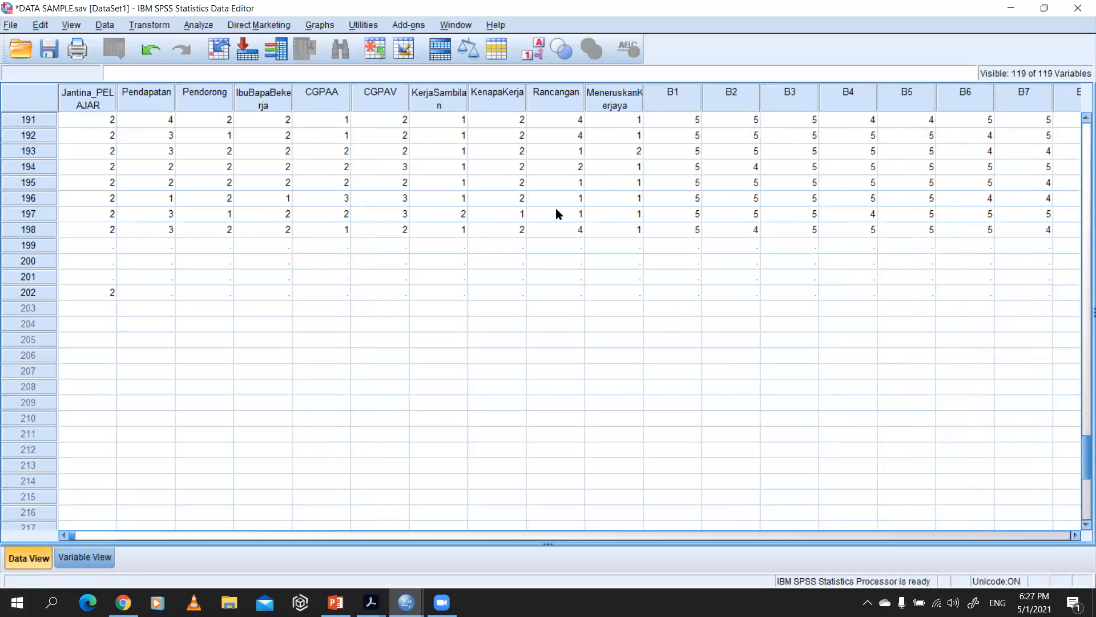
# Step: Enter the responses 5, 5, 4 and 4 for variables B1 to B4 in case 202
pyautogui.click(678, 293)
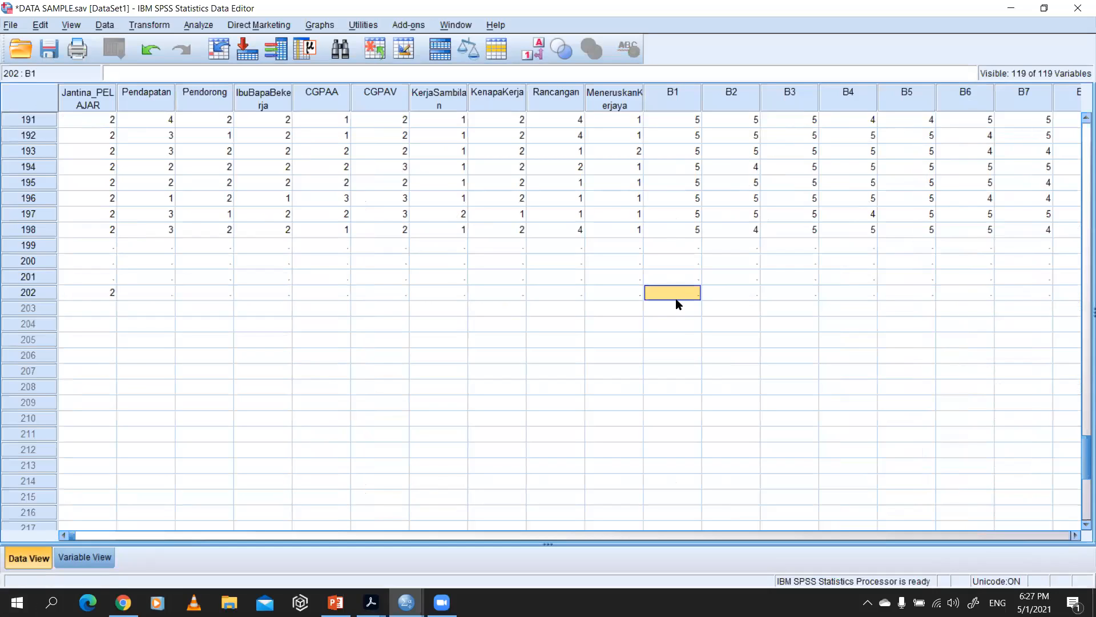
pyautogui.write('5')
pyautogui.press('Tab')
pyautogui.write('5')
pyautogui.press('Tab')
pyautogui.write('4')
pyautogui.press('Tab')
pyautogui.write('4')
pyautogui.press('Tab')
# Step: Enter 3 for B5, correcting the mistyped entry, and 5 for both B6 and B7 in case 202
pyautogui.write('43')
pyautogui.press('Tab')
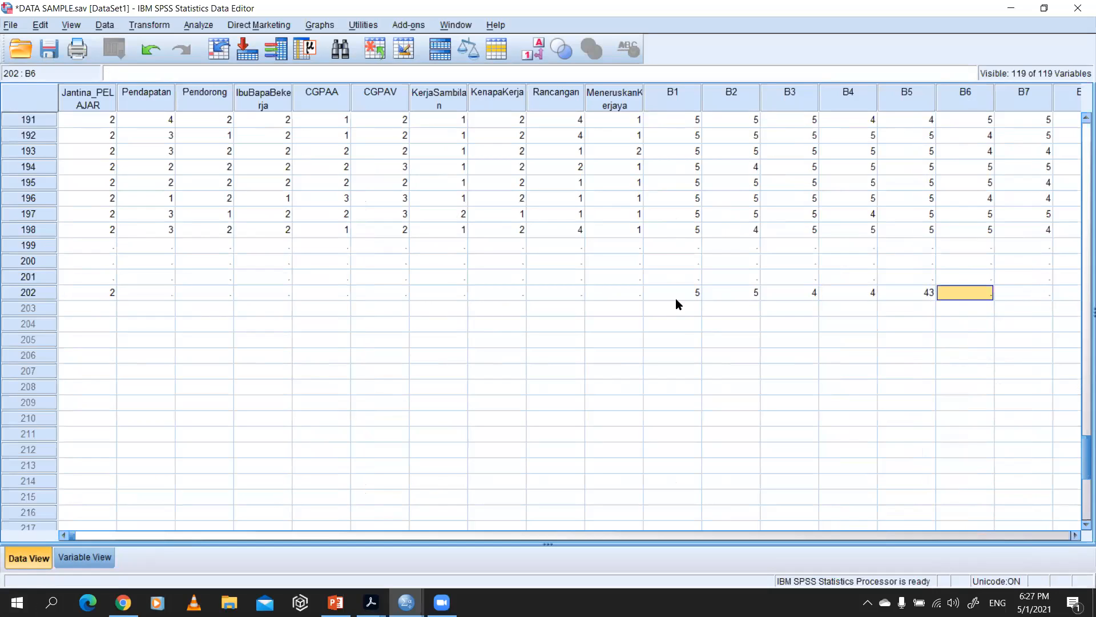
pyautogui.press('Left')
pyautogui.write('5')
pyautogui.press('Tab')
pyautogui.write('5')
pyautogui.press('Tab')
pyautogui.press('Tab')
pyautogui.press('Tab')
pyautogui.press('Tab')
pyautogui.press('Tab')
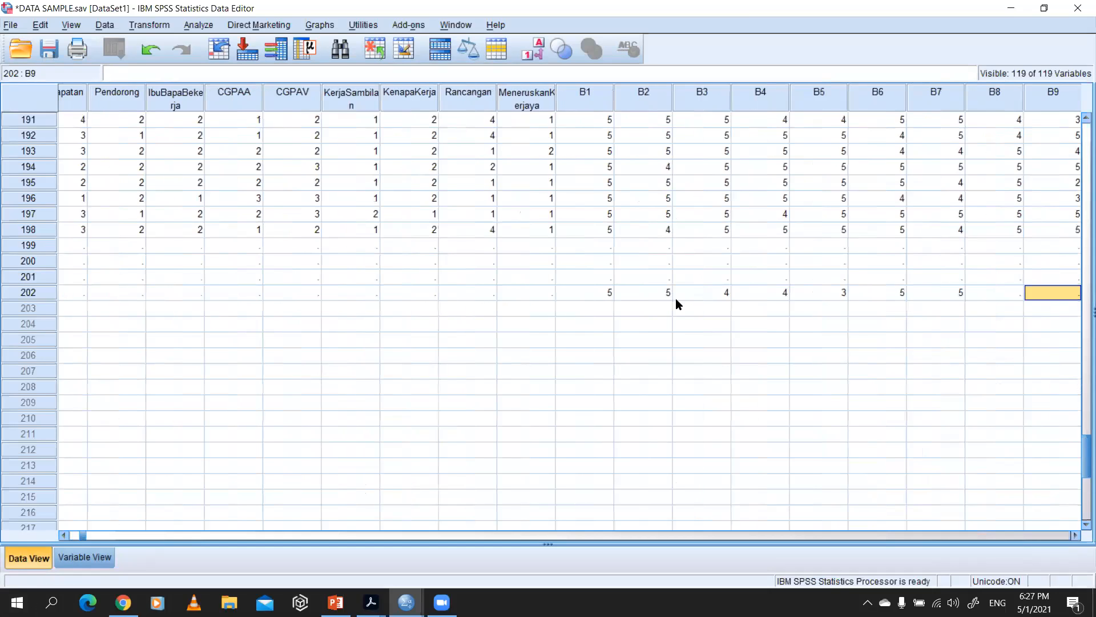
# Step: Complete case 202's section B responses with 4, 4, 5 and 5 for B8 to B11
pyautogui.press('Left')
pyautogui.press('Left')
pyautogui.press('Left')
pyautogui.press('Left')
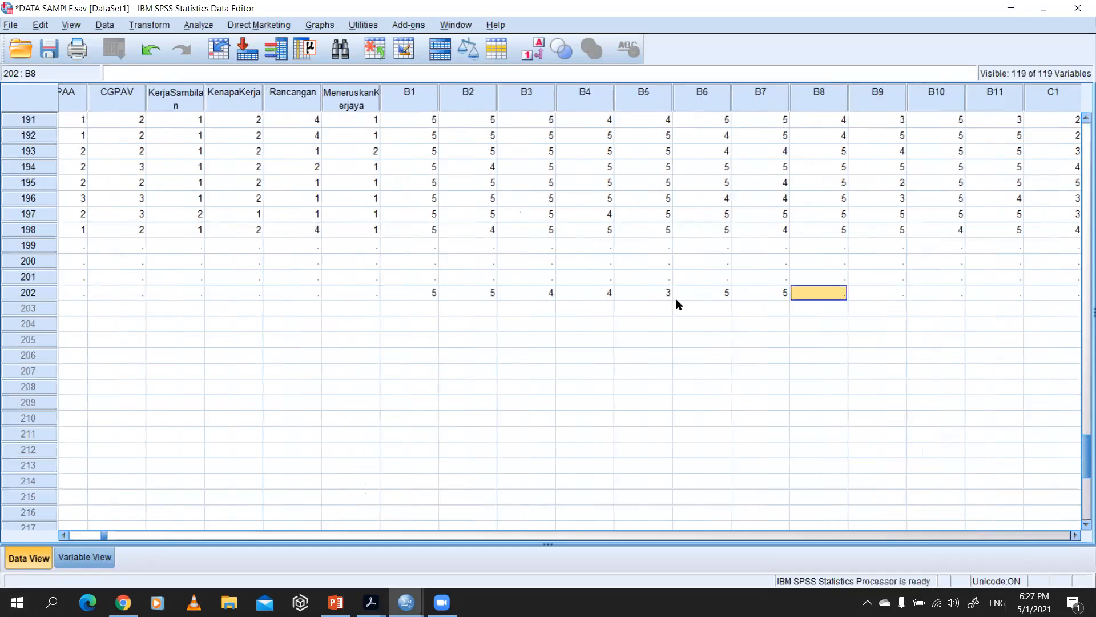
pyautogui.write('4')
pyautogui.press('Tab')
pyautogui.write('4')
pyautogui.press('Tab')
pyautogui.write('5')
pyautogui.press('Tab')
pyautogui.write('5')
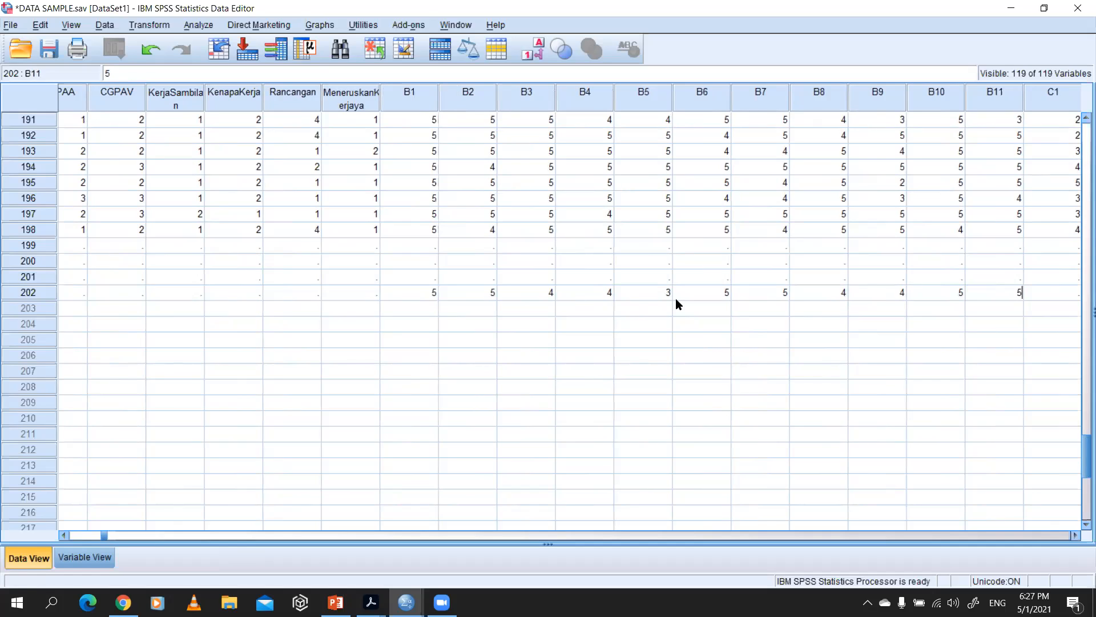
# Step: Delete the whole case 202 from the data sheet and undo the deletion
pyautogui.click(37, 292)
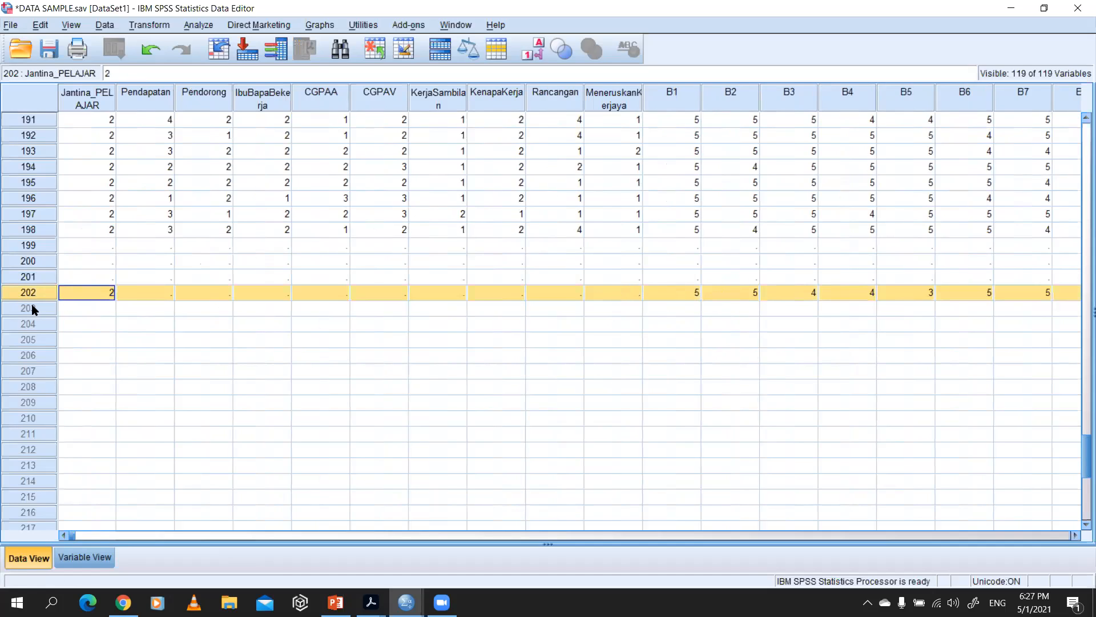
pyautogui.press('Delete')
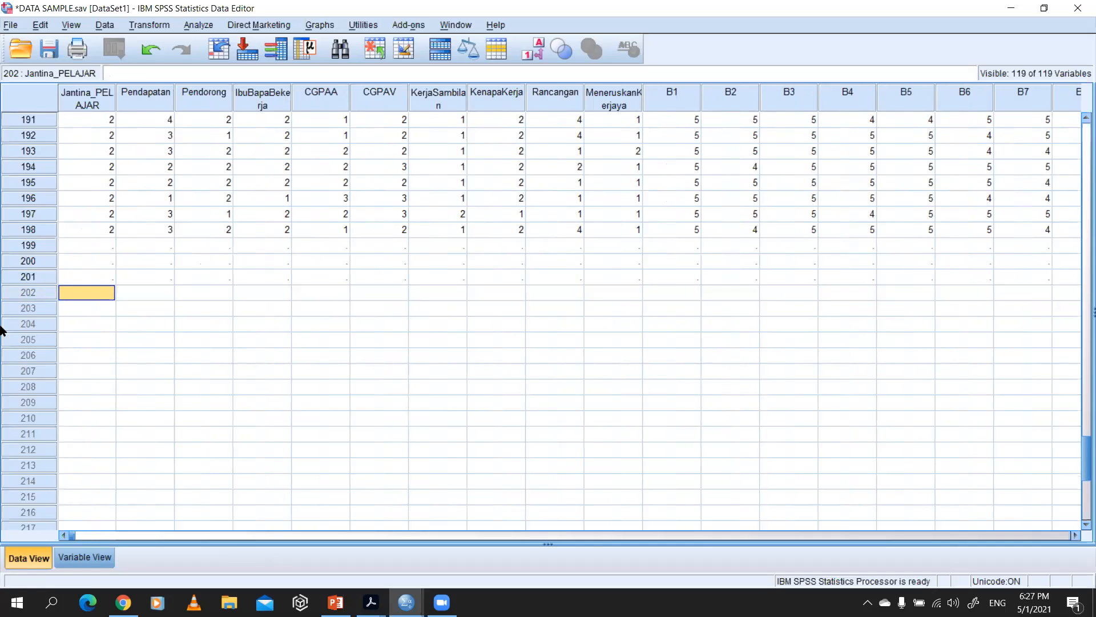
pyautogui.hotkey('ctrl', 'z')
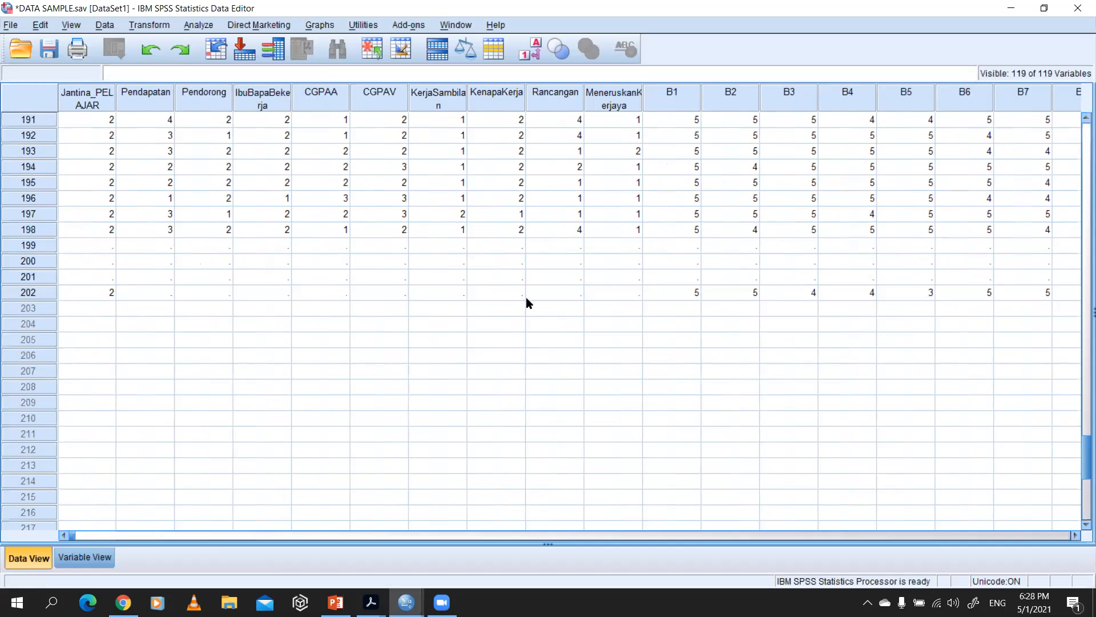
# Step: Display the variable definitions and narrow the Name column so the Measure column fits in view
pyautogui.scroll(17, 179, 190)
pyautogui.scroll(6, 128, 150)
pyautogui.click(85, 556)
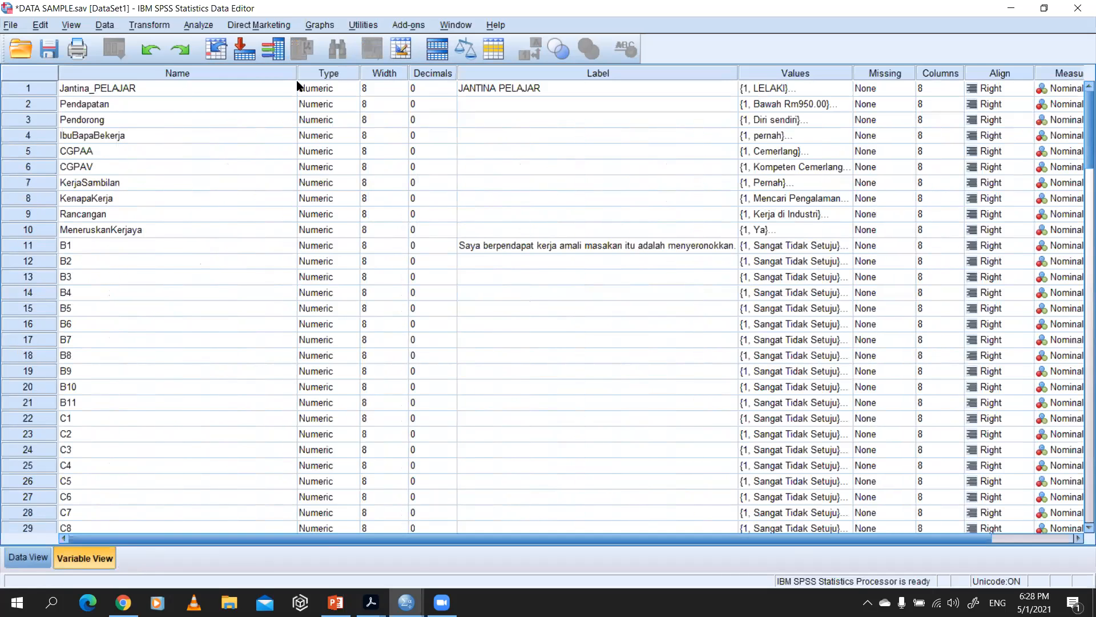
pyautogui.moveTo(299, 73); pyautogui.dragTo(234, 73)
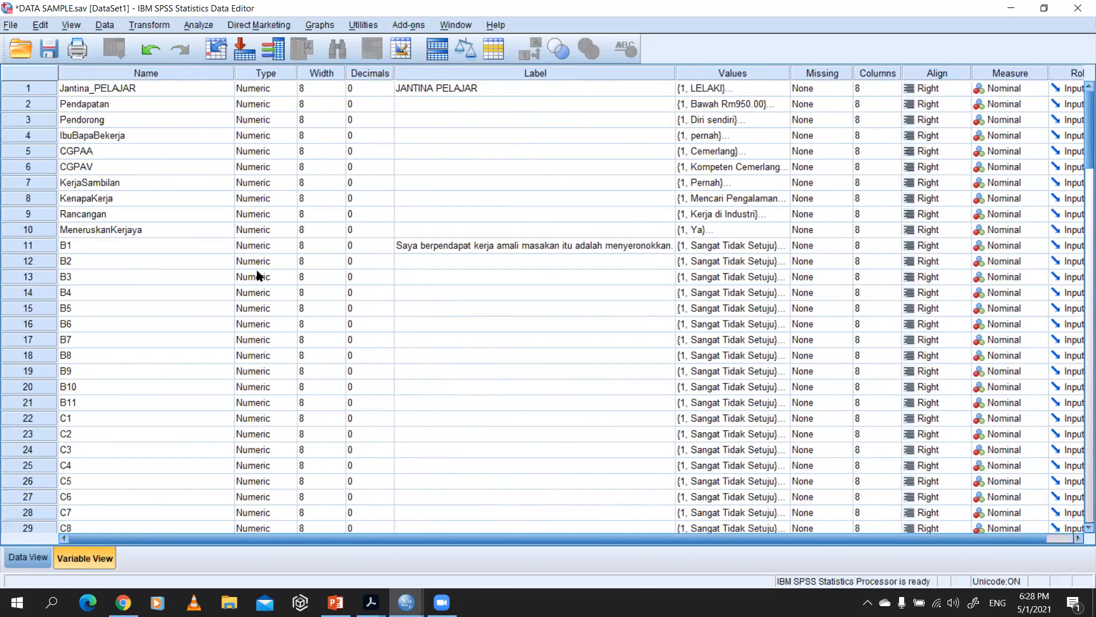
# Step: Return to the data sheet and look through the coded cases back to case 1
pyautogui.click(28, 557)
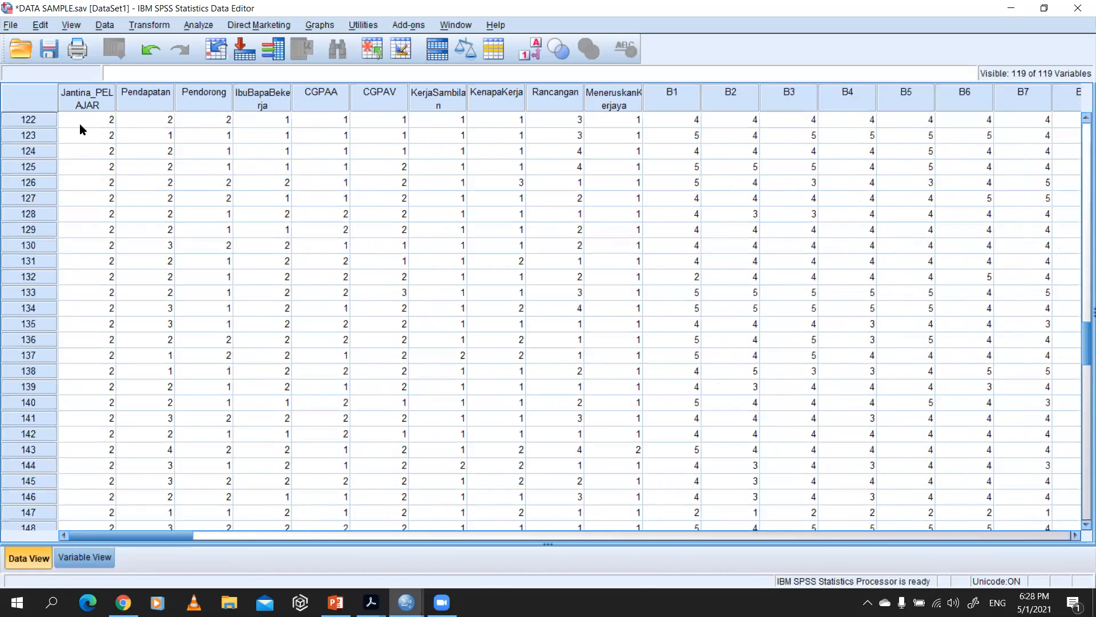
pyautogui.scroll(18, 174, 145)
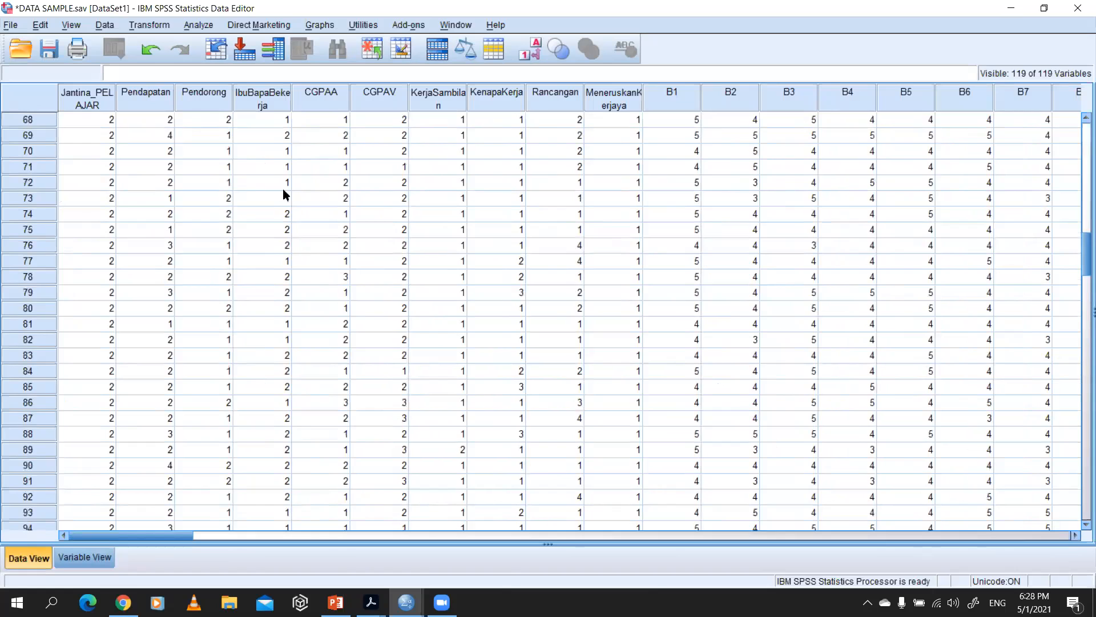
pyautogui.scroll(10, 257, 184)
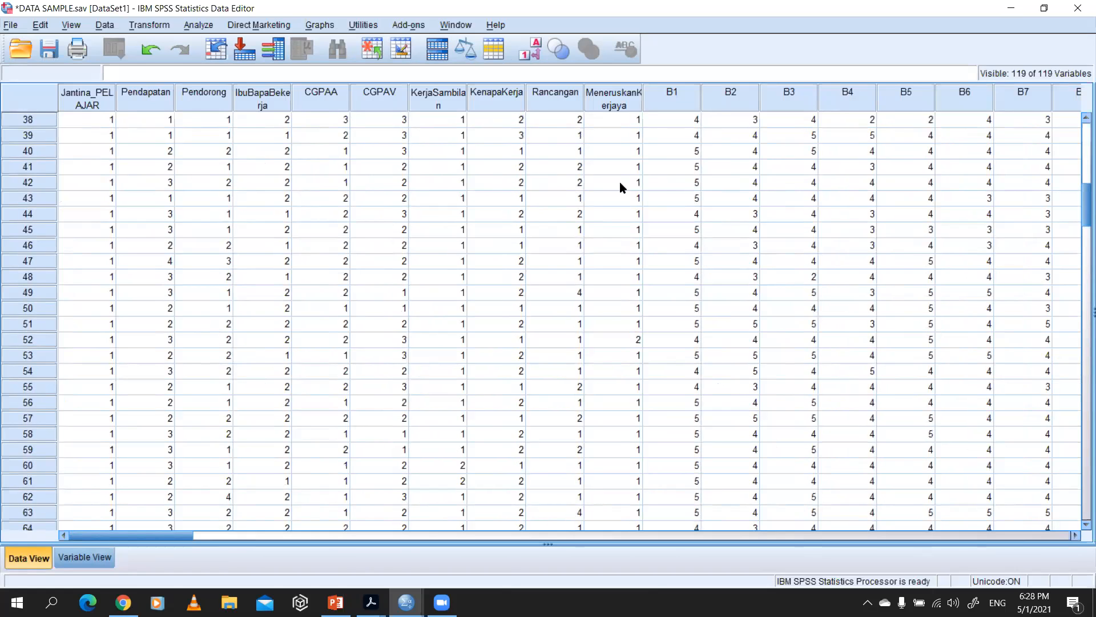
pyautogui.scroll(12, 289, 181)
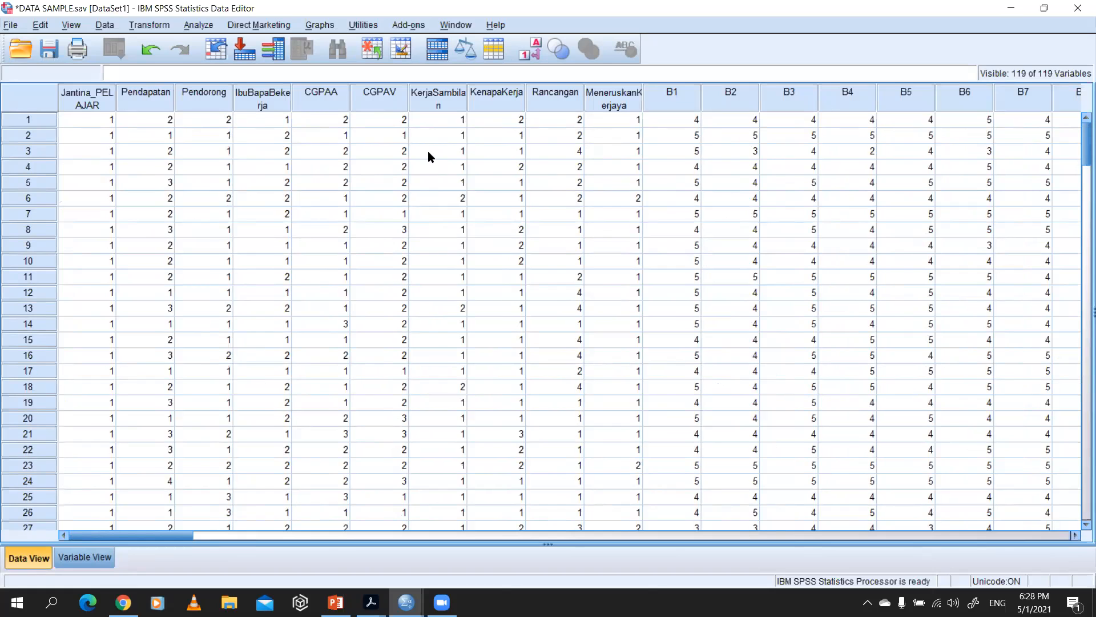
pyautogui.scroll(-3, 405, 234)
# Step: Switch to the questionnaire PDF to check the section B items through B11, and return to the SPSS data sheet
pyautogui.hotkey('alt', 'Tab')
pyautogui.scroll(-4, 491, 246)
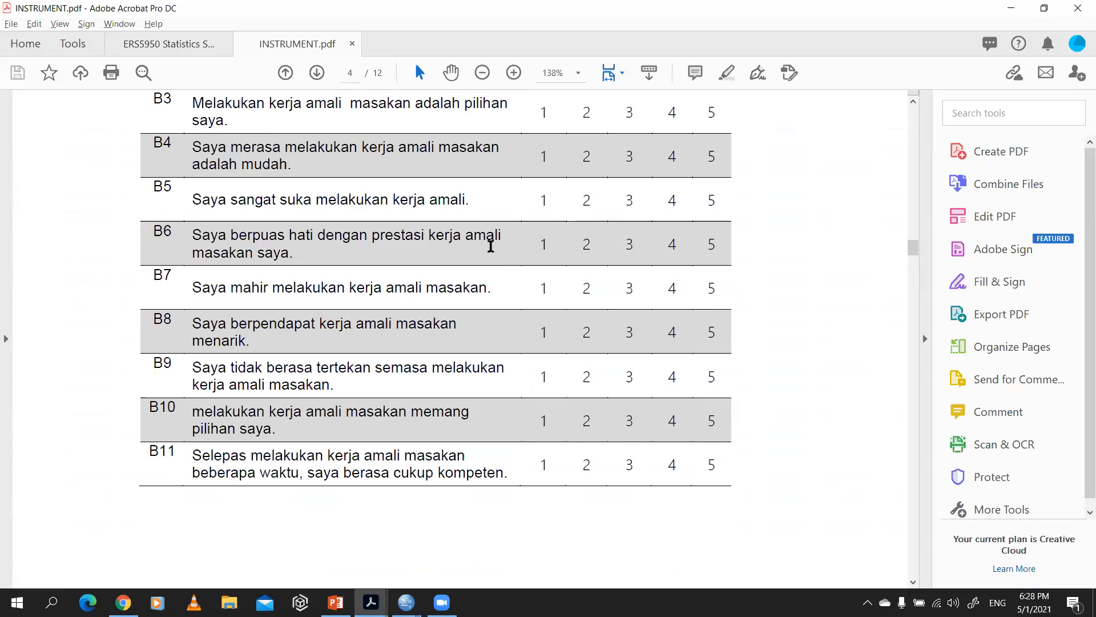
pyautogui.scroll(-1, 491, 245)
pyautogui.hotkey('alt', 'Tab')
pyautogui.hotkey('alt', 'Tab')
pyautogui.hotkey('alt', 'Tab')
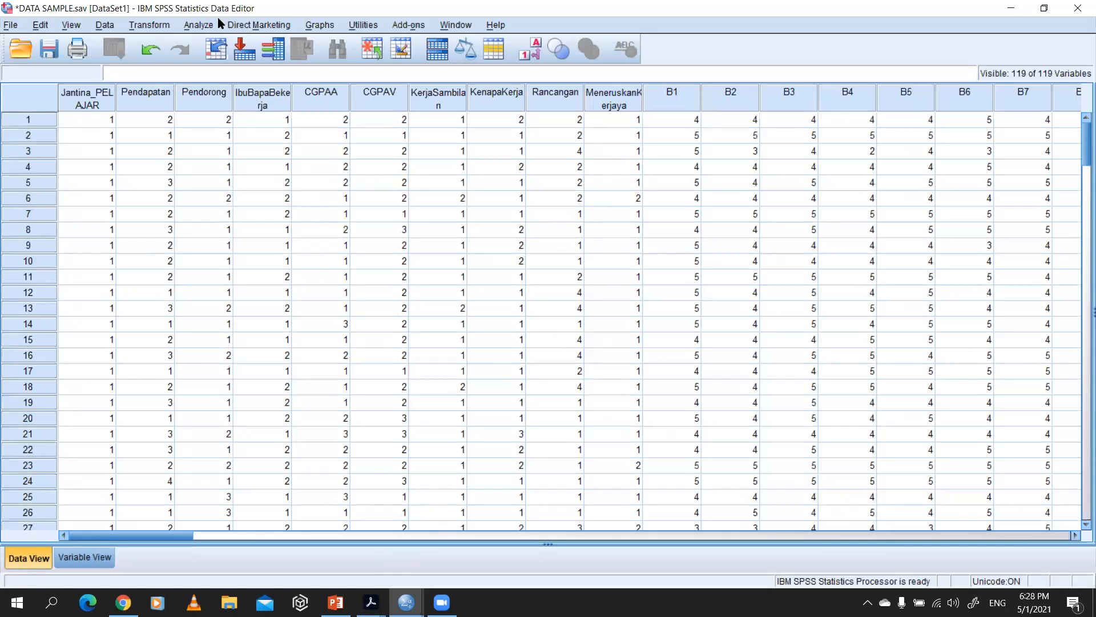
# Step: Browse the available analysis procedures and open Descriptives under Descriptive Statistics
pyautogui.click(147, 27)
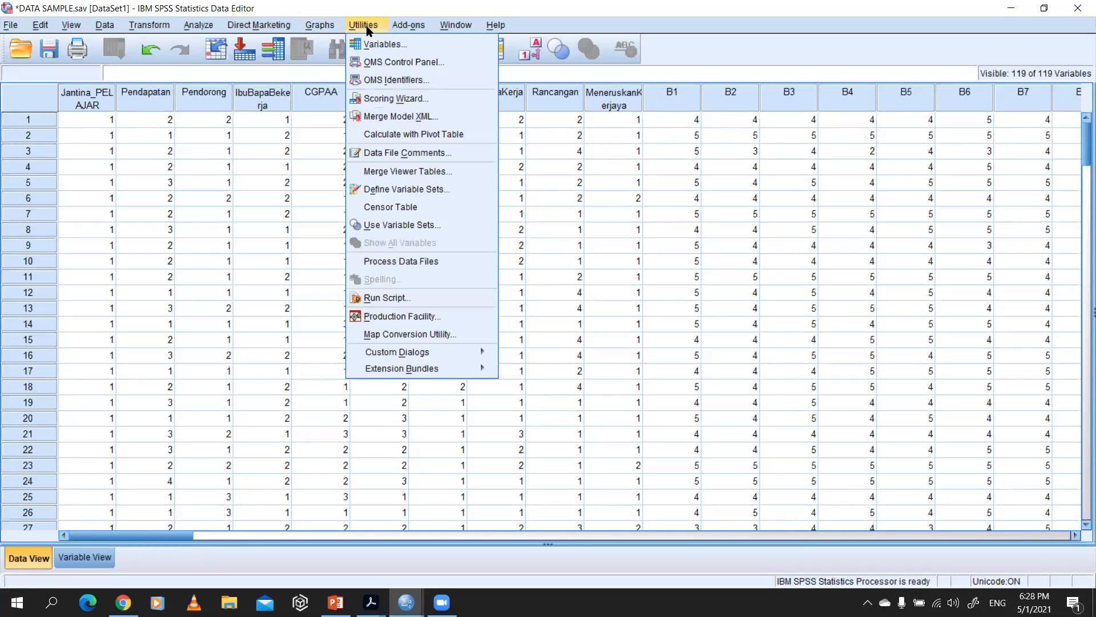
pyautogui.click(209, 28)
pyautogui.click(209, 29)
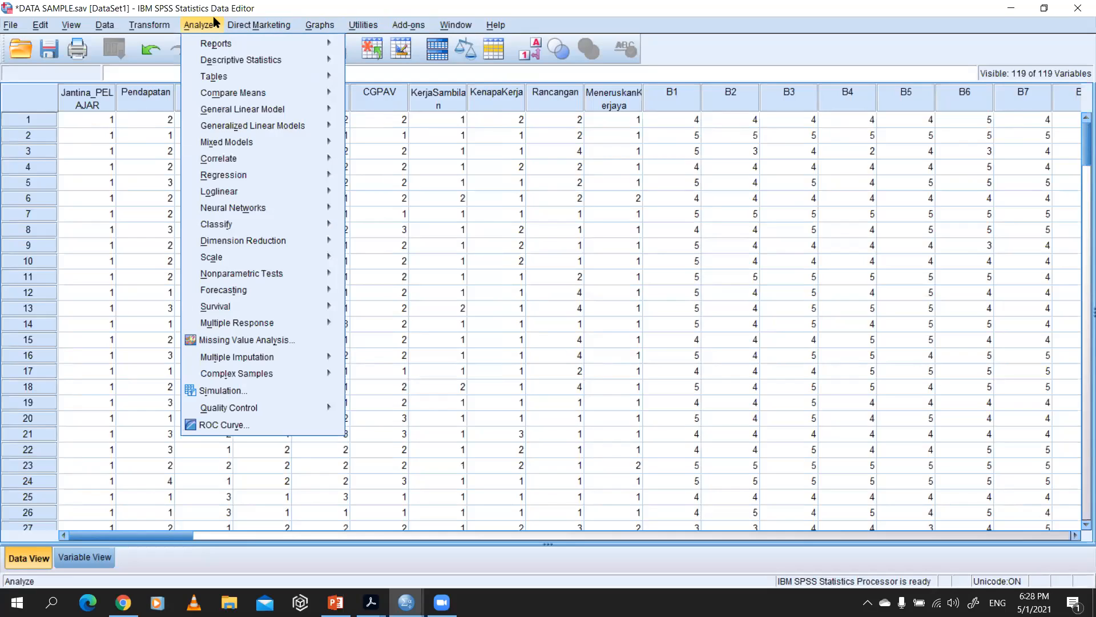
pyautogui.moveTo(240, 99)
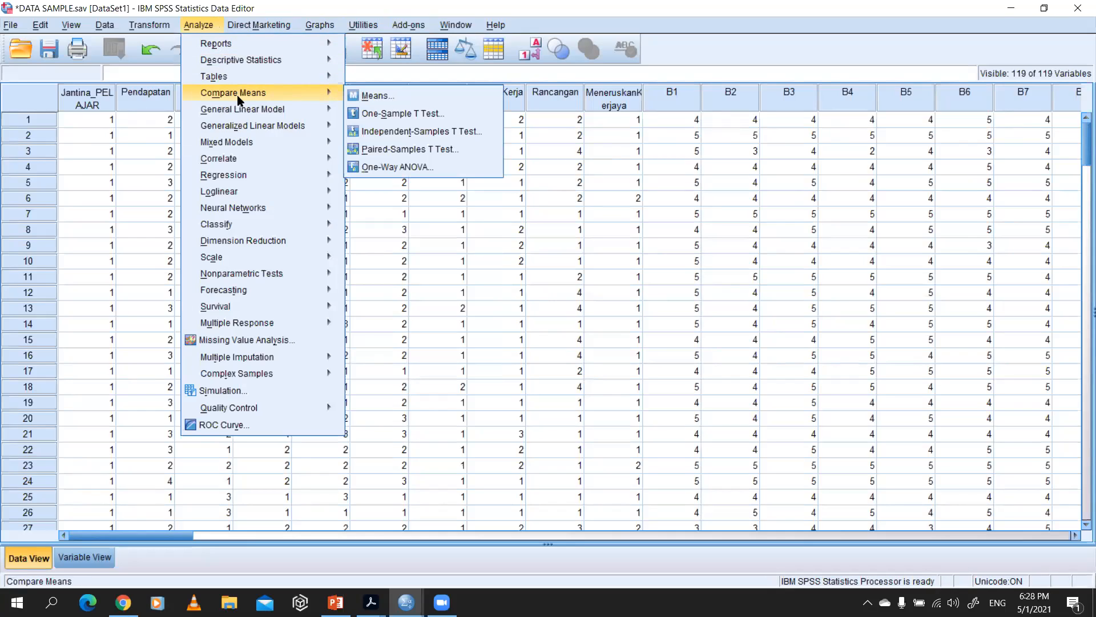
pyautogui.moveTo(268, 62)
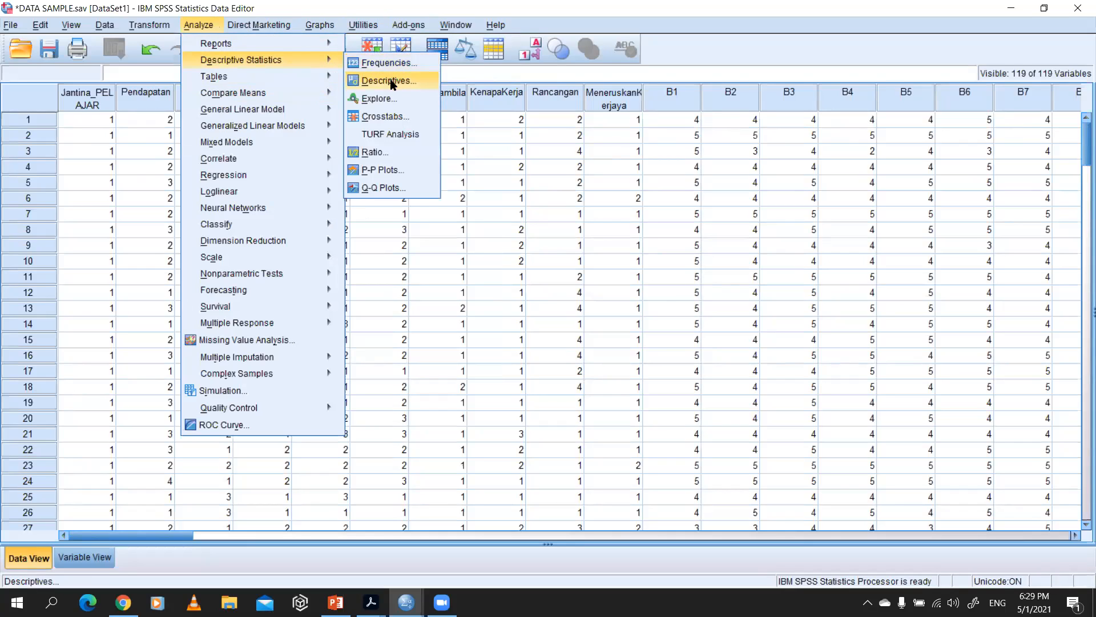
pyautogui.click(393, 83)
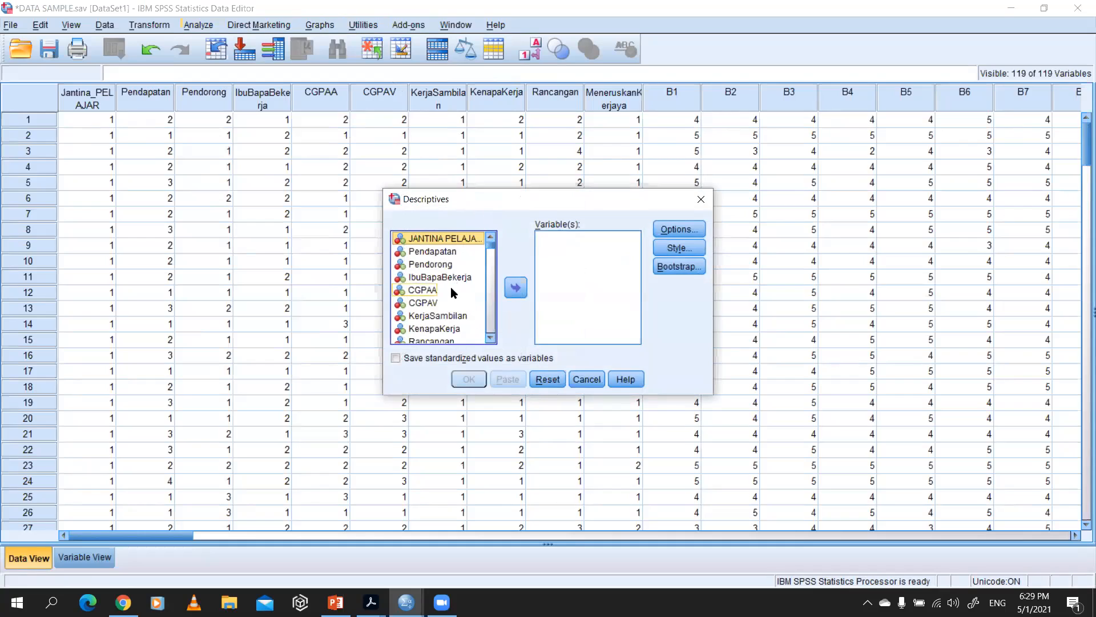
# Step: Add variables B1 to B11 to the Descriptives analysis list
pyautogui.scroll(-3, 451, 285)
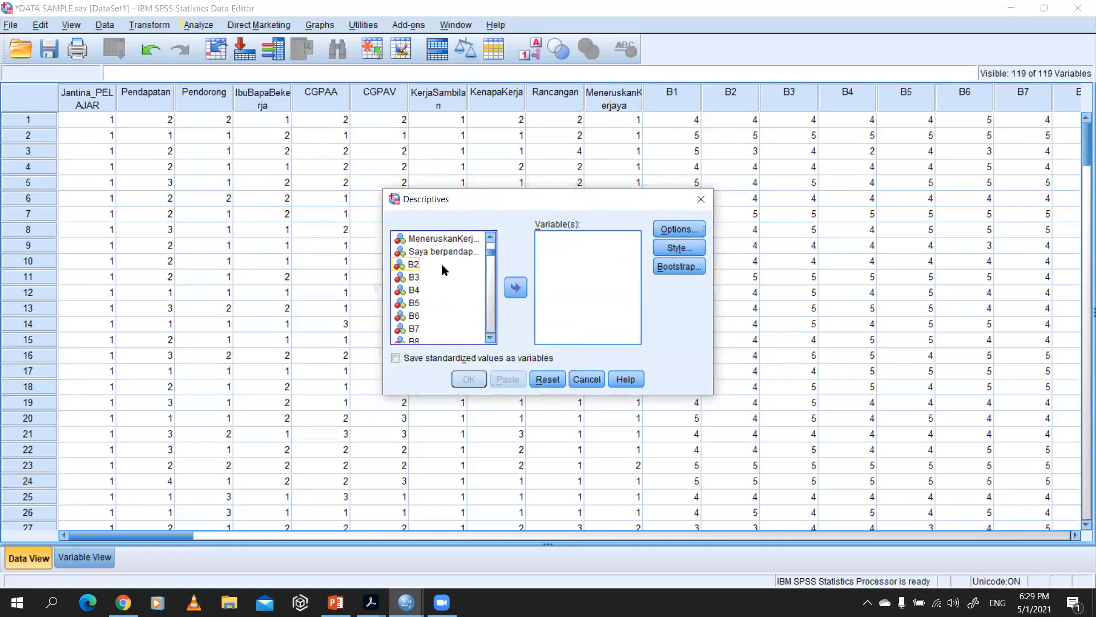
pyautogui.scroll(-2, 441, 269)
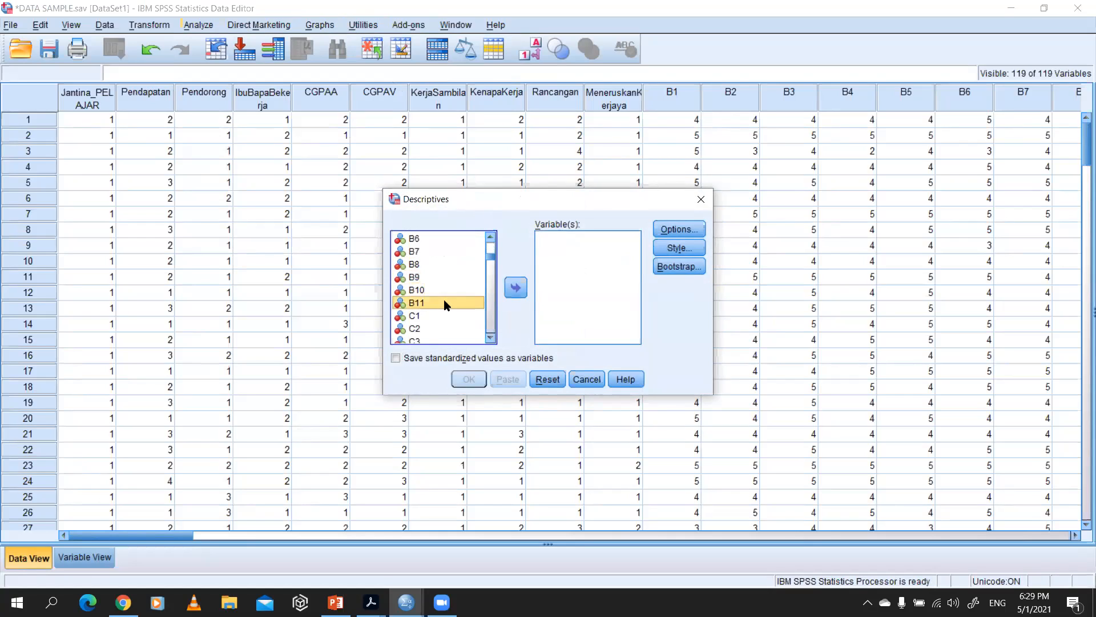
pyautogui.scroll(3, 448, 285)
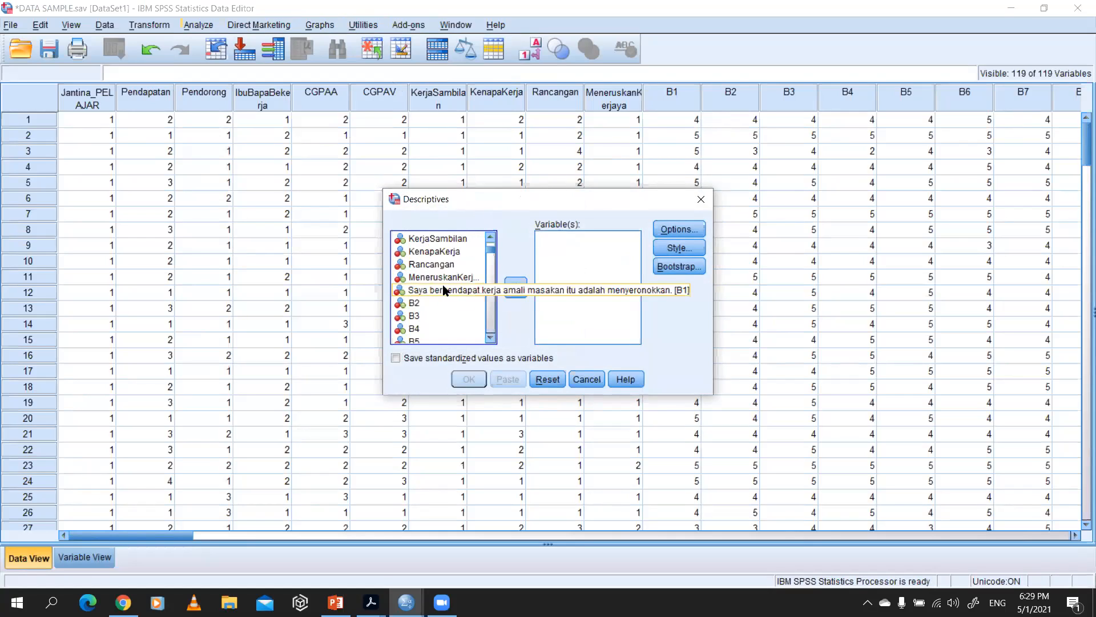
pyautogui.keyDown('shift'); pyautogui.click(443, 291); pyautogui.keyUp('shift')
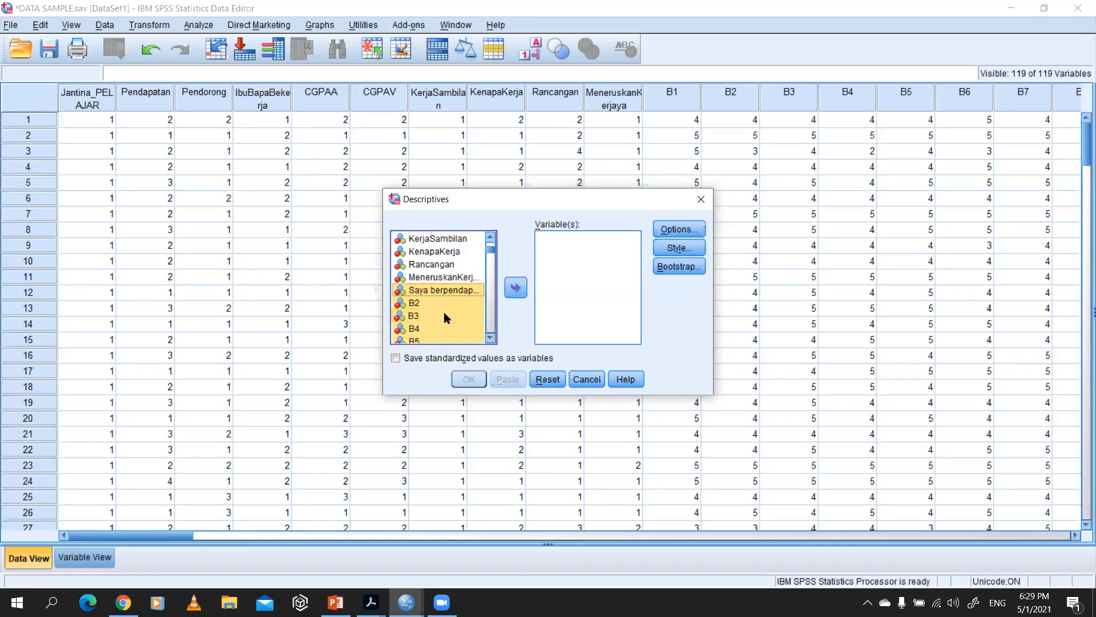
pyautogui.scroll(-1, 444, 312)
pyautogui.scroll(-3, 443, 311)
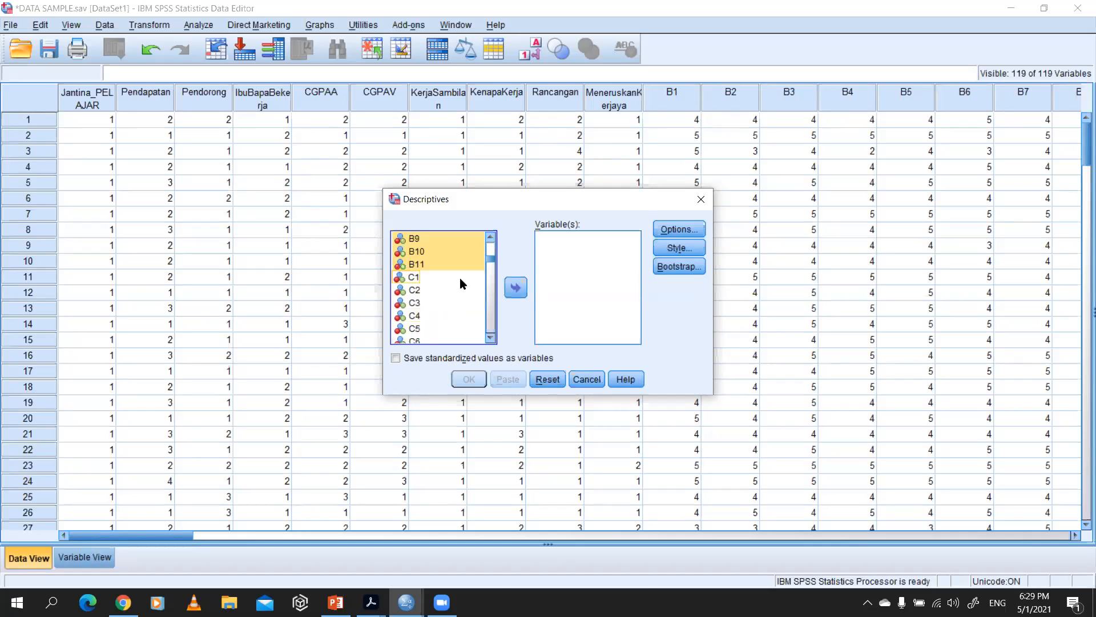
pyautogui.click(516, 288)
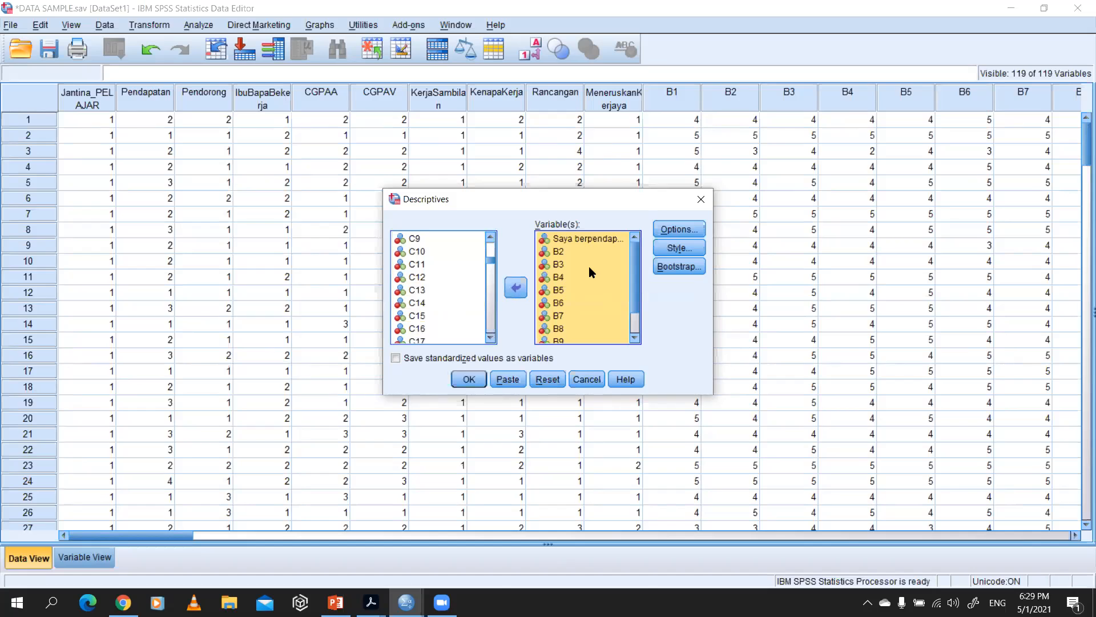
pyautogui.scroll(-1, 577, 242)
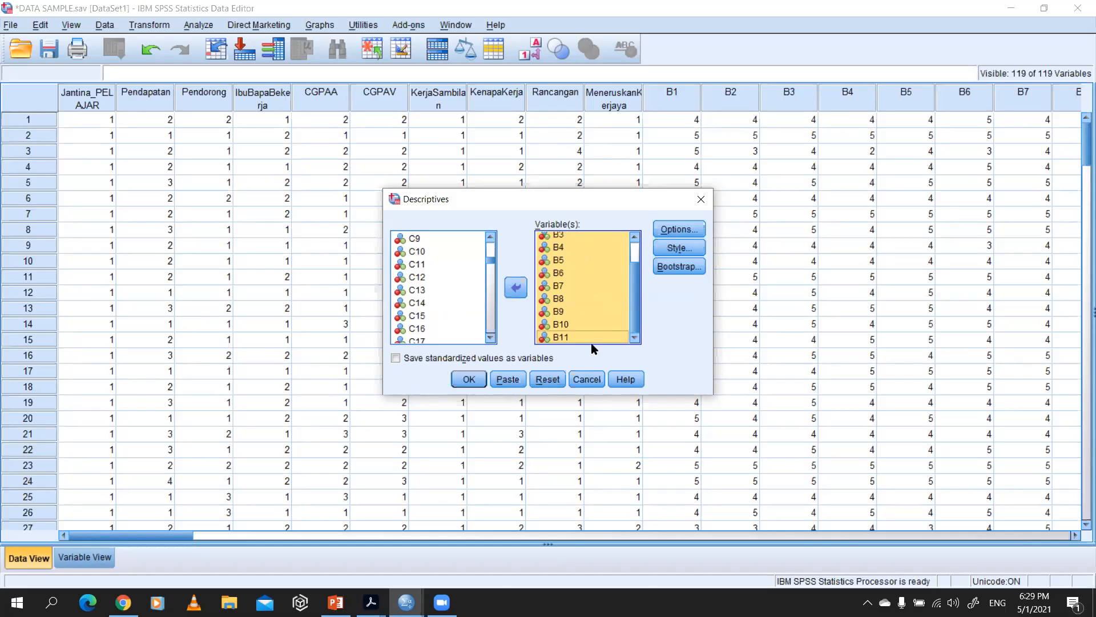
# Step: Switch to the questionnaire PDF and review the statements of items B1 to B11
pyautogui.hotkey('alt', 'Tab')
pyautogui.hotkey('alt', 'Tab')
pyautogui.scroll(3, 392, 272)
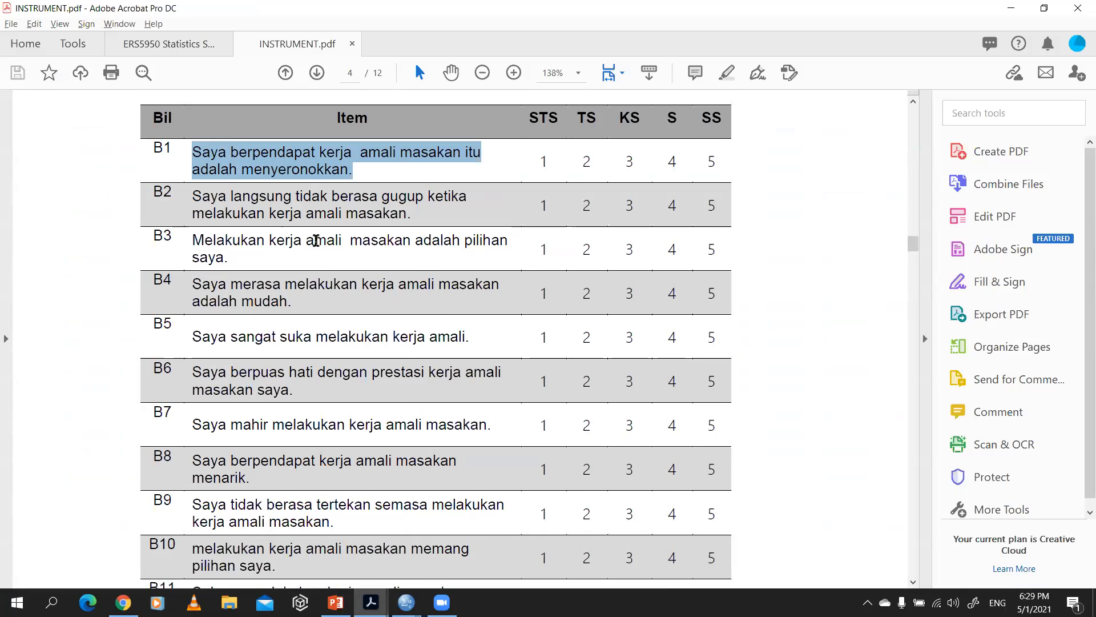
pyautogui.scroll(-3, 204, 206)
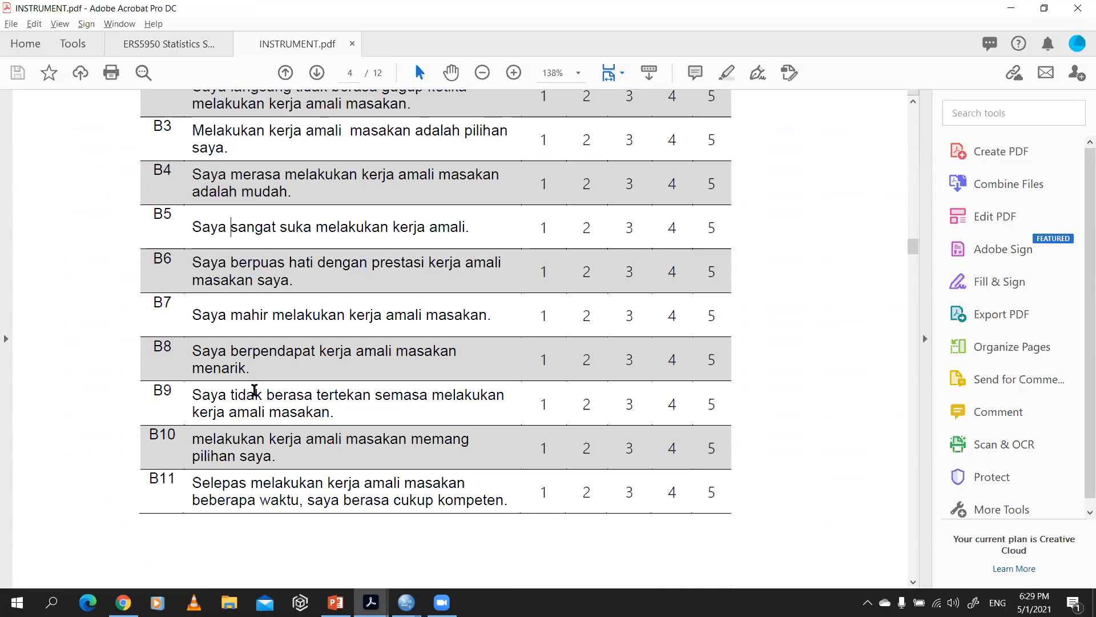
pyautogui.scroll(-1, 255, 389)
# Step: Return to SPSS and accept Mean, Std. deviation, Minimum and Maximum in variable list order as the Descriptives options
pyautogui.hotkey('alt', 'Tab')
pyautogui.click(671, 230)
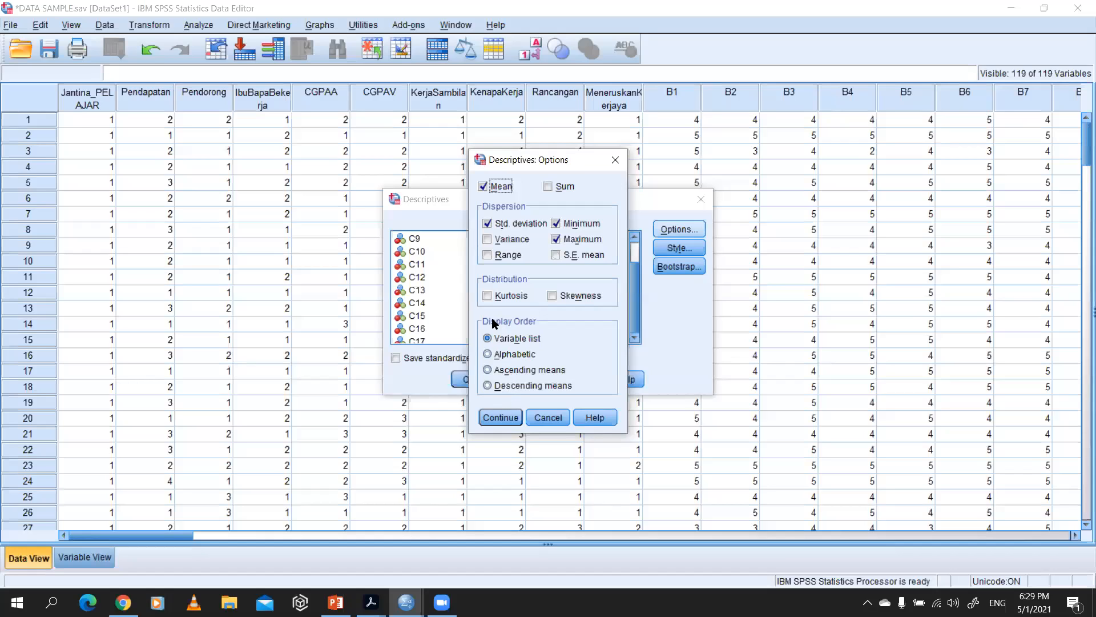
pyautogui.click(501, 419)
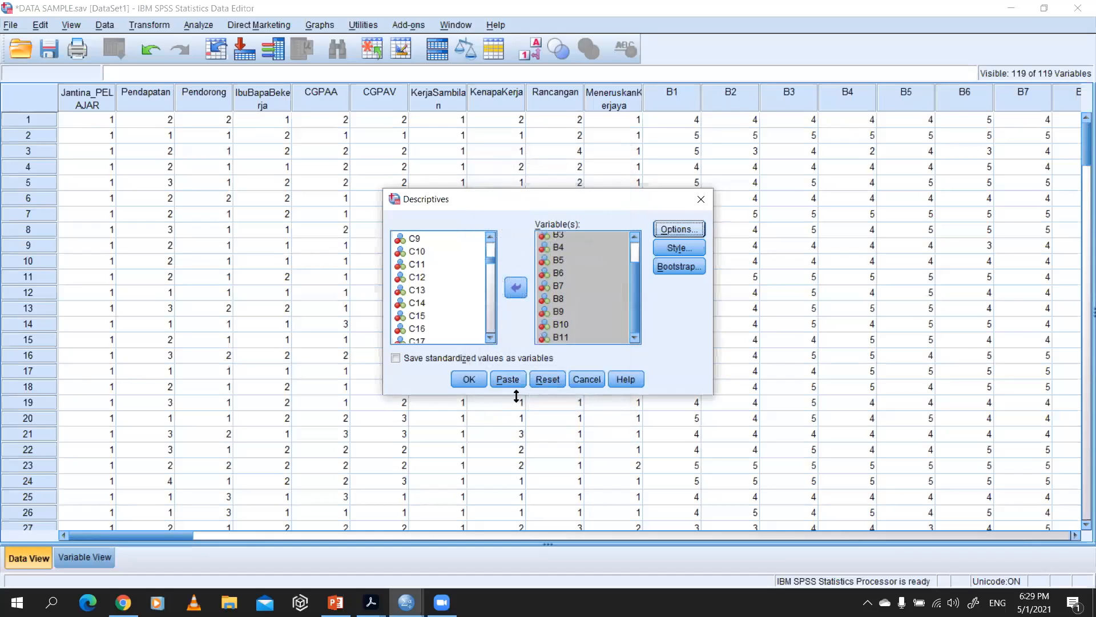
# Step: View the Table Style and Bootstrap settings of the Descriptives procedure and close both dialogs
pyautogui.click(677, 249)
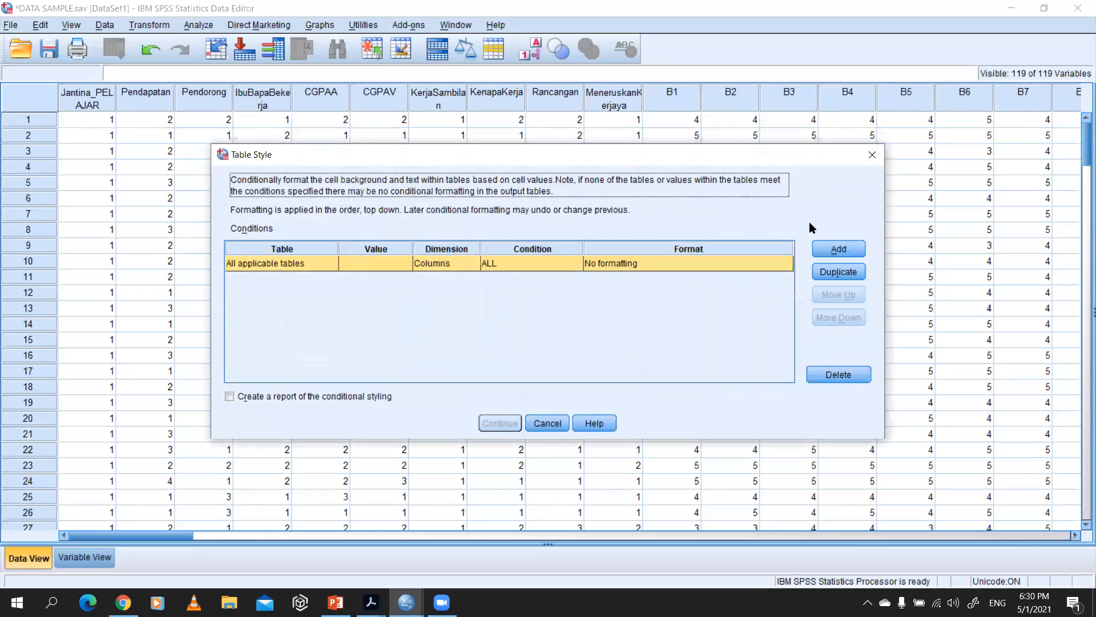
pyautogui.click(875, 150)
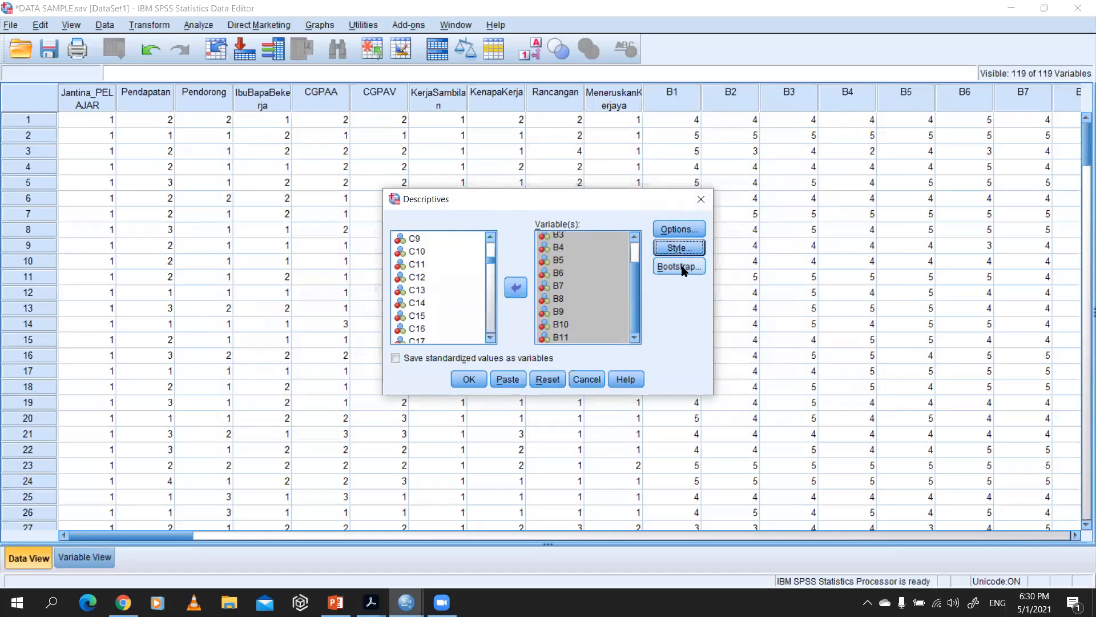
pyautogui.click(682, 266)
pyautogui.click(691, 113)
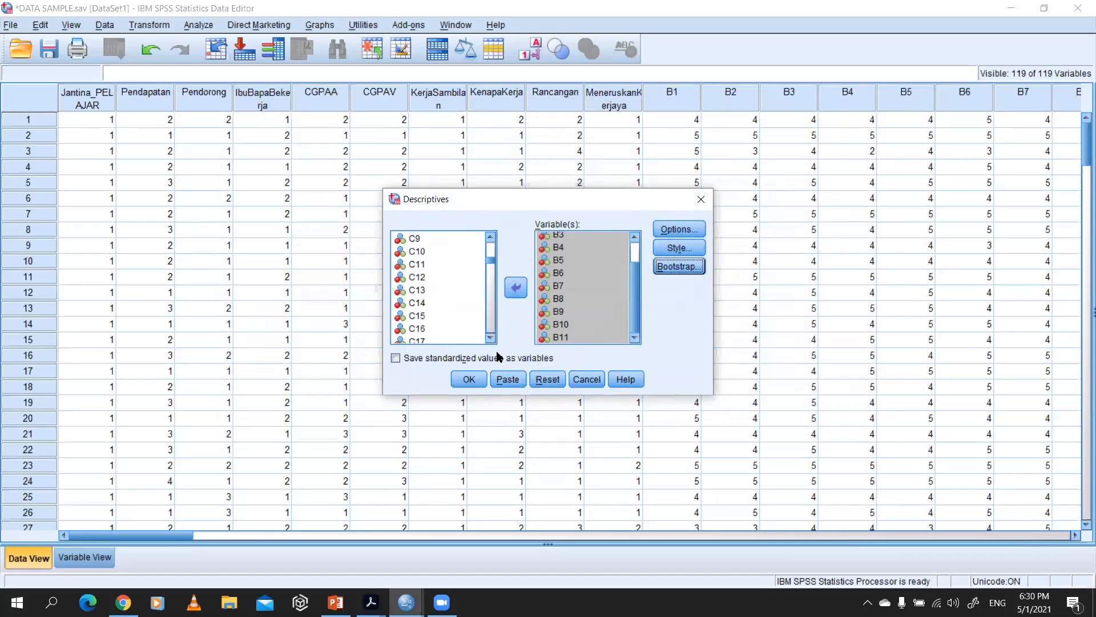
# Step: Accept mean, standard deviation, minimum and maximum as the Descriptives options and run the analysis for B1 to B11
pyautogui.click(664, 230)
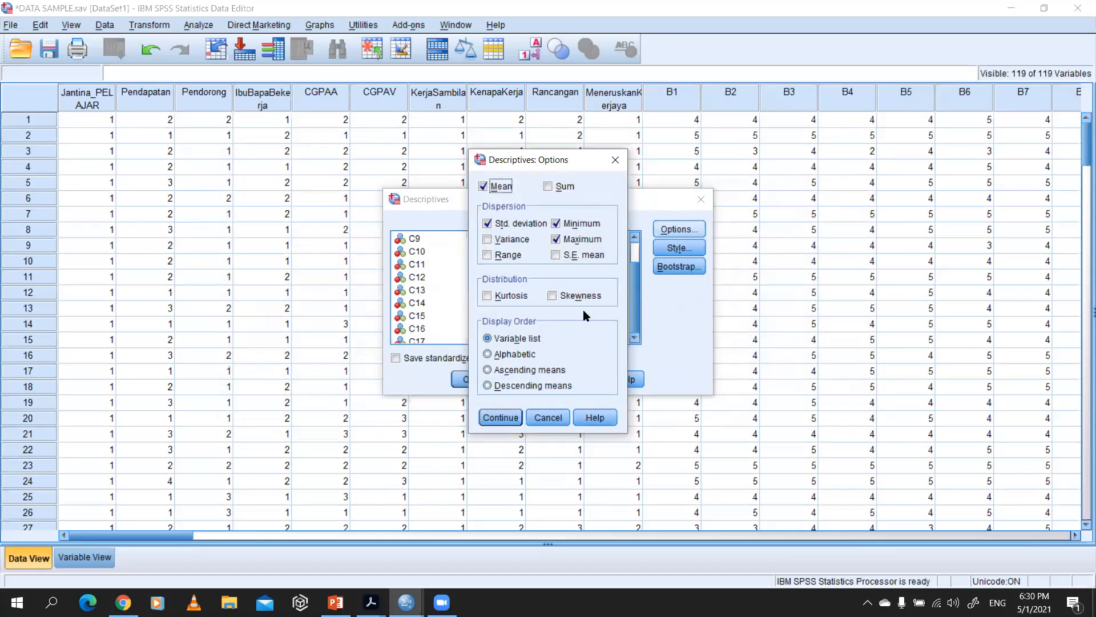
pyautogui.click(500, 417)
pyautogui.click(473, 380)
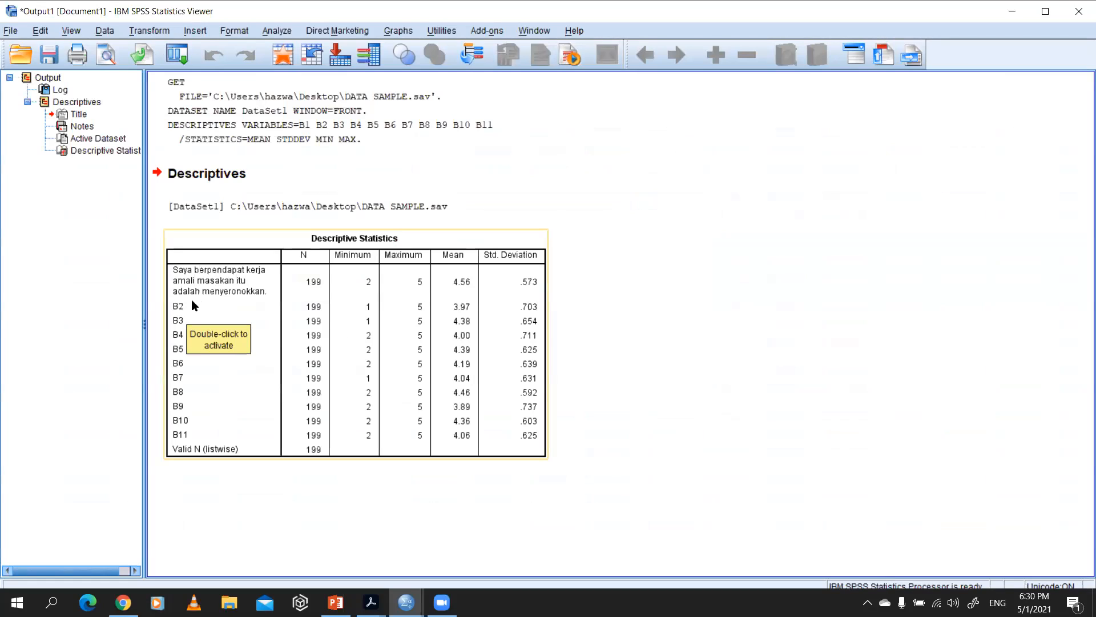
# Step: Open the Descriptive Statistics table for editing, close the Pivoting Trays, examine the item results and leave table editing
pyautogui.click(237, 294)
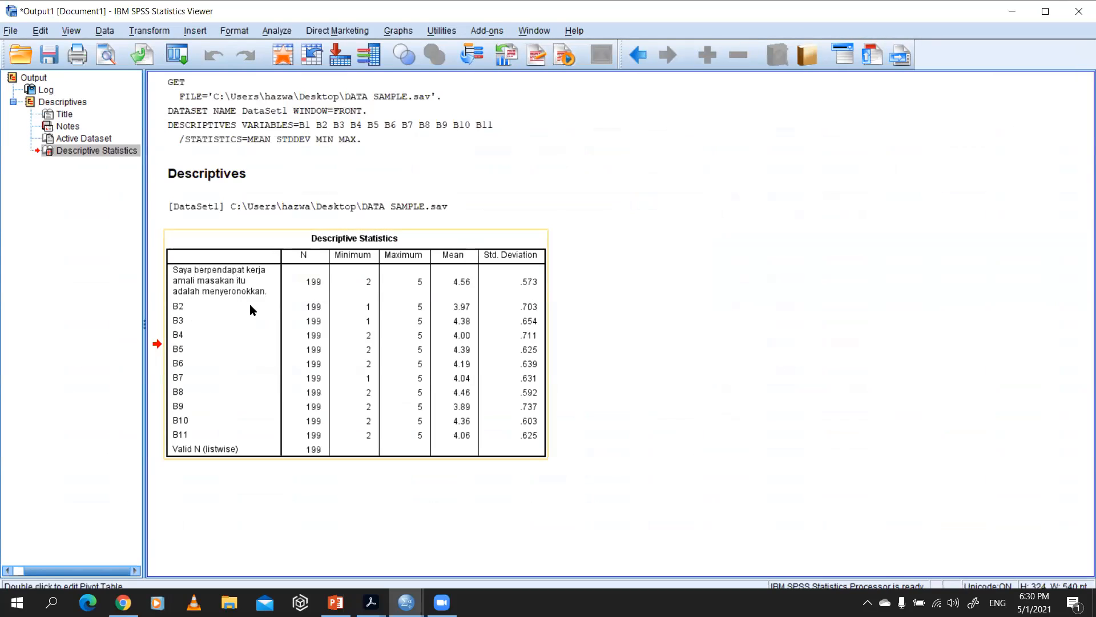
pyautogui.doubleClick(535, 438)
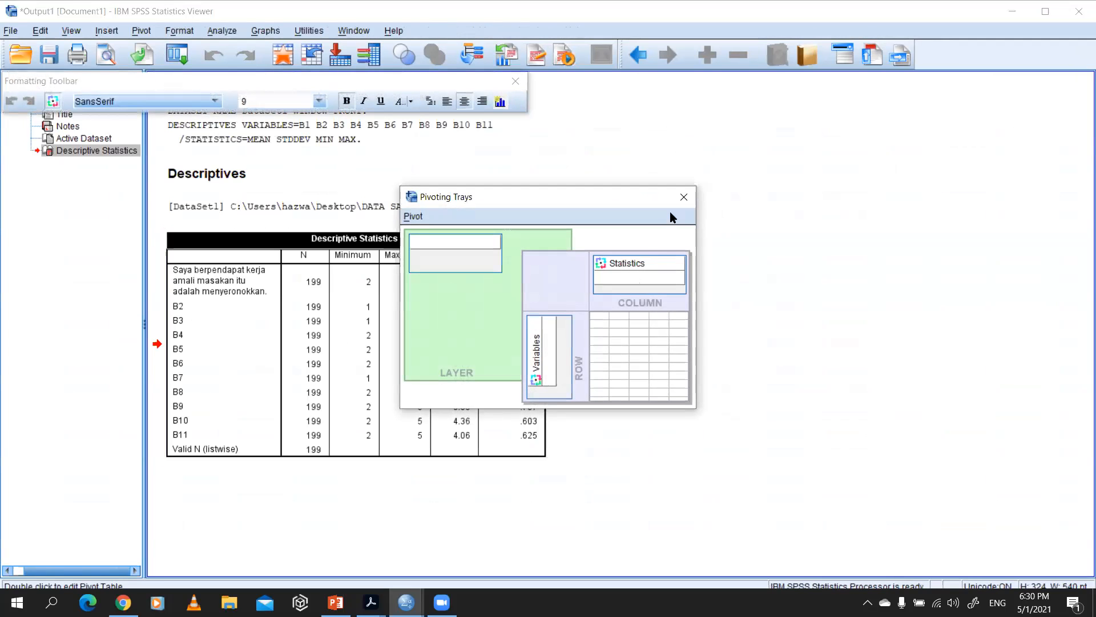
pyautogui.click(679, 198)
pyautogui.click(540, 435)
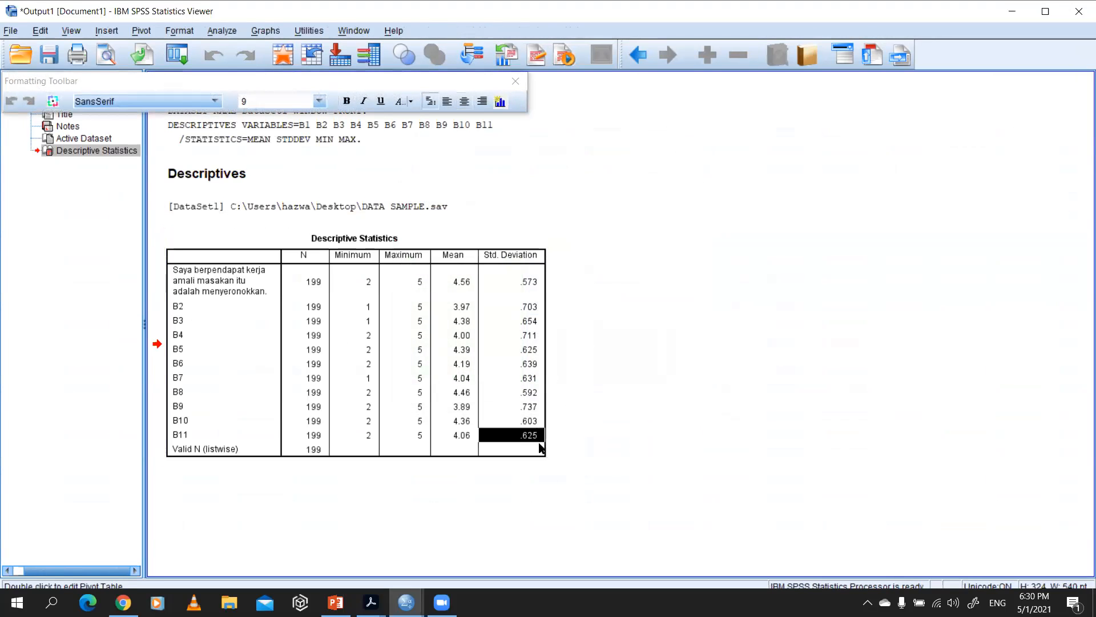
pyautogui.click(594, 344)
pyautogui.click(381, 241)
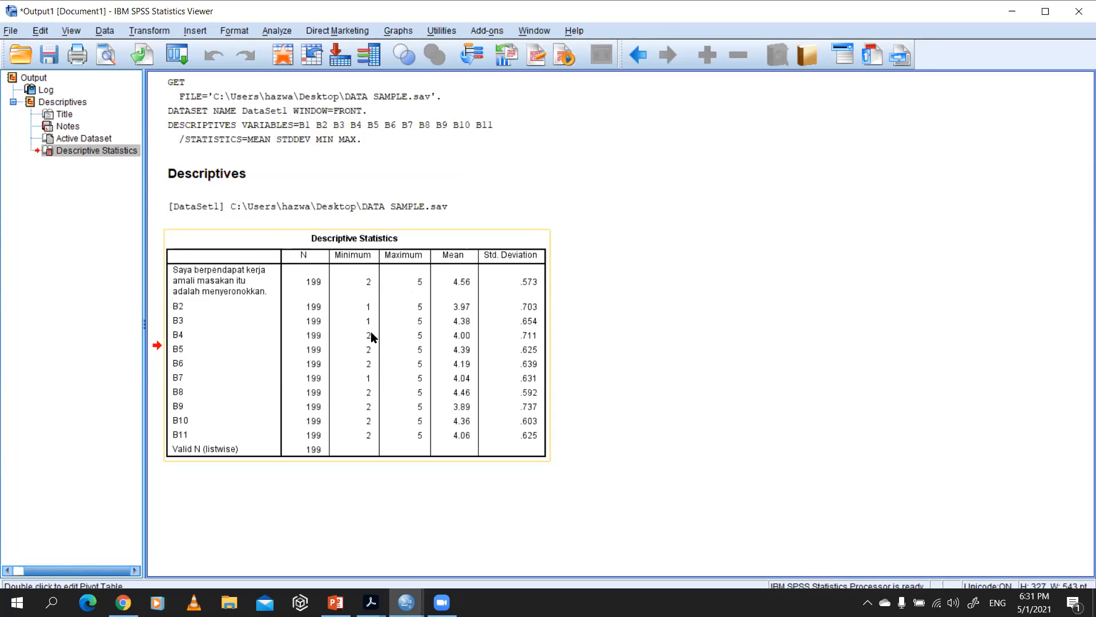
pyautogui.rightClick(230, 245)
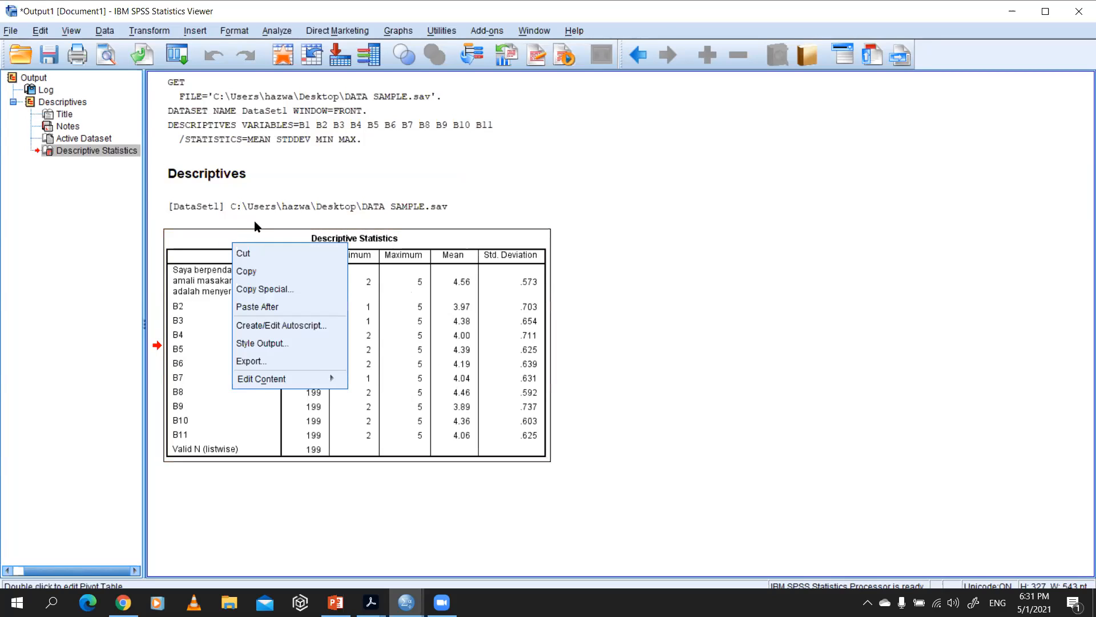
pyautogui.rightClick(263, 226)
pyautogui.click(287, 206)
pyautogui.click(303, 172)
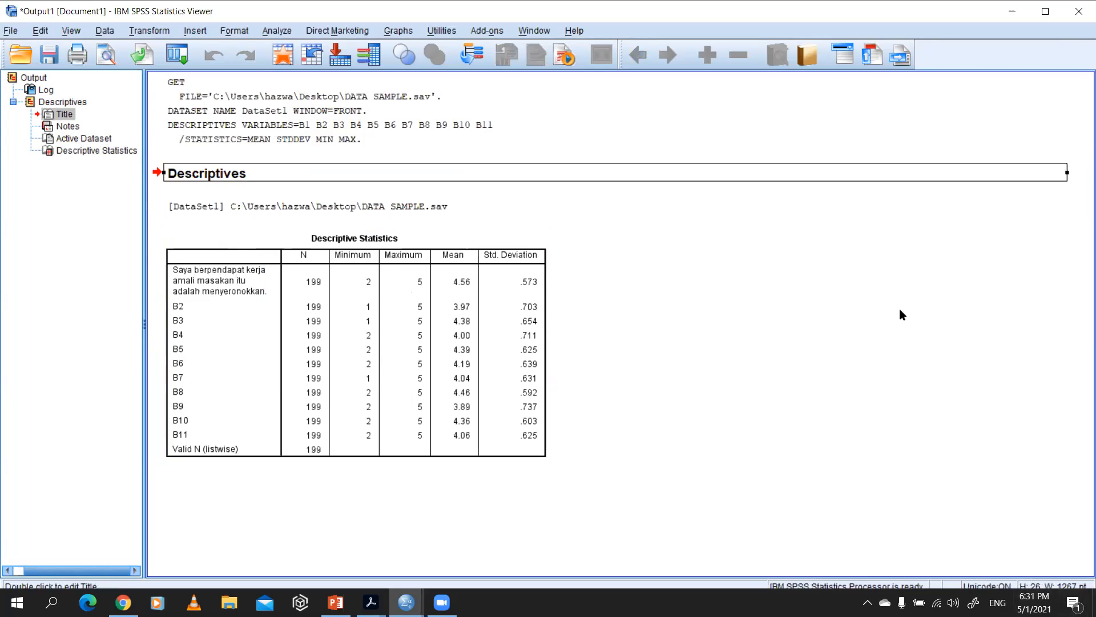
pyautogui.click(191, 293)
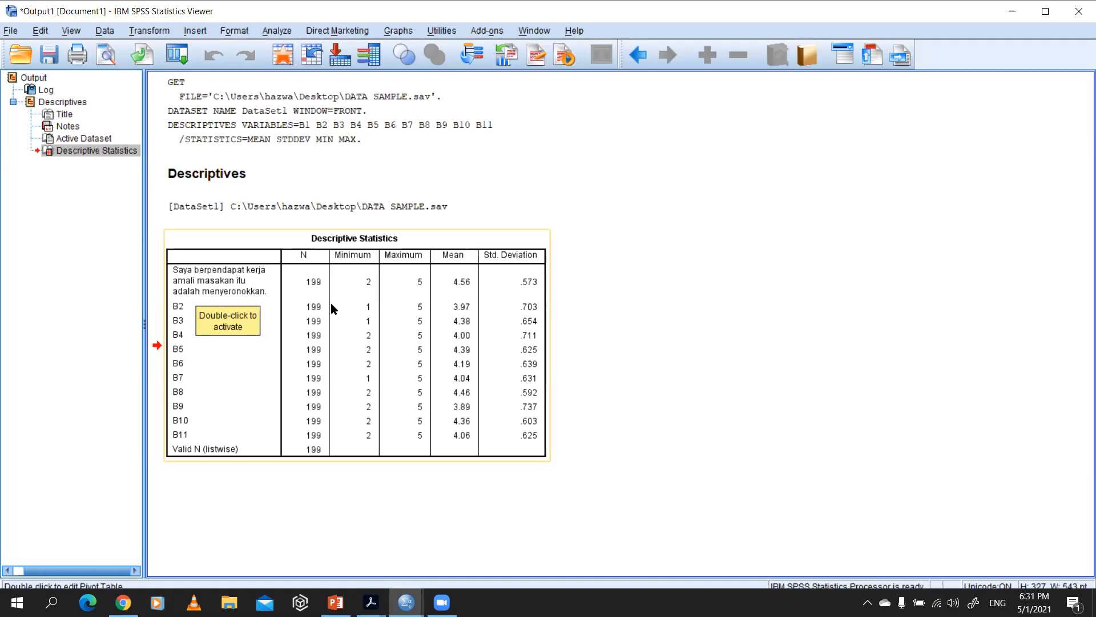
# Step: Switch to INSTRUMENT.pdf in Adobe Acrobat and look through the section B and section C (Penglibatan Ibu Bapa) items
pyautogui.hotkey('alt', 'Tab')
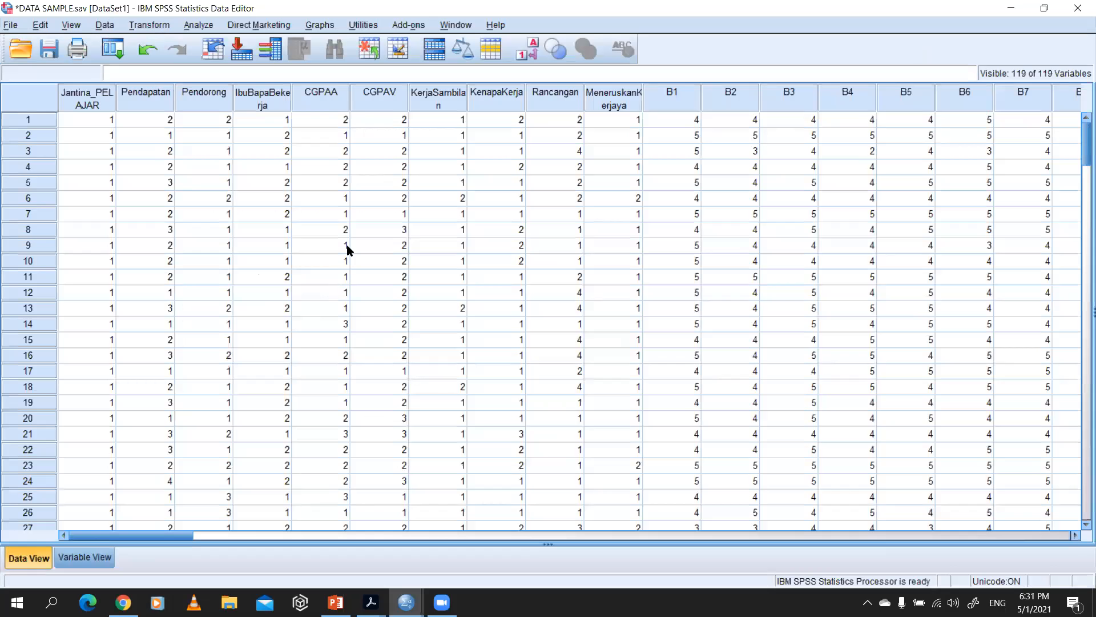
pyautogui.hotkey('alt', 'Tab')
pyautogui.hotkey('alt', 'Tab')
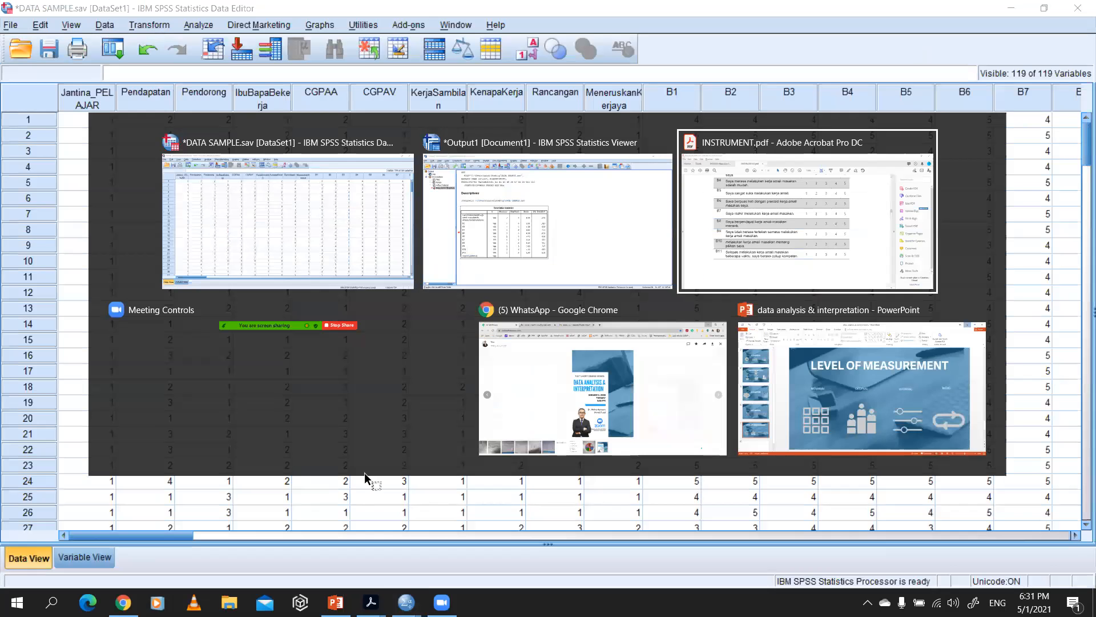
pyautogui.scroll(3, 258, 270)
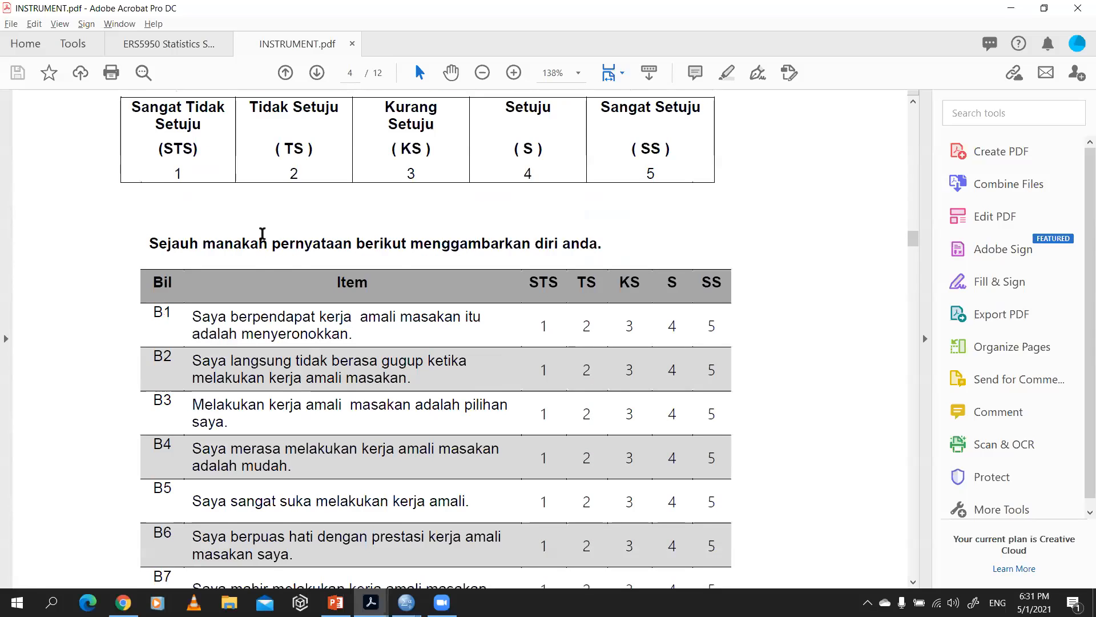
pyautogui.scroll(-4, 262, 238)
pyautogui.scroll(-15, 260, 285)
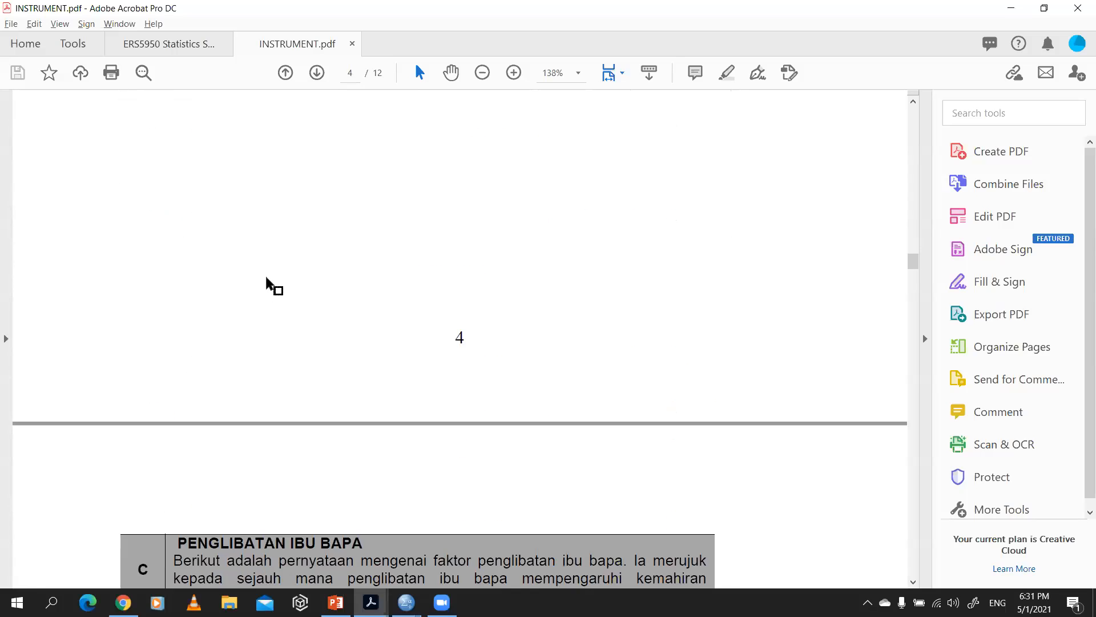
pyautogui.scroll(-3, 274, 310)
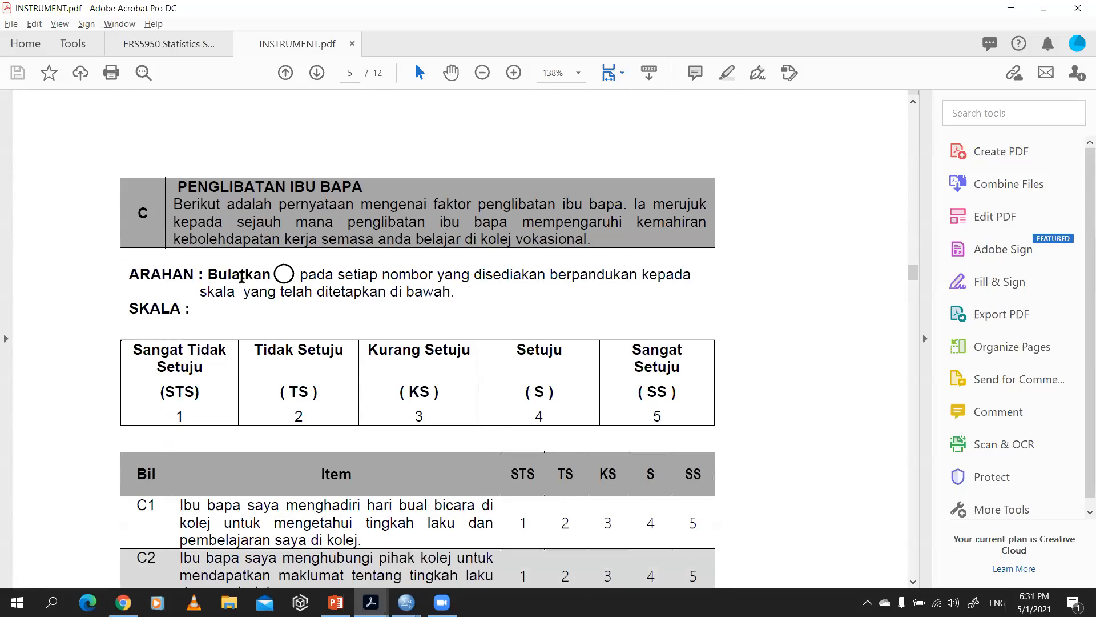
pyautogui.scroll(-8, 245, 271)
pyautogui.scroll(-10, 246, 264)
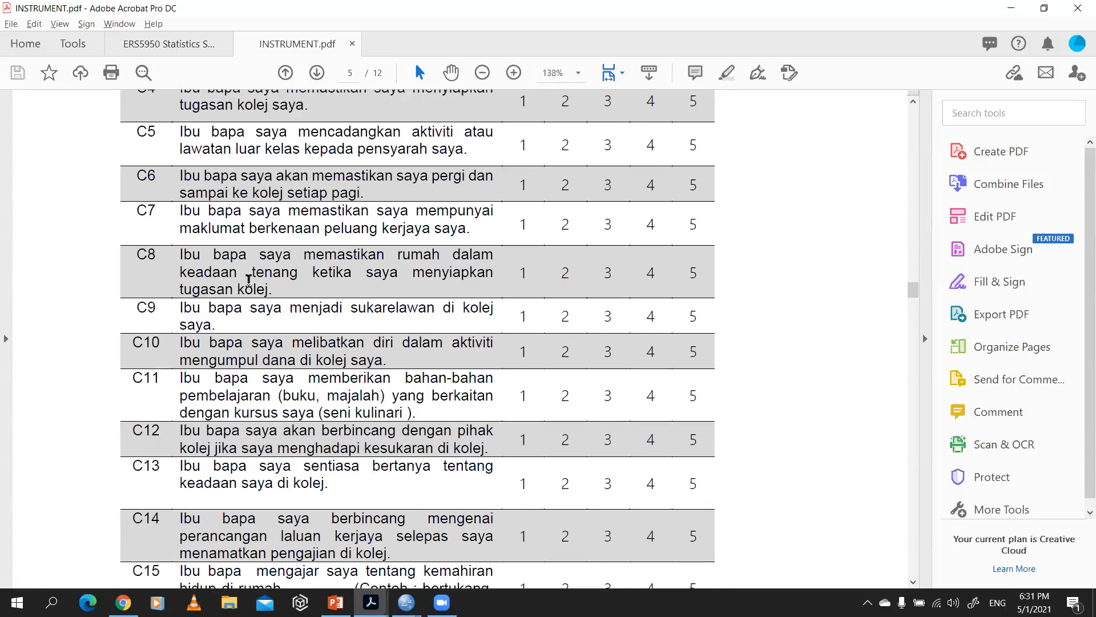
pyautogui.scroll(-18, 257, 277)
pyautogui.scroll(-20, 258, 279)
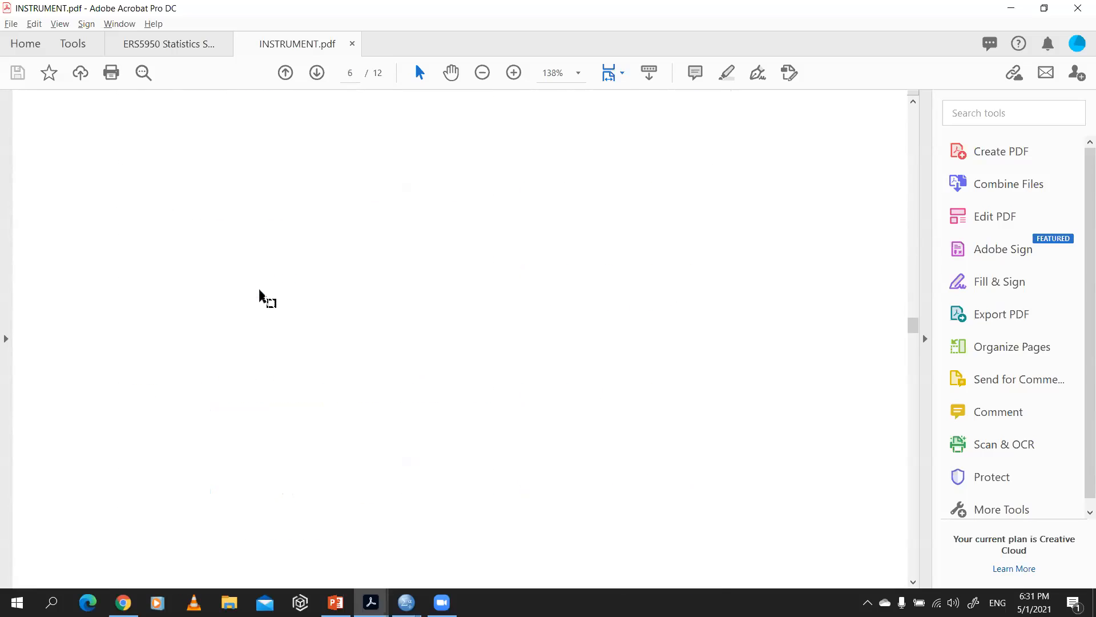
# Step: Look through the items of section D (Kompetensi Pensyarah) and section E (Kemahiran Kebolehpasaran) in the questionnaire
pyautogui.scroll(-7, 272, 306)
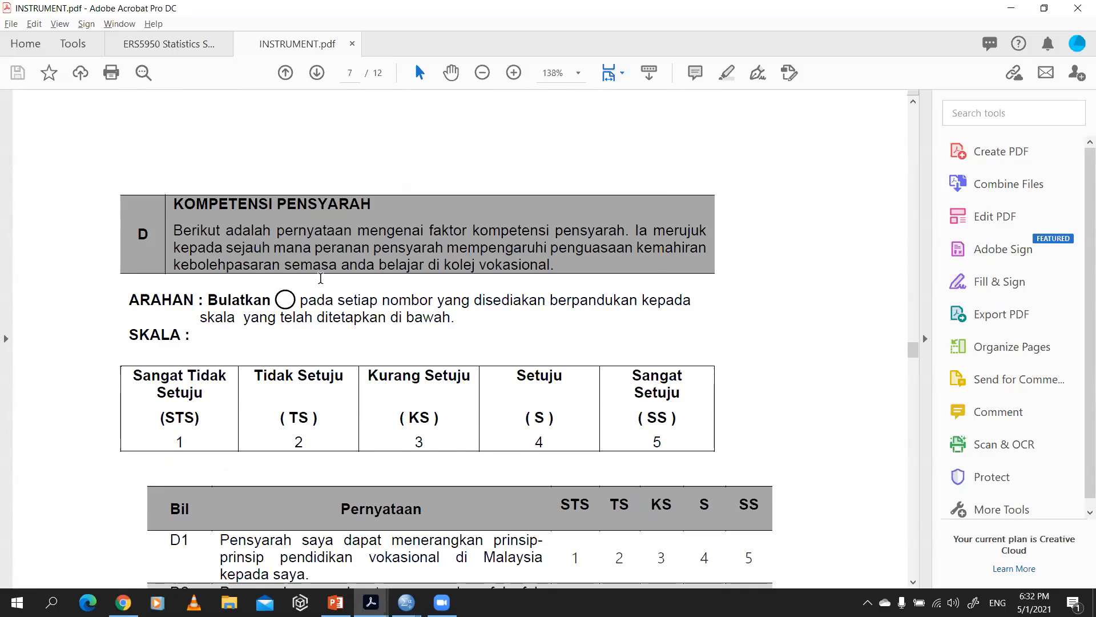
pyautogui.scroll(-4, 323, 296)
pyautogui.scroll(-20, 333, 297)
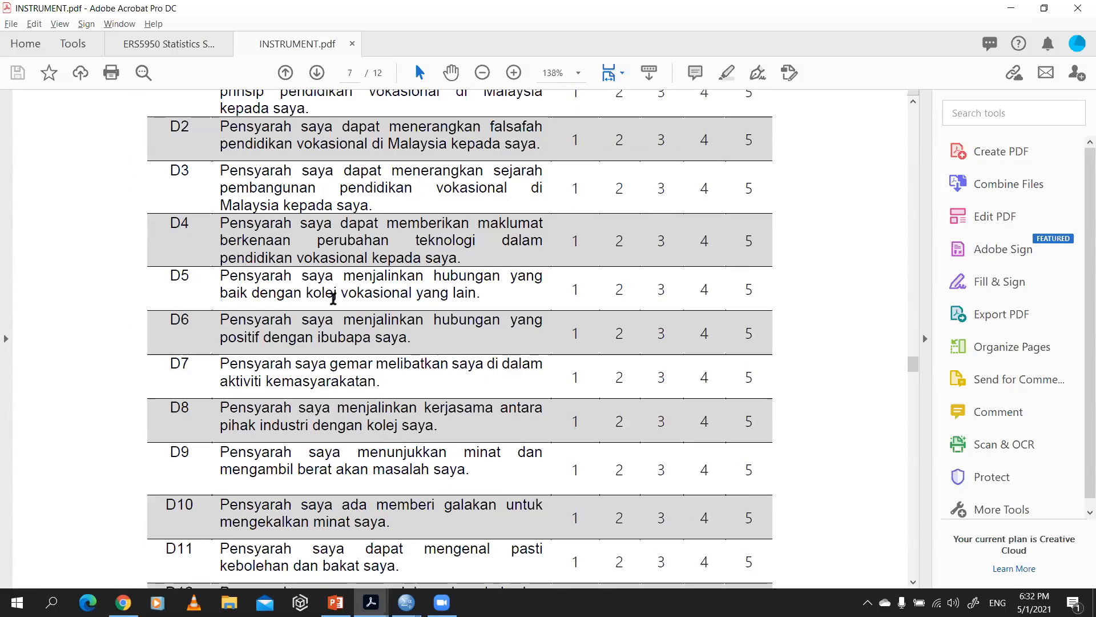
pyautogui.scroll(-20, 333, 337)
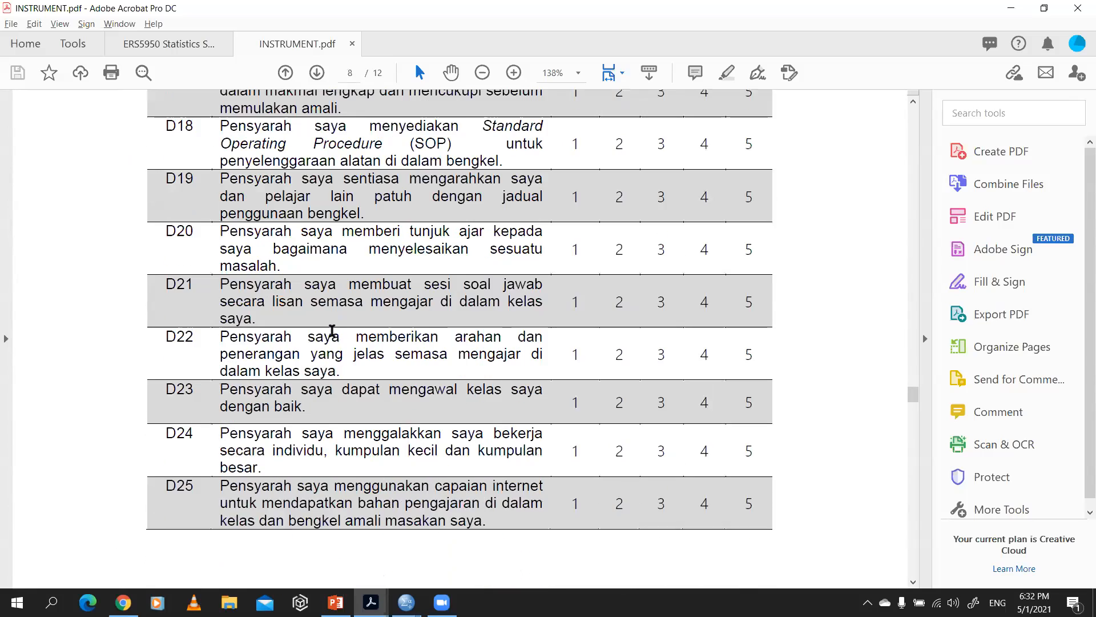
pyautogui.scroll(-12, 325, 337)
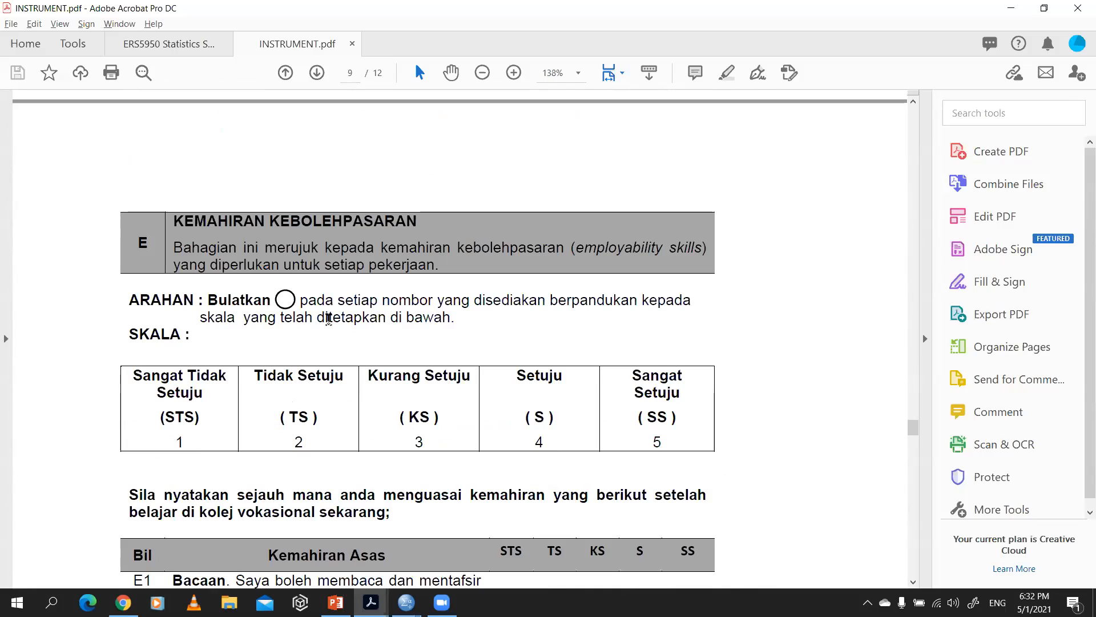
pyautogui.scroll(-3, 305, 297)
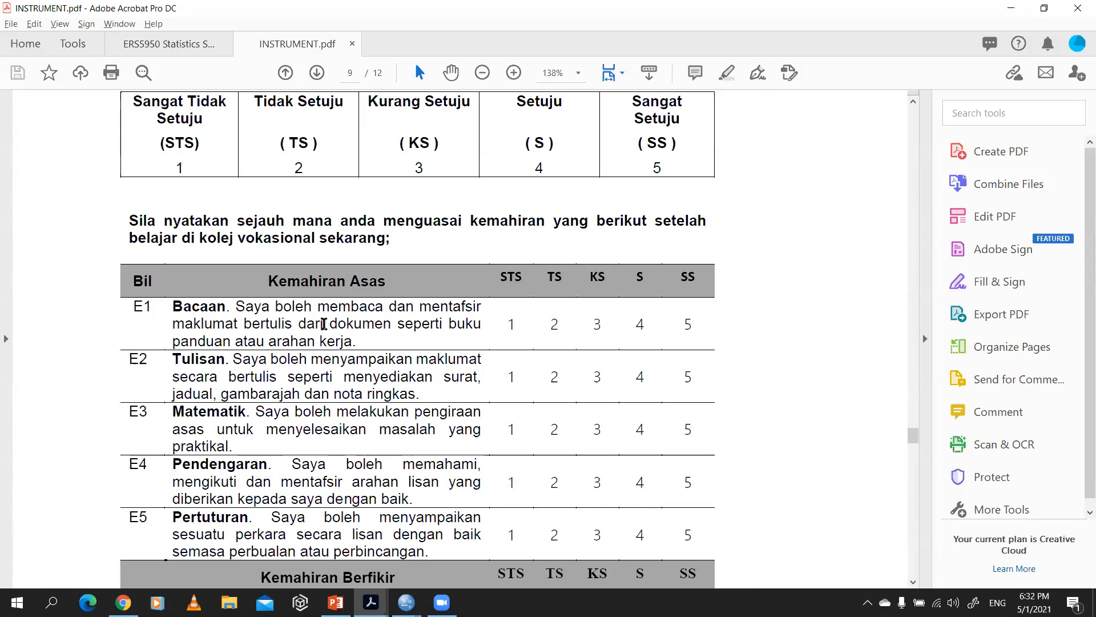
pyautogui.scroll(-6, 308, 313)
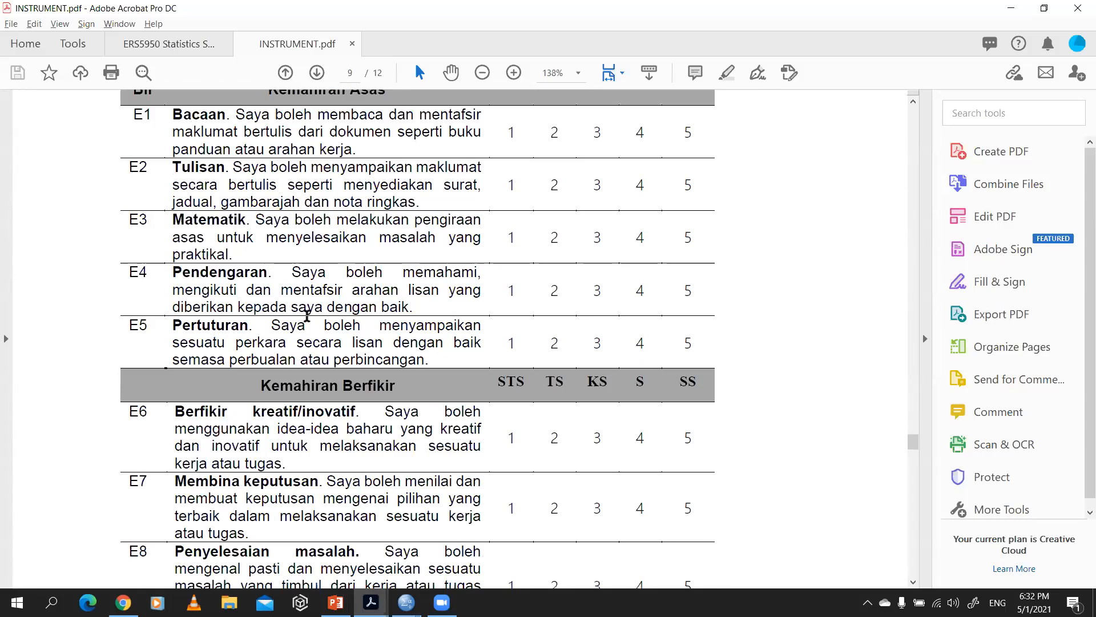
pyautogui.scroll(-18, 306, 312)
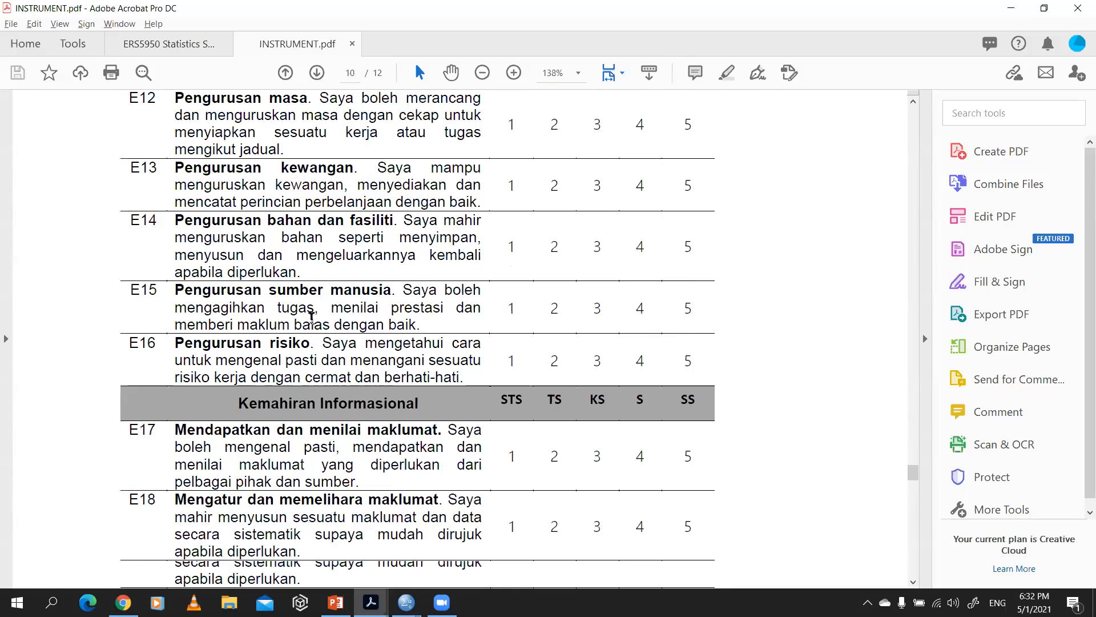
pyautogui.scroll(-3, 310, 342)
# Step: Return to the SPSS Data Editor, reopen the Descriptives procedure and remove variables B1 to B11 from the analysis list
pyautogui.hotkey('alt', 'Tab')
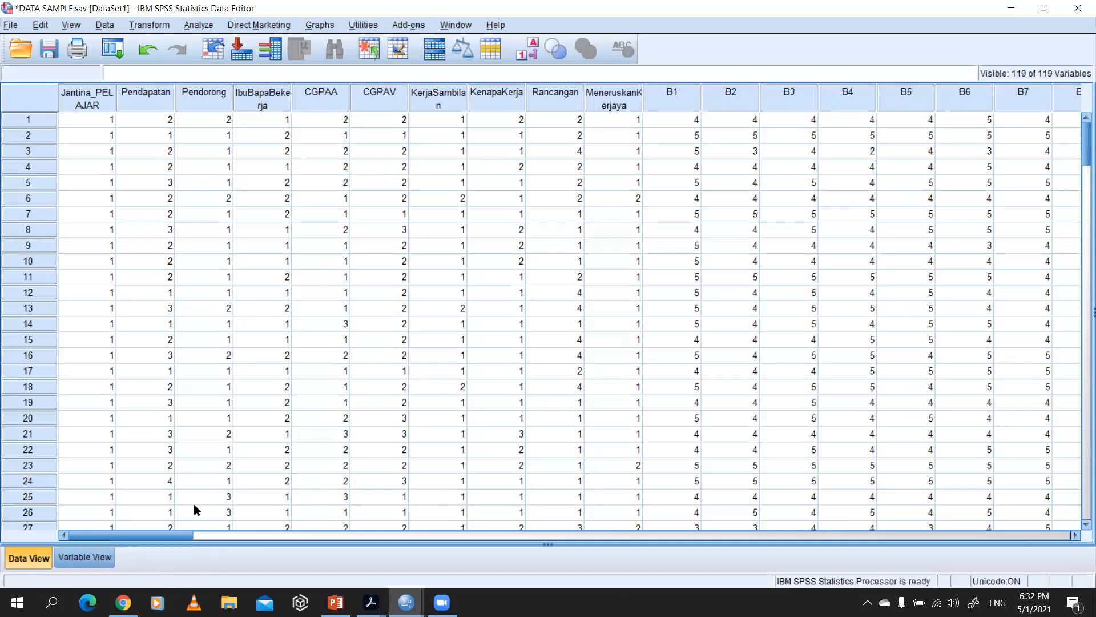
pyautogui.scroll(-6, 261, 402)
pyautogui.hotkey('alt', 'Tab')
pyautogui.hotkey('alt', 'Tab')
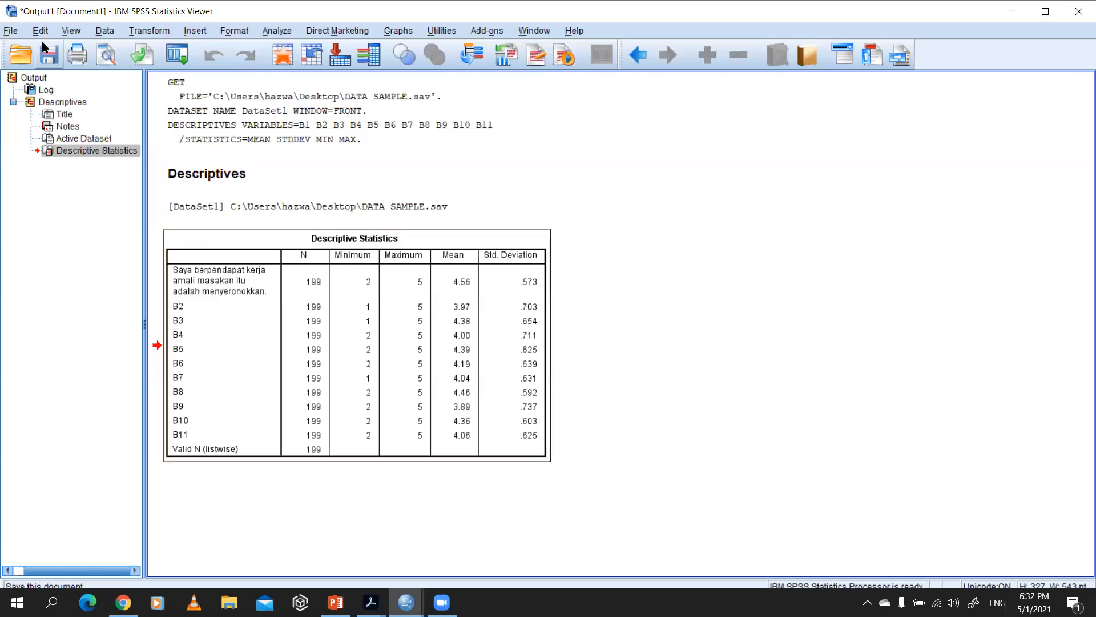
pyautogui.hotkey('alt', 'Tab')
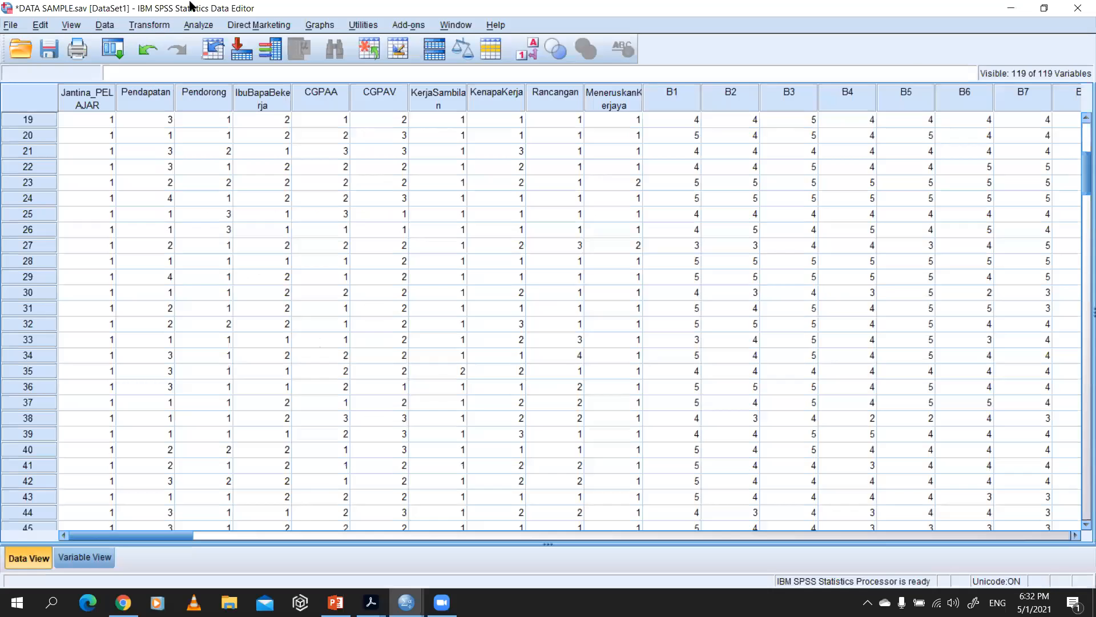
pyautogui.click(198, 25)
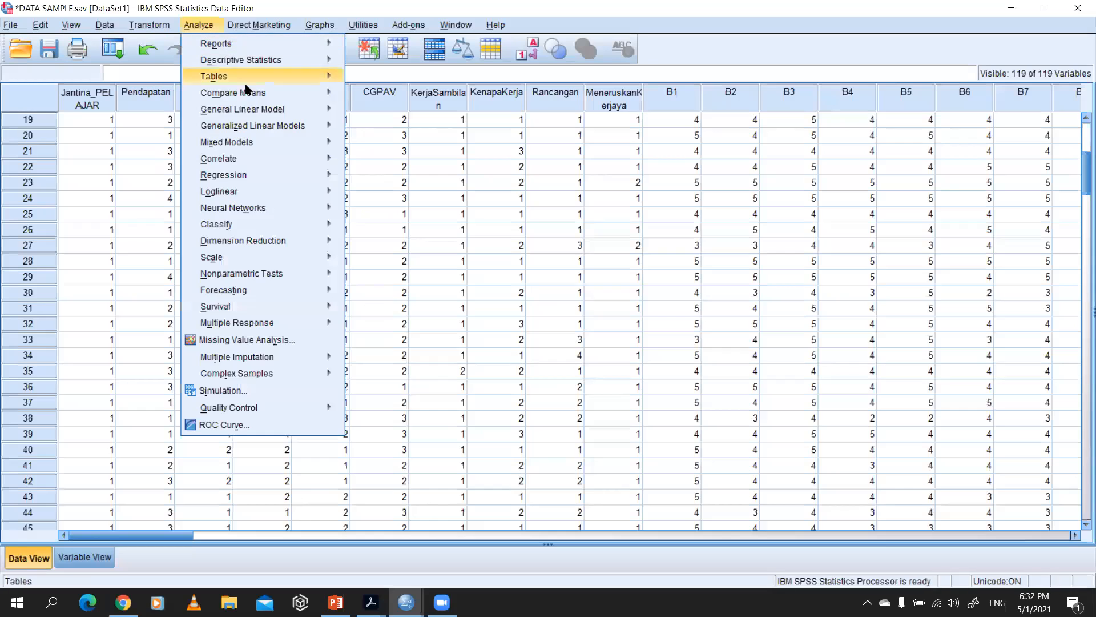
pyautogui.moveTo(254, 69)
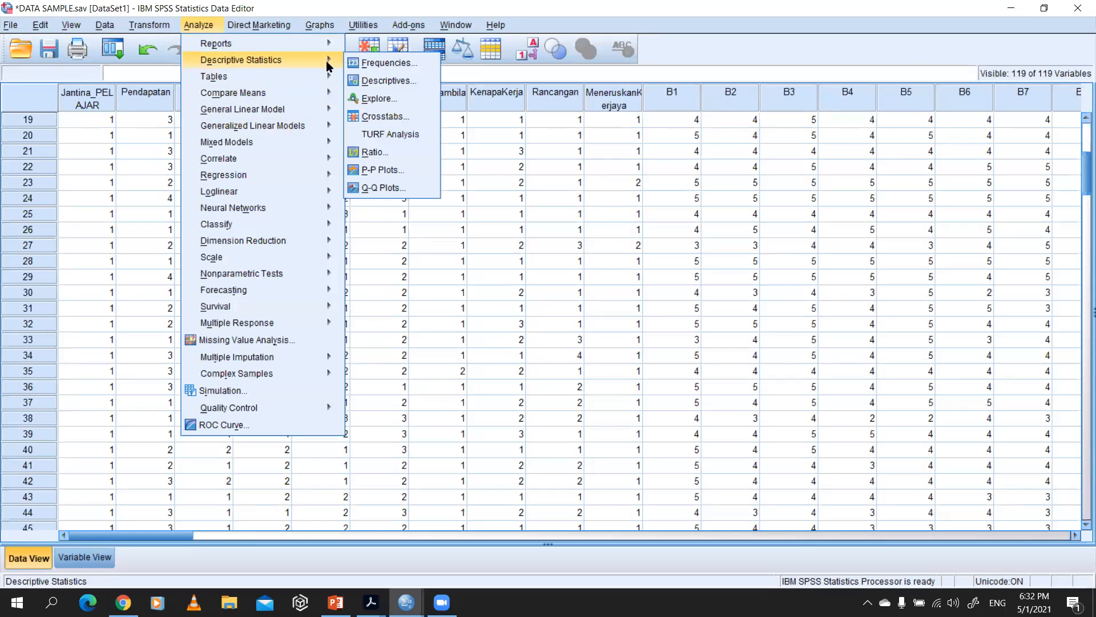
pyautogui.click(374, 80)
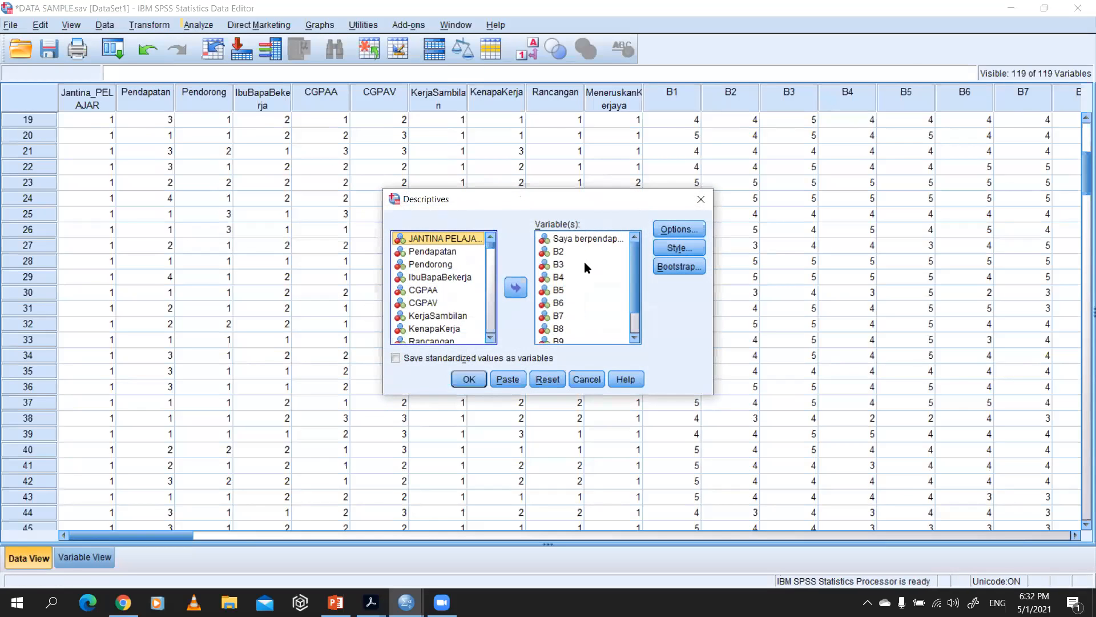
pyautogui.click(598, 240)
pyautogui.scroll(-1, 597, 274)
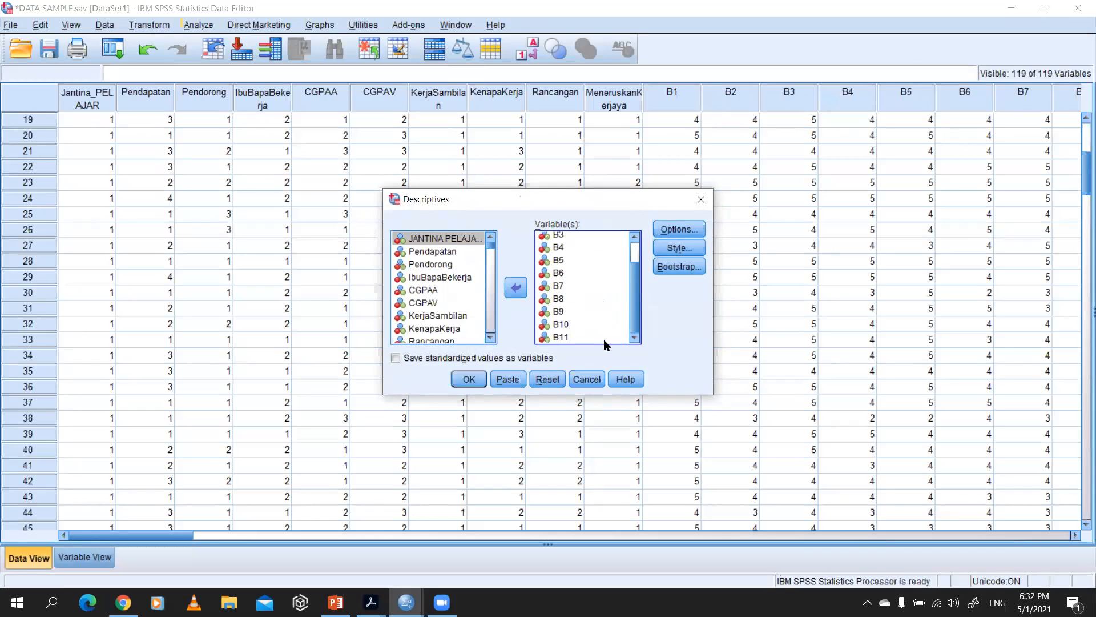
pyautogui.hotkey('ctrl', 'a')
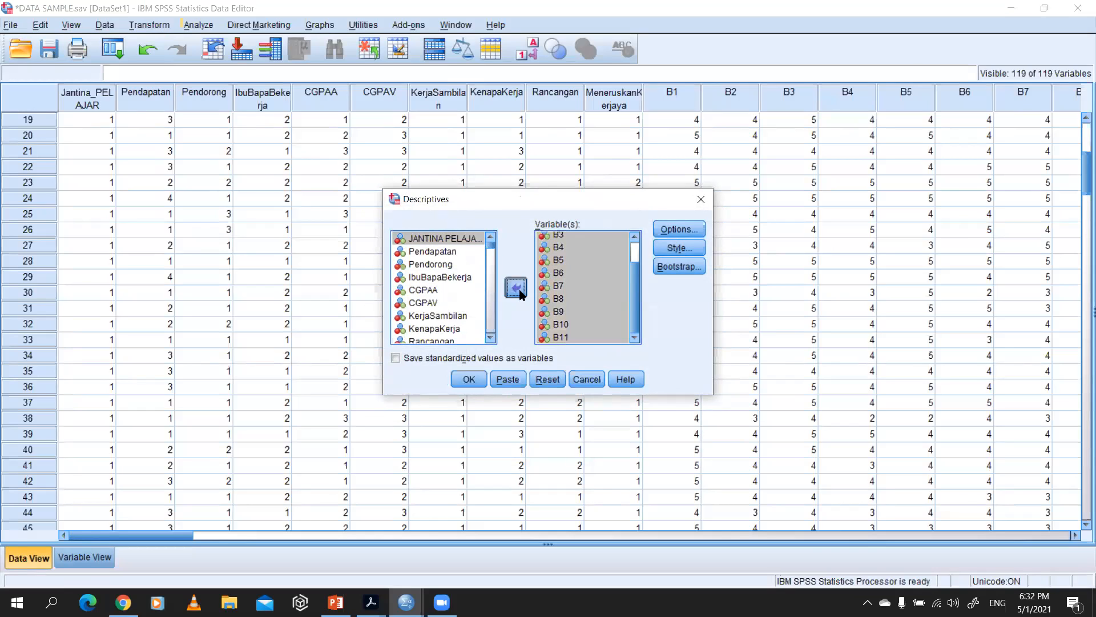
pyautogui.click(515, 287)
# Step: Run Descriptives on variables C1 to C19 with mean, standard deviation, minimum and maximum, and view the output table
pyautogui.scroll(-5, 438, 309)
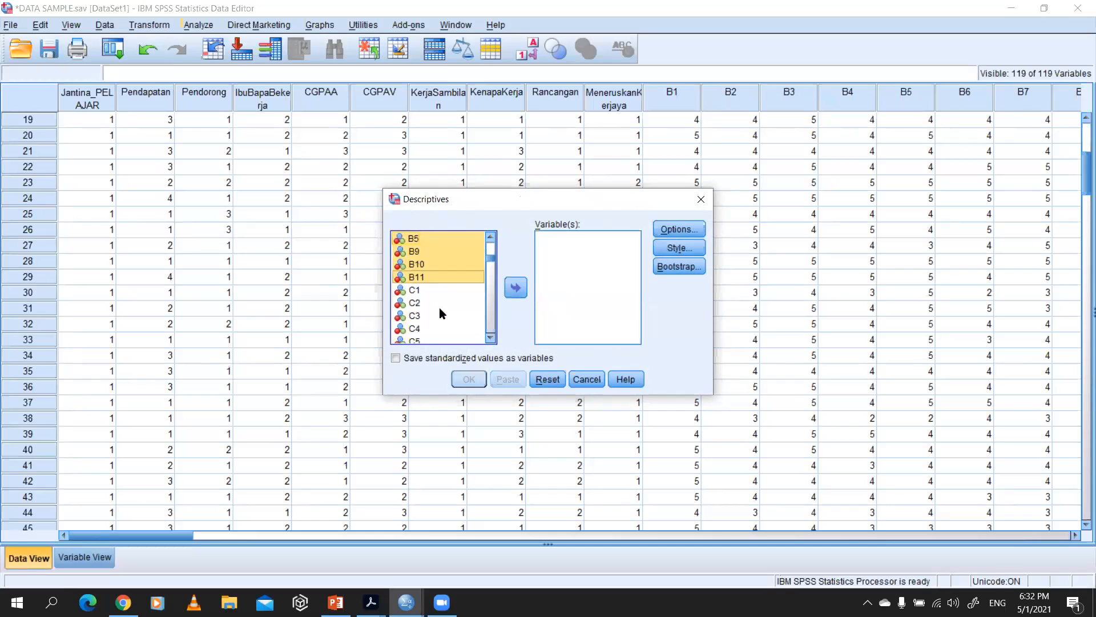
pyautogui.scroll(-6, 430, 295)
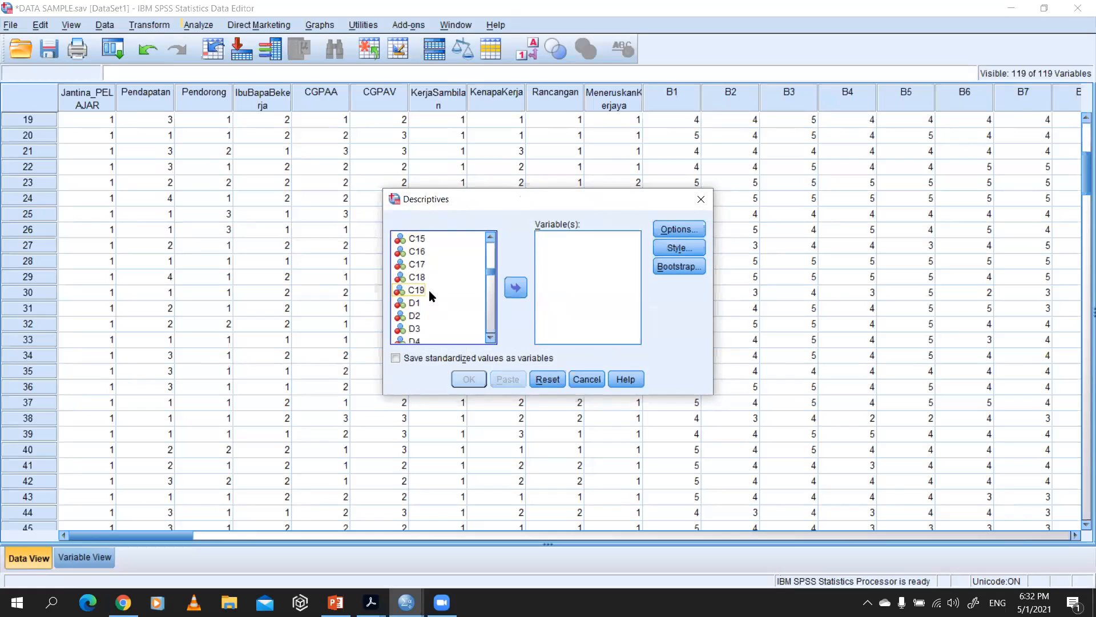
pyautogui.keyDown('shift'); pyautogui.click(429, 290); pyautogui.keyUp('shift')
pyautogui.click(516, 288)
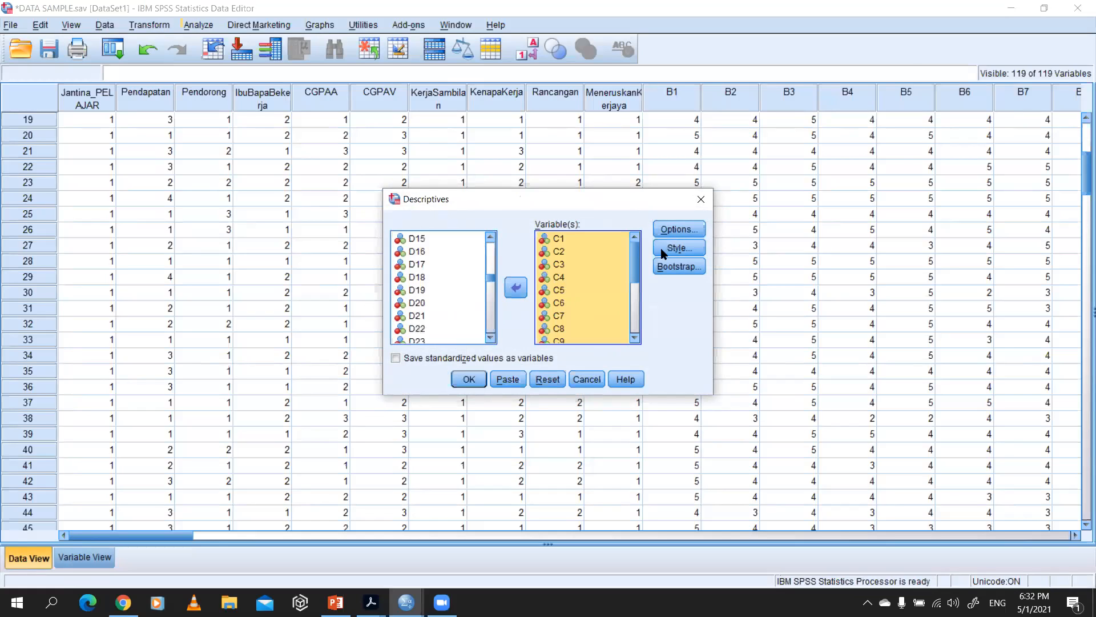
pyautogui.click(688, 230)
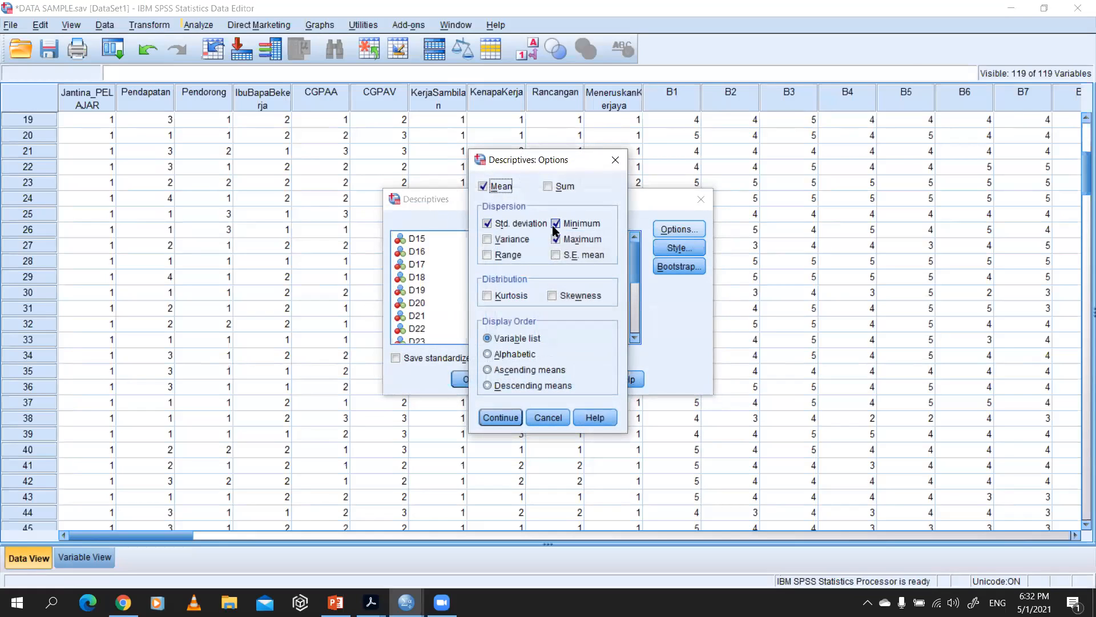
pyautogui.click(502, 417)
pyautogui.click(481, 378)
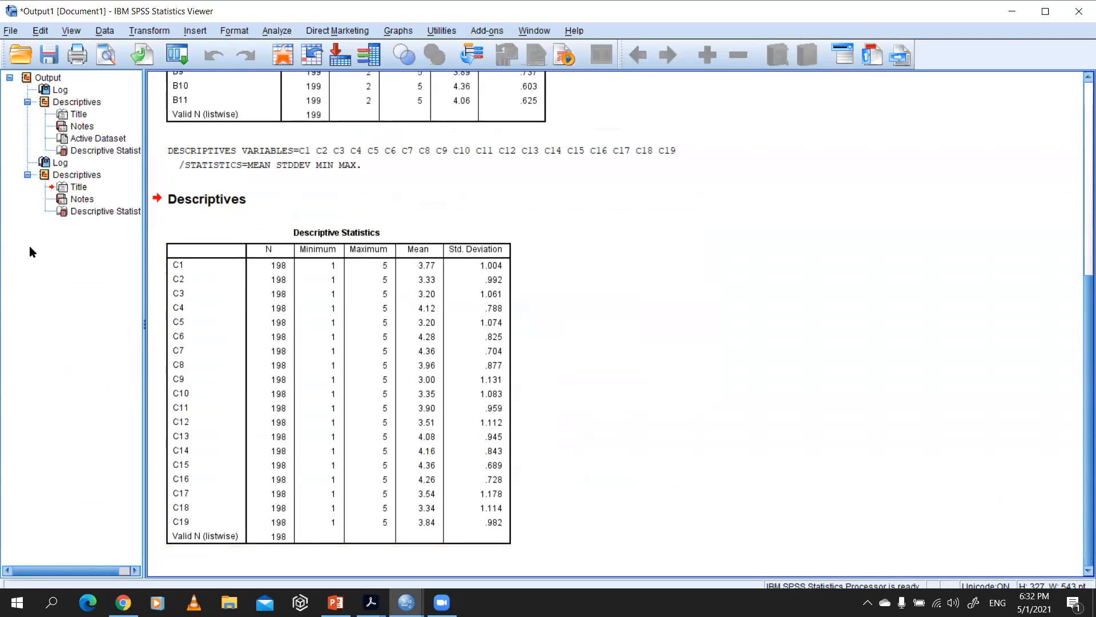
pyautogui.scroll(5, 385, 258)
pyautogui.scroll(-5, 386, 258)
# Step: Return to the Data Editor, reopen the Descriptives procedure and remove variables C1 to C19 from the analysis list
pyautogui.hotkey('alt', 'Tab')
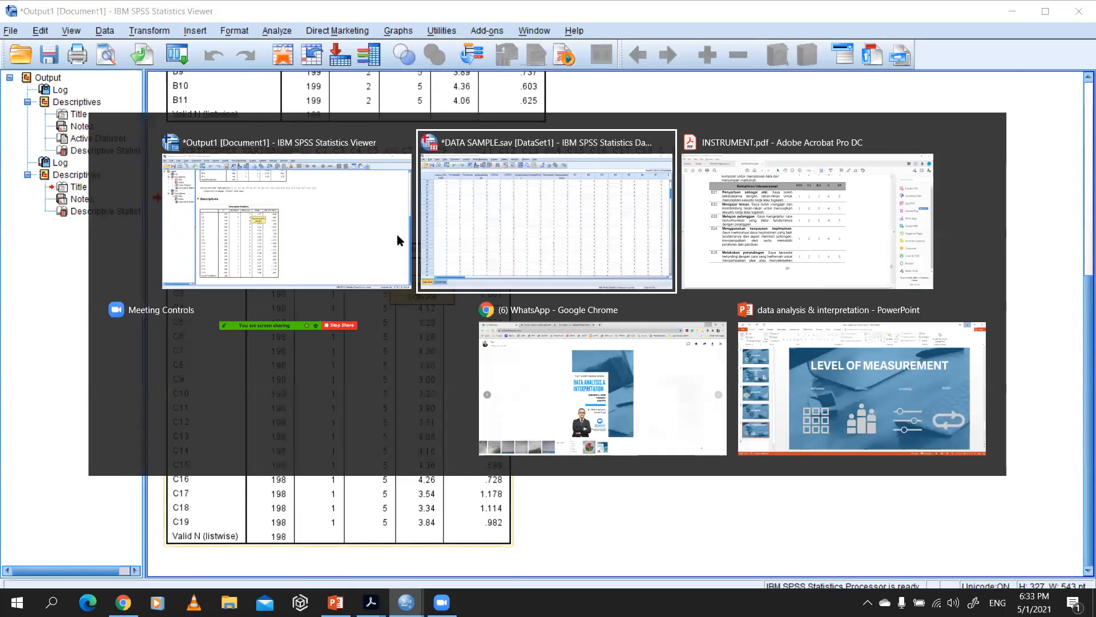
pyautogui.scroll(6, 199, 166)
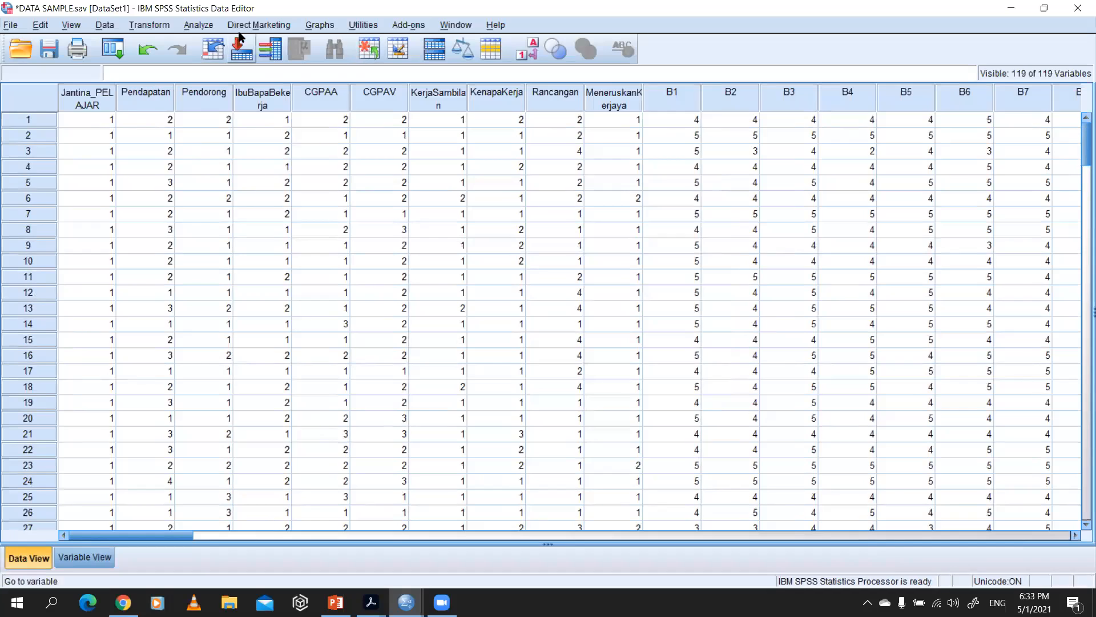
pyautogui.click(209, 27)
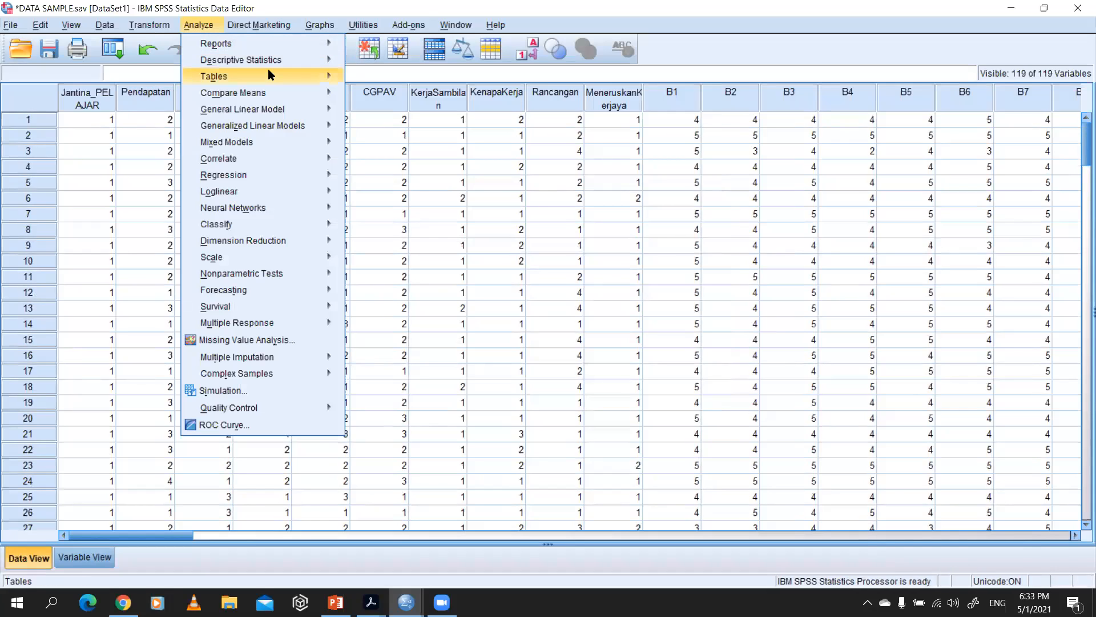
pyautogui.moveTo(273, 64)
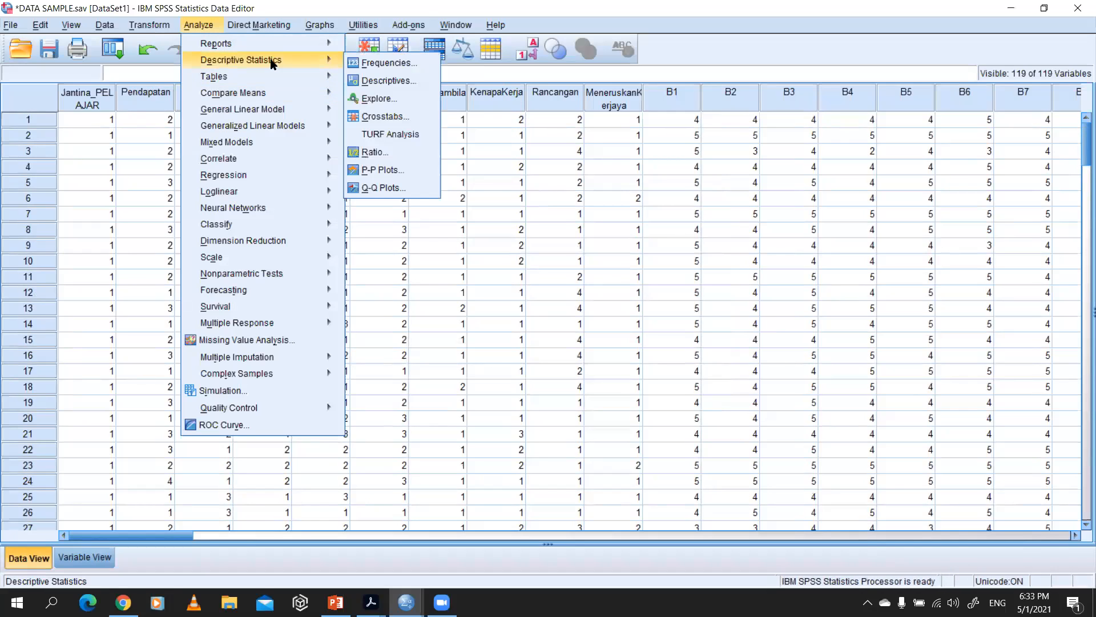
pyautogui.click(388, 80)
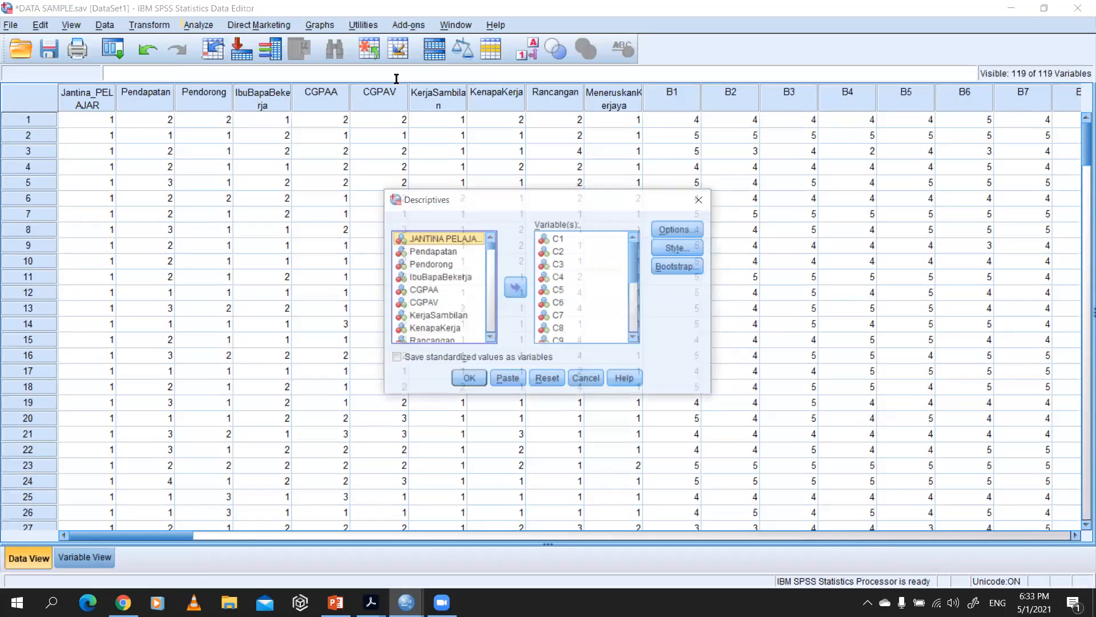
pyautogui.click(573, 239)
pyautogui.scroll(-4, 577, 274)
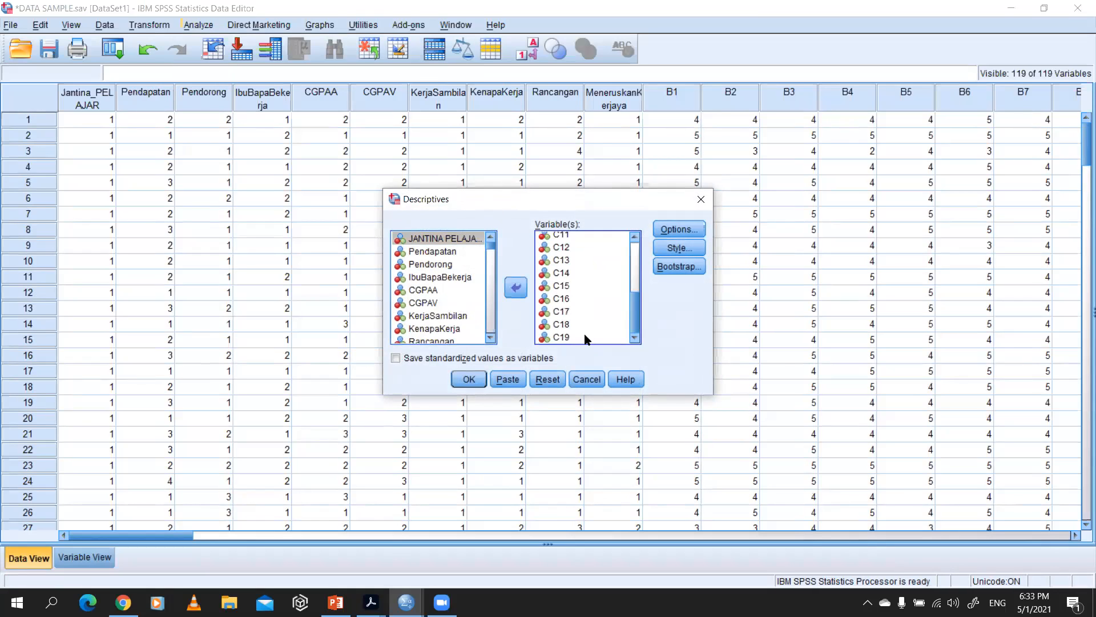
pyautogui.keyDown('shift'); pyautogui.click(587, 337); pyautogui.keyUp('shift')
pyautogui.click(516, 287)
# Step: Run Descriptives on JANTINA PELAJAR with mean, standard deviation, minimum and maximum, and examine its result table
pyautogui.scroll(10, 449, 251)
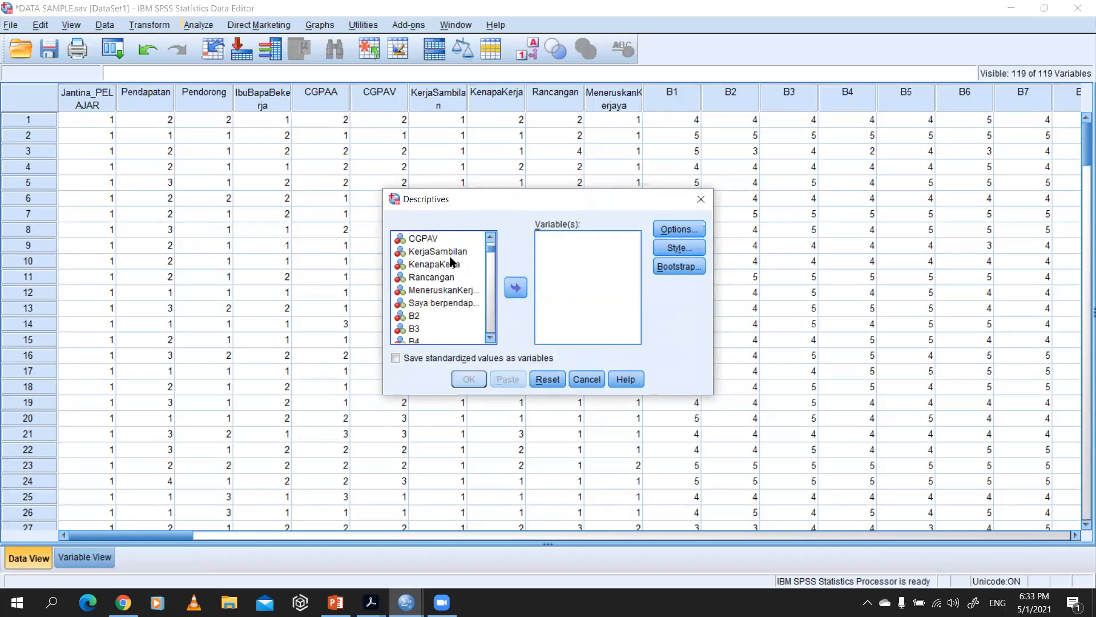
pyautogui.scroll(2, 451, 262)
pyautogui.click(433, 239)
pyautogui.click(515, 287)
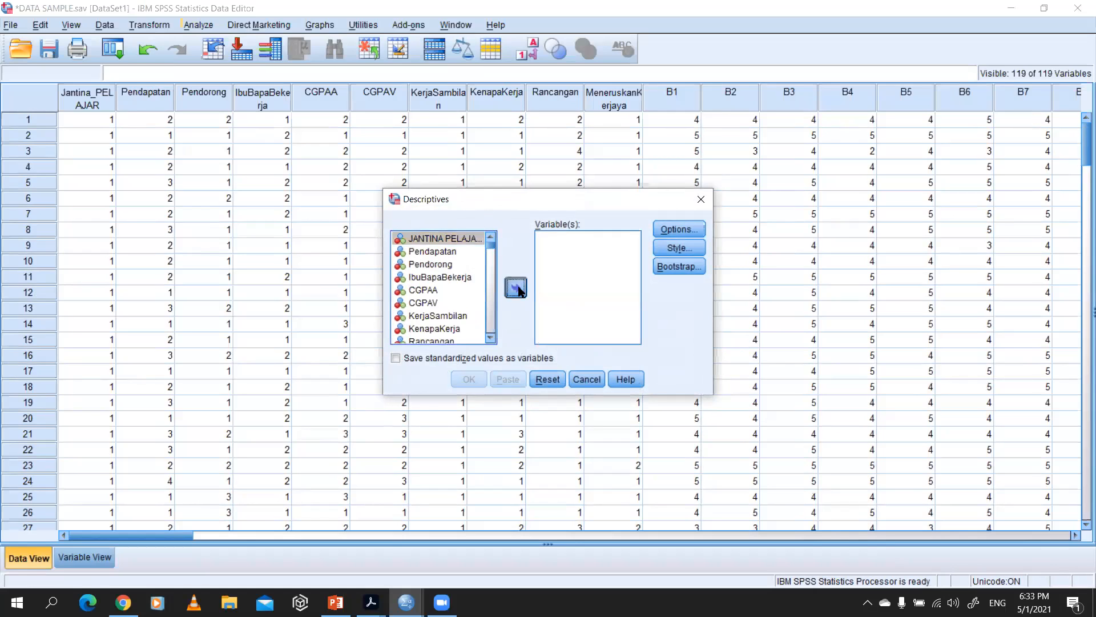
pyautogui.click(688, 229)
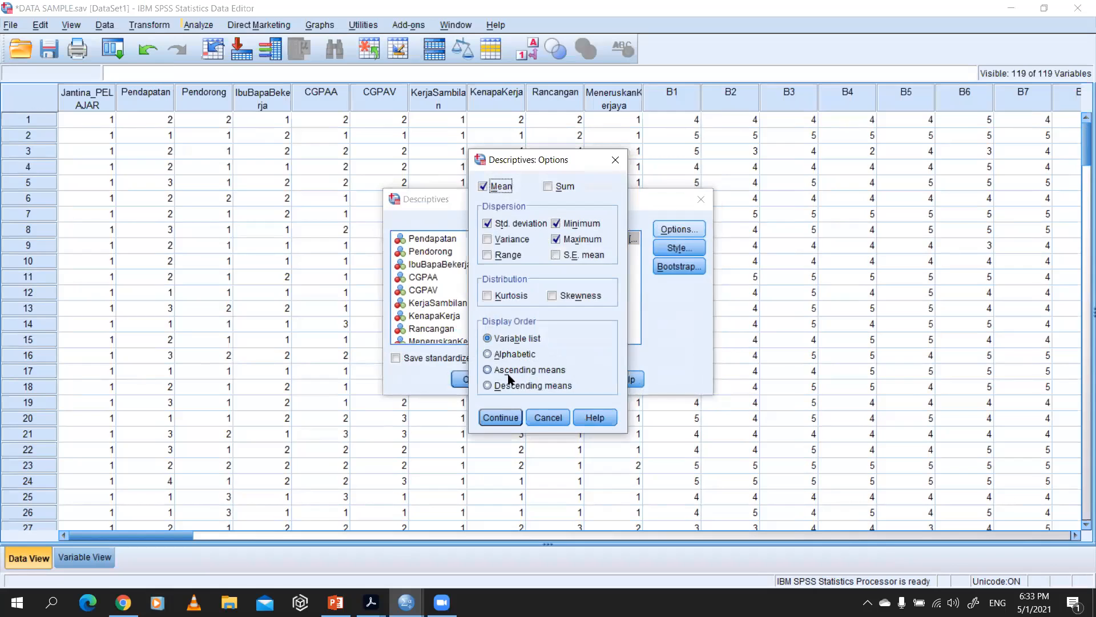
pyautogui.click(498, 416)
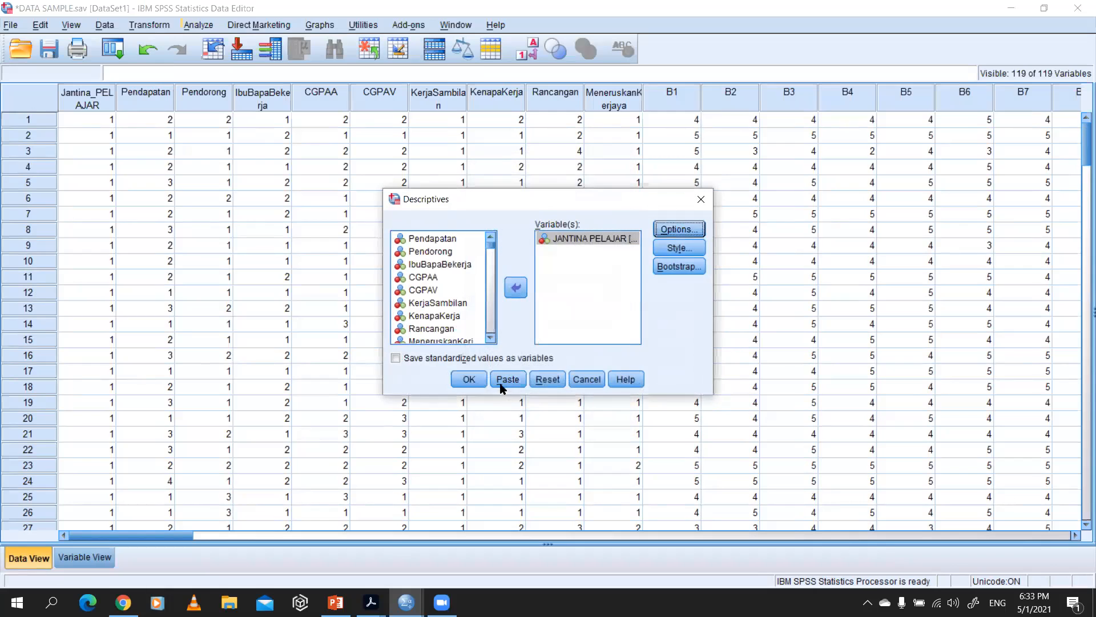
pyautogui.click(469, 379)
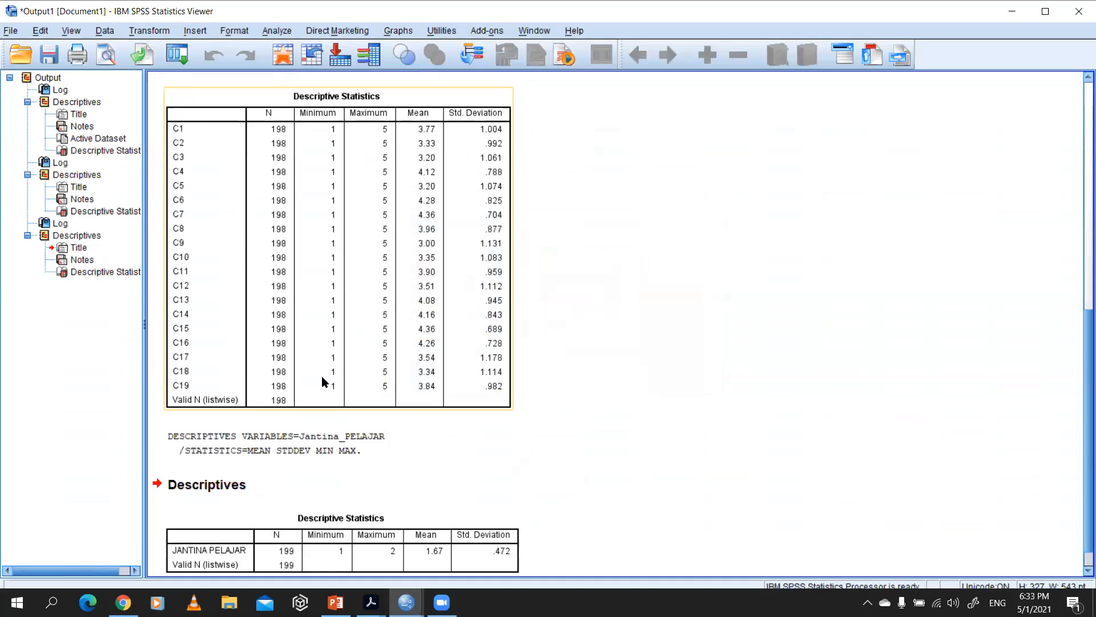
pyautogui.click(249, 538)
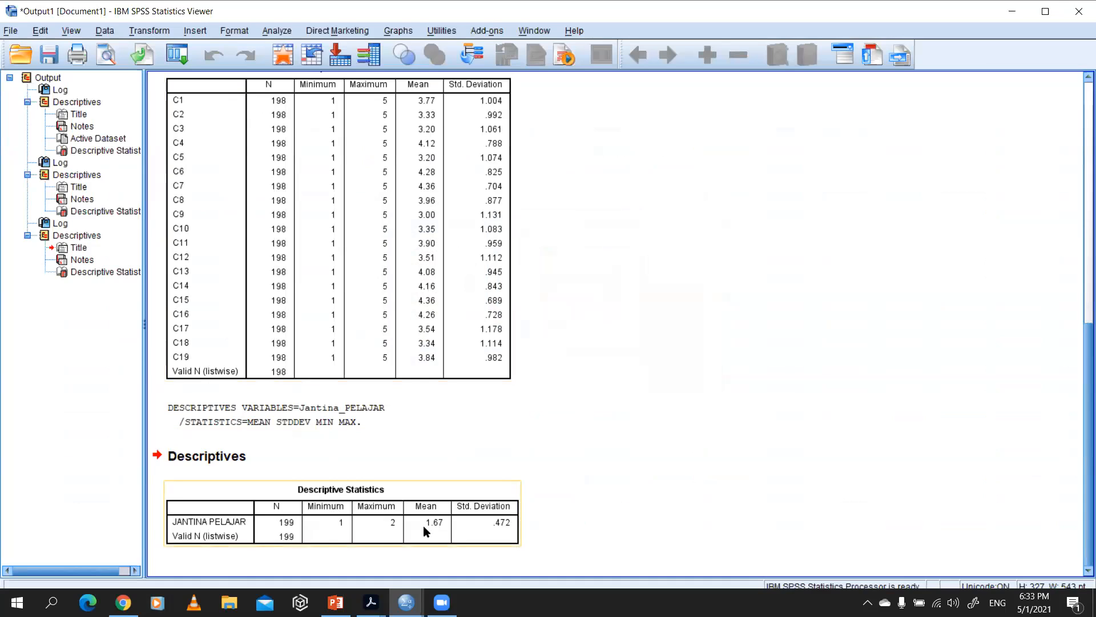
pyautogui.click(283, 449)
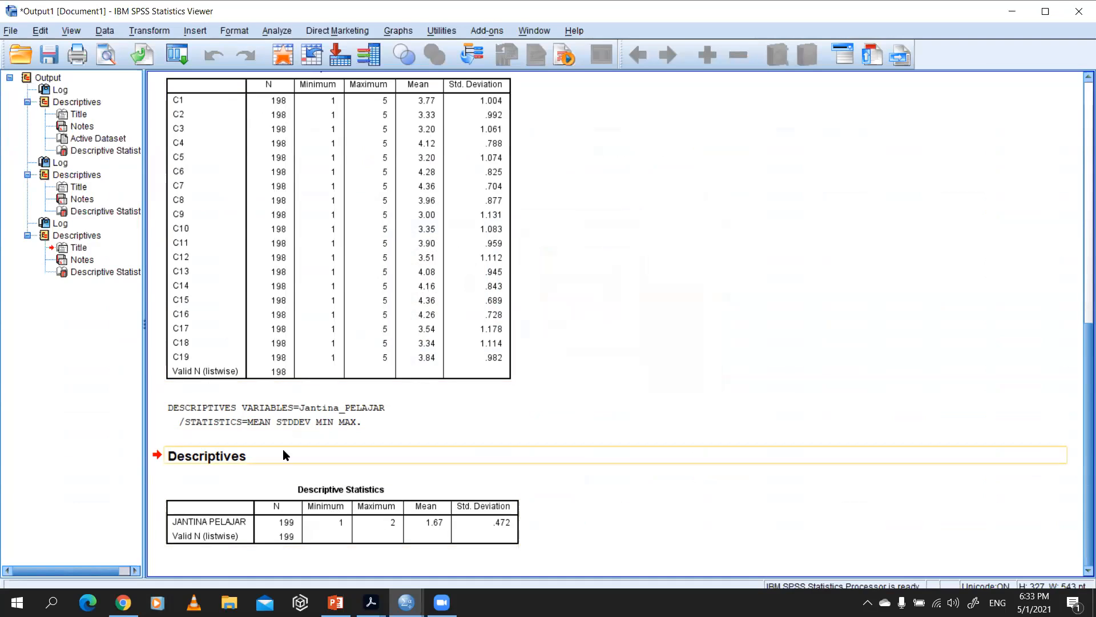
# Step: Open the Frequencies procedure, add JANTINA PELAJAR to the analysis and leave all optional statistics unselected
pyautogui.click(231, 36)
pyautogui.moveTo(298, 66)
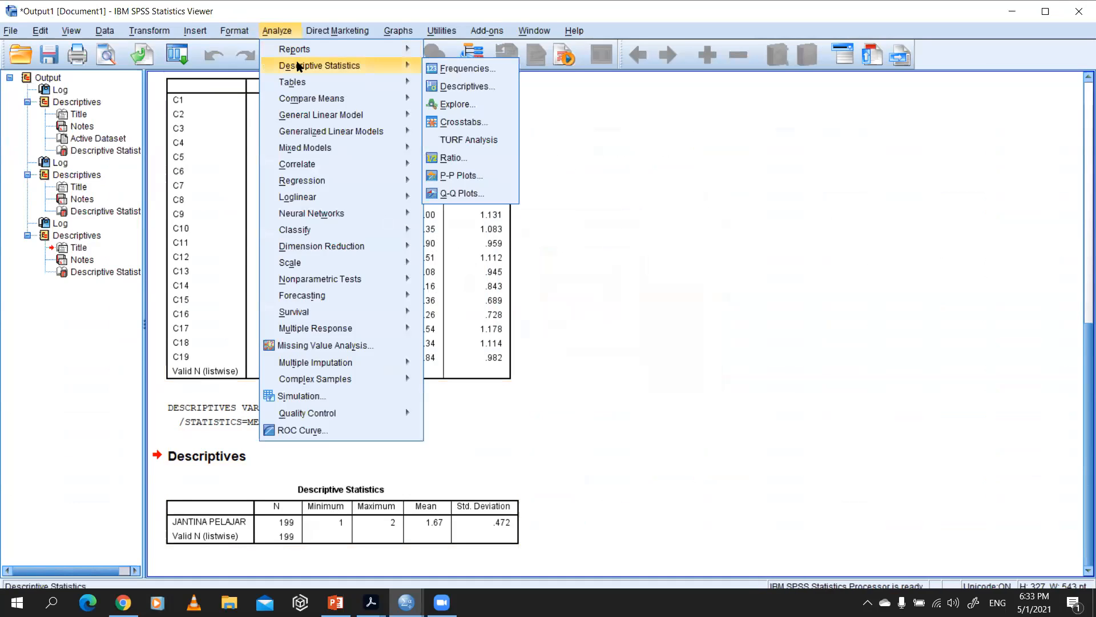
pyautogui.click(445, 69)
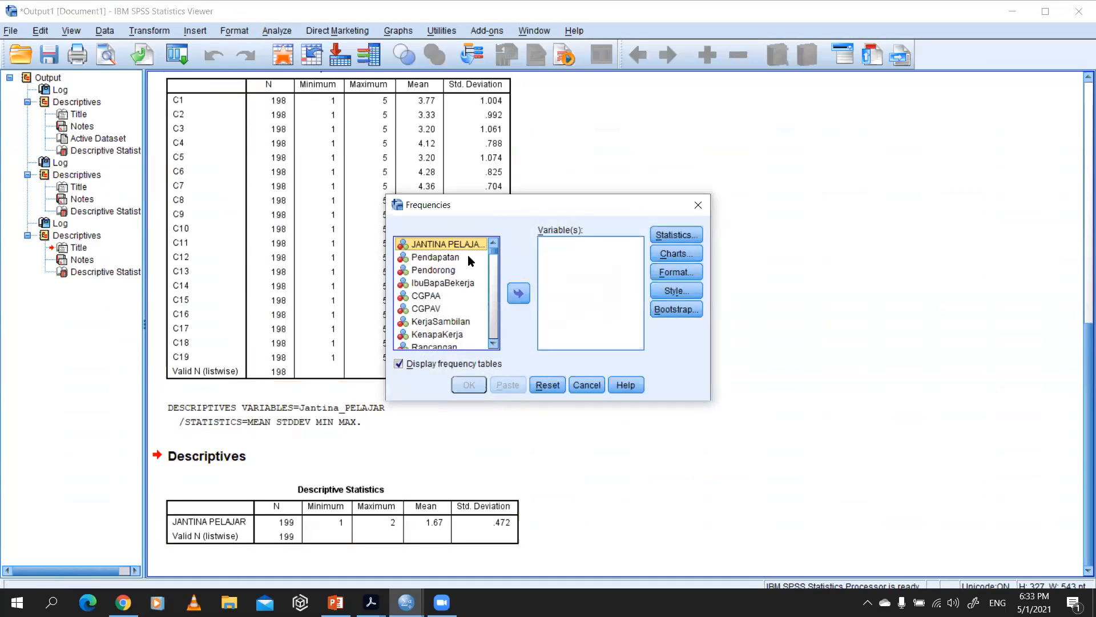
pyautogui.click(518, 293)
pyautogui.click(674, 235)
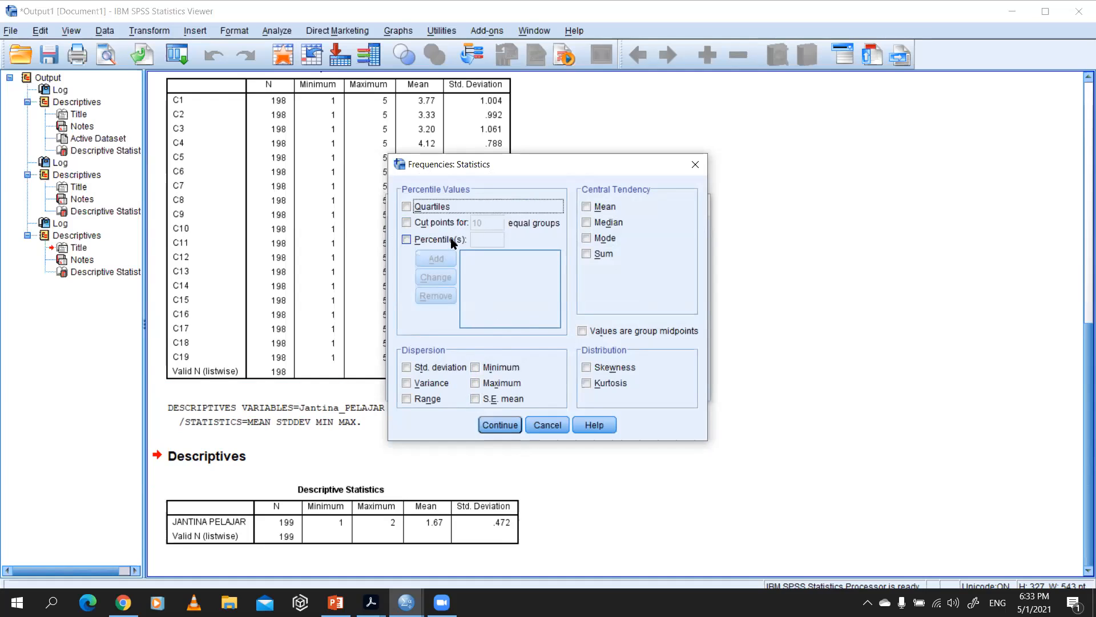
pyautogui.click(500, 424)
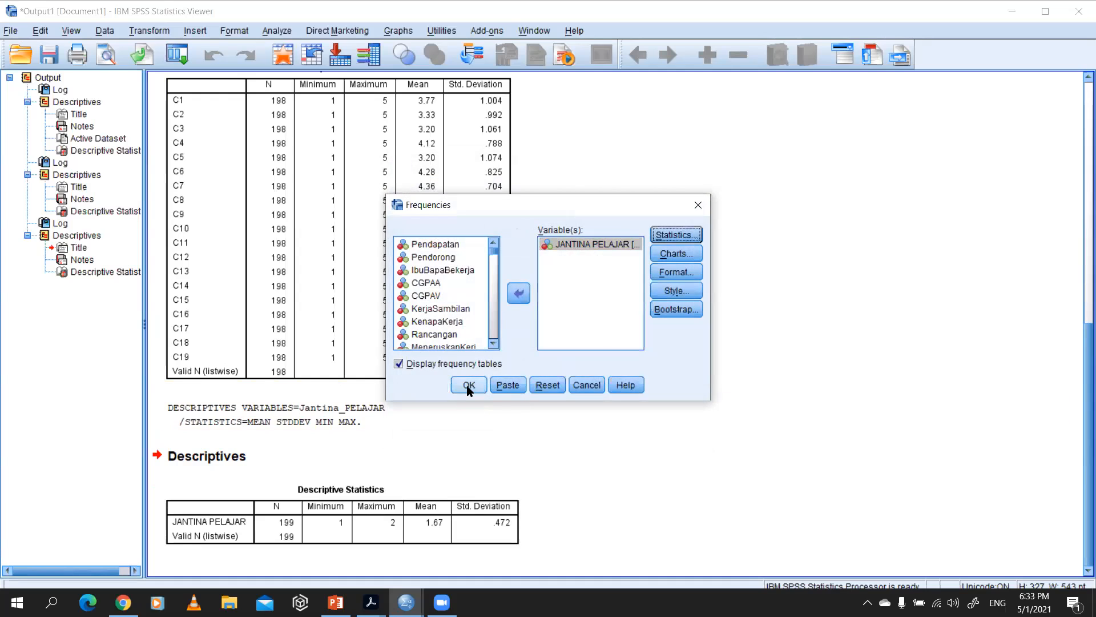
# Step: Keep the chart type at None and the default format, run the JANTINA PELAJAR frequencies and examine the frequency table
pyautogui.click(695, 251)
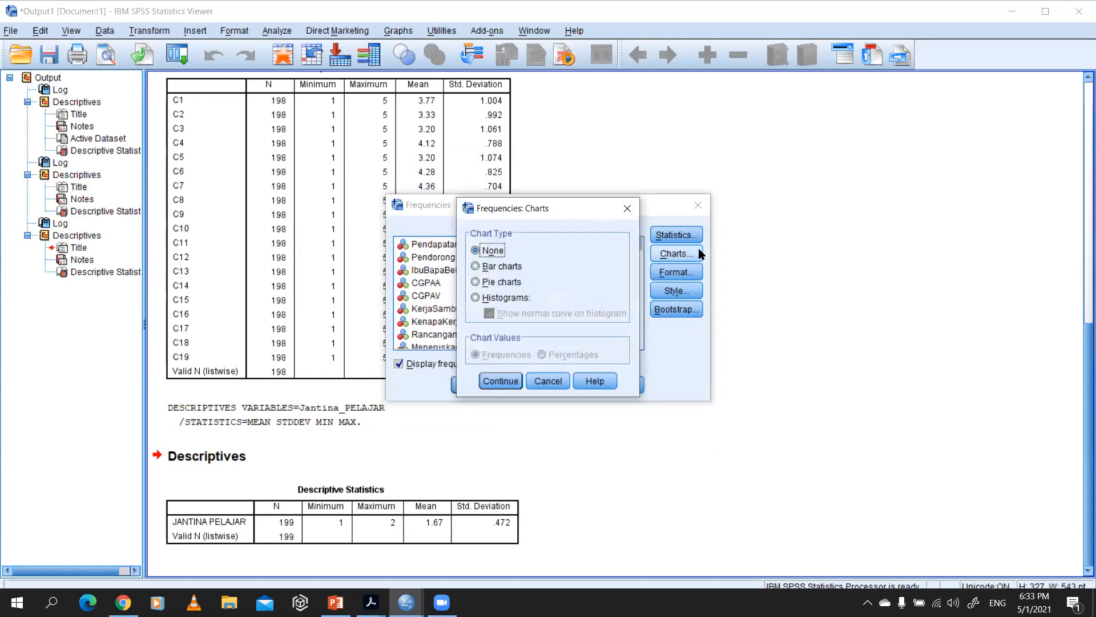
pyautogui.click(498, 381)
pyautogui.click(681, 270)
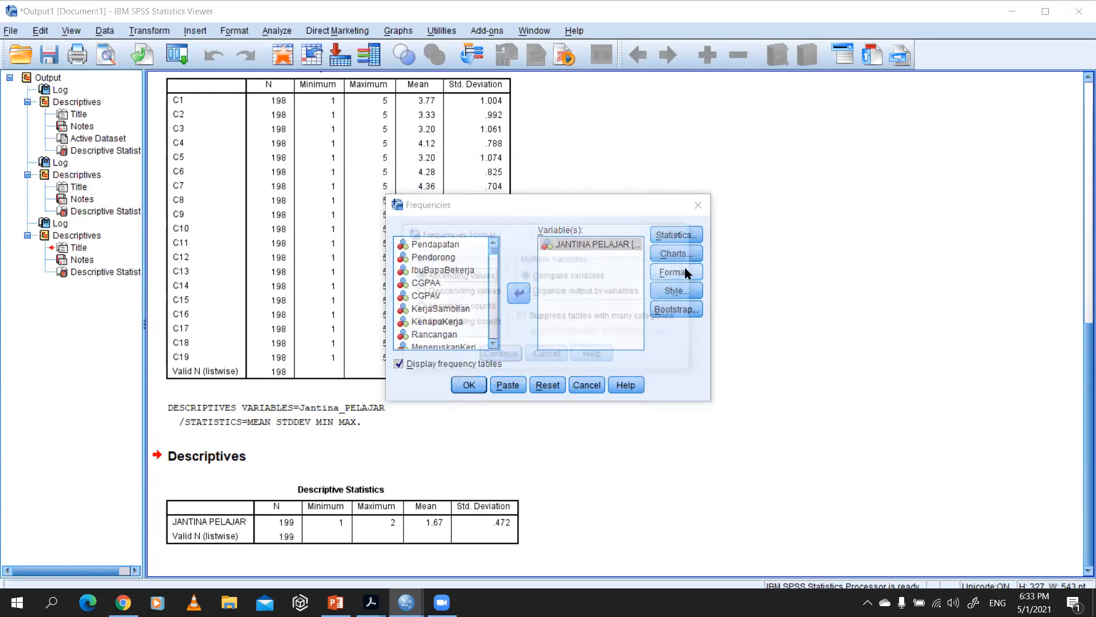
pyautogui.click(501, 356)
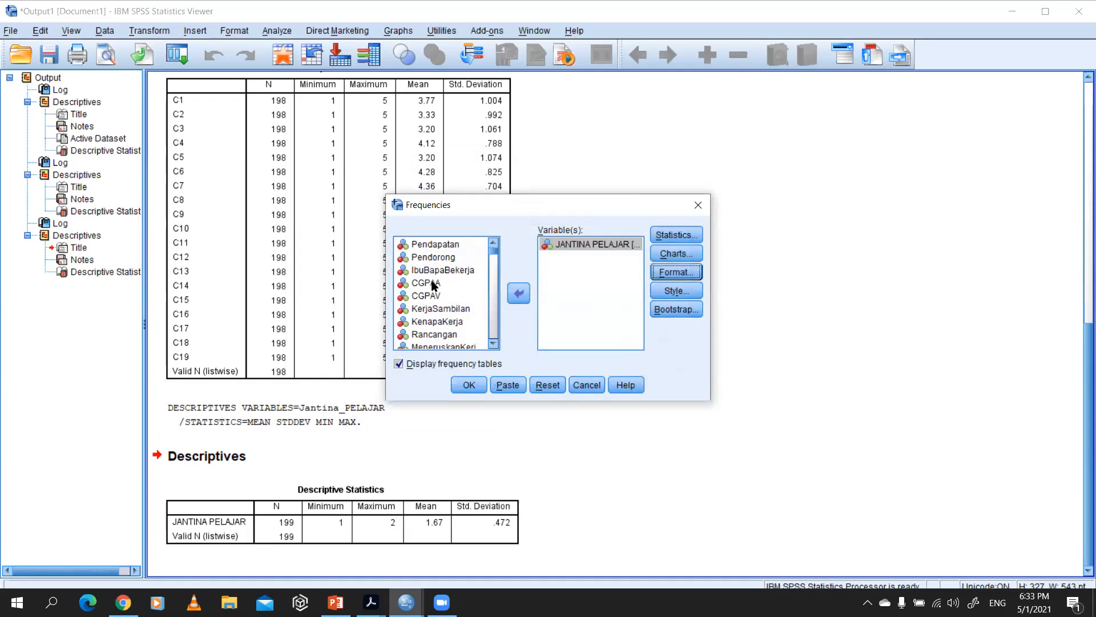
pyautogui.click(469, 386)
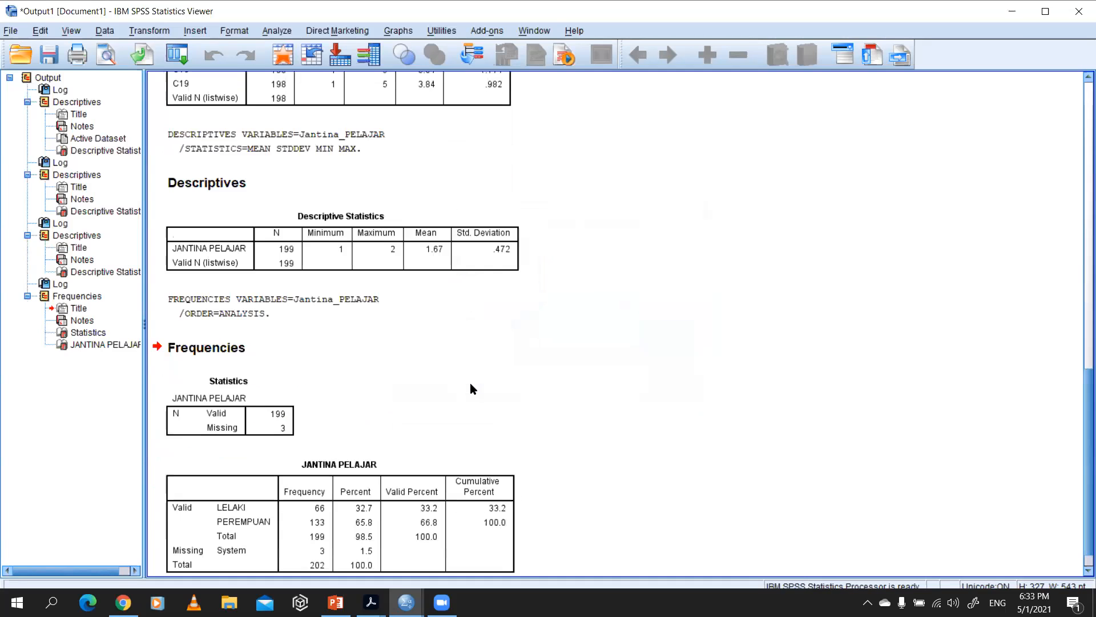
pyautogui.scroll(-1, 384, 525)
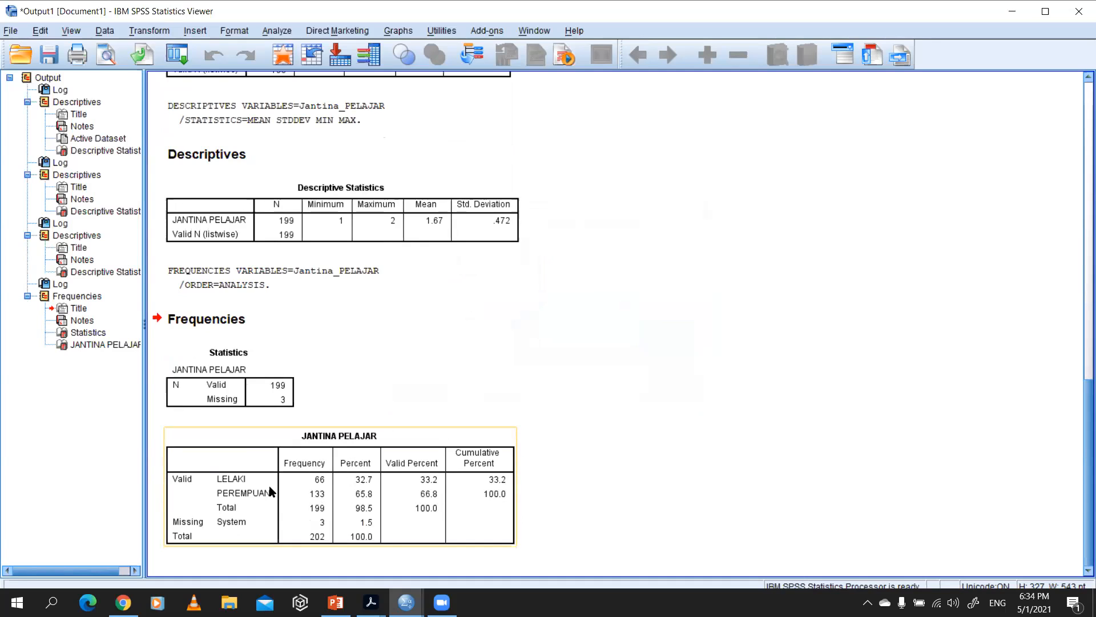
pyautogui.click(324, 484)
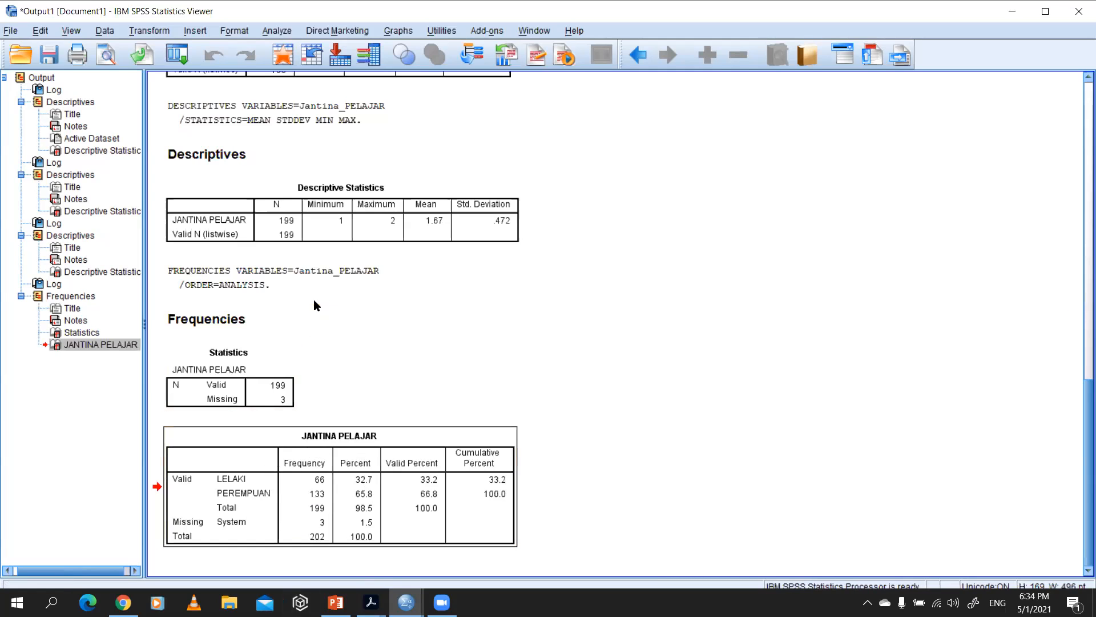
# Step: Look over the coded data in the Data Editor, and review the section B Descriptive Statistics table in the output
pyautogui.hotkey('alt', 'Tab')
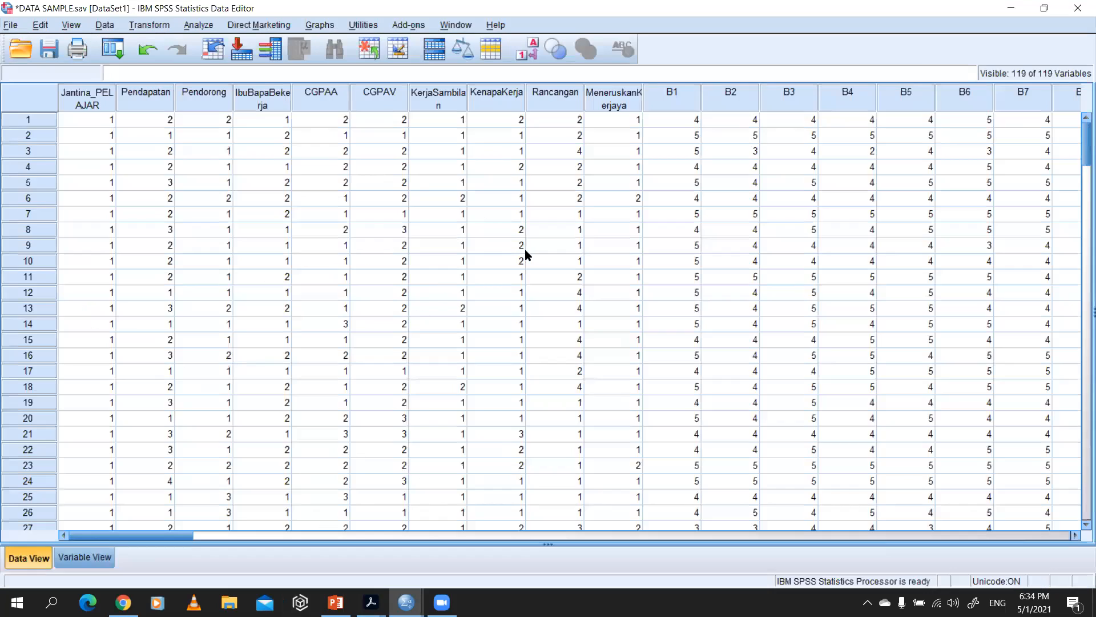
pyautogui.scroll(-2, 336, 363)
pyautogui.scroll(2, 338, 371)
pyautogui.hotkey('alt', 'Tab')
pyautogui.scroll(15, 294, 314)
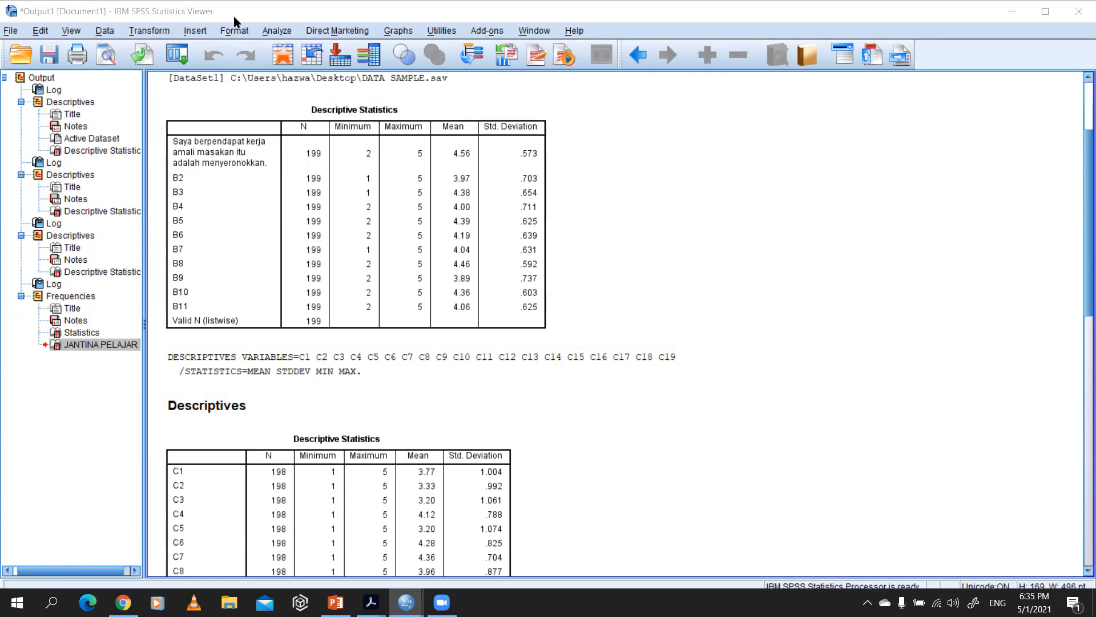
pyautogui.click(325, 177)
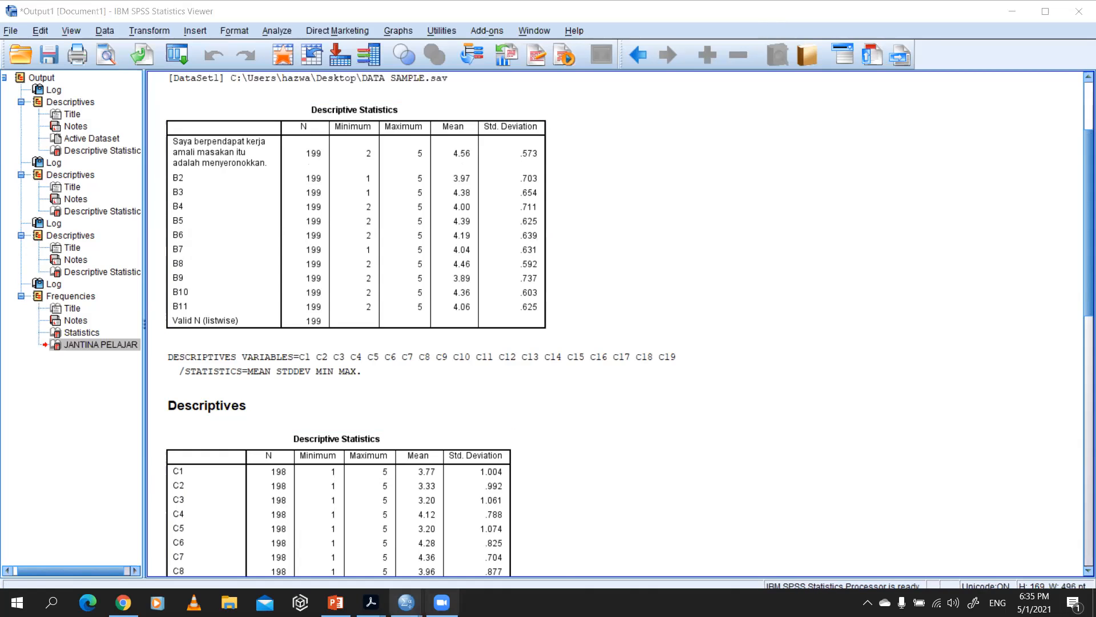
# Step: Switch to the Data Editor, view the Split File options and close them without applying a split
pyautogui.moveTo(406, 602)
pyautogui.click(448, 562)
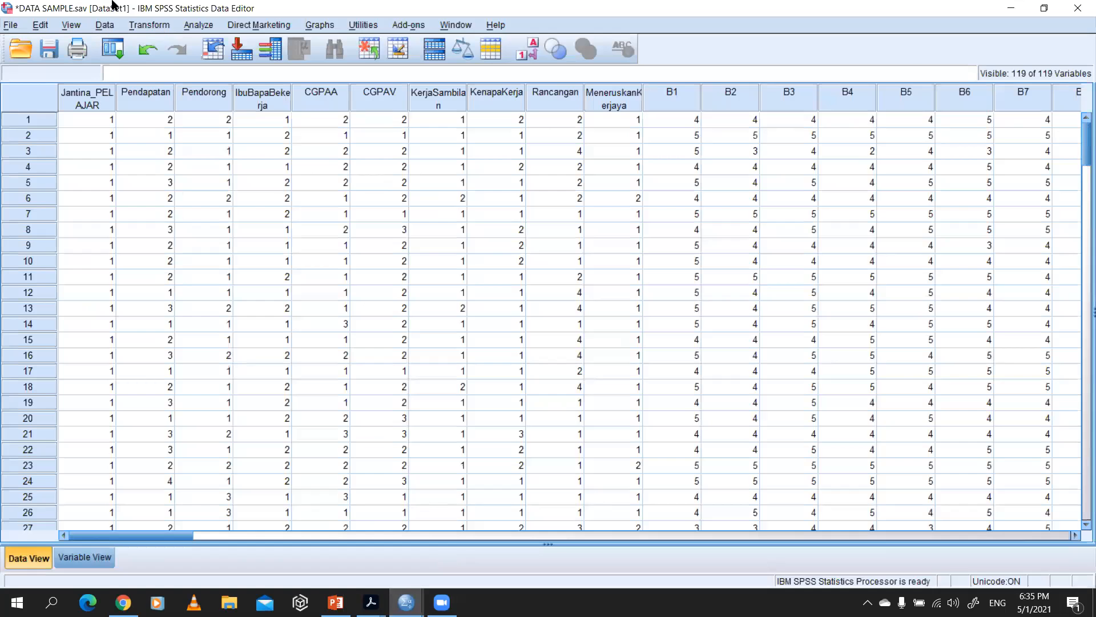
pyautogui.click(98, 26)
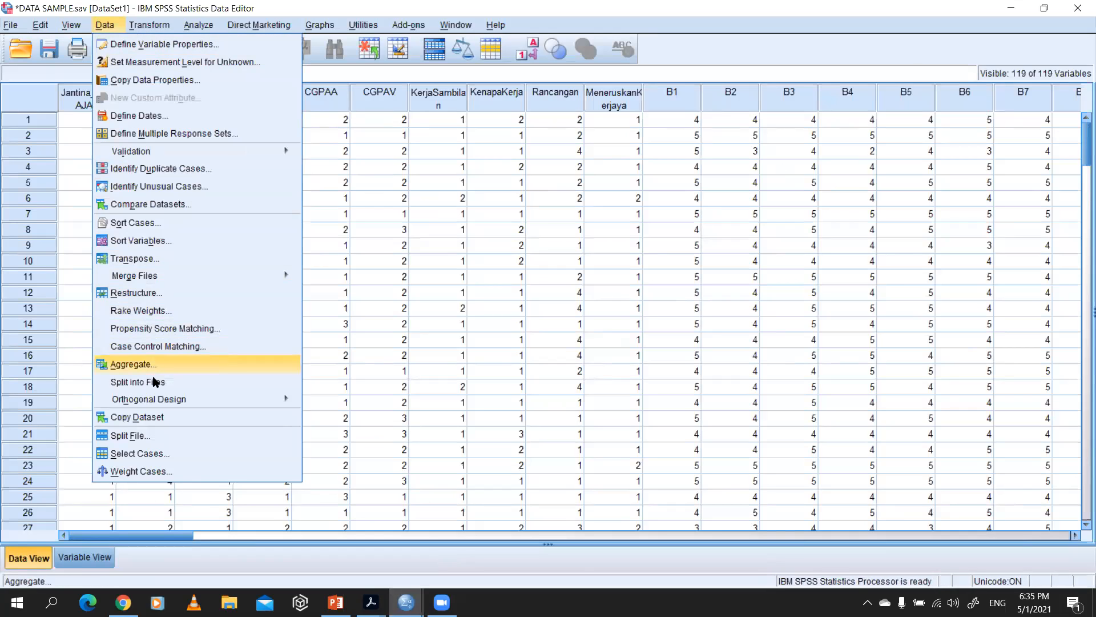
pyautogui.click(153, 435)
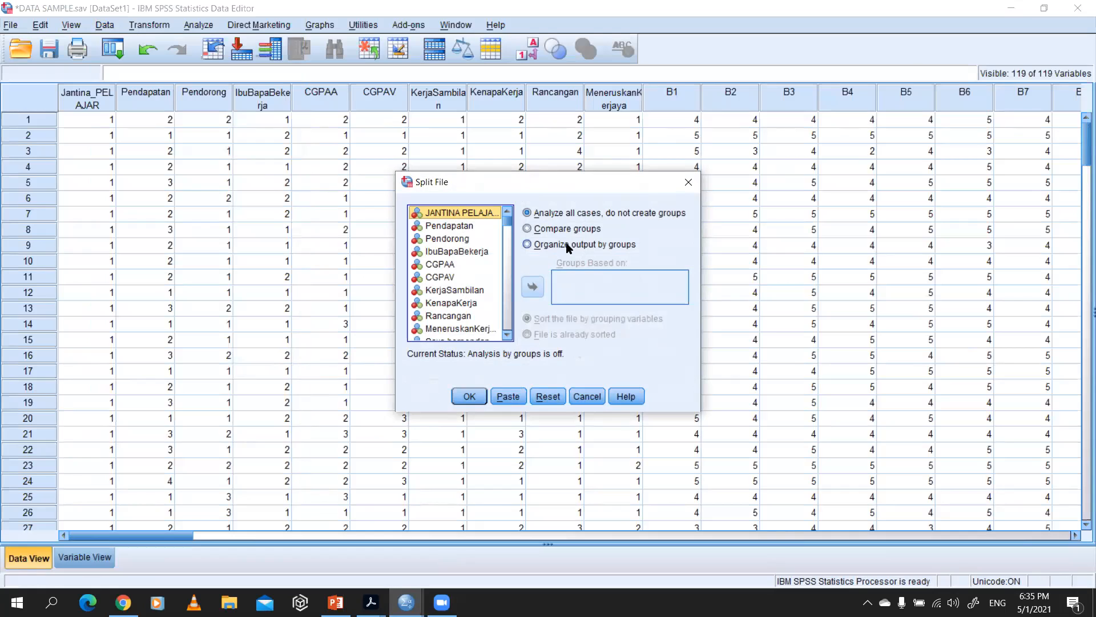
pyautogui.click(687, 183)
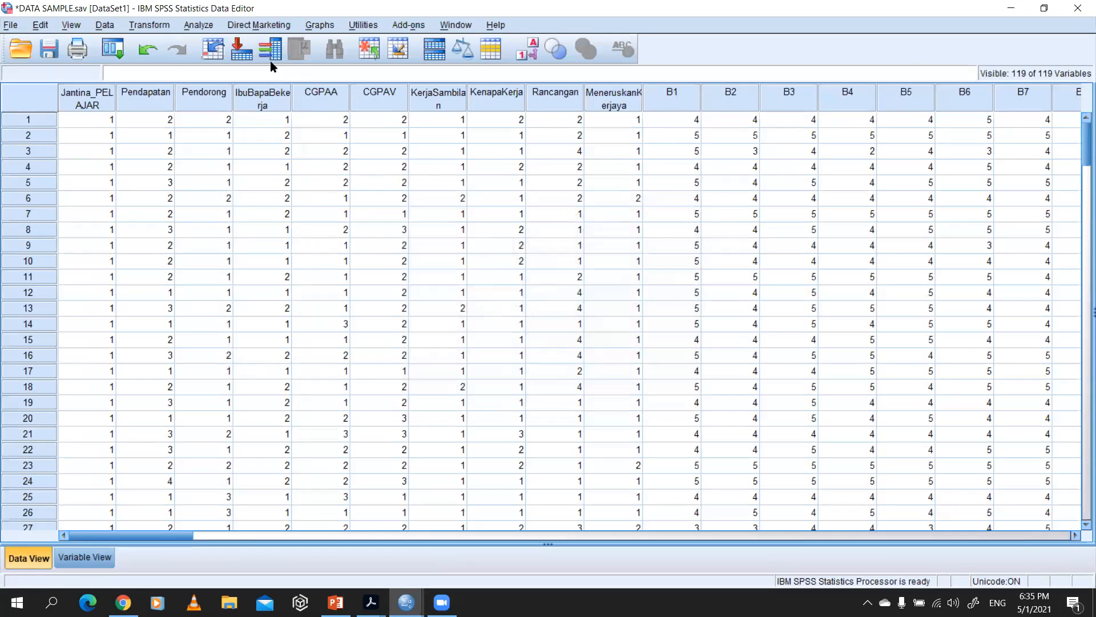
# Step: Open the Compute Variable transformation and enter MEAN as the target variable name
pyautogui.click(157, 25)
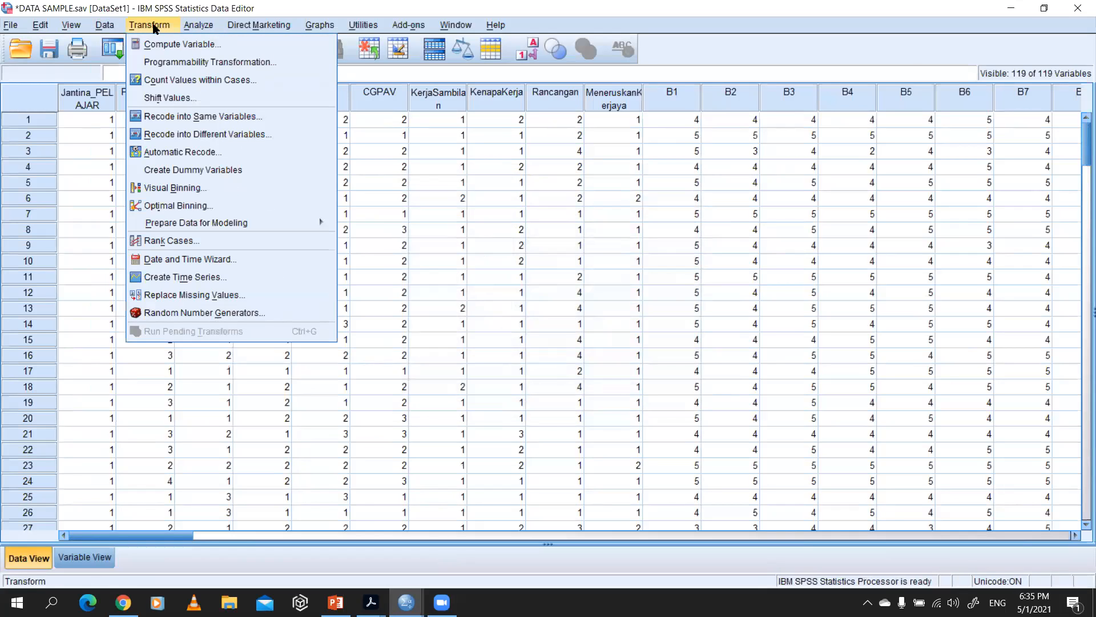
pyautogui.click(157, 44)
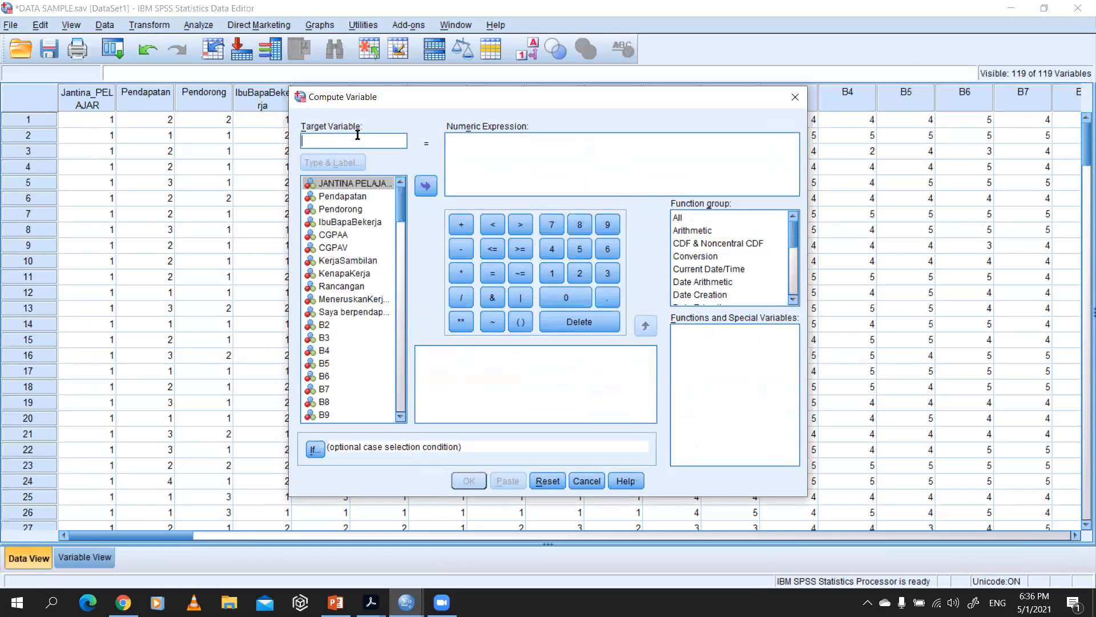
pyautogui.write('MEAN')
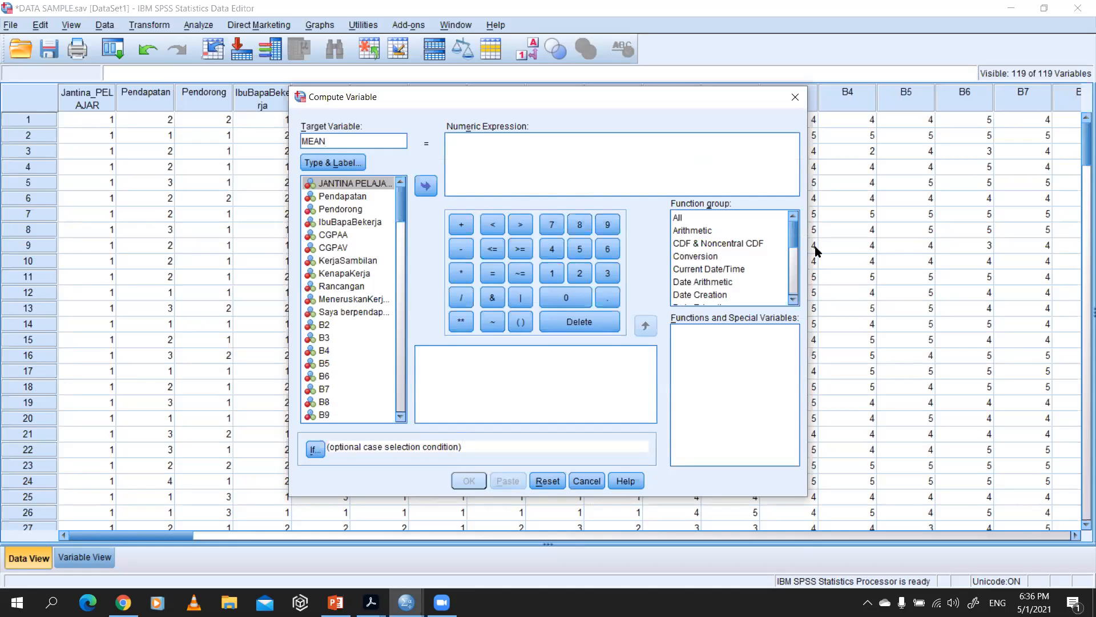
# Step: List all function groups, find the Mean function and insert it into the numeric expression
pyautogui.moveTo(791, 235)
pyautogui.mouseDown()
pyautogui.moveTo(801, 285)
pyautogui.moveTo(803, 247)
pyautogui.moveTo(800, 288)
pyautogui.moveTo(808, 227)
pyautogui.mouseUp()
pyautogui.click(741, 218)
pyautogui.scroll(-20, 728, 378)
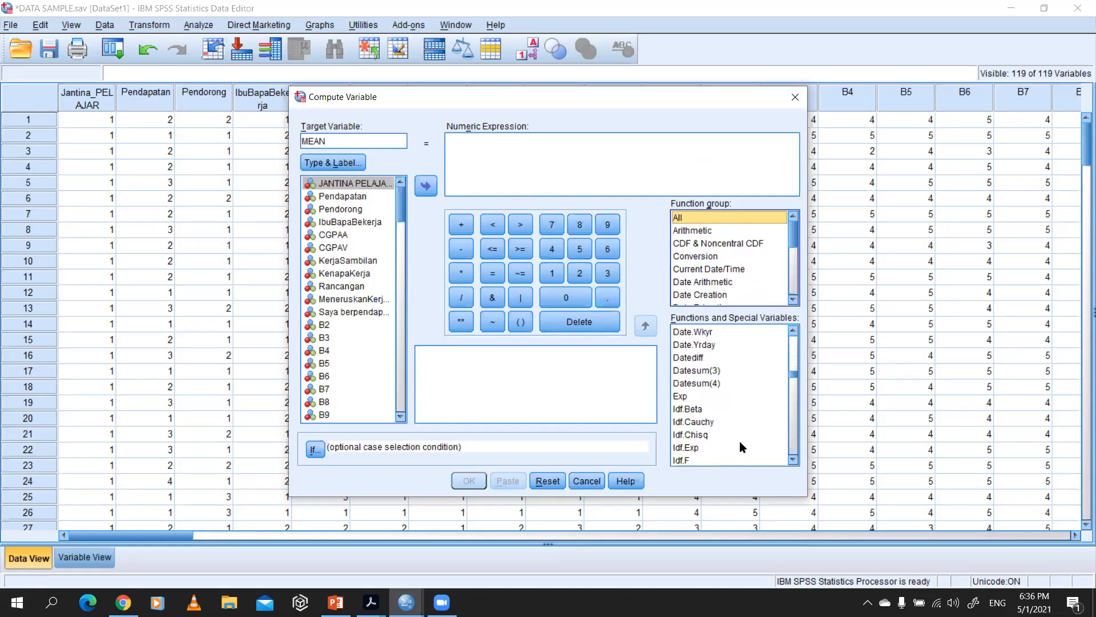
pyautogui.scroll(-3, 705, 429)
pyautogui.scroll(7, 707, 426)
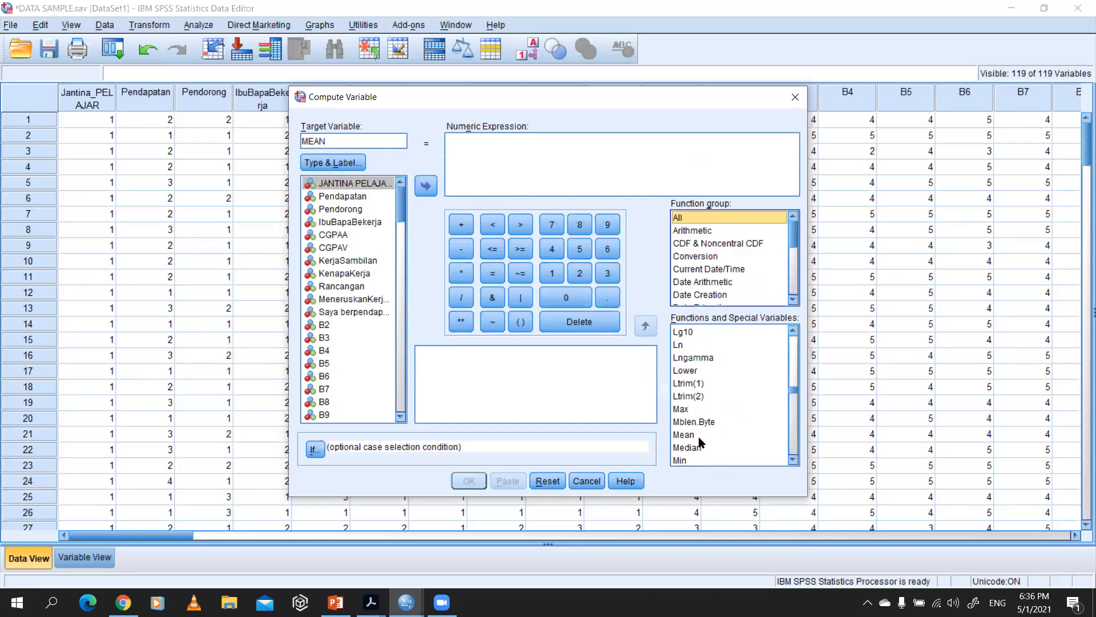
pyautogui.click(698, 436)
pyautogui.doubleClick(698, 436)
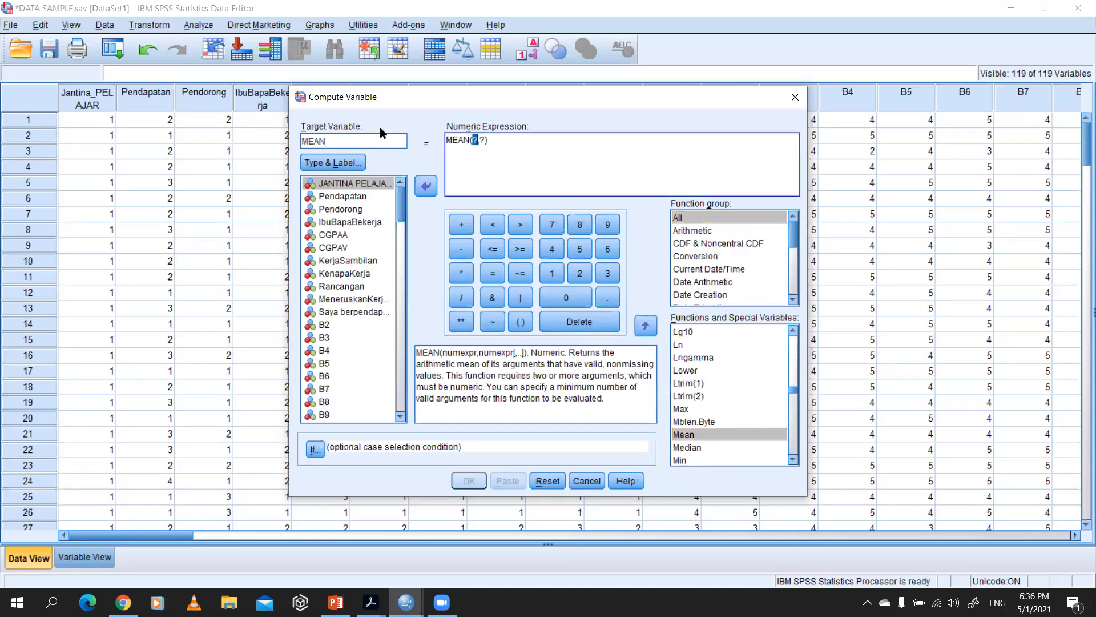
# Step: Change the target variable name to MEAN_B
pyautogui.moveTo(343, 141); pyautogui.dragTo(280, 137)
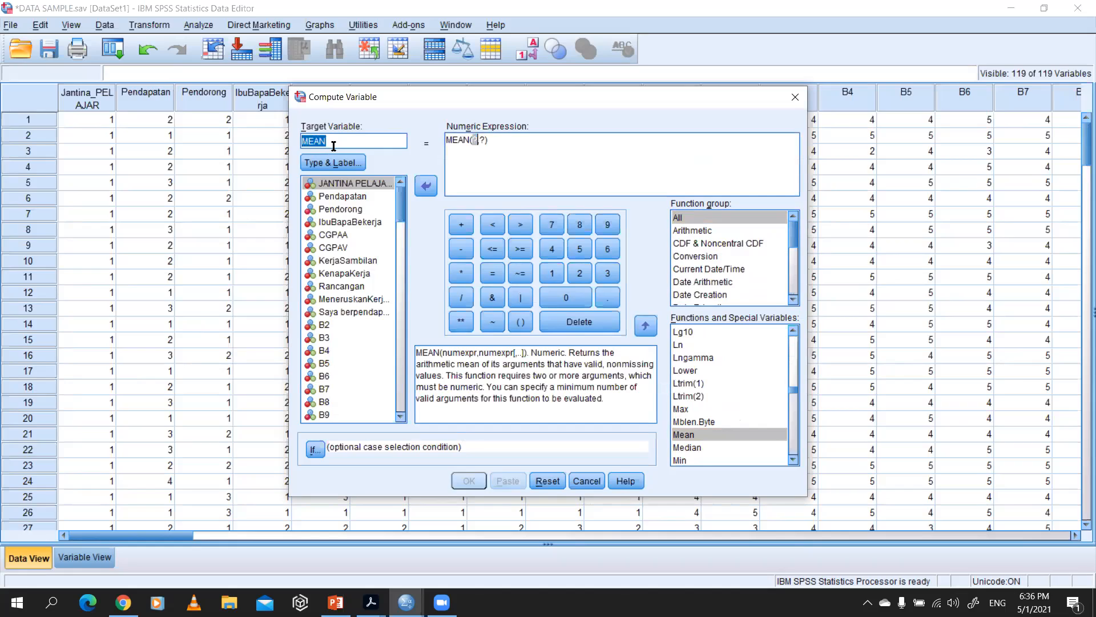
pyautogui.write('MEAN')
pyautogui.write(' B')
pyautogui.press('BackSpace')
pyautogui.press('BackSpace')
pyautogui.write('_')
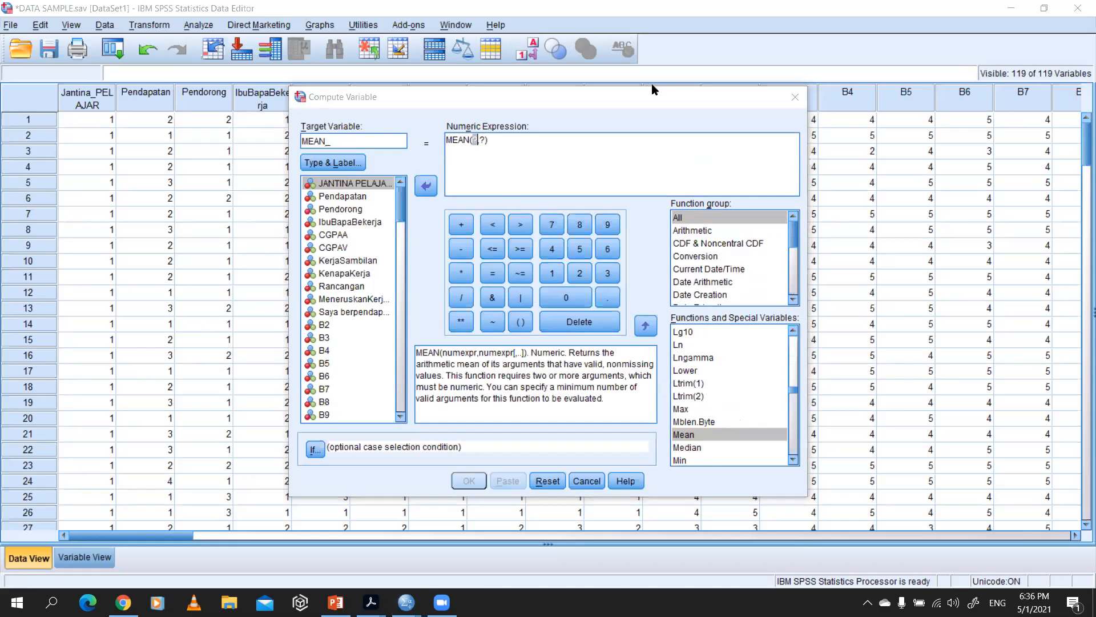
pyautogui.write('B')
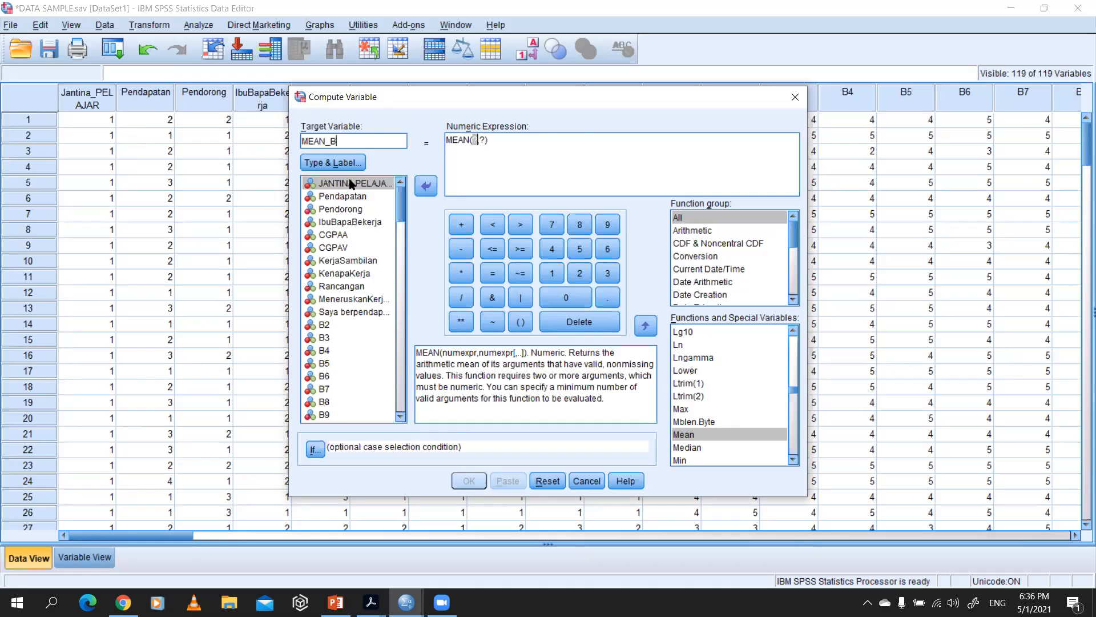
# Step: Fill the MEAN function's arguments with the section B items B1, B2, B3 and B4, separated by commas
pyautogui.click(478, 139)
pyautogui.doubleClick(477, 139)
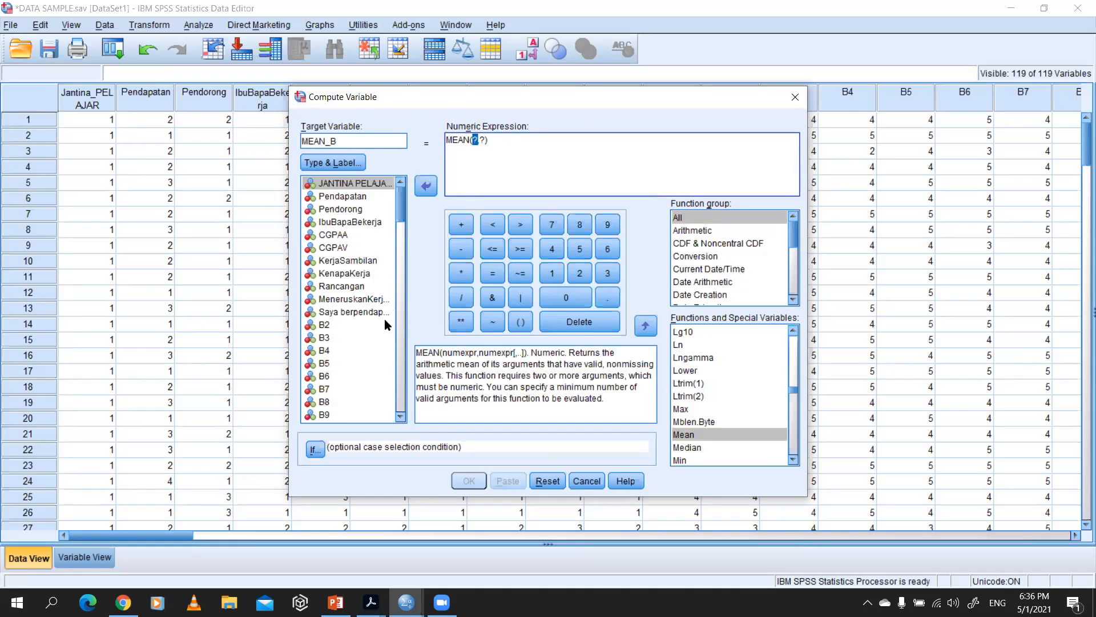
pyautogui.doubleClick(345, 313)
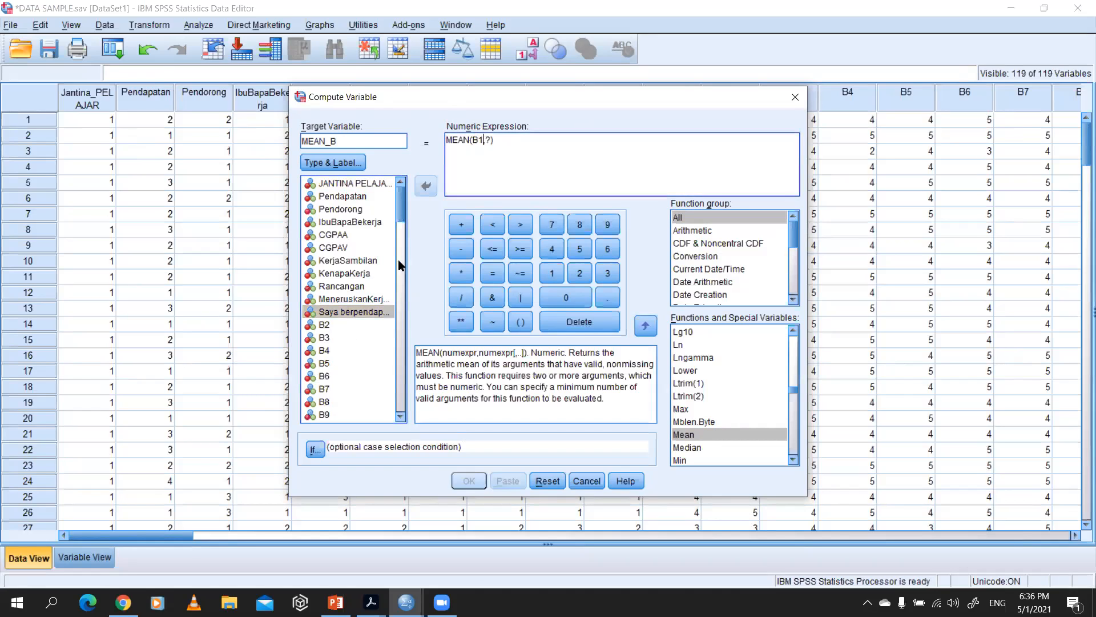
pyautogui.click(487, 140)
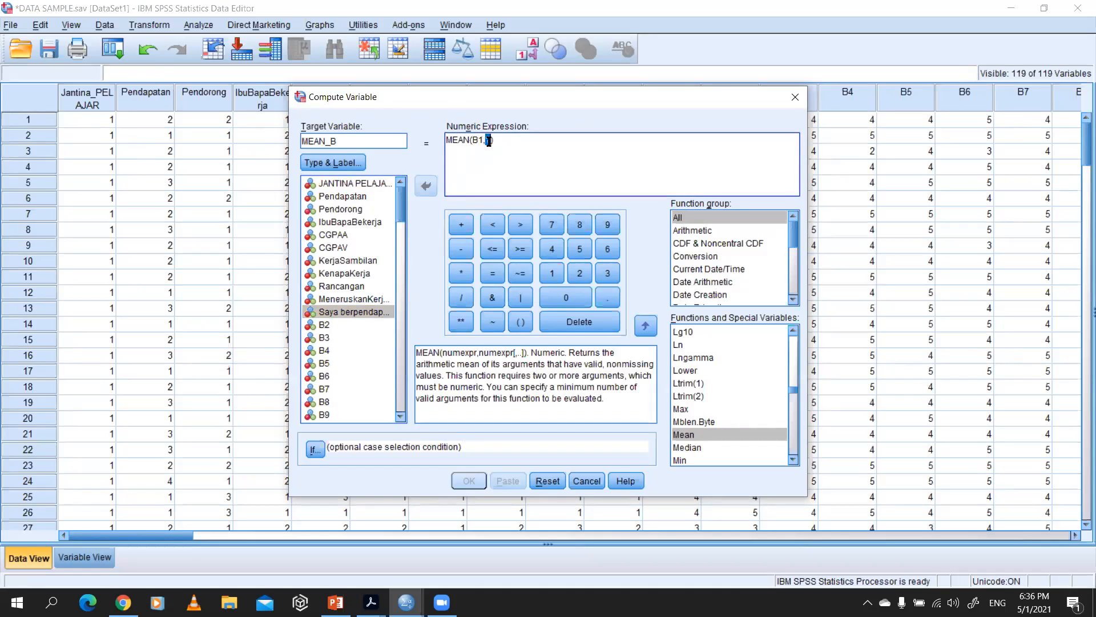
pyautogui.doubleClick(331, 323)
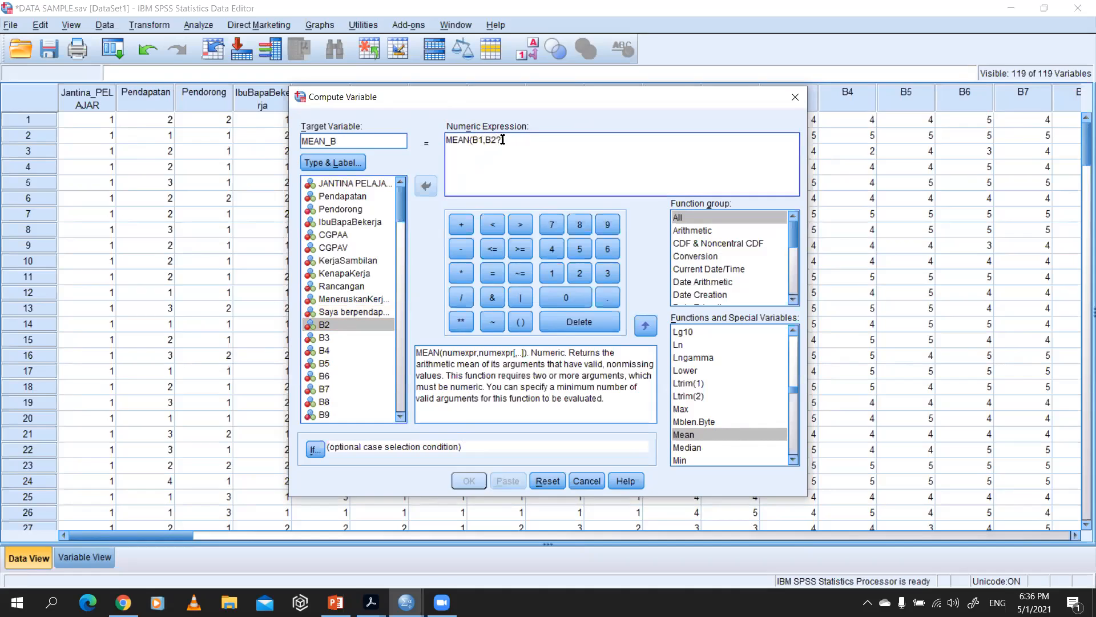
pyautogui.write(',')
pyautogui.doubleClick(341, 337)
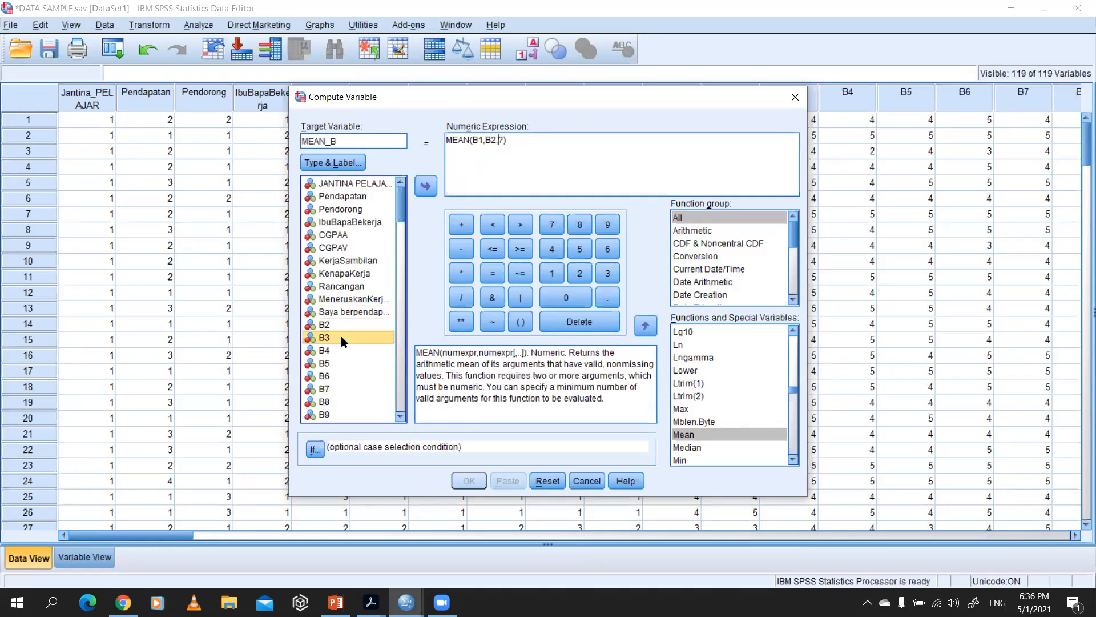
pyautogui.write(',')
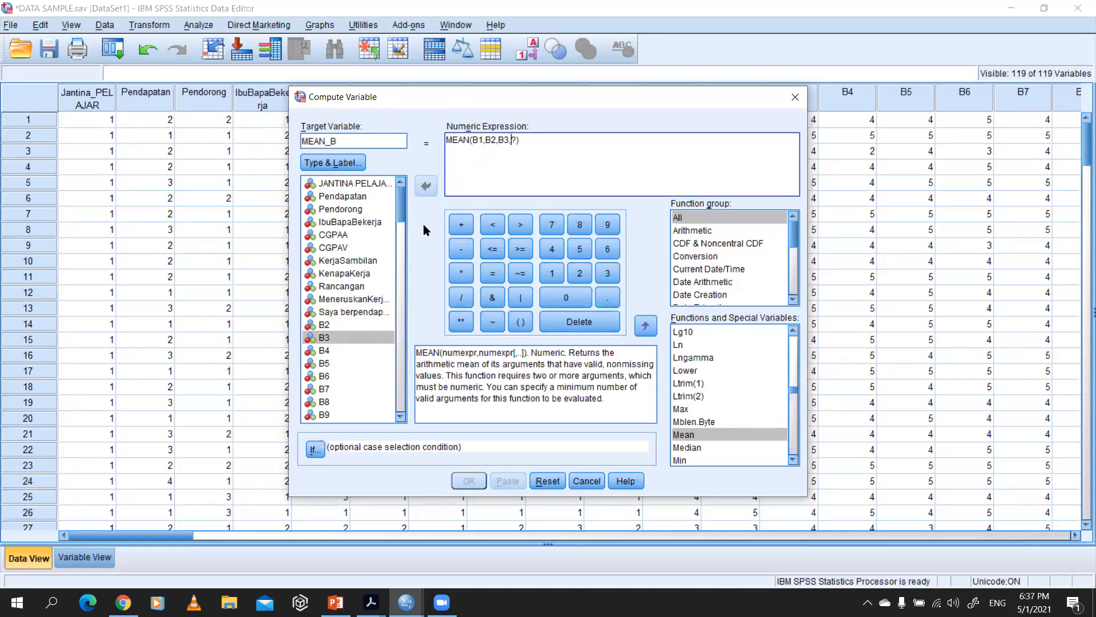
pyautogui.doubleClick(344, 351)
pyautogui.write(',')
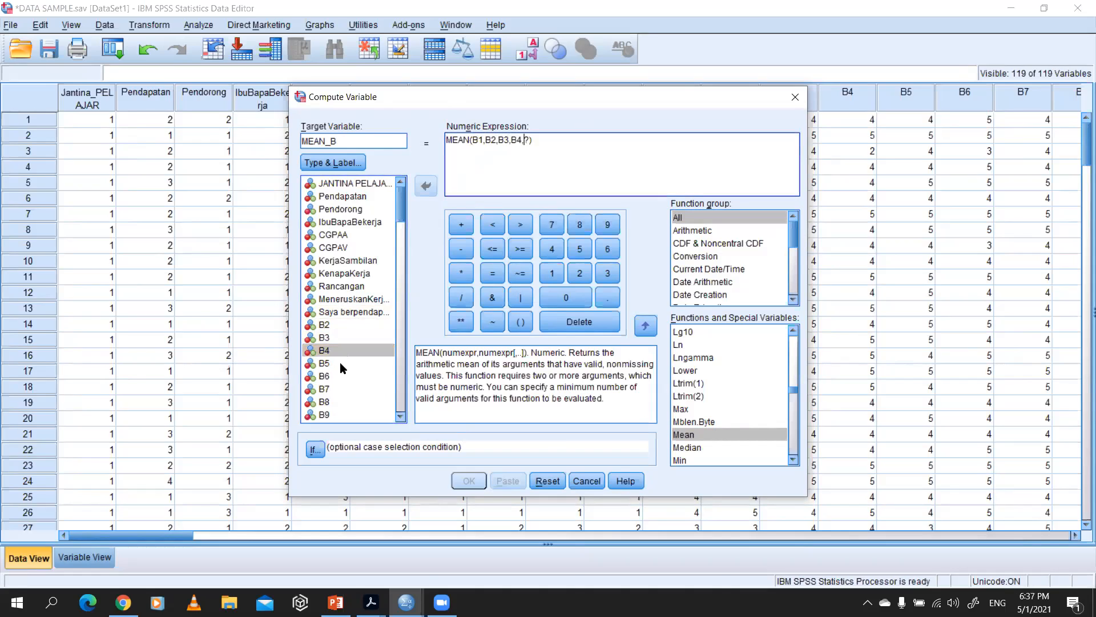
# Step: Add items B5 and B6 to the MEAN expression after B4, each followed by a comma
pyautogui.click(340, 362)
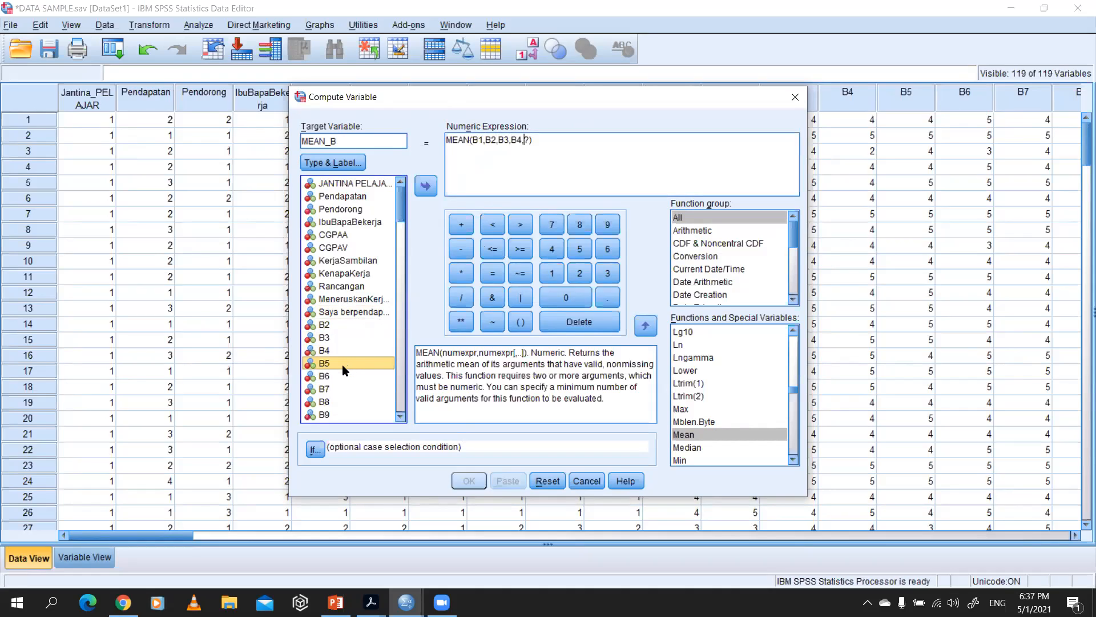
pyautogui.click(524, 141)
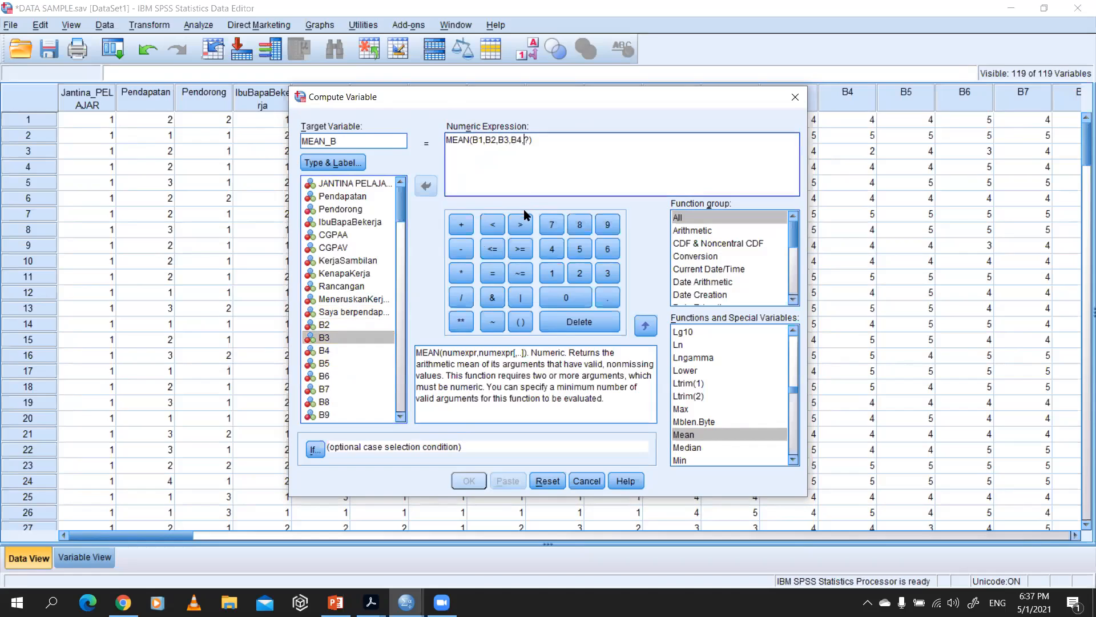
pyautogui.click(334, 363)
pyautogui.doubleClick(323, 366)
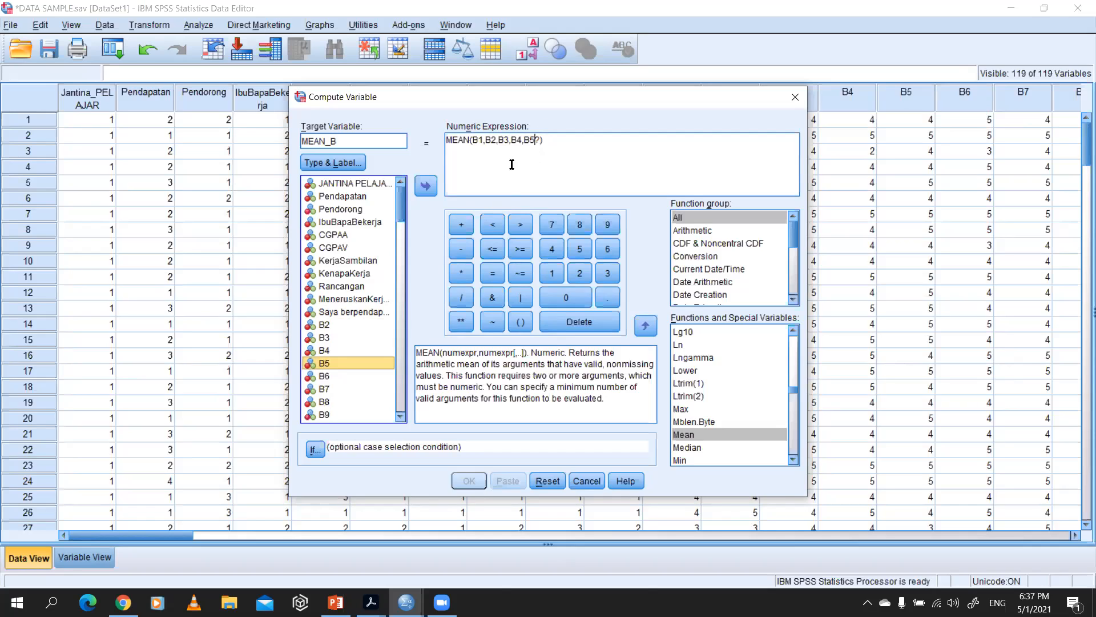
pyautogui.click(534, 140)
pyautogui.write(',')
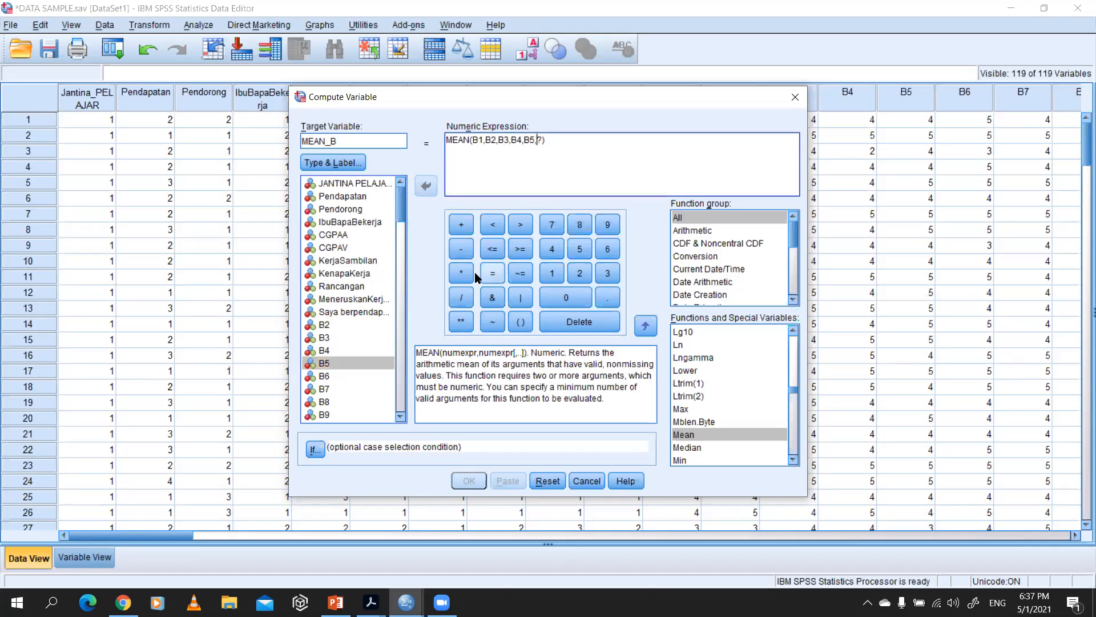
pyautogui.click(333, 375)
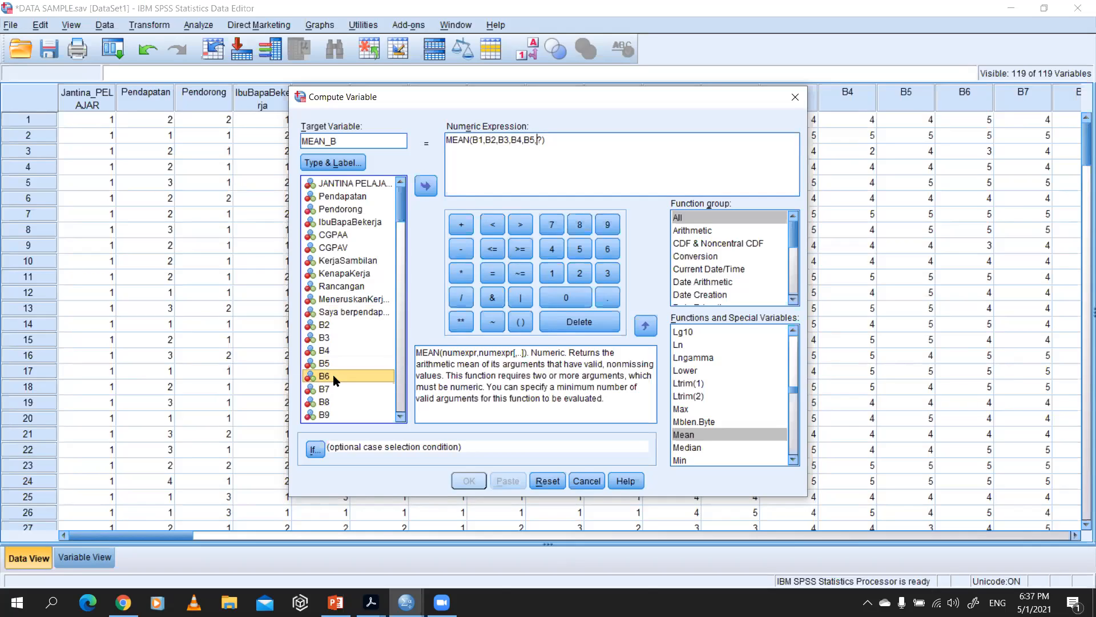
pyautogui.doubleClick(334, 375)
pyautogui.click(549, 139)
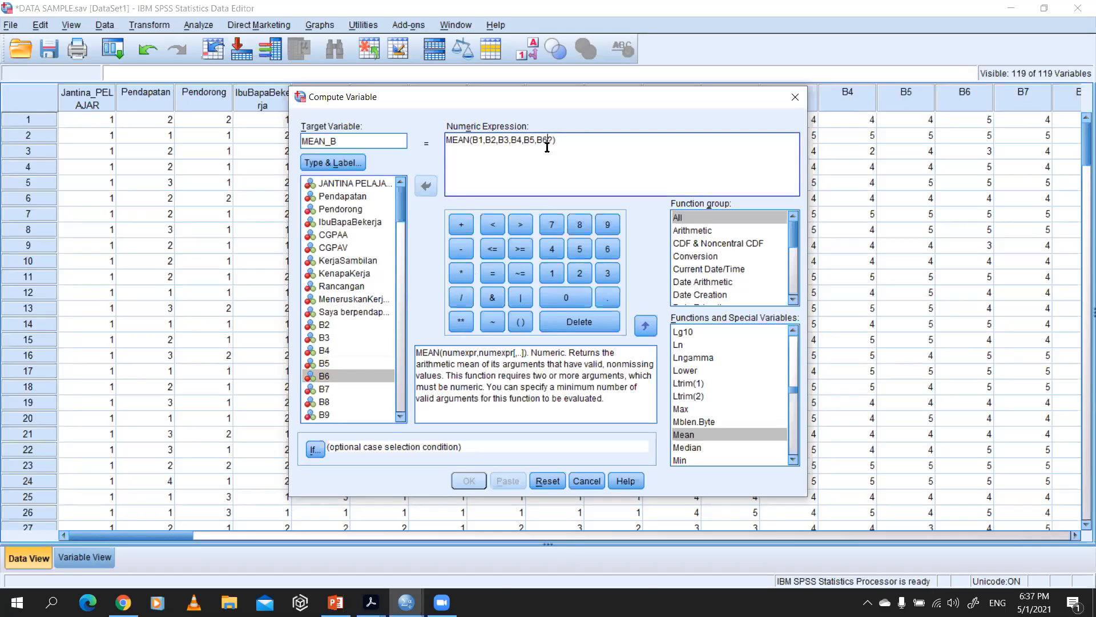
pyautogui.write(',')
# Step: Extend the MEAN expression with items B7, B8 and B9, keeping commas between them
pyautogui.doubleClick(328, 390)
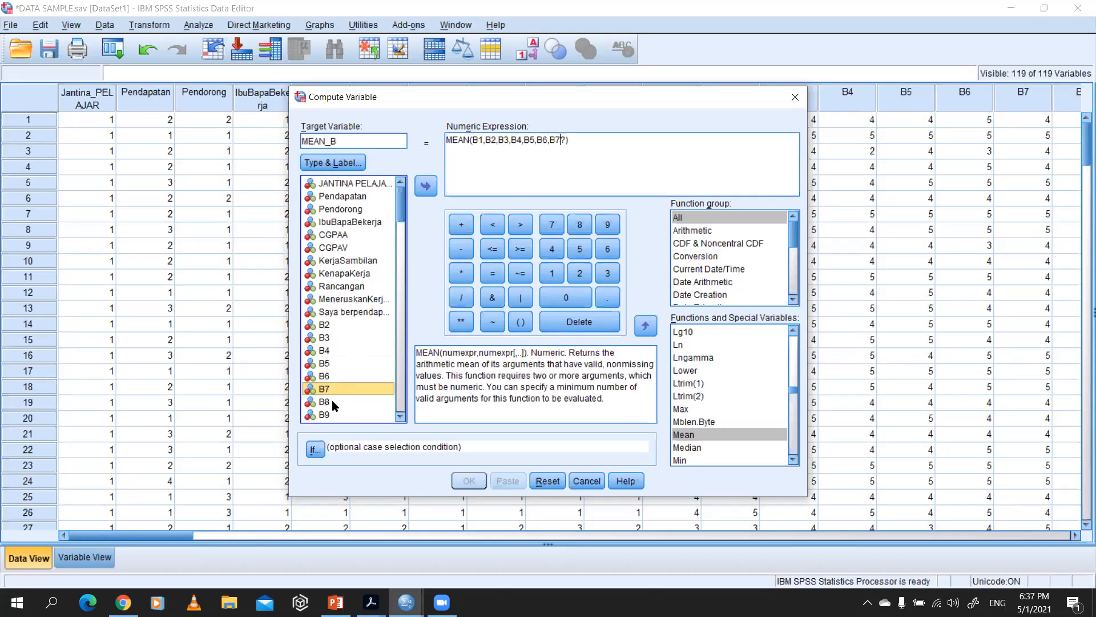
pyautogui.click(563, 139)
pyautogui.write(',')
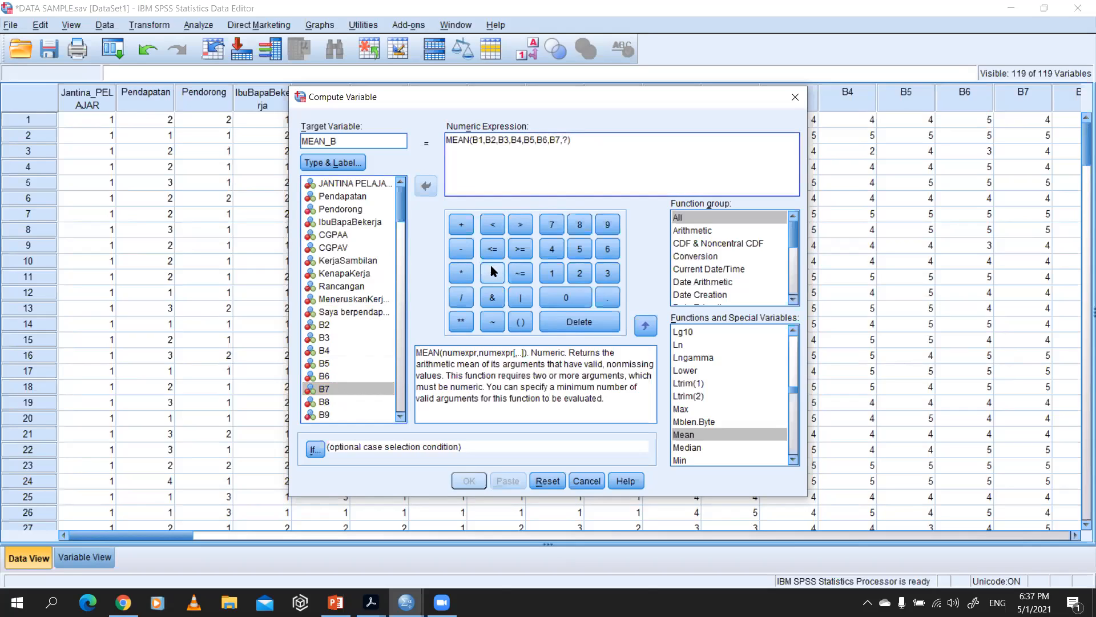
pyautogui.doubleClick(325, 402)
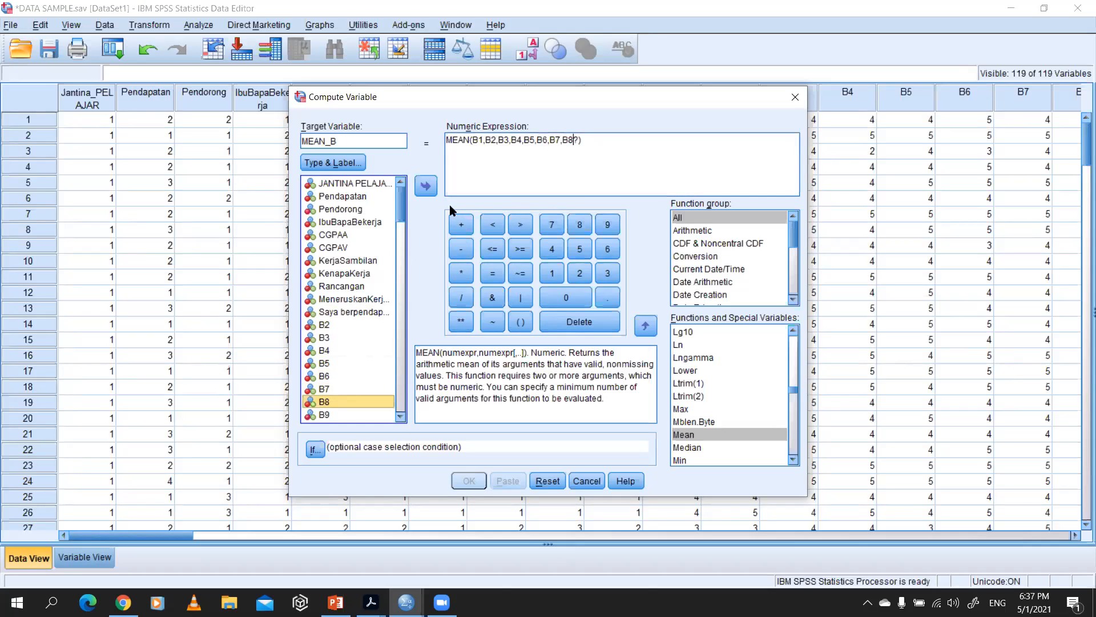
pyautogui.click(578, 169)
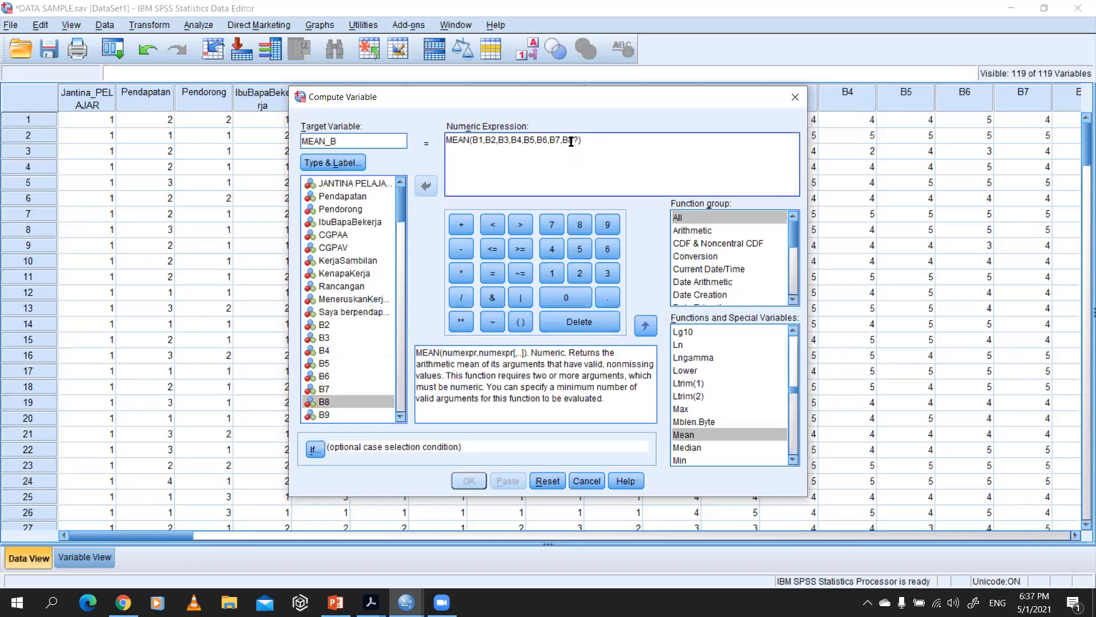
pyautogui.click(570, 138)
pyautogui.write(',')
pyautogui.click(338, 412)
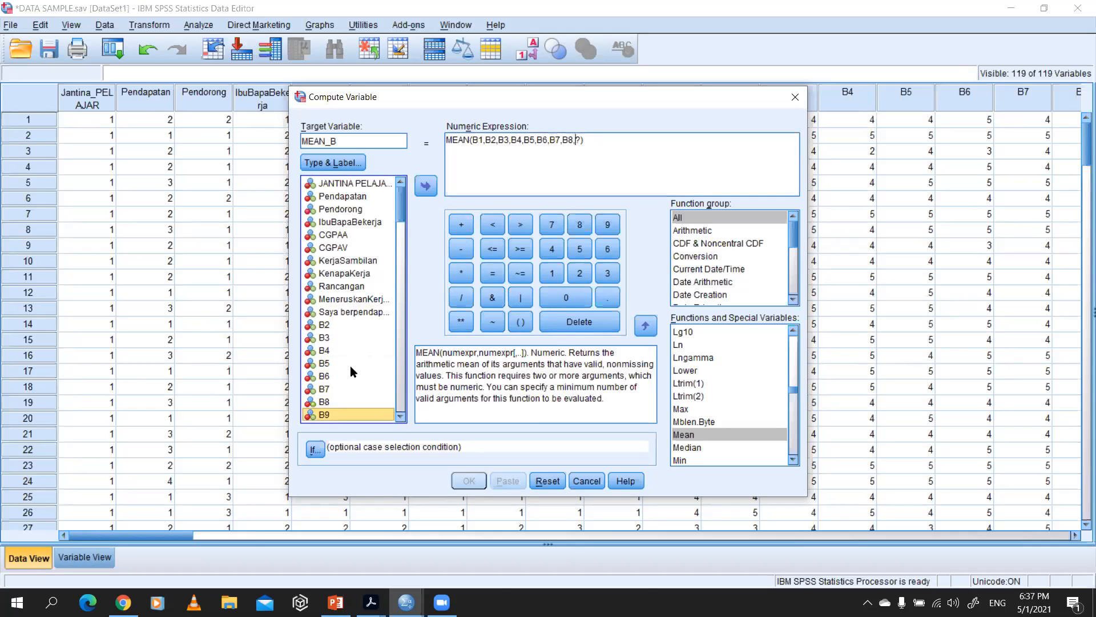
pyautogui.click(426, 185)
# Step: Complete the MEAN expression with items B10 and B11, and remove the leftover question mark placeholder
pyautogui.click(401, 417)
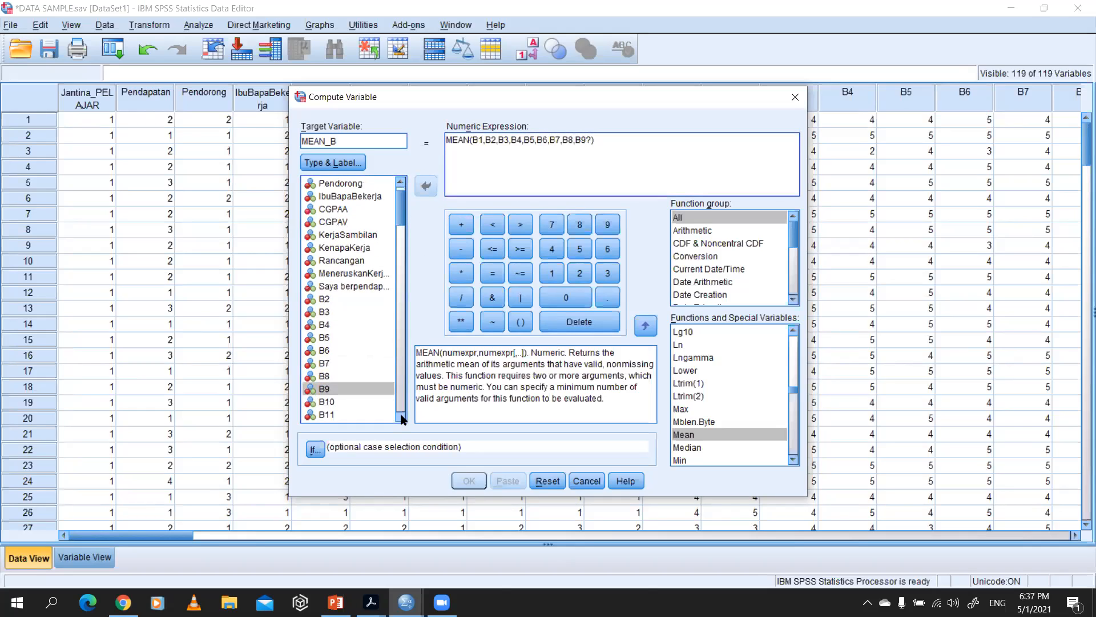
pyautogui.click(586, 140)
pyautogui.write(',')
pyautogui.click(331, 390)
pyautogui.click(426, 186)
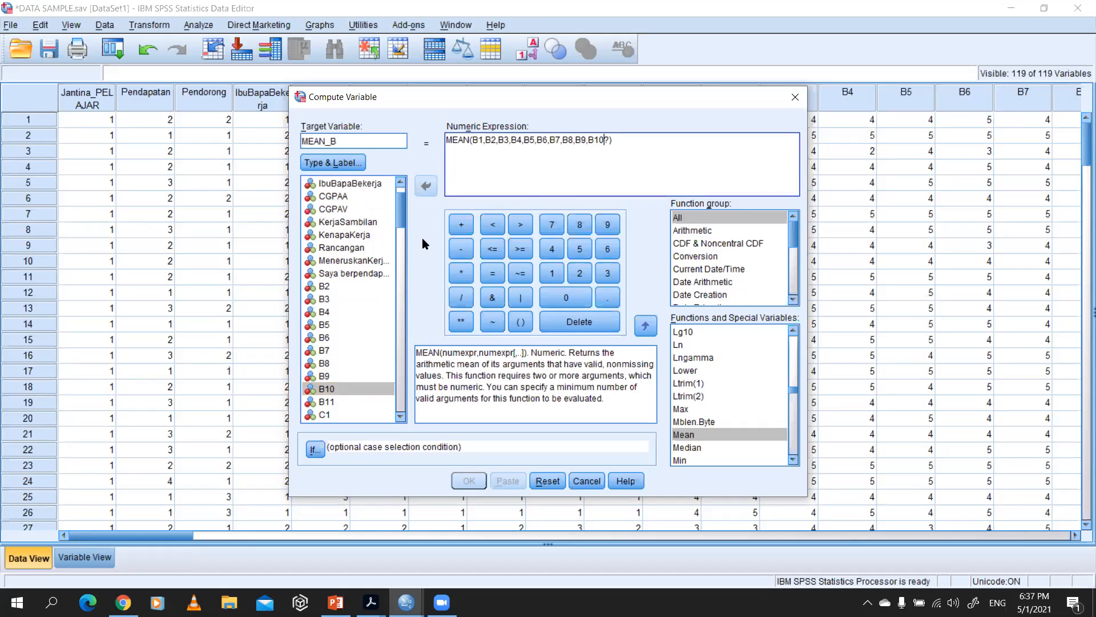
pyautogui.write(',')
pyautogui.click(329, 390)
pyautogui.click(328, 402)
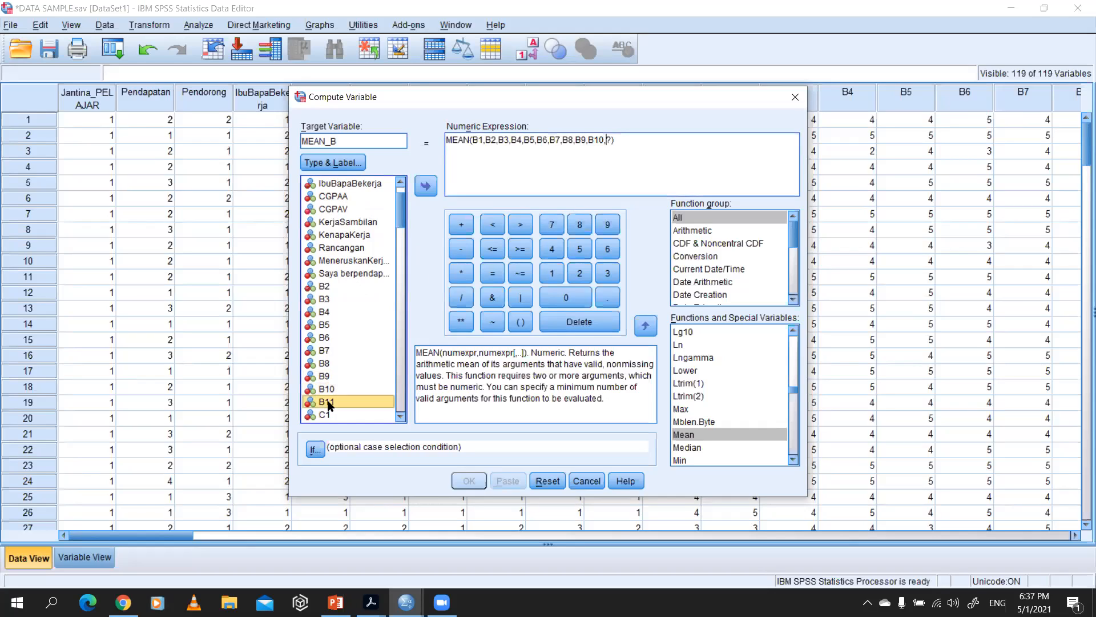
pyautogui.click(426, 186)
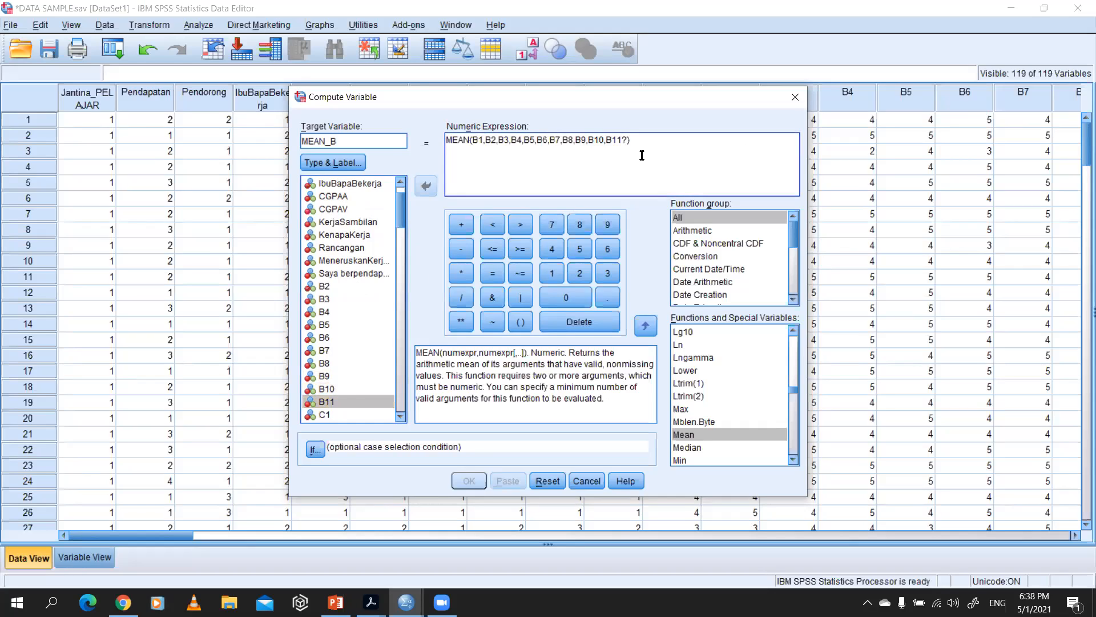
pyautogui.press('Delete')
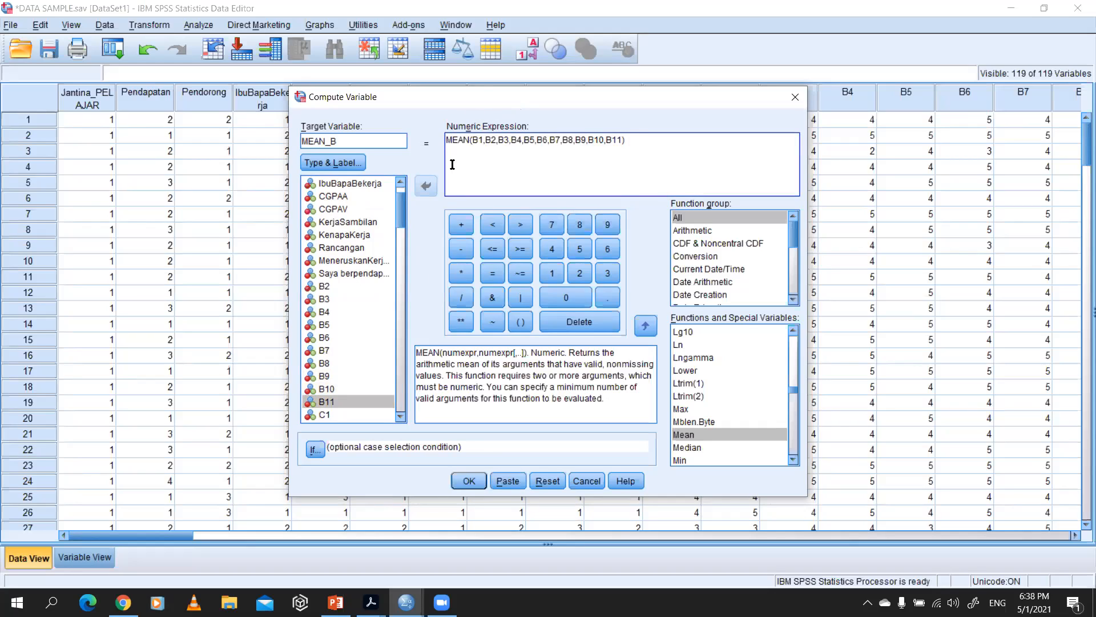
# Step: Check the item list in the finished MEAN expression and the target variable name by highlighting them
pyautogui.click(642, 143)
pyautogui.moveTo(625, 140); pyautogui.dragTo(472, 140)
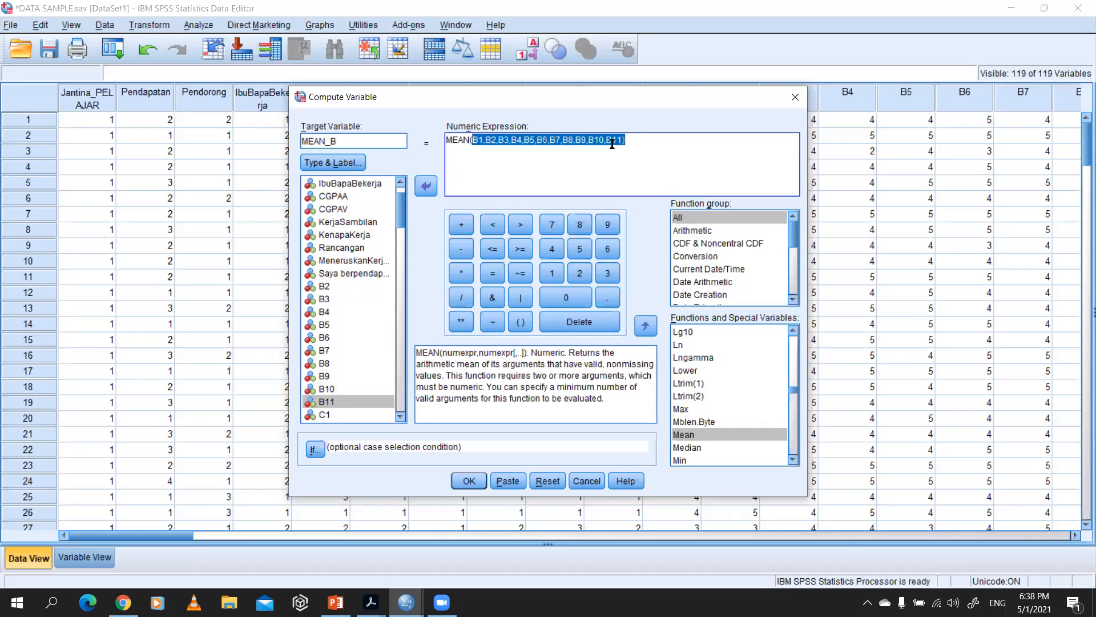
pyautogui.click(404, 147)
pyautogui.moveTo(352, 140); pyautogui.dragTo(296, 143)
pyautogui.click(346, 141)
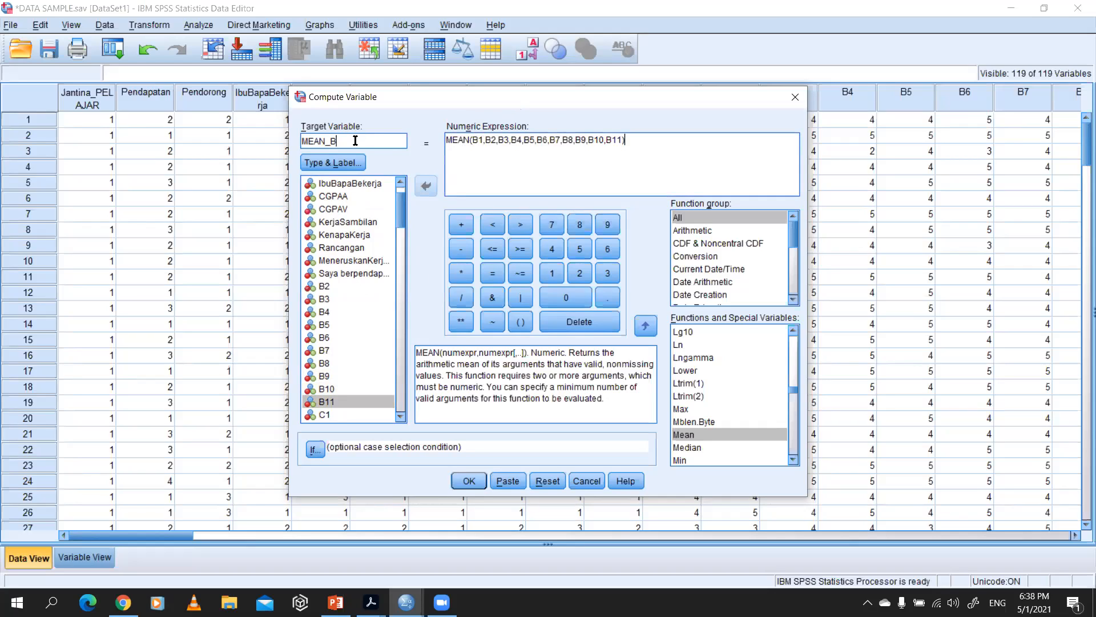
pyautogui.doubleClick(330, 141)
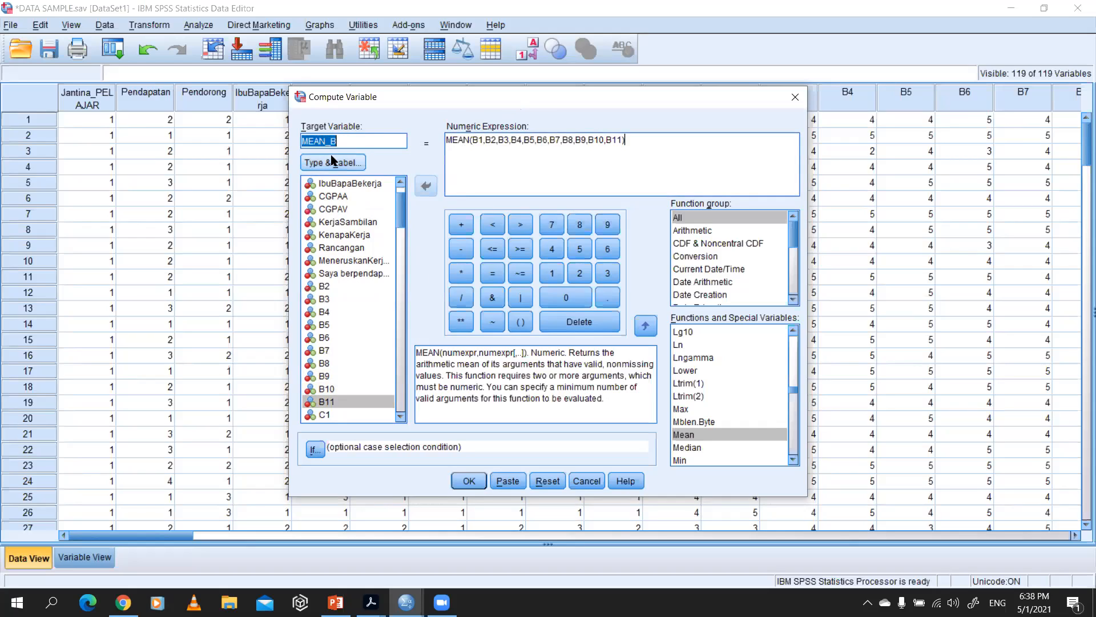
# Step: Rename the target variable to TOTAL_B and run the computation of the mean of B1 to B11
pyautogui.click(328, 141)
pyautogui.doubleClick(328, 140)
pyautogui.moveTo(327, 140)
pyautogui.mouseDown()
pyautogui.moveTo(314, 141)
pyautogui.moveTo(325, 142)
pyautogui.mouseUp()
pyautogui.write('TOTAL')
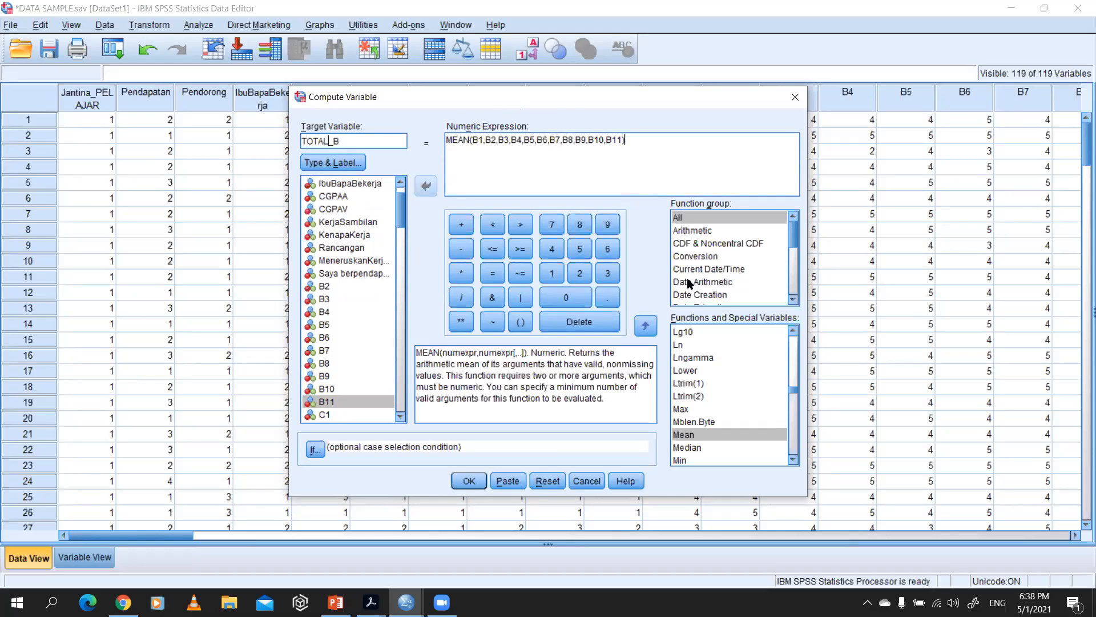
pyautogui.click(469, 481)
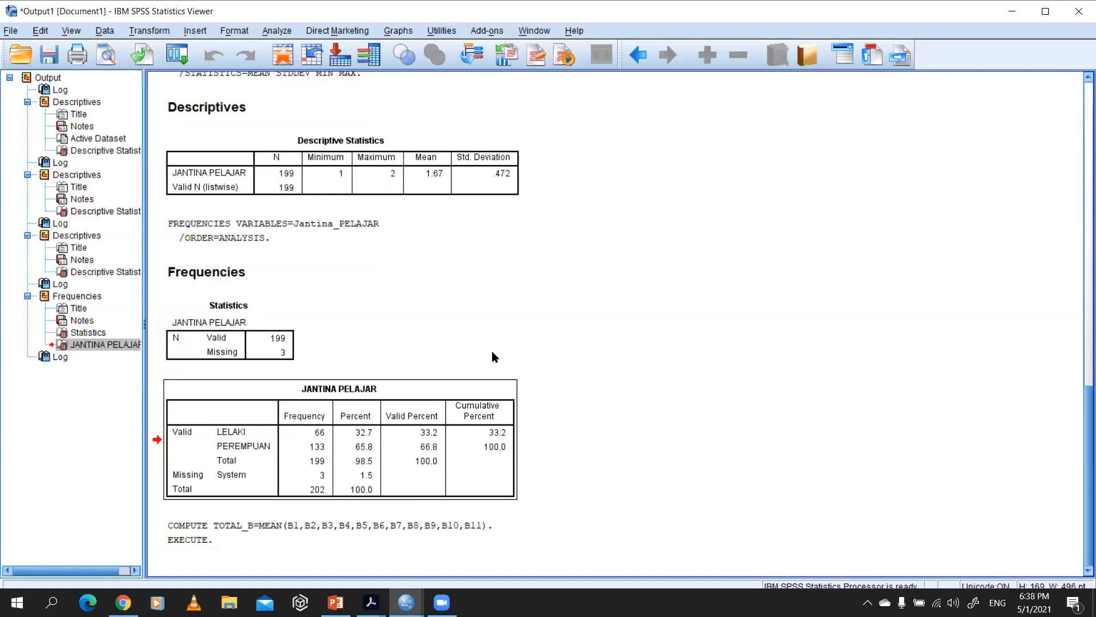
# Step: Return to the data editor and locate the computed TOTAL_B variable at the end of the variable definitions
pyautogui.hotkey('alt', 'Tab')
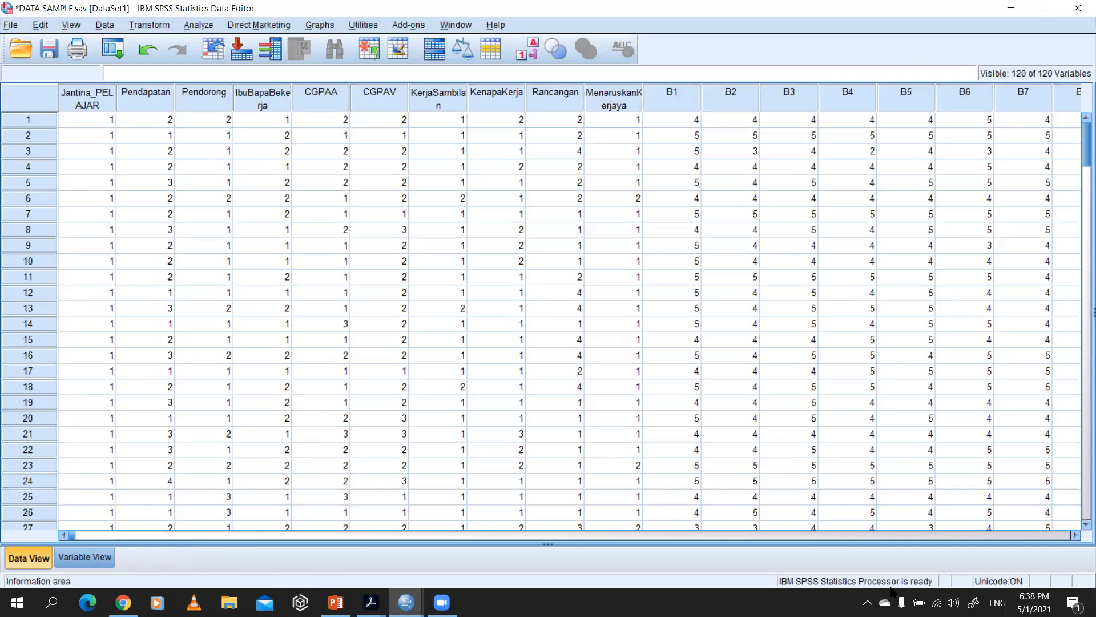
pyautogui.moveTo(73, 536)
pyautogui.mouseDown()
pyautogui.moveTo(533, 551)
pyautogui.moveTo(218, 536)
pyautogui.moveTo(72, 554)
pyautogui.mouseUp()
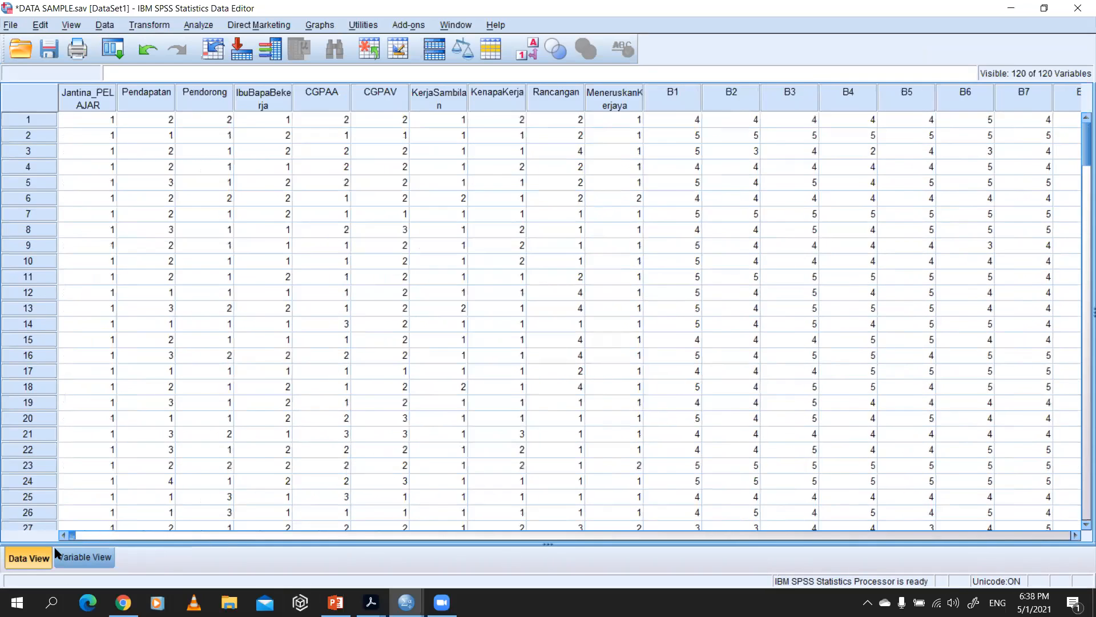
pyautogui.click(83, 557)
pyautogui.scroll(-15, 97, 318)
pyautogui.scroll(-20, 111, 386)
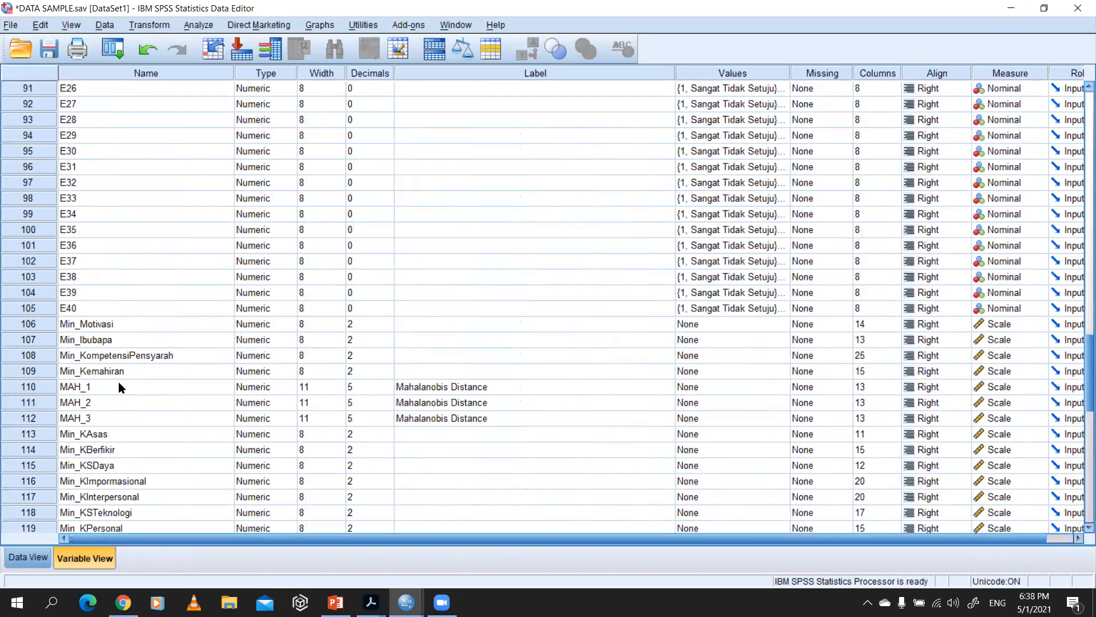
pyautogui.scroll(8, 112, 246)
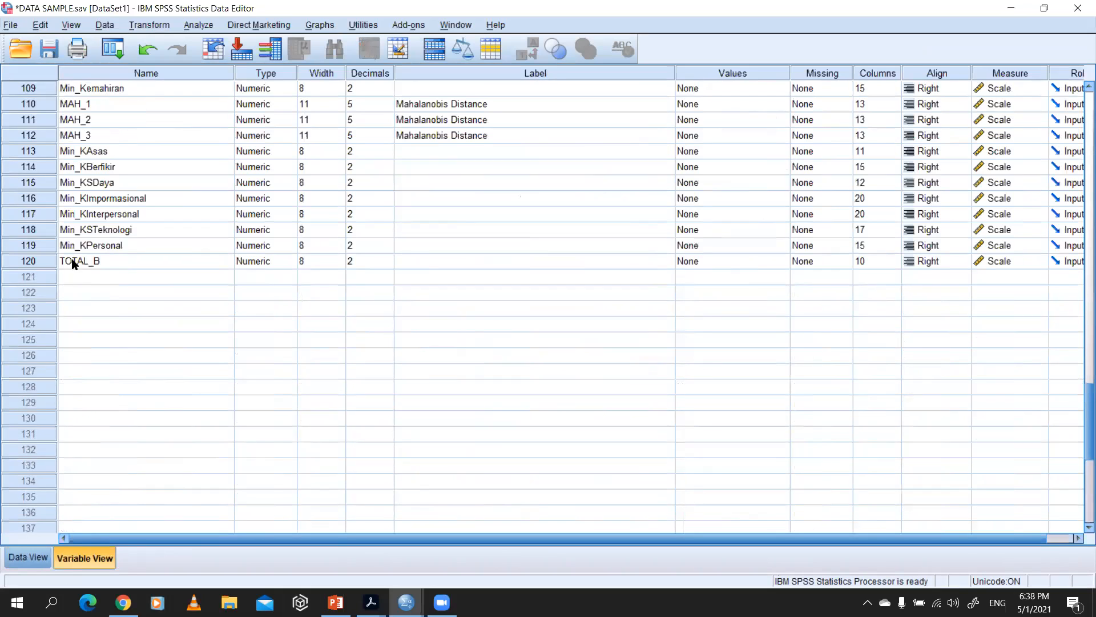
pyautogui.click(73, 263)
pyautogui.click(36, 263)
pyautogui.click(119, 288)
pyautogui.click(94, 265)
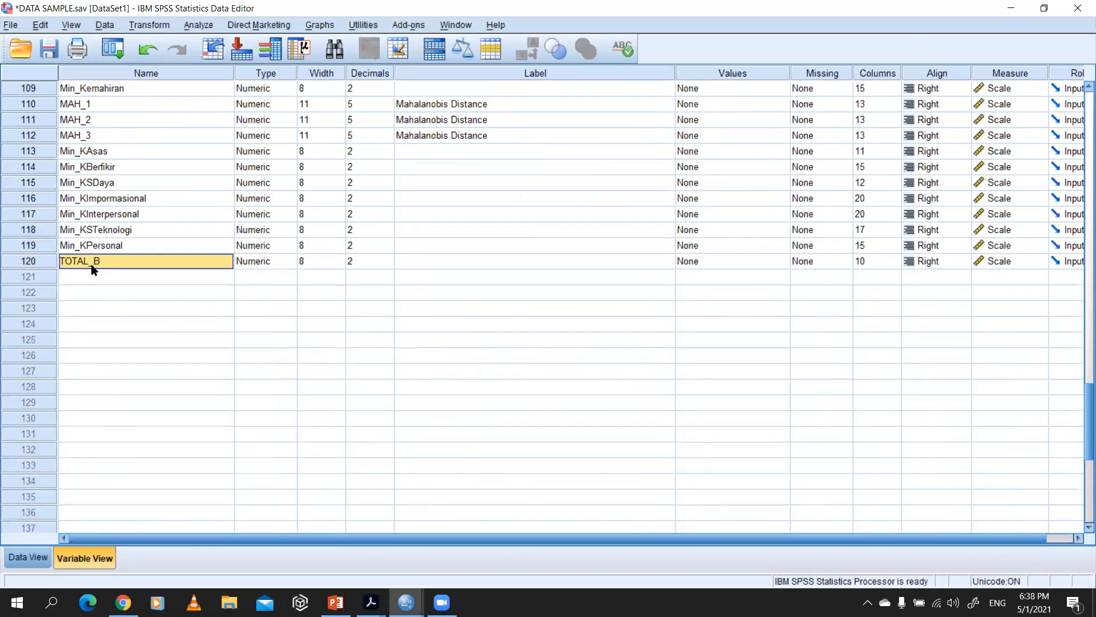
pyautogui.click(48, 264)
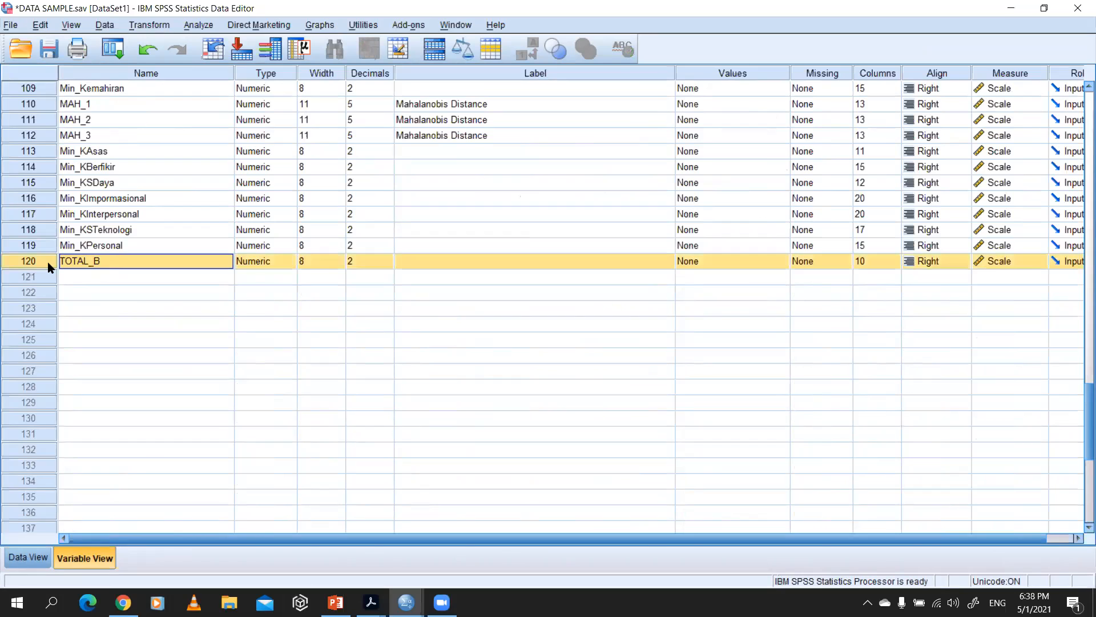
# Step: Start a Descriptives analysis and add TOTAL_B to the variables to analyse
pyautogui.click(191, 25)
pyautogui.moveTo(269, 60)
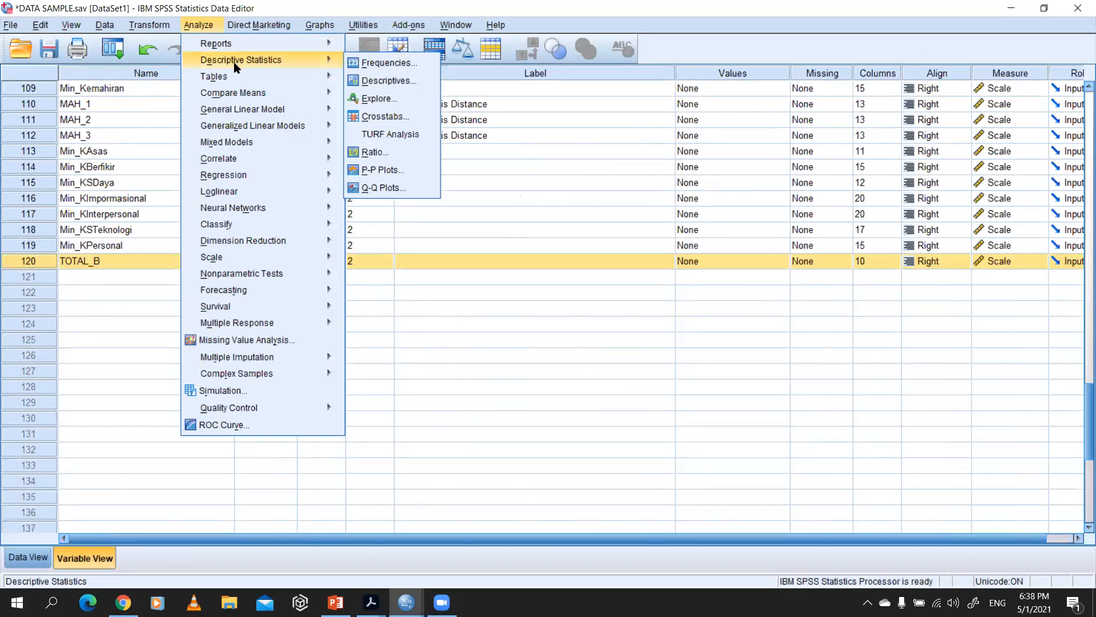
pyautogui.click(366, 83)
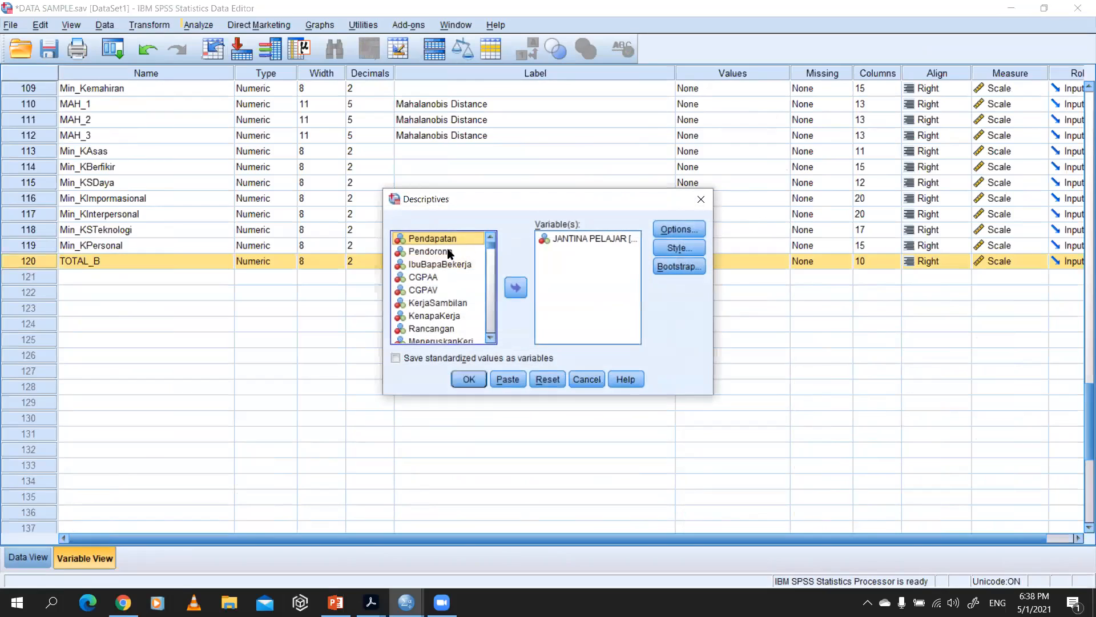
pyautogui.scroll(-10, 464, 308)
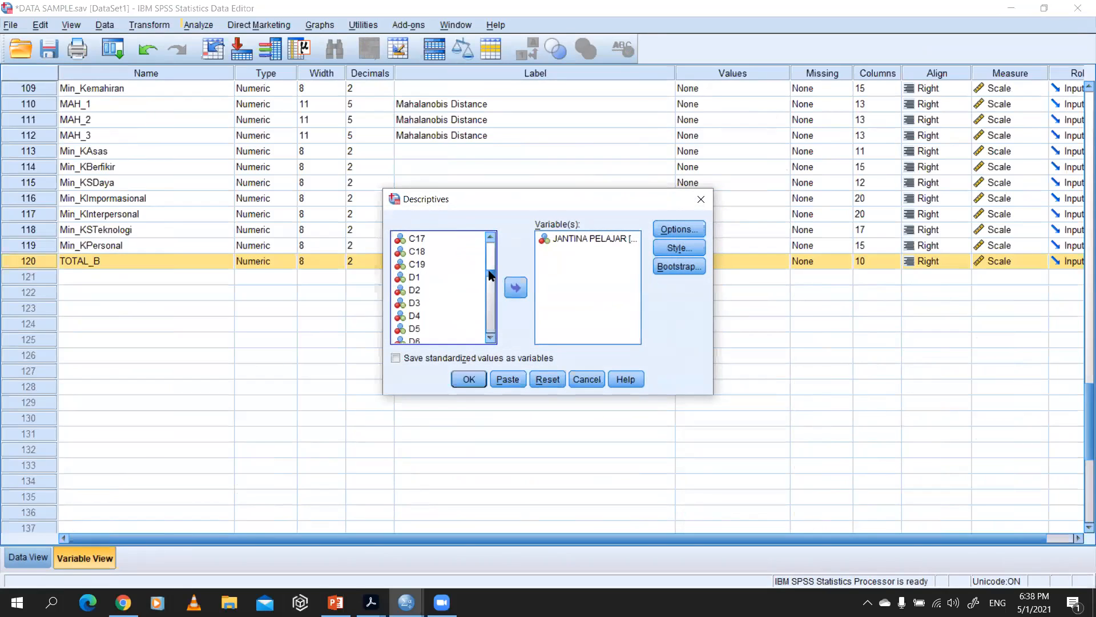
pyautogui.moveTo(490, 275); pyautogui.dragTo(488, 351)
pyautogui.click(440, 338)
pyautogui.click(515, 287)
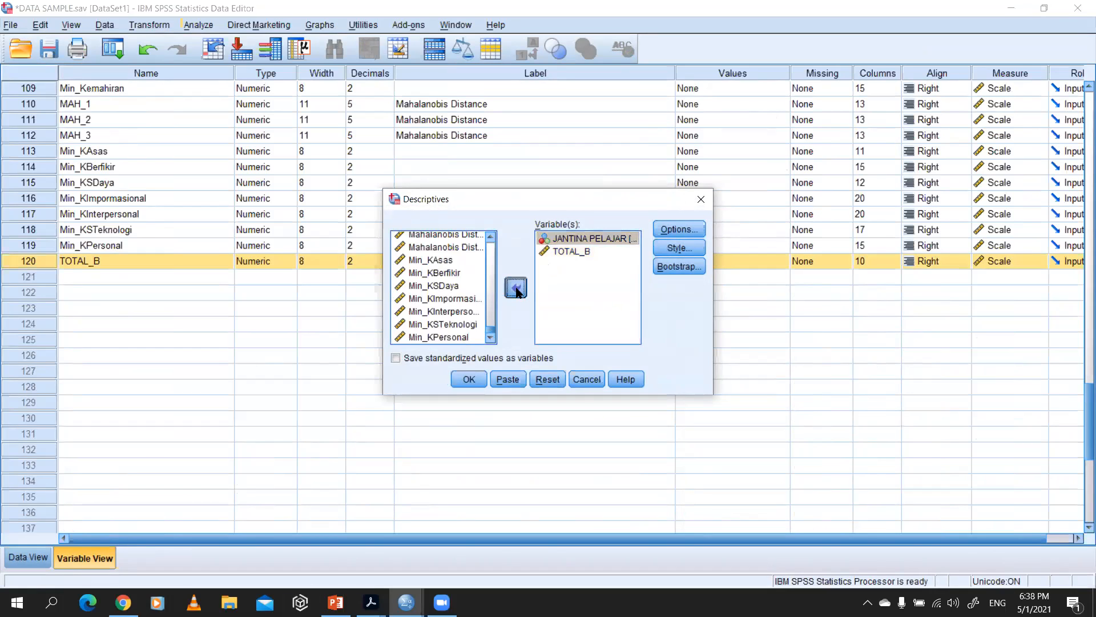
# Step: Remove JANTINA PELAJAR from the Descriptives variables, check the statistics options and run the analysis for TOTAL_B
pyautogui.click(516, 287)
pyautogui.click(678, 230)
pyautogui.click(500, 417)
pyautogui.click(467, 380)
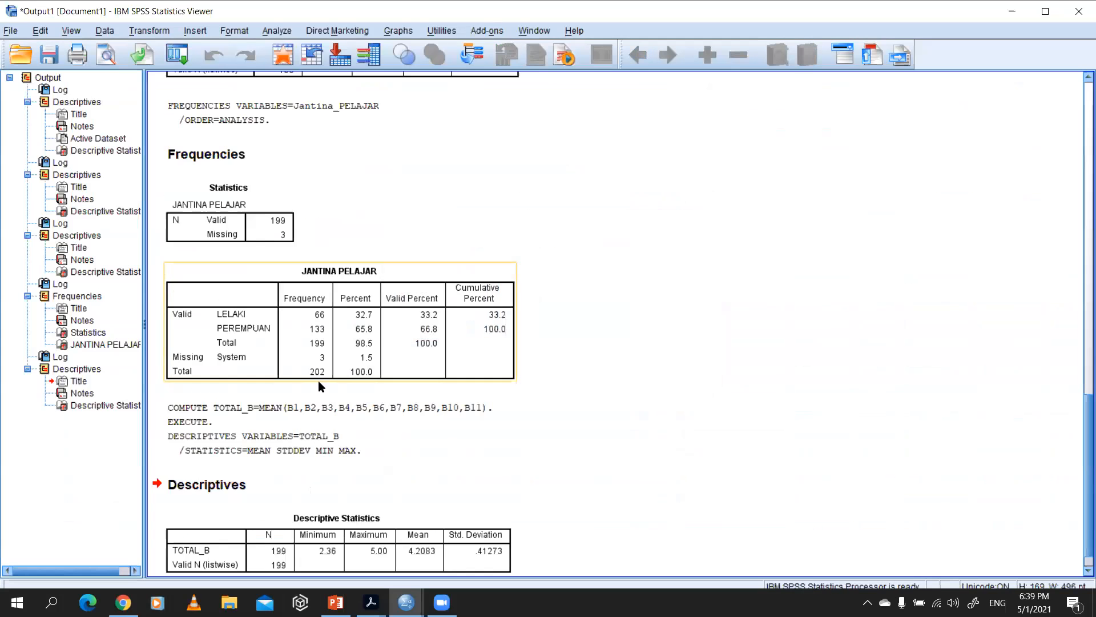
# Step: Examine the mean and standard deviation of TOTAL_B in the new Descriptive Statistics table
pyautogui.scroll(-1, 317, 380)
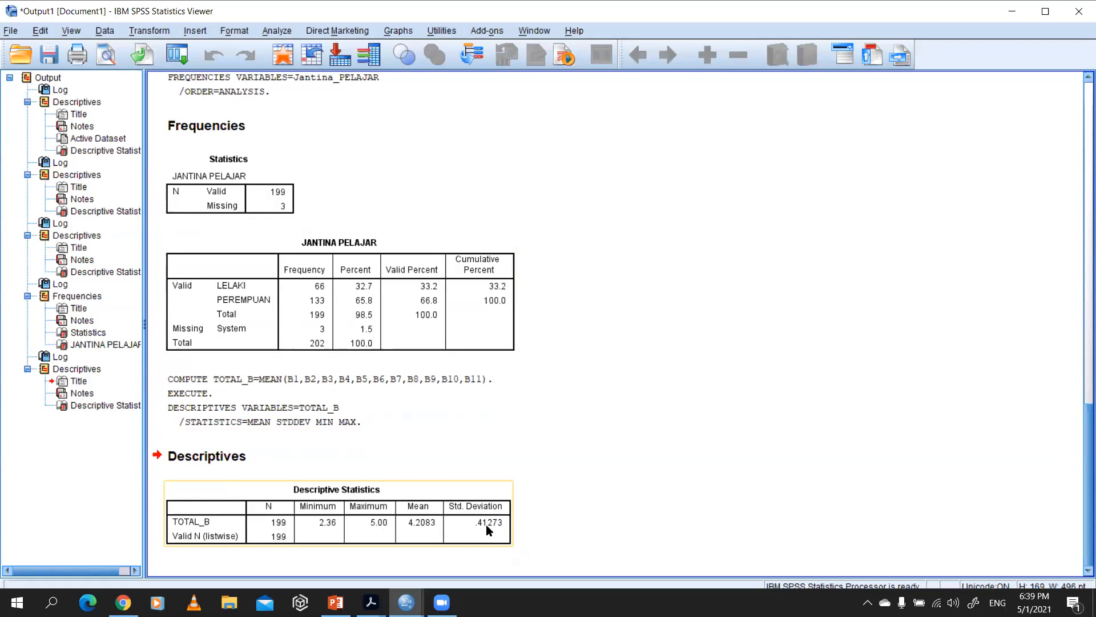
pyautogui.click(434, 435)
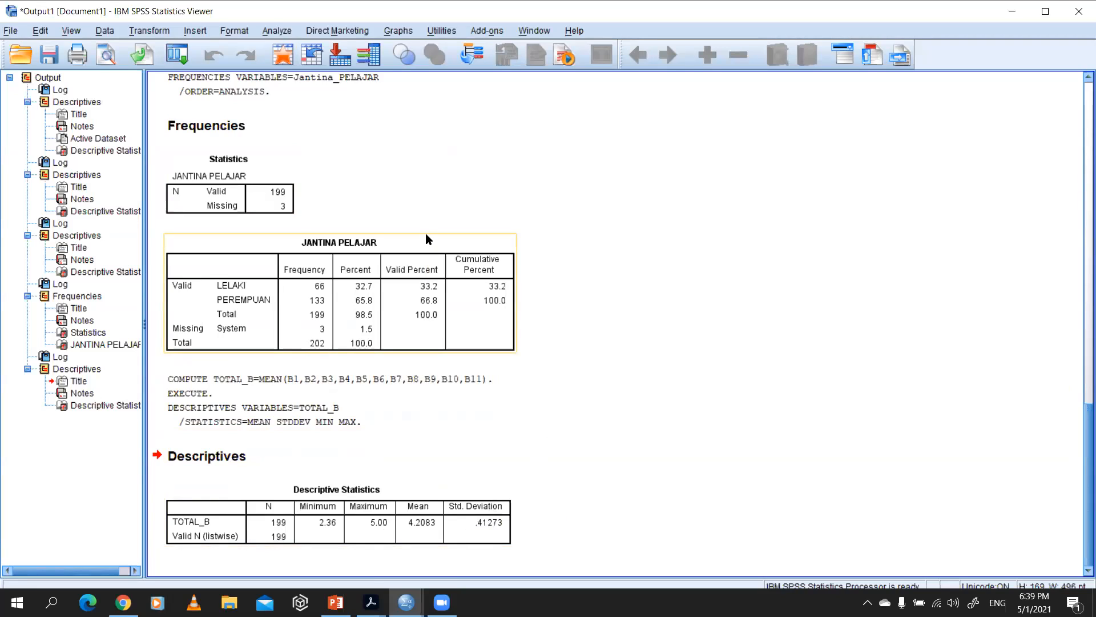
pyautogui.click(471, 512)
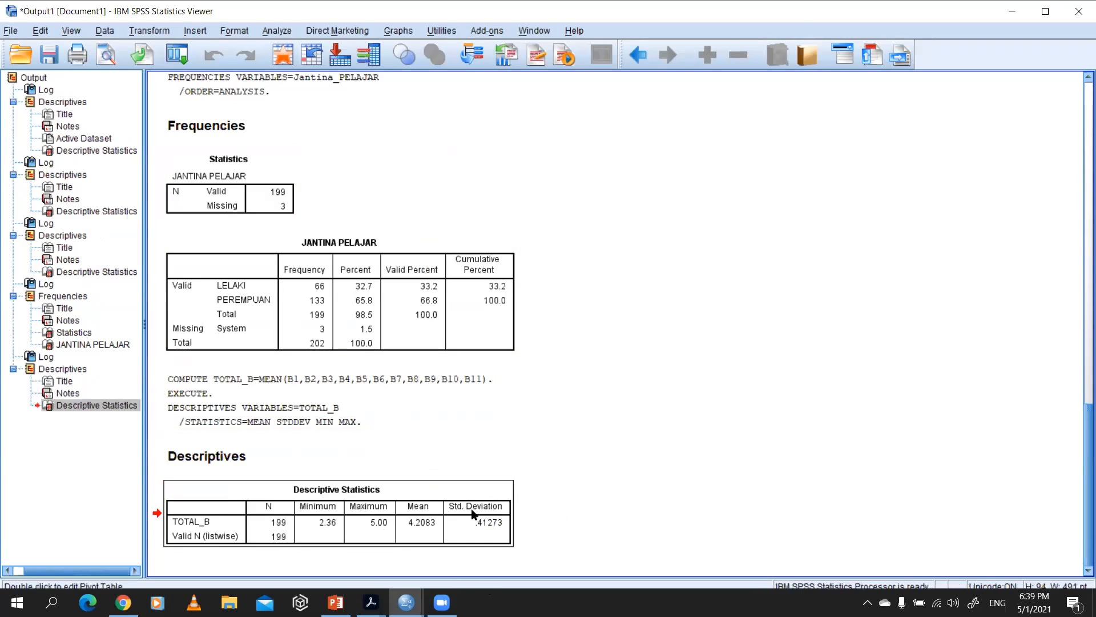
pyautogui.click(585, 462)
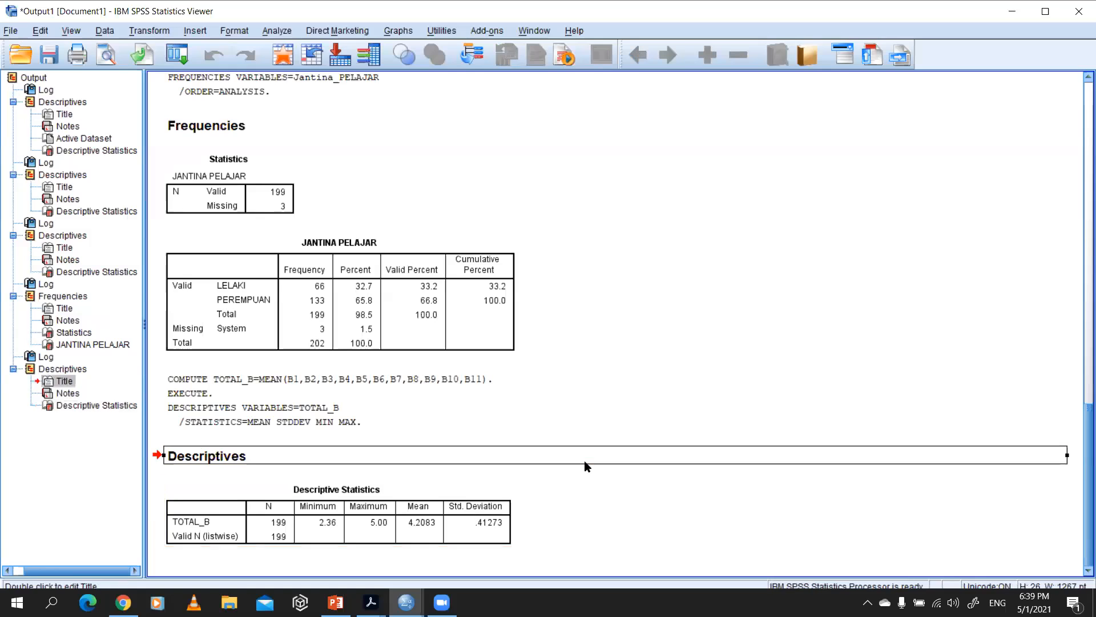
pyautogui.click(483, 512)
# Step: Return to the variable definitions and compare TOTAL_B with the existing computed variables Min_KAsas to Min_KPersonal
pyautogui.hotkey('alt', 'Tab')
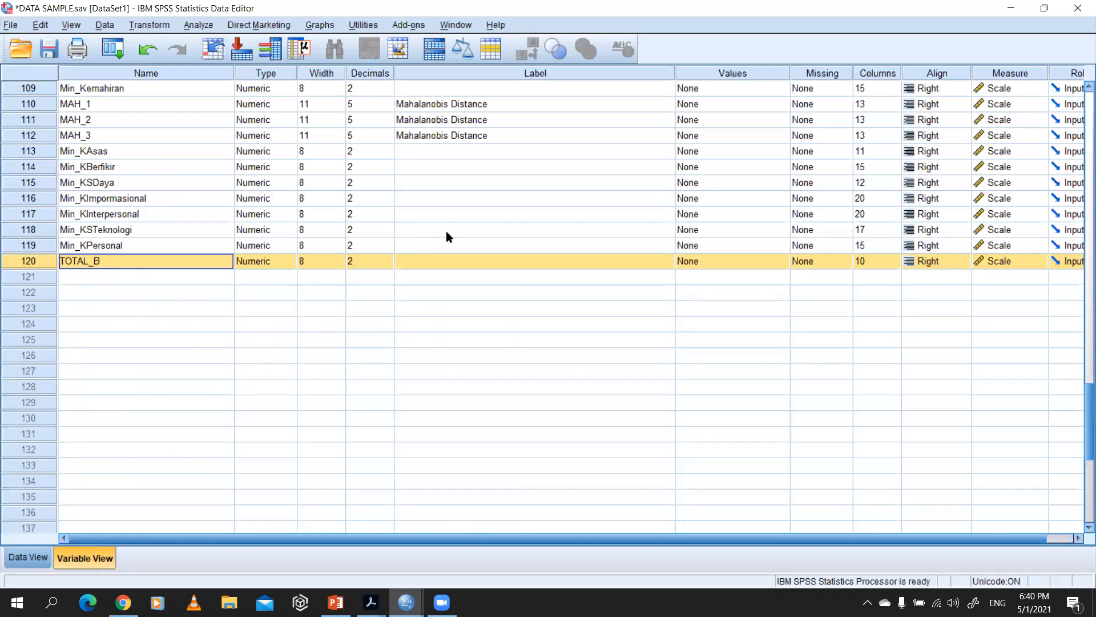
pyautogui.click(142, 284)
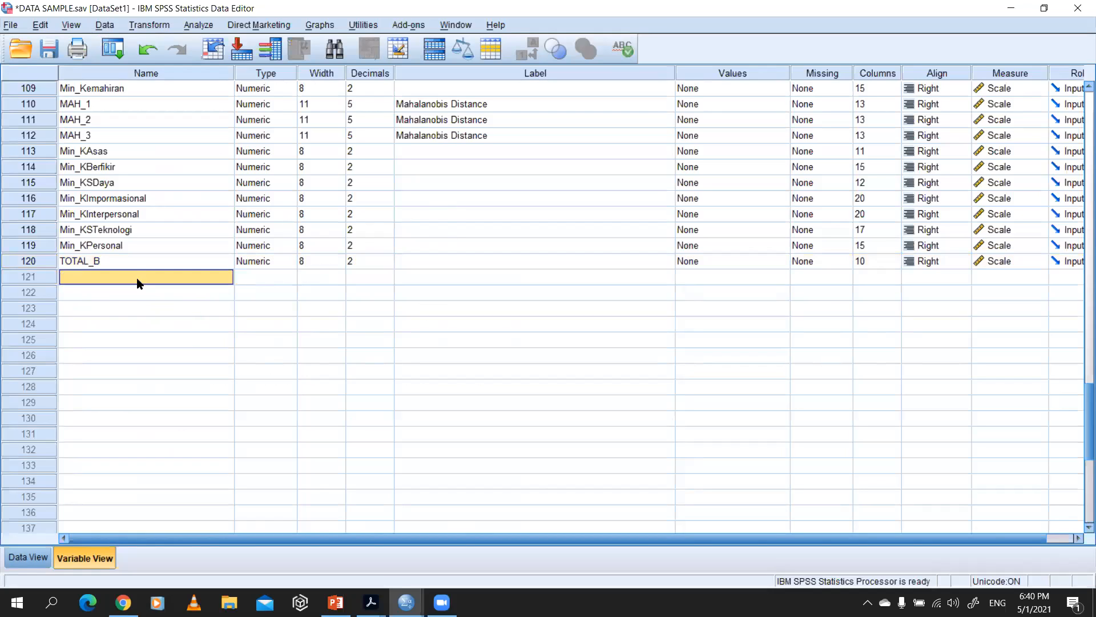
pyautogui.click(100, 151)
pyautogui.click(30, 262)
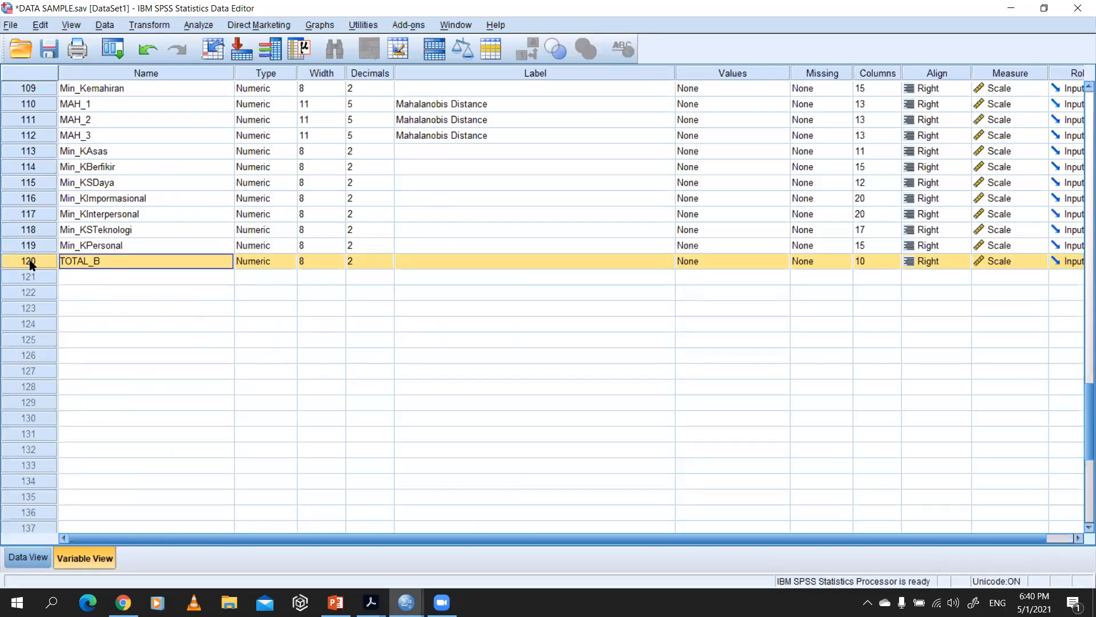
pyautogui.click(120, 151)
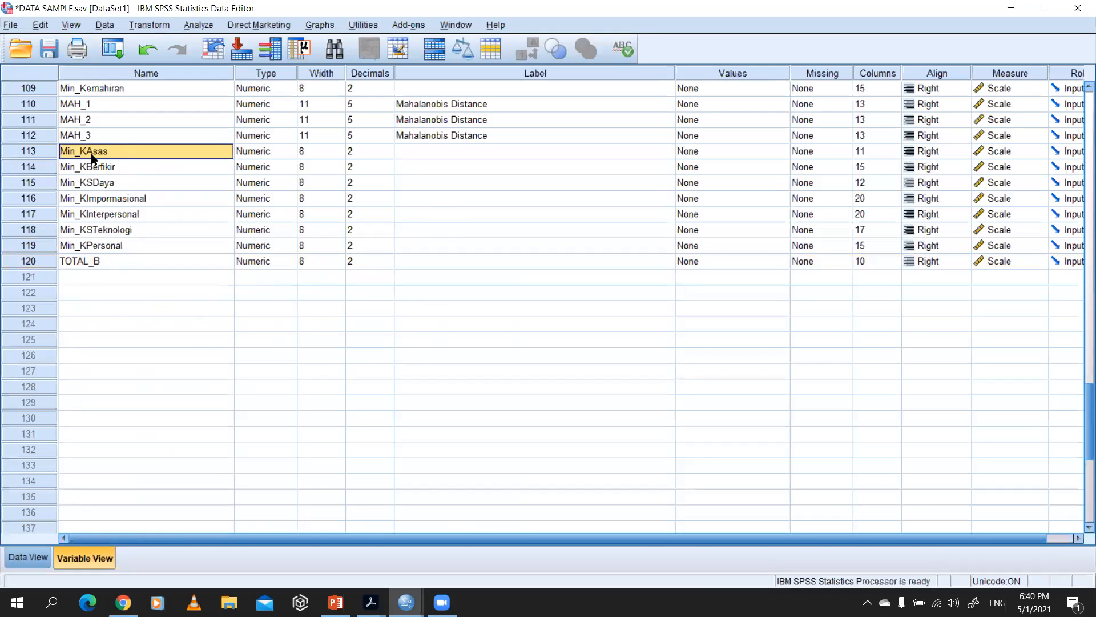
pyautogui.click(111, 247)
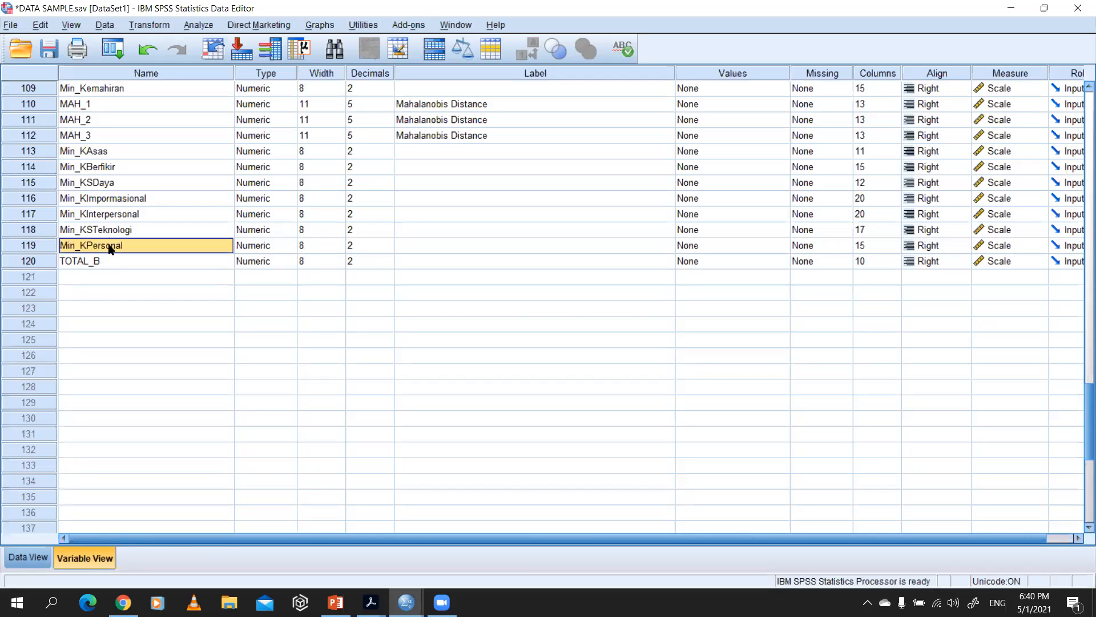
pyautogui.click(98, 157)
# Step: Review the computed mean variables Min_Motivasi, Min_Ibubapa, Min_KompetensiPensyarah and Min_Kemahiran one by one
pyautogui.scroll(2, 100, 157)
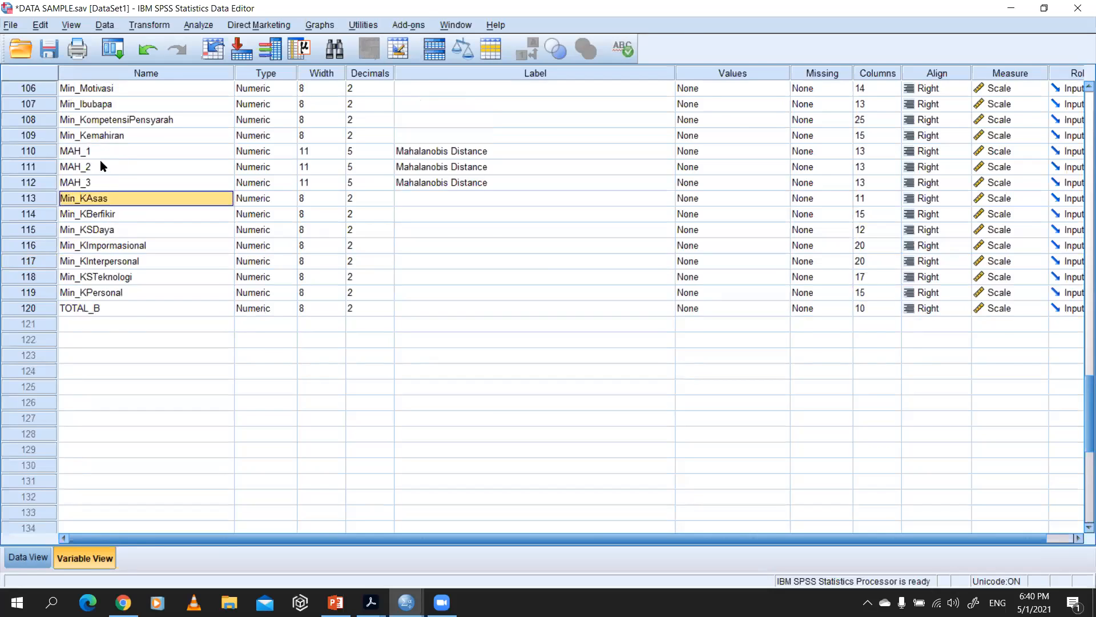
pyautogui.click(101, 136)
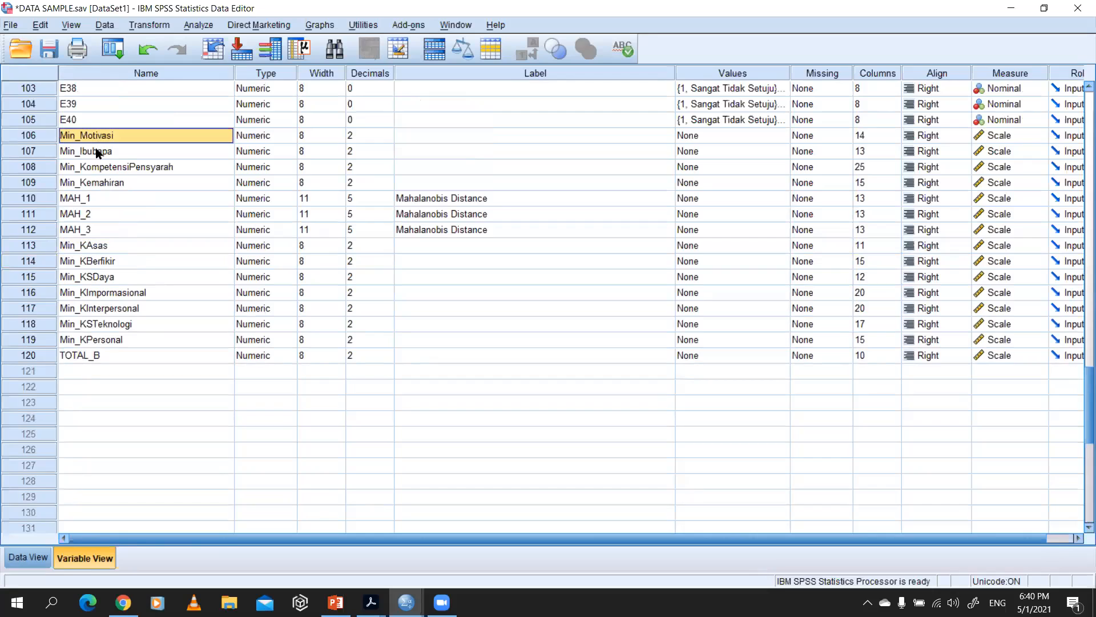
pyautogui.click(100, 155)
pyautogui.click(102, 173)
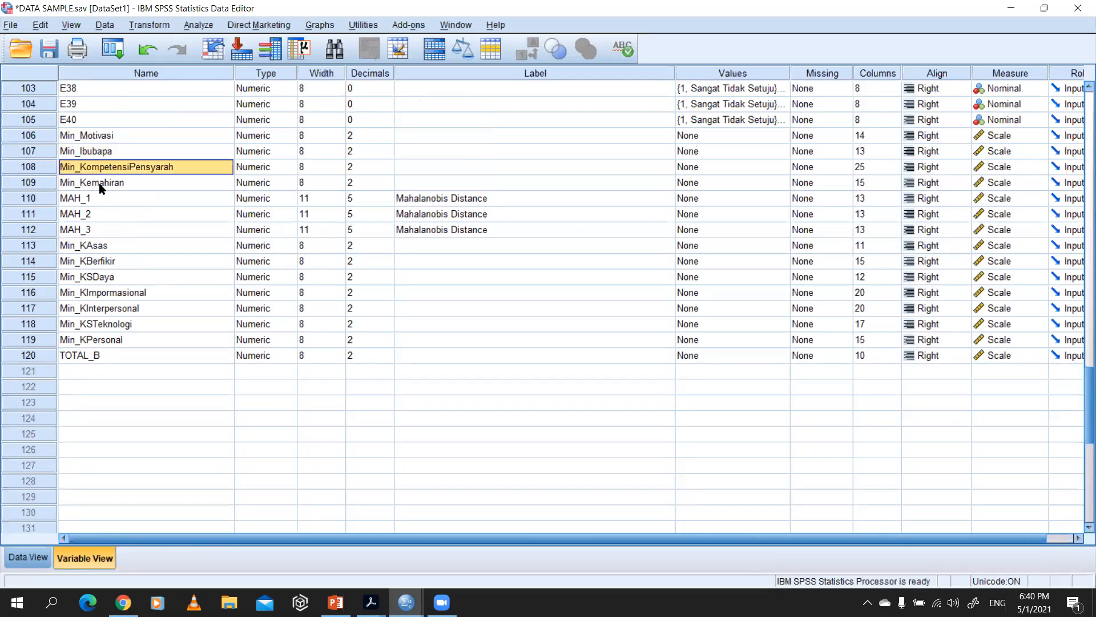
pyautogui.click(103, 187)
# Step: Go through the computed mean variables from Min_KAsas down to Min_KPersonal
pyautogui.click(94, 250)
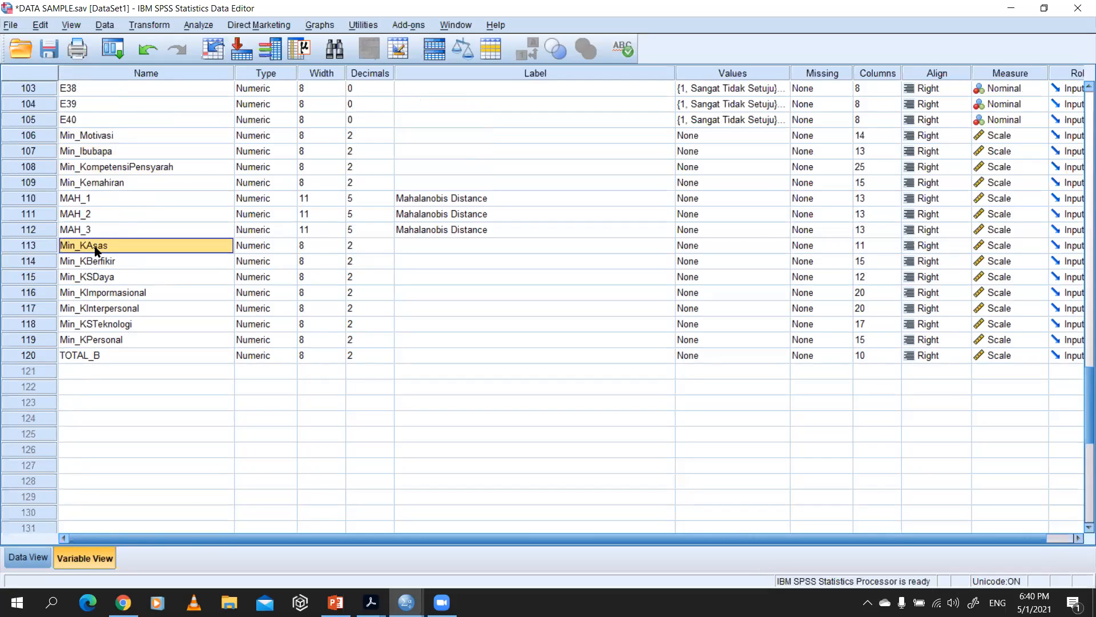
pyautogui.click(98, 263)
pyautogui.click(99, 279)
pyautogui.click(99, 296)
pyautogui.click(98, 321)
pyautogui.click(101, 341)
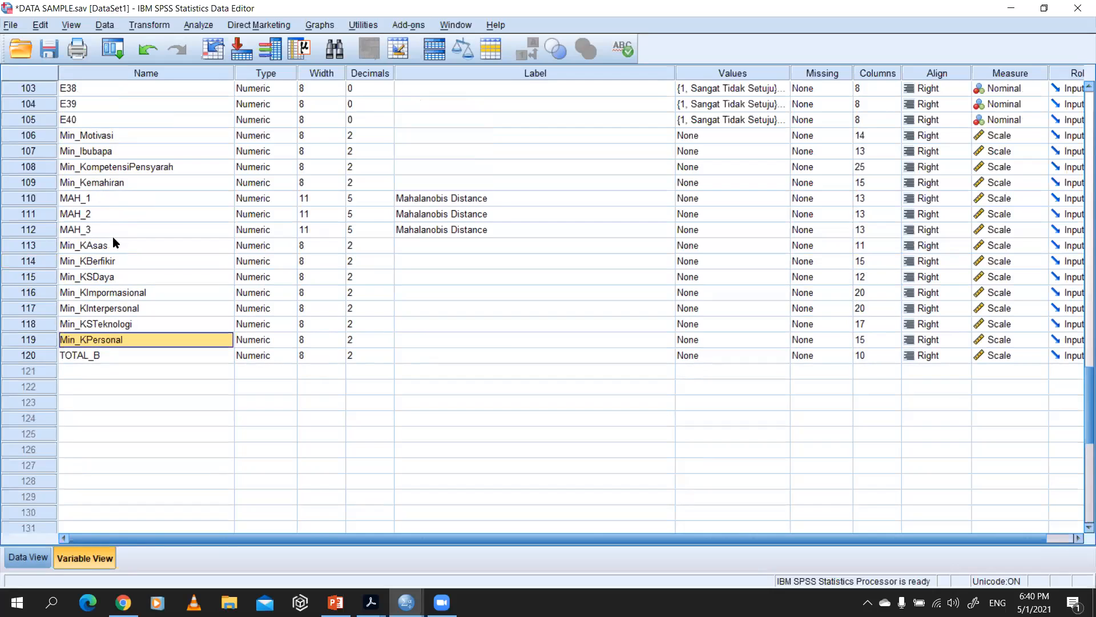
# Step: Select Min_Motivasi, view the TOTAL_B Descriptives output once more, and return to the variable definitions
pyautogui.click(106, 135)
pyautogui.hotkey('alt', 'Tab')
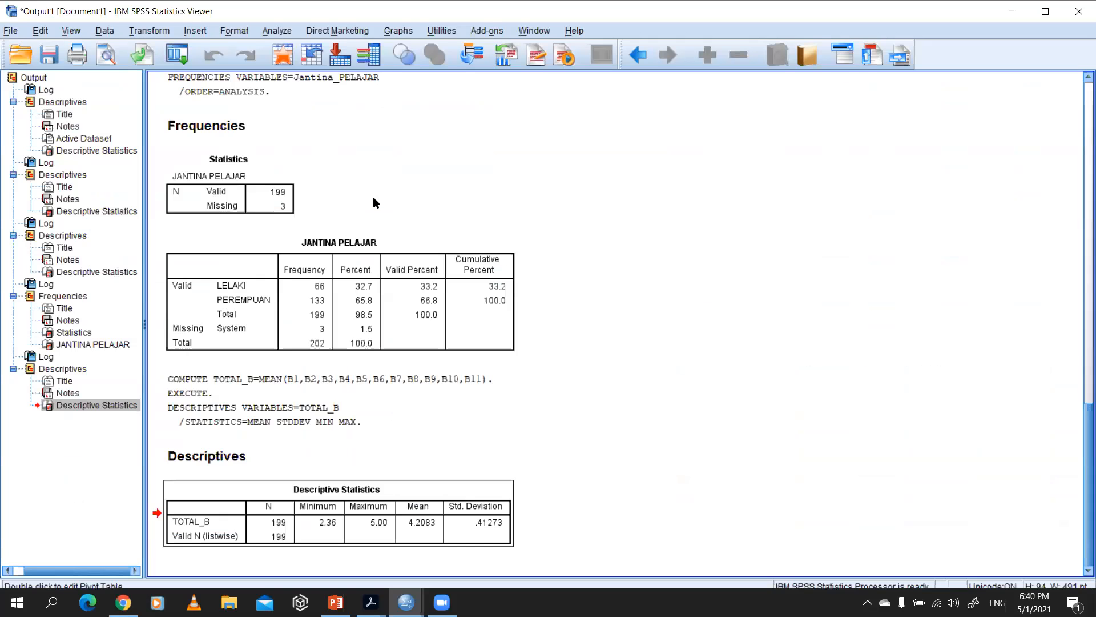
pyautogui.hotkey('alt', 'Tab')
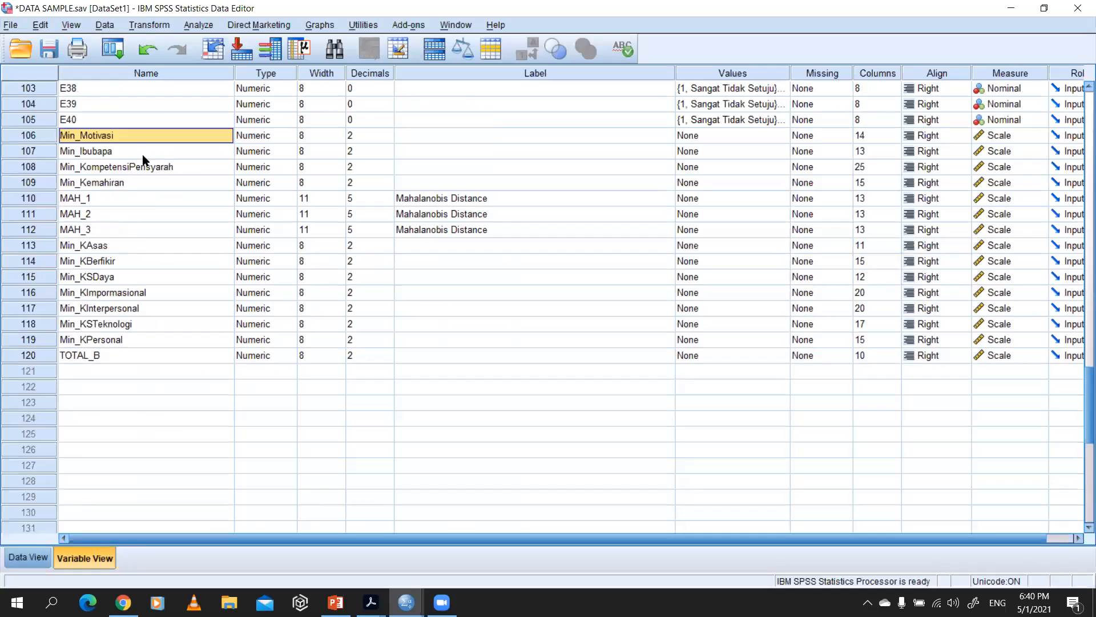
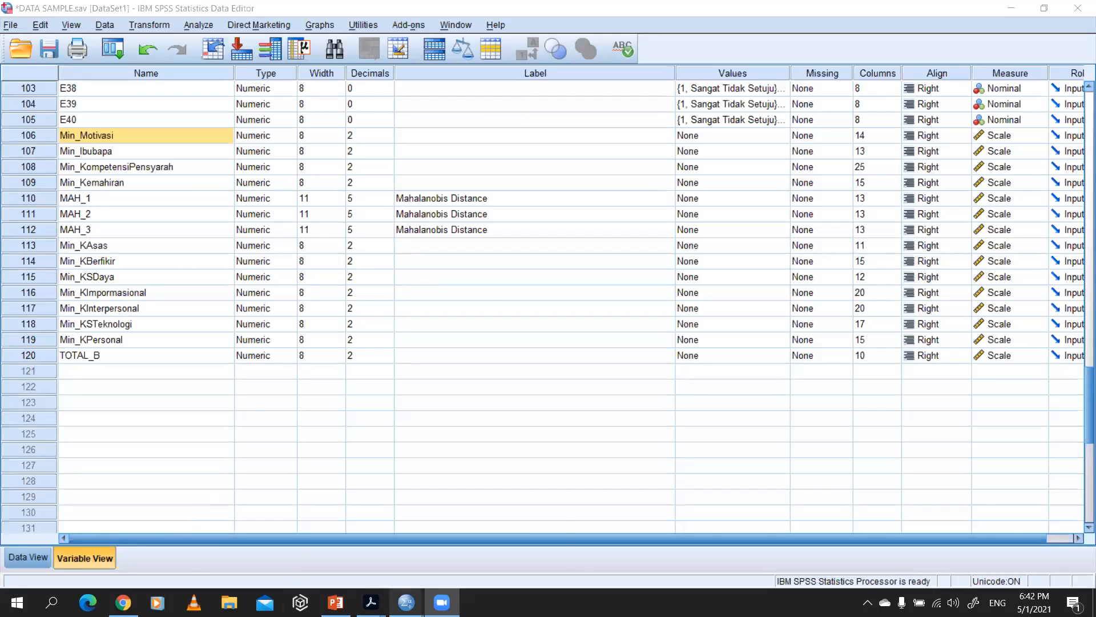
# Step: Switch to the output document and review the Descriptives tables for the B1–B11 and C1–C19 items
pyautogui.moveTo(406, 603)
pyautogui.click(358, 554)
pyautogui.scroll(15, 329, 252)
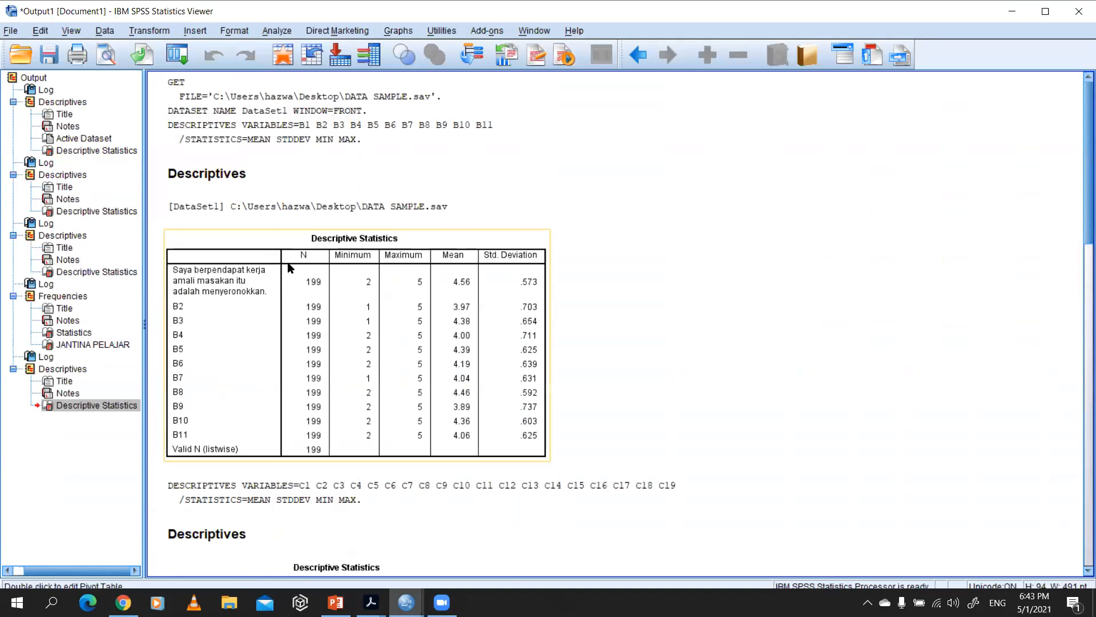
pyautogui.scroll(-3, 314, 306)
pyautogui.click(255, 219)
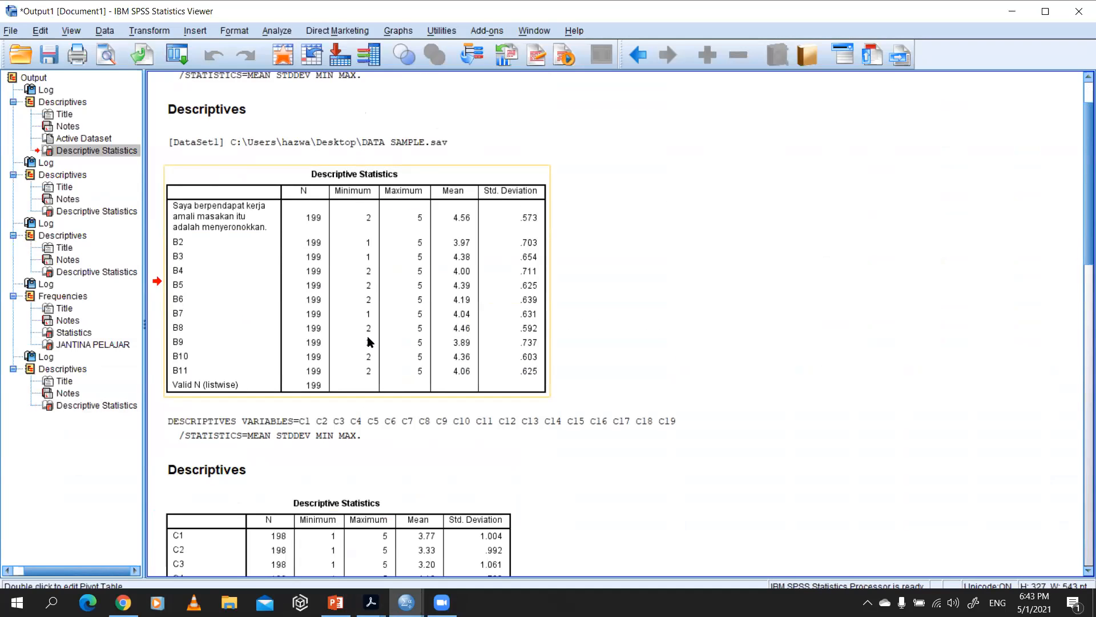
pyautogui.scroll(-20, 371, 337)
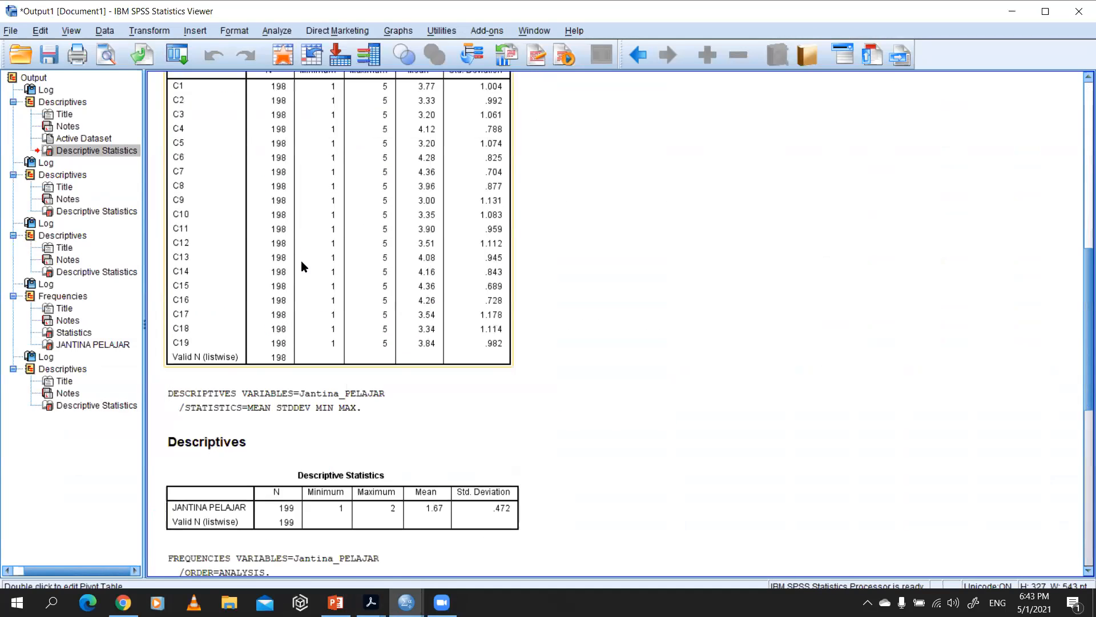
# Step: Review the JANTINA PELAJAR Descriptives and Frequencies tables, then the TOTAL_B Descriptives table
pyautogui.scroll(-15, 301, 266)
pyautogui.click(217, 184)
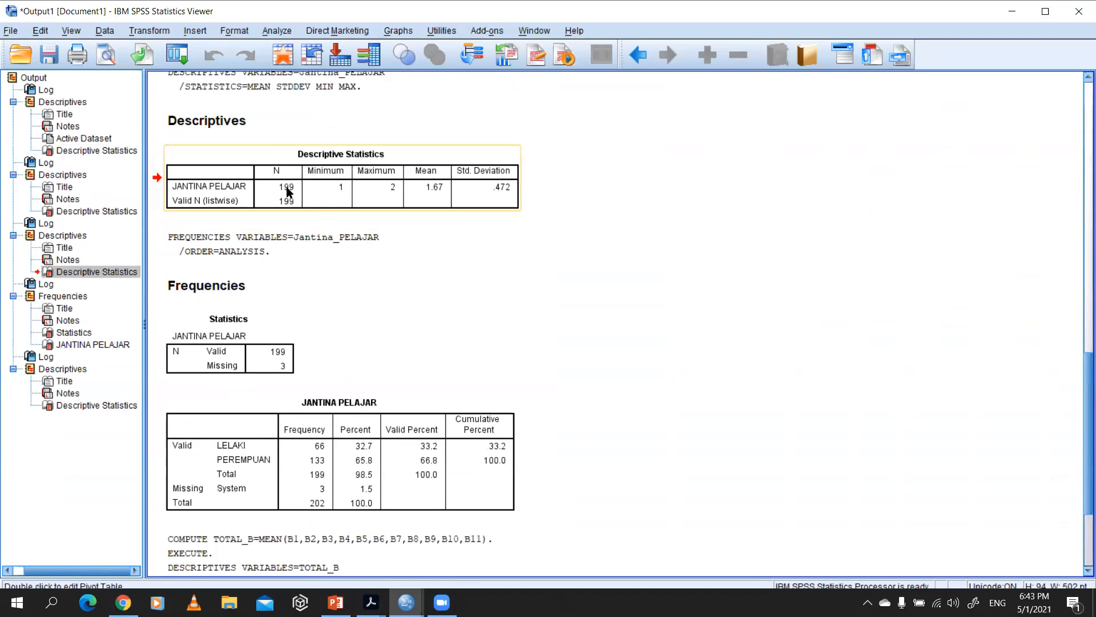
pyautogui.scroll(-5, 302, 361)
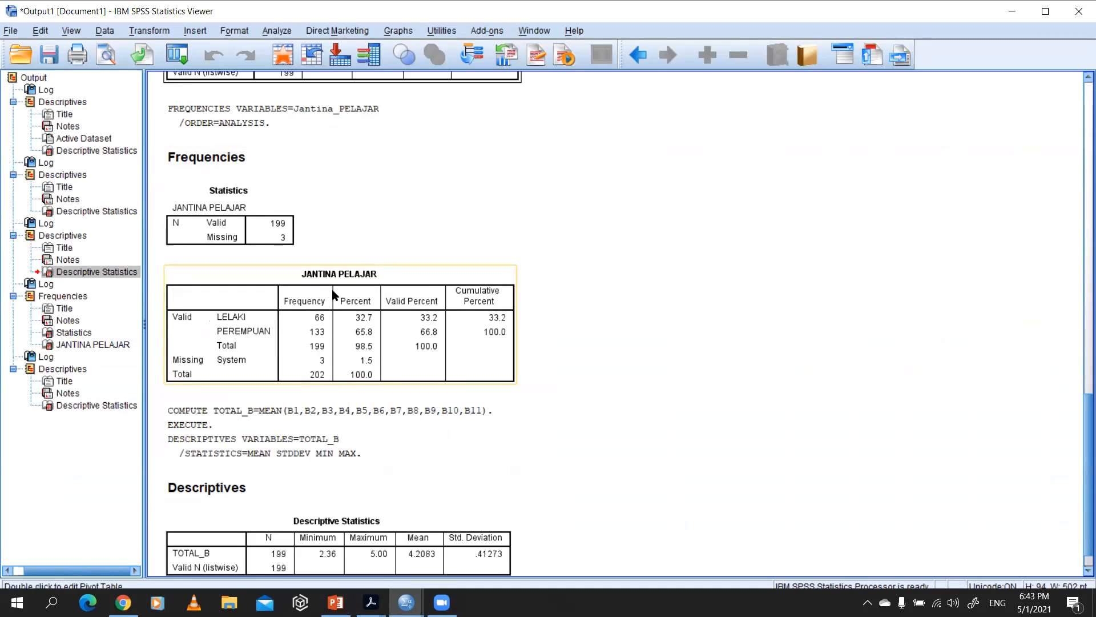
pyautogui.scroll(-1, 362, 374)
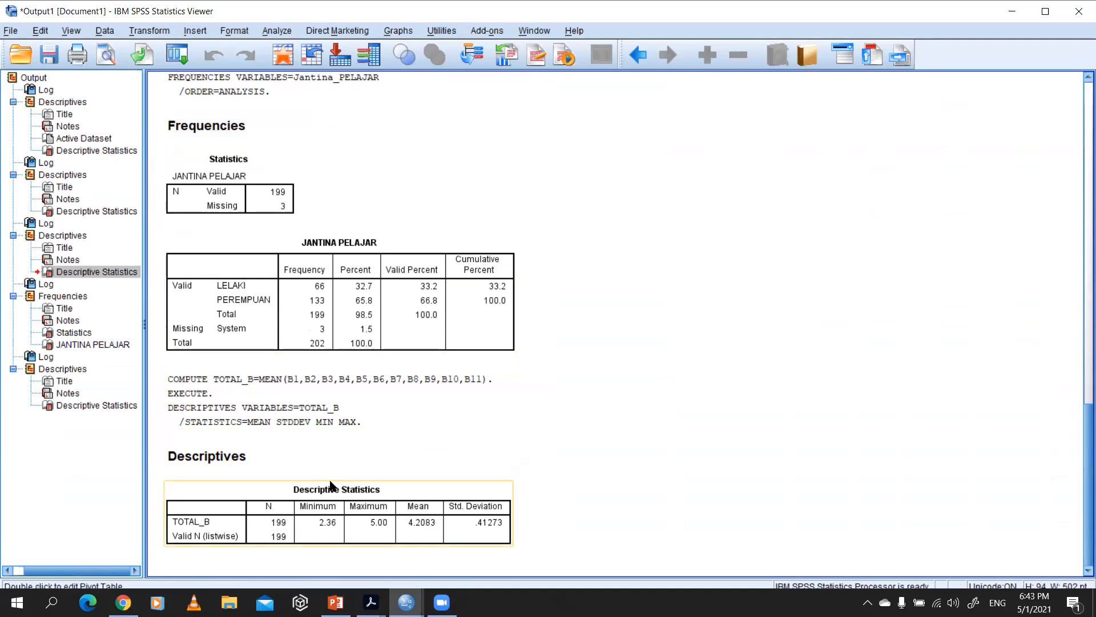
pyautogui.click(333, 515)
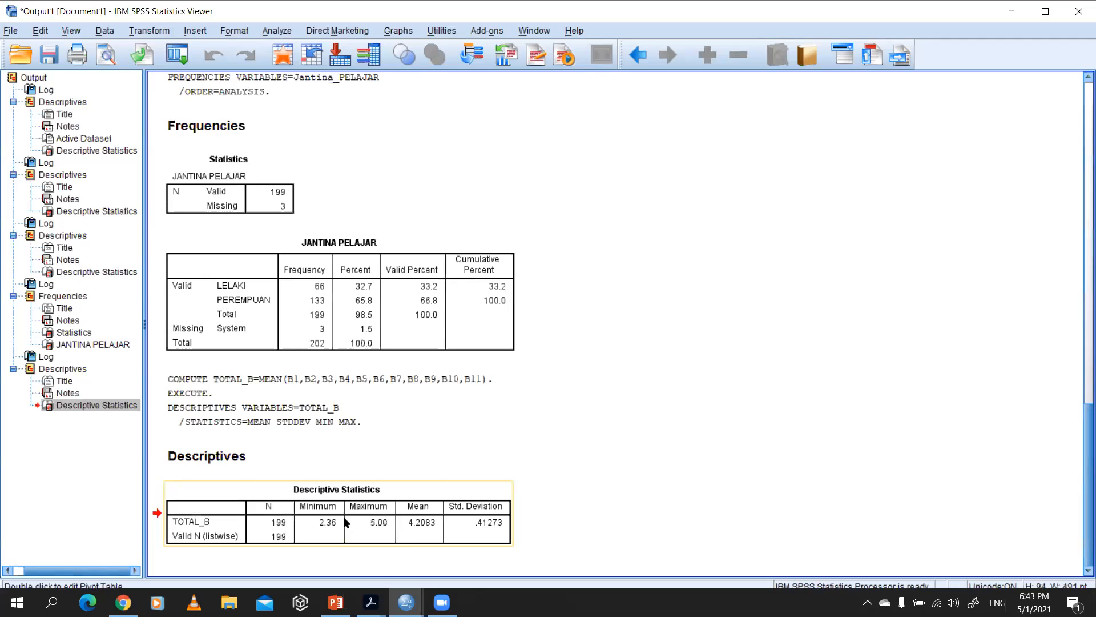
# Step: Draw a short pen mark below the Valid Percent column of the JANTINA PELAJAR table and look back over the preceding output
pyautogui.click(491, 201)
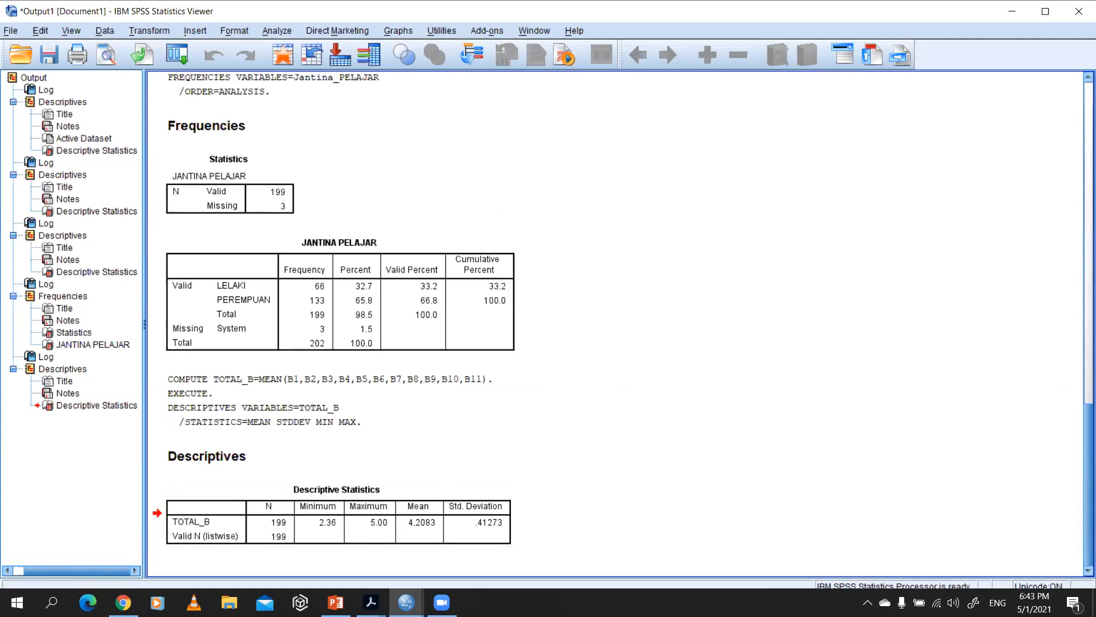
pyautogui.click(676, 52)
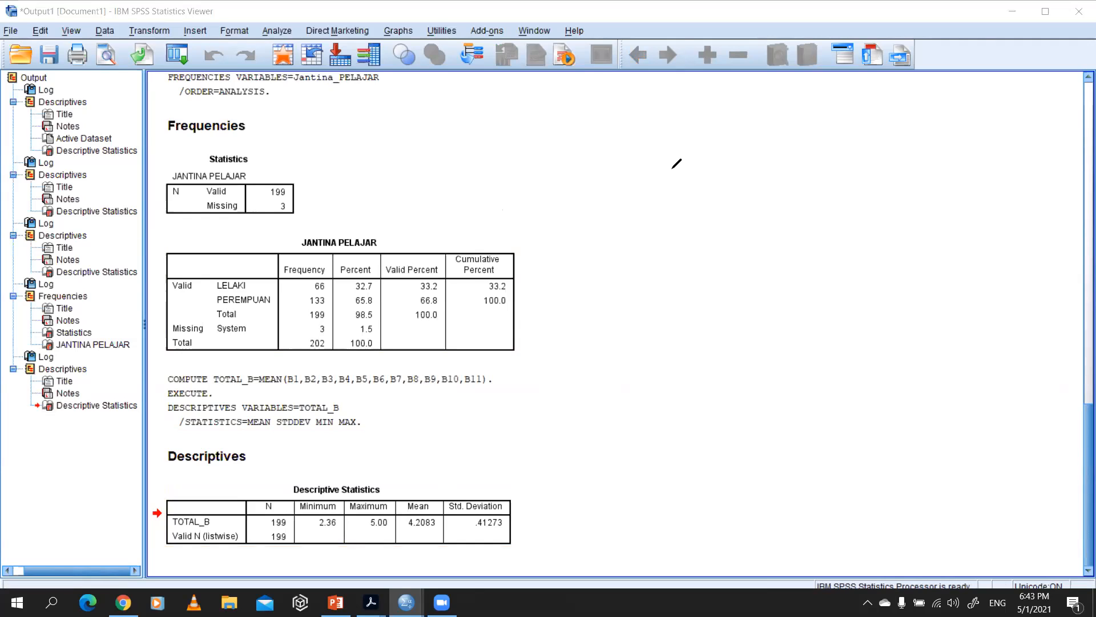
pyautogui.moveTo(417, 354); pyautogui.dragTo(434, 349)
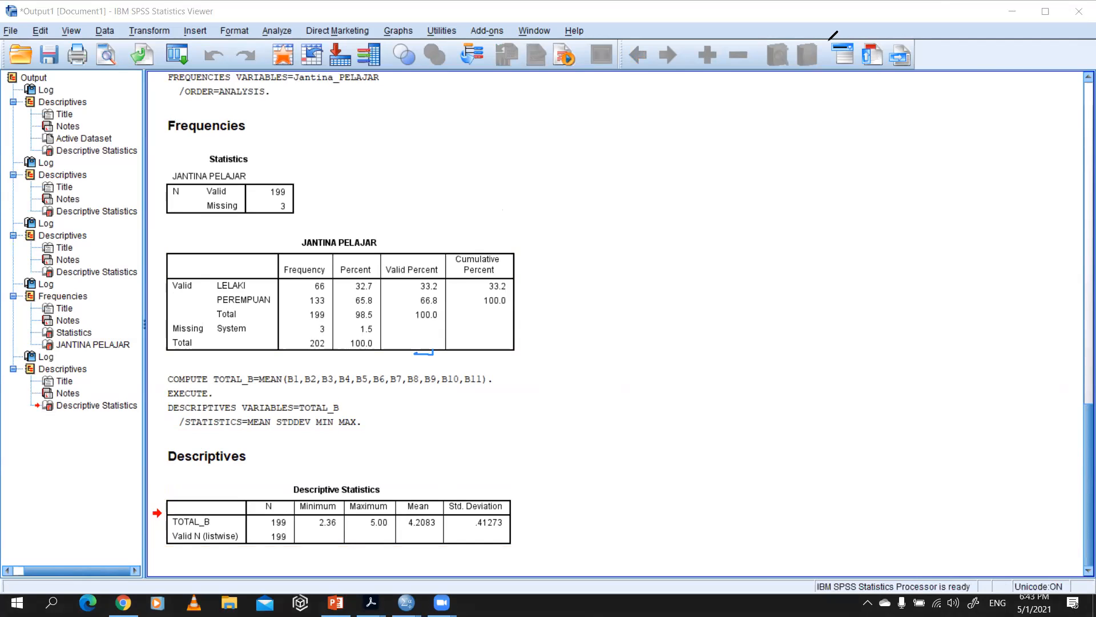
pyautogui.click(400, 281)
pyautogui.scroll(1, 408, 287)
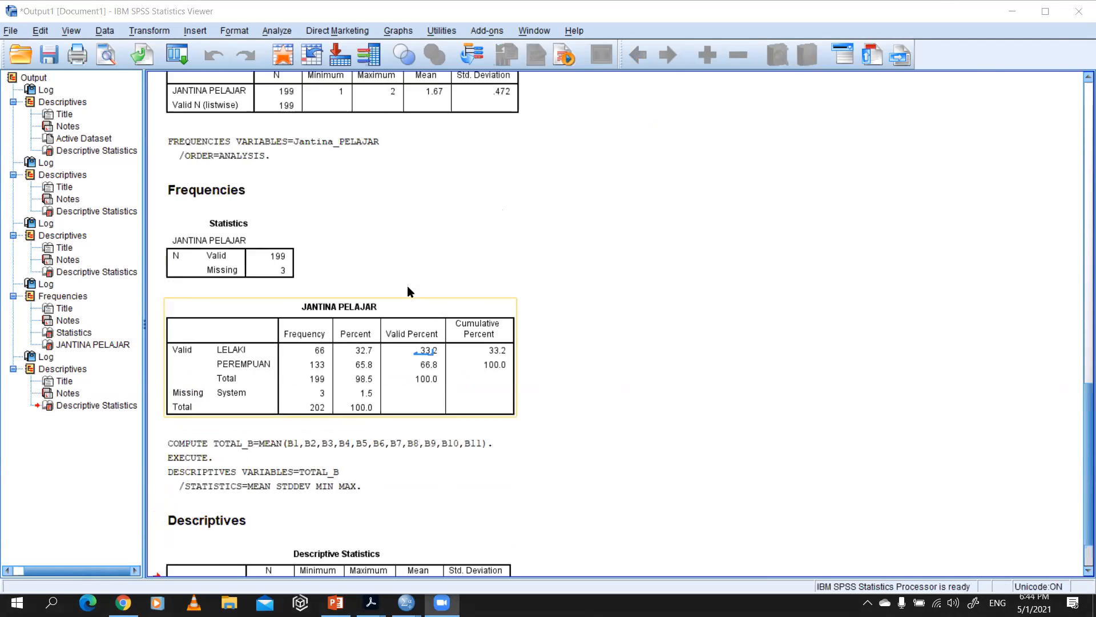
pyautogui.scroll(3, 407, 285)
pyautogui.scroll(-4, 408, 284)
pyautogui.scroll(3, 411, 280)
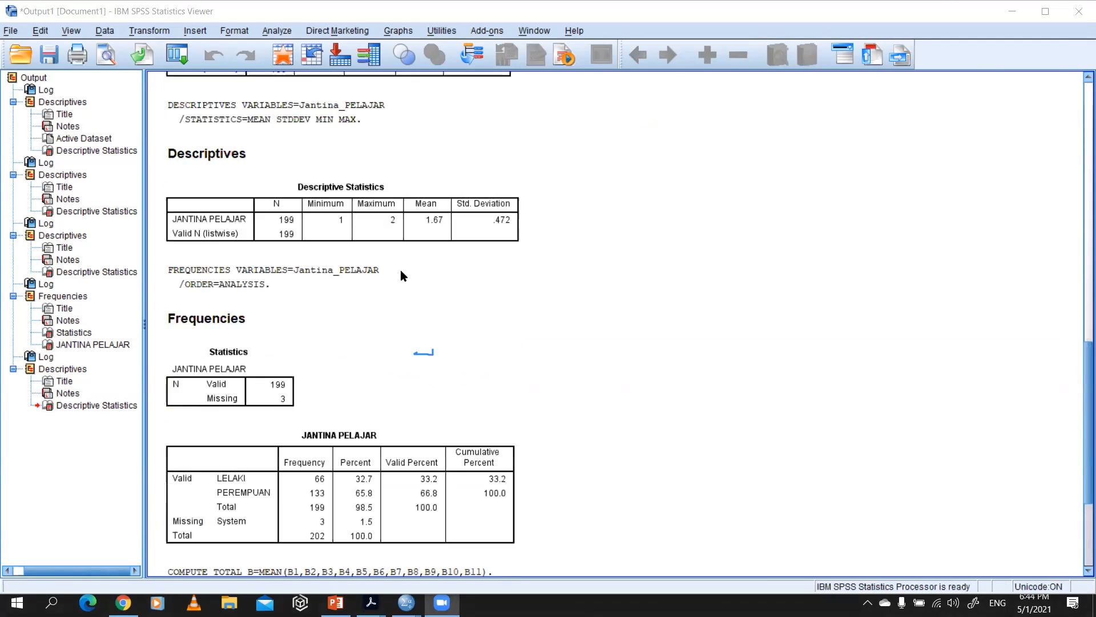
pyautogui.scroll(3, 403, 276)
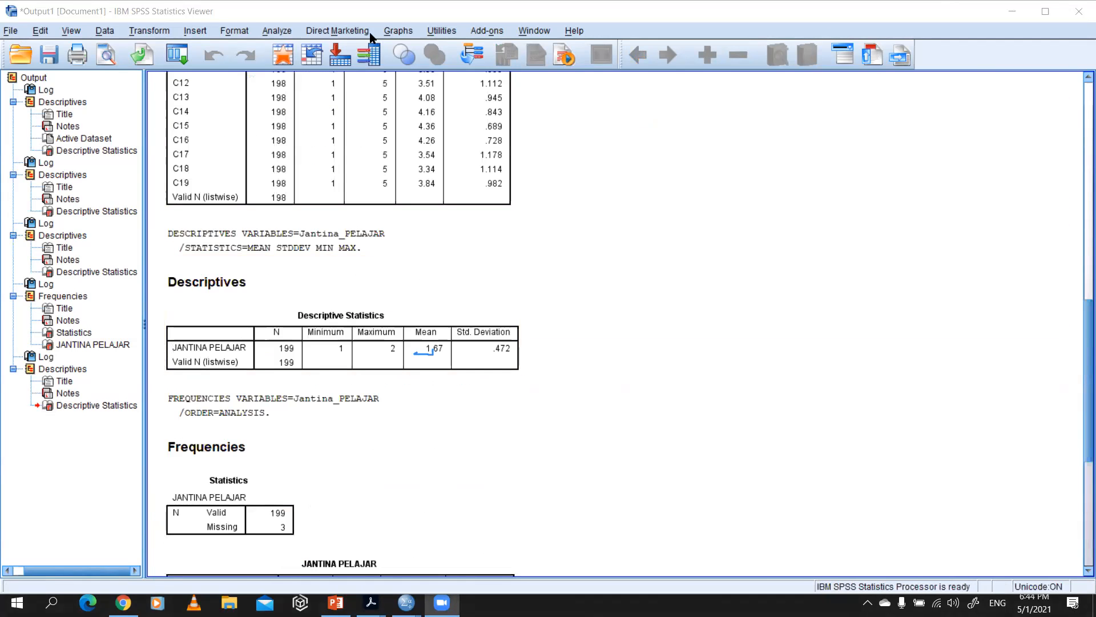
# Step: Start an Independent-Samples T Test and add Min_Motivasi as the test variable
pyautogui.click(330, 32)
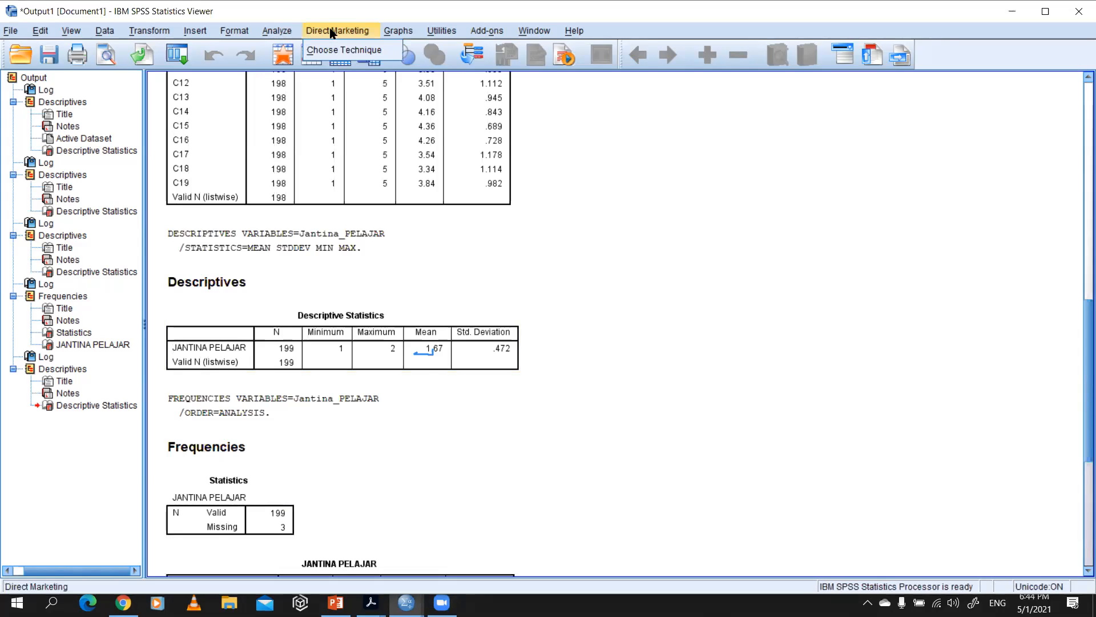
pyautogui.moveTo(283, 31)
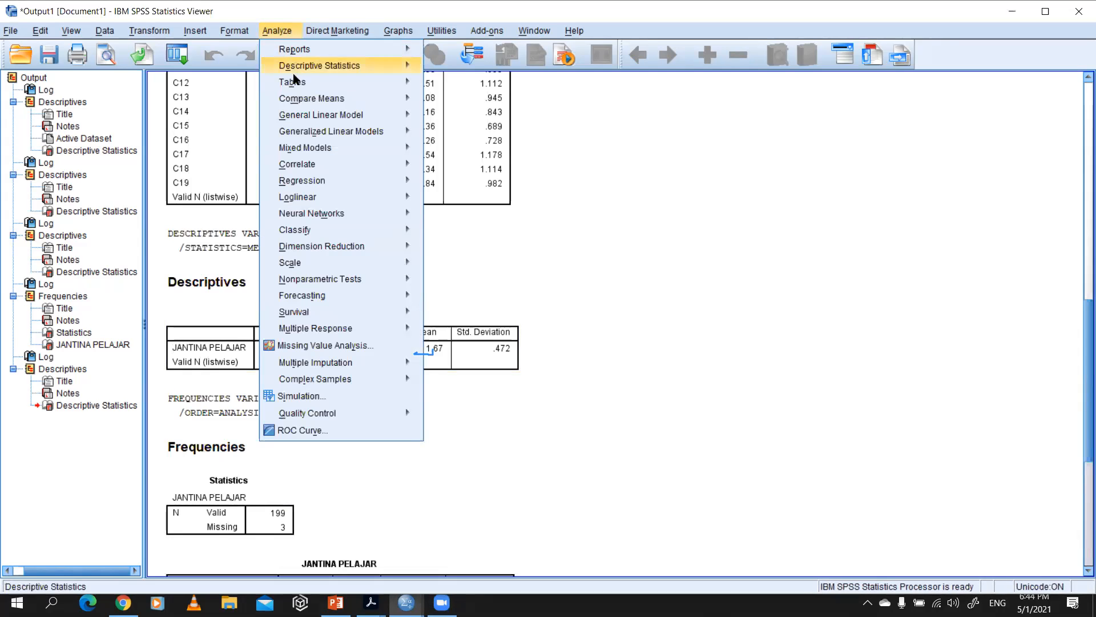
pyautogui.moveTo(318, 134)
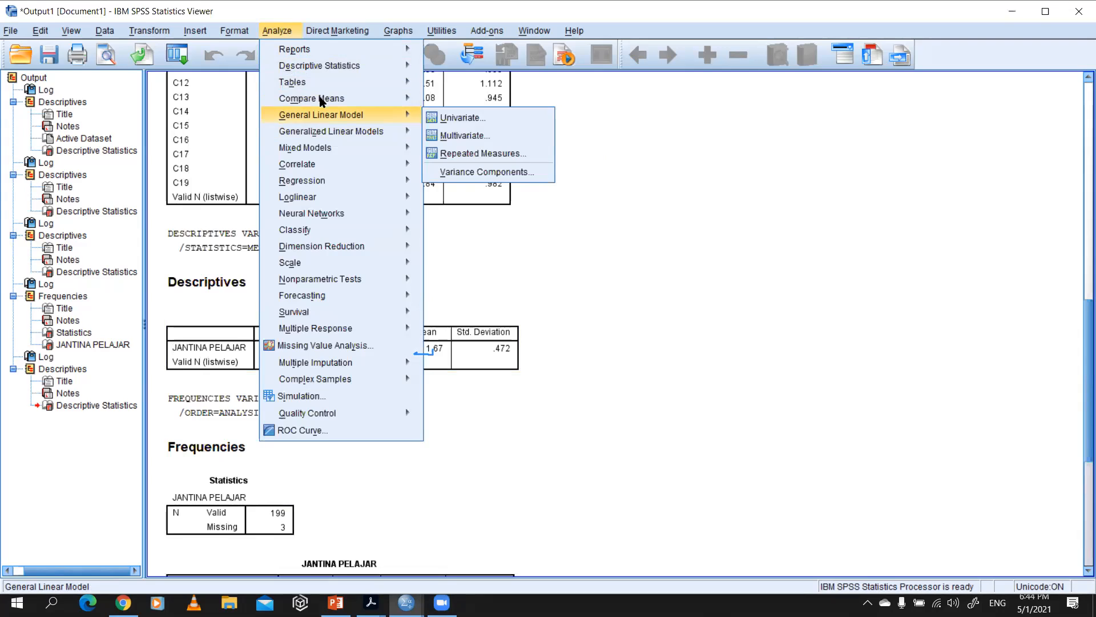
pyautogui.moveTo(322, 101)
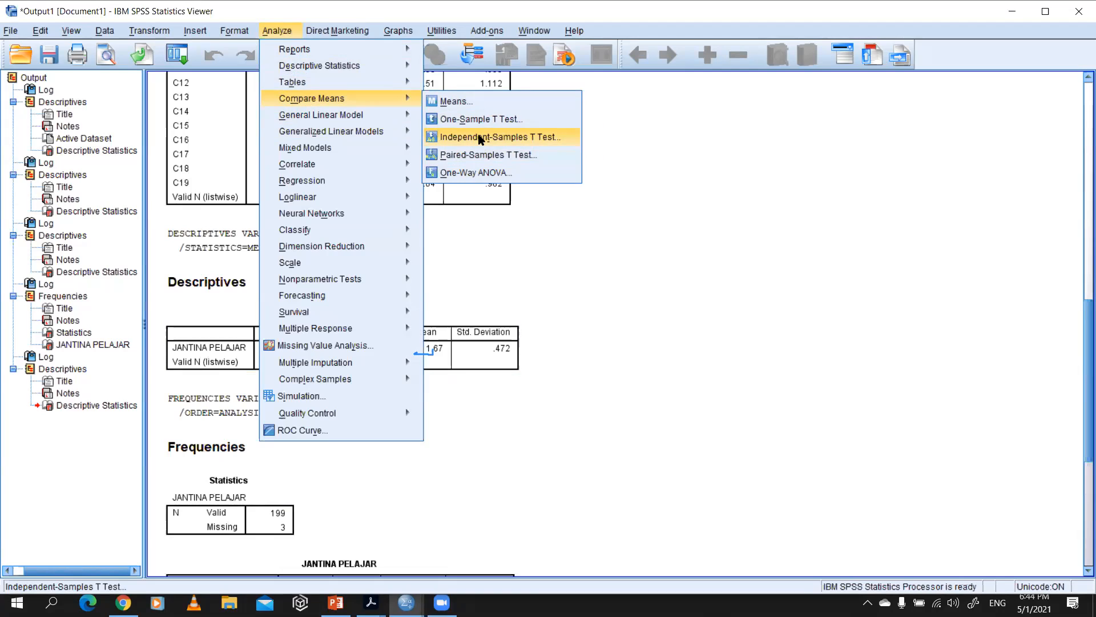
pyautogui.click(480, 140)
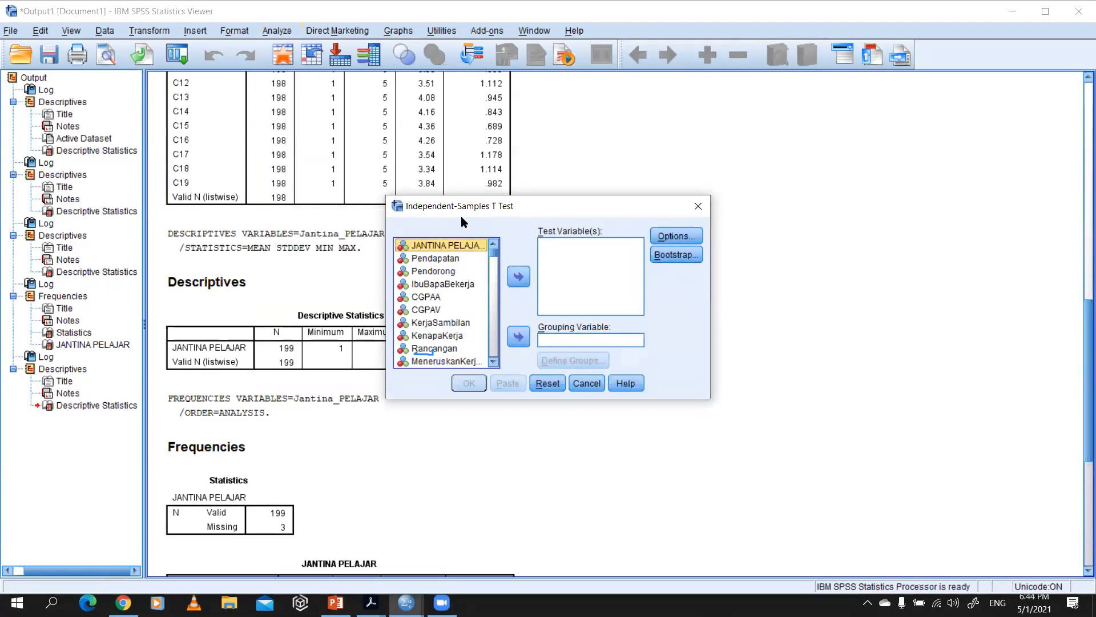
pyautogui.moveTo(493, 252); pyautogui.dragTo(479, 367)
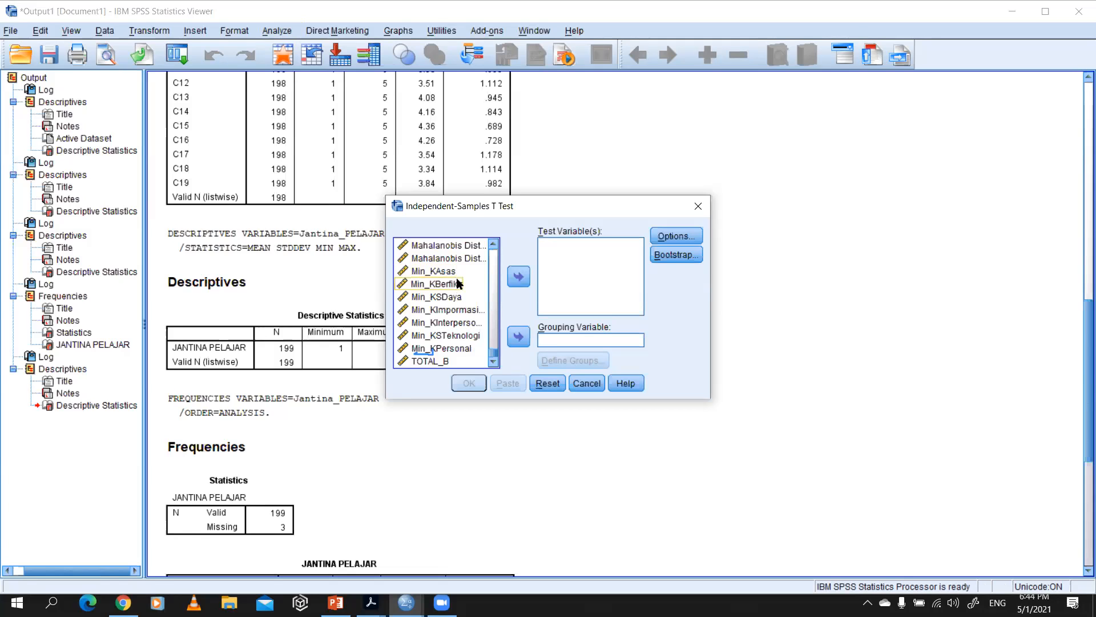
pyautogui.scroll(2, 457, 283)
pyautogui.click(464, 257)
pyautogui.click(518, 277)
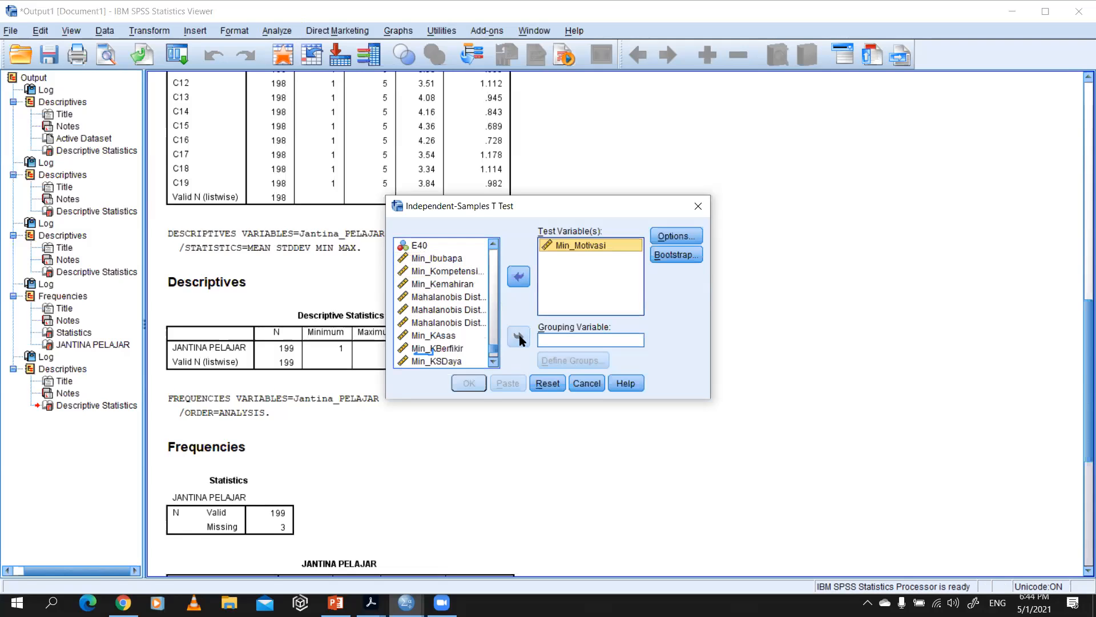
# Step: Use Jantina_PELAJAR as the grouping variable, with group 1 defined as 1 and group 2 as 2
pyautogui.moveTo(493, 349); pyautogui.dragTo(503, 251)
pyautogui.click(462, 249)
pyautogui.click(525, 338)
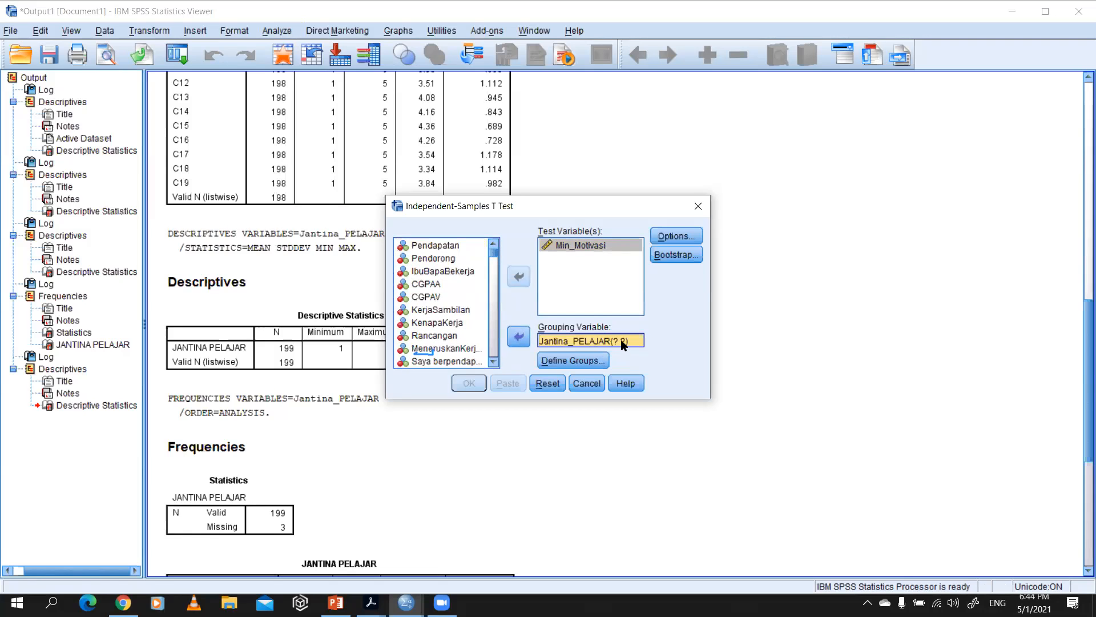
pyautogui.click(593, 360)
pyautogui.click(565, 280)
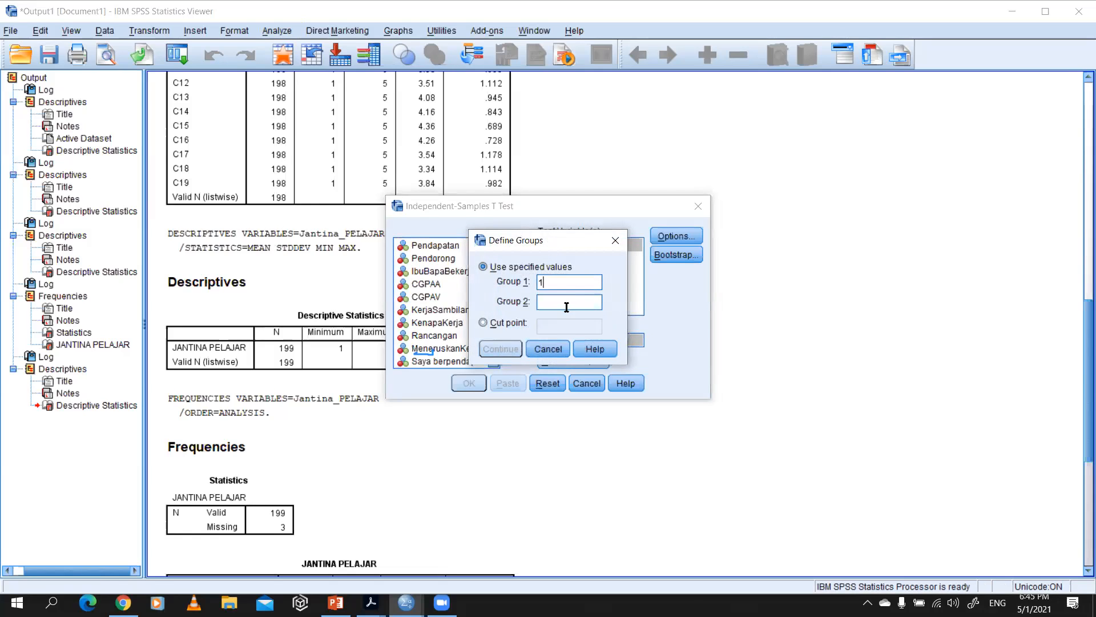
pyautogui.click(566, 306)
pyautogui.write('2')
pyautogui.click(500, 349)
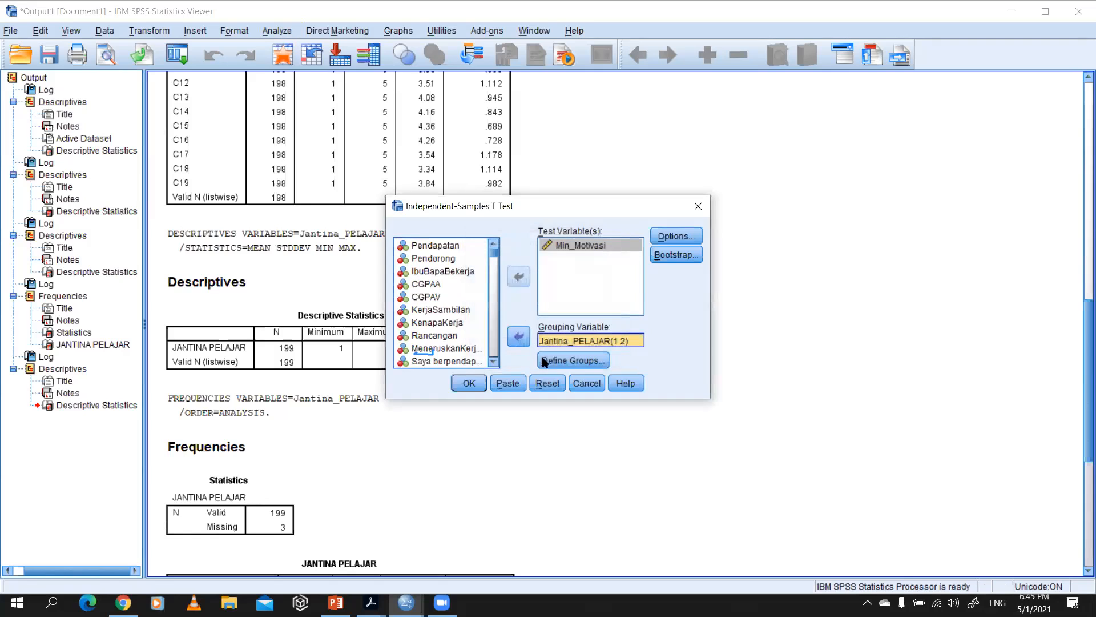
# Step: Keep the 95% confidence interval and analysis-by-analysis exclusion in the options, and run the t-test
pyautogui.click(674, 240)
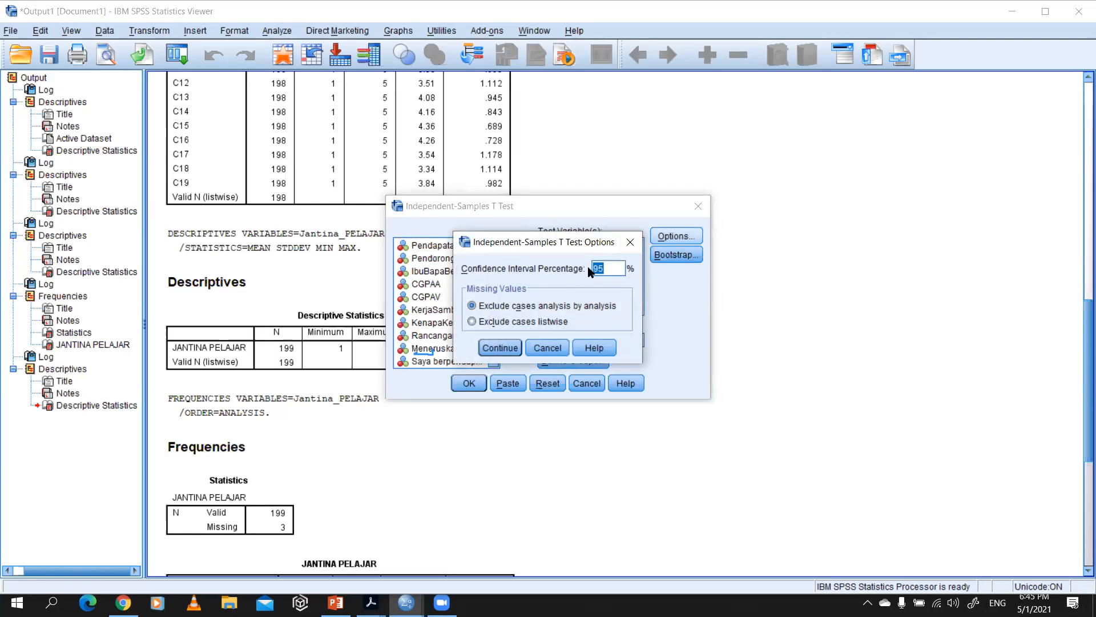
pyautogui.click(499, 348)
pyautogui.click(471, 384)
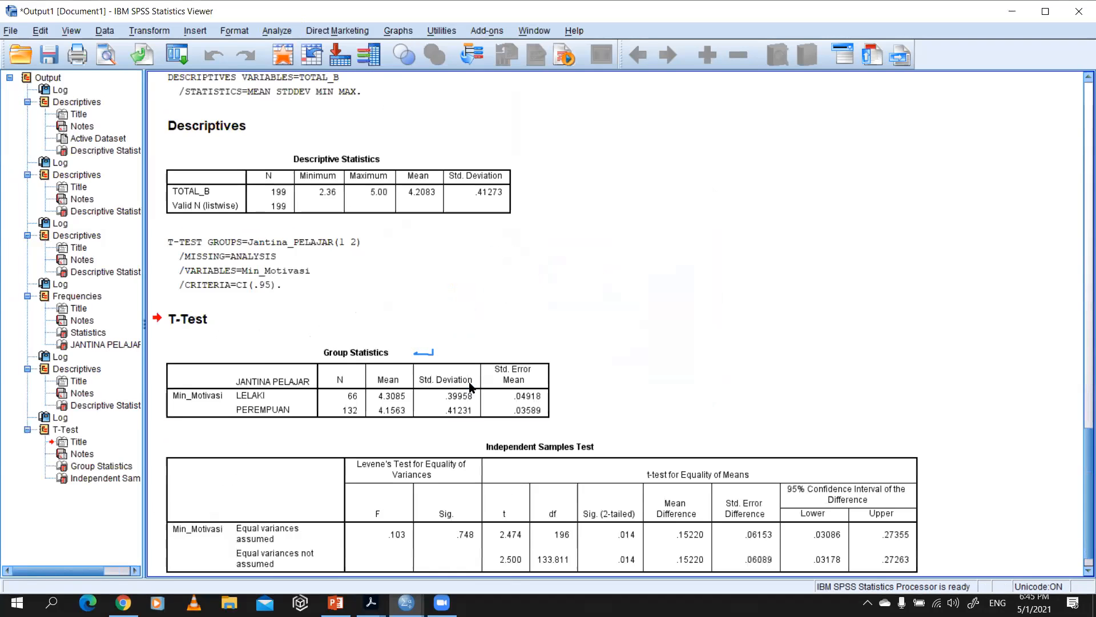
pyautogui.scroll(-1, 457, 390)
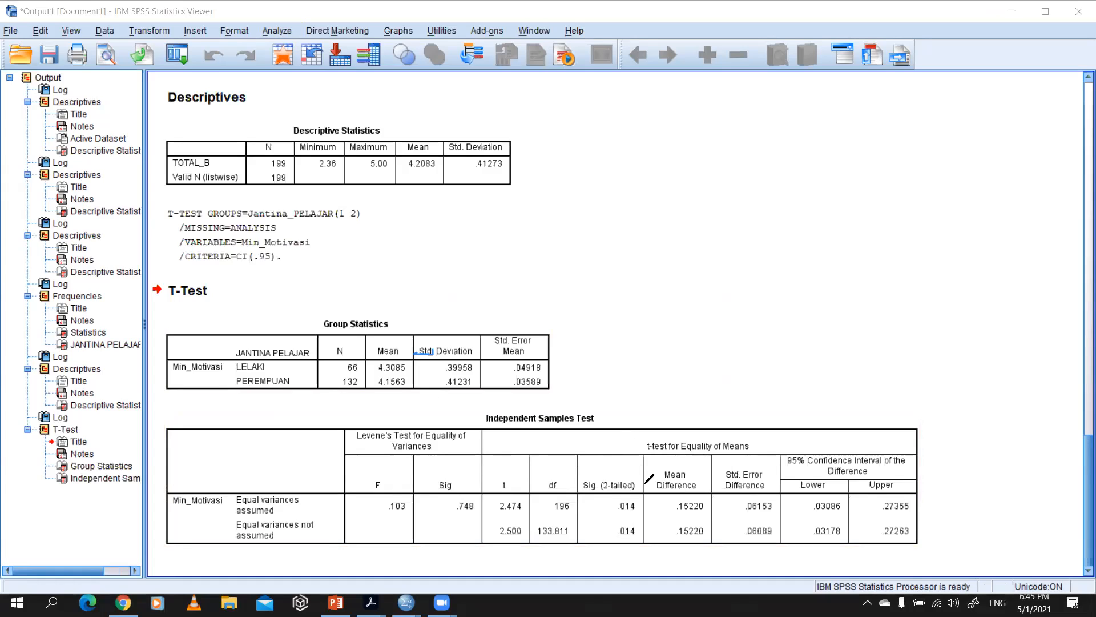
# Step: Circle the t, df and Sig. (2-tailed) values of the equal-variances row in the Independent Samples Test table with the pen
pyautogui.moveTo(647, 477)
pyautogui.mouseDown()
pyautogui.moveTo(625, 458)
pyautogui.moveTo(554, 471)
pyautogui.moveTo(635, 518)
pyautogui.moveTo(664, 498)
pyautogui.mouseUp()
pyautogui.moveTo(593, 468)
pyautogui.mouseDown()
pyautogui.moveTo(520, 488)
pyautogui.moveTo(589, 496)
pyautogui.mouseUp()
pyautogui.moveTo(555, 461)
pyautogui.mouseDown()
pyautogui.moveTo(479, 510)
pyautogui.moveTo(573, 517)
pyautogui.mouseUp()
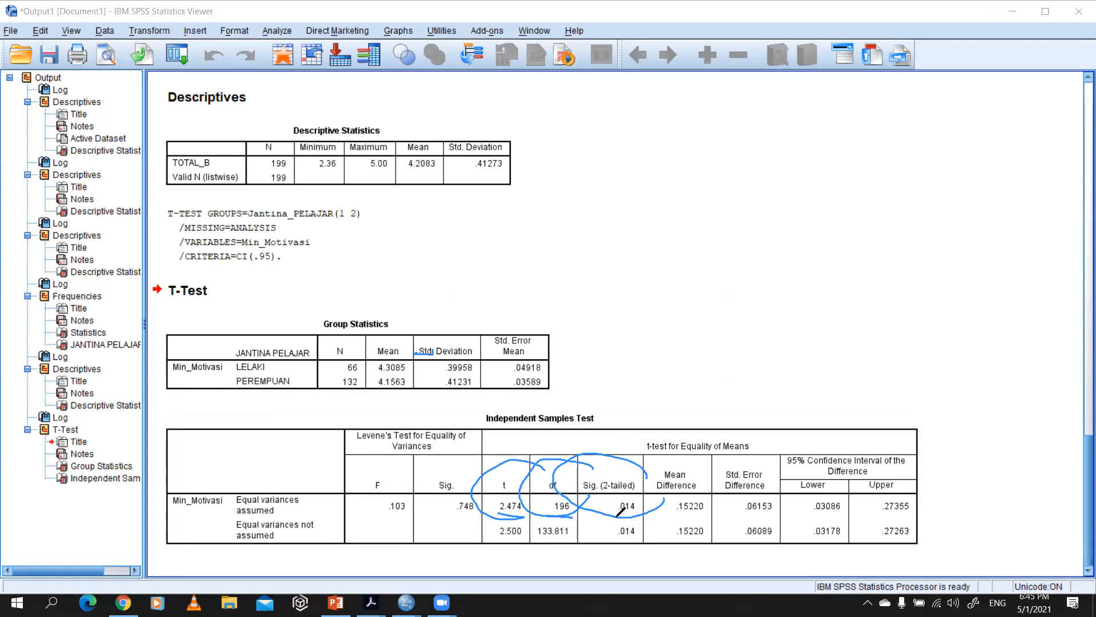
pyautogui.moveTo(642, 487); pyautogui.dragTo(581, 502)
# Step: Handwrite "< 0.05" above the Independent Samples Test table with the annotation pen
pyautogui.moveTo(687, 362)
pyautogui.mouseDown()
pyautogui.moveTo(645, 378)
pyautogui.moveTo(664, 408)
pyautogui.mouseUp()
pyautogui.moveTo(728, 387)
pyautogui.mouseDown()
pyautogui.moveTo(821, 390)
pyautogui.moveTo(792, 412)
pyautogui.moveTo(800, 392)
pyautogui.mouseUp()
pyautogui.click(739, 404)
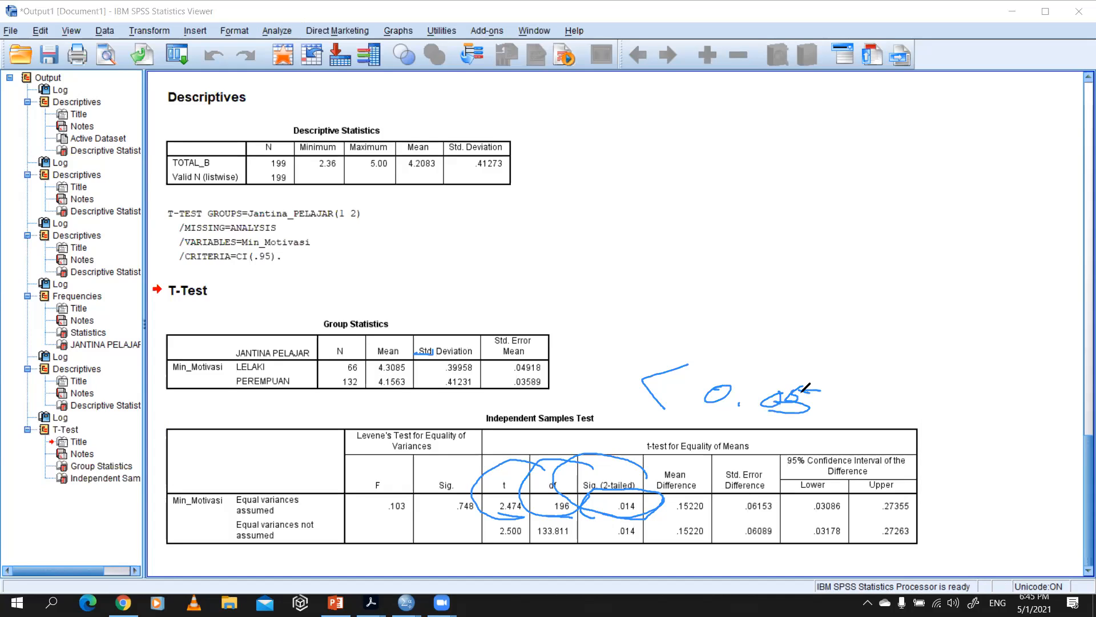
# Step: Handwrite the word "signifikan" above the "< 0.05" note
pyautogui.moveTo(645, 266)
pyautogui.mouseDown()
pyautogui.moveTo(637, 287)
pyautogui.moveTo(662, 294)
pyautogui.moveTo(700, 280)
pyautogui.moveTo(724, 293)
pyautogui.mouseUp()
pyautogui.click(667, 256)
pyautogui.click(709, 288)
pyautogui.click(715, 278)
pyautogui.moveTo(726, 277); pyautogui.dragTo(760, 290)
pyautogui.click(769, 268)
pyautogui.click(777, 264)
pyautogui.moveTo(778, 273)
pyautogui.mouseDown()
pyautogui.moveTo(783, 288)
pyautogui.moveTo(824, 291)
pyautogui.mouseUp()
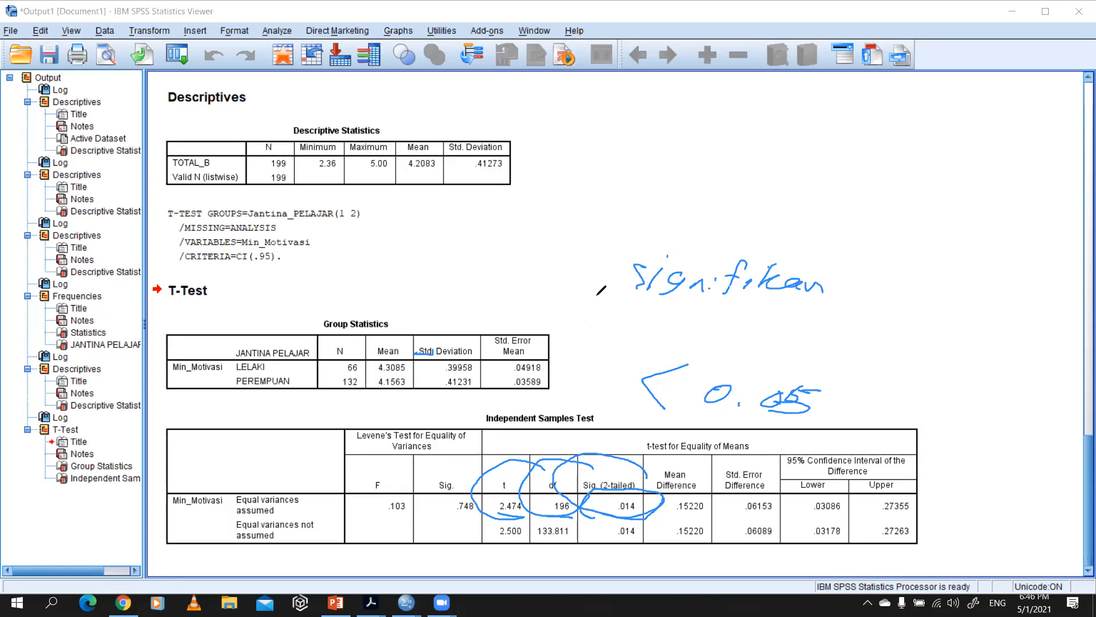
# Step: Mark the Mean column, the LELAKI and PEREMPUAN groups, and the LELAKI mean in the Group Statistics table with the pen
pyautogui.moveTo(407, 337); pyautogui.dragTo(379, 337)
pyautogui.moveTo(307, 385)
pyautogui.mouseDown()
pyautogui.moveTo(245, 389)
pyautogui.moveTo(252, 345)
pyautogui.moveTo(290, 377)
pyautogui.mouseUp()
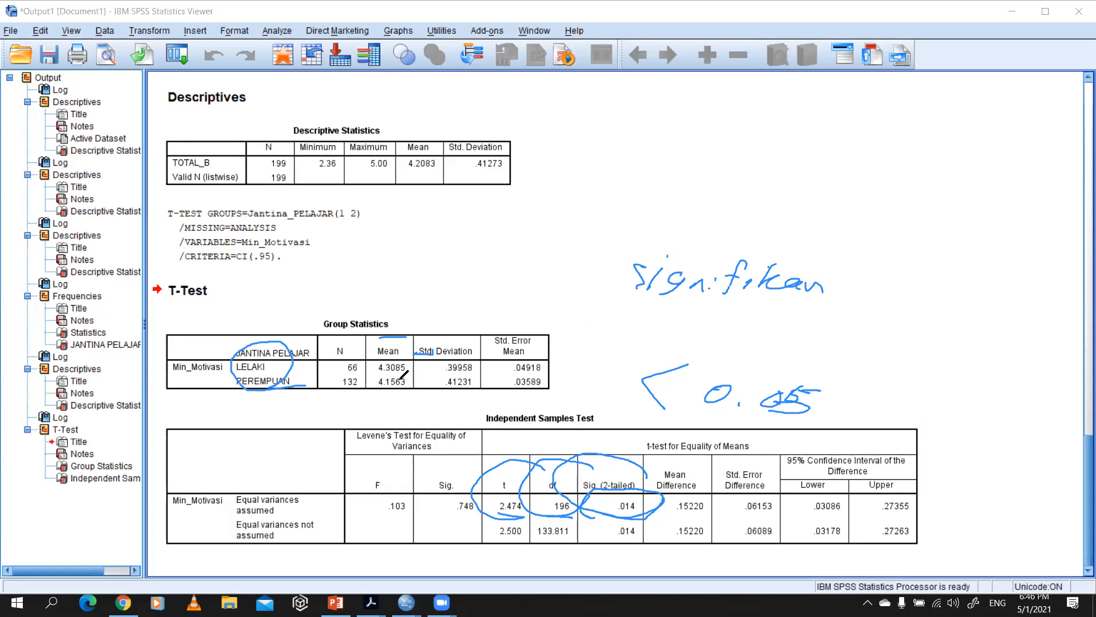
pyautogui.moveTo(382, 376)
pyautogui.mouseDown()
pyautogui.moveTo(411, 374)
pyautogui.moveTo(372, 360)
pyautogui.moveTo(410, 393)
pyautogui.mouseUp()
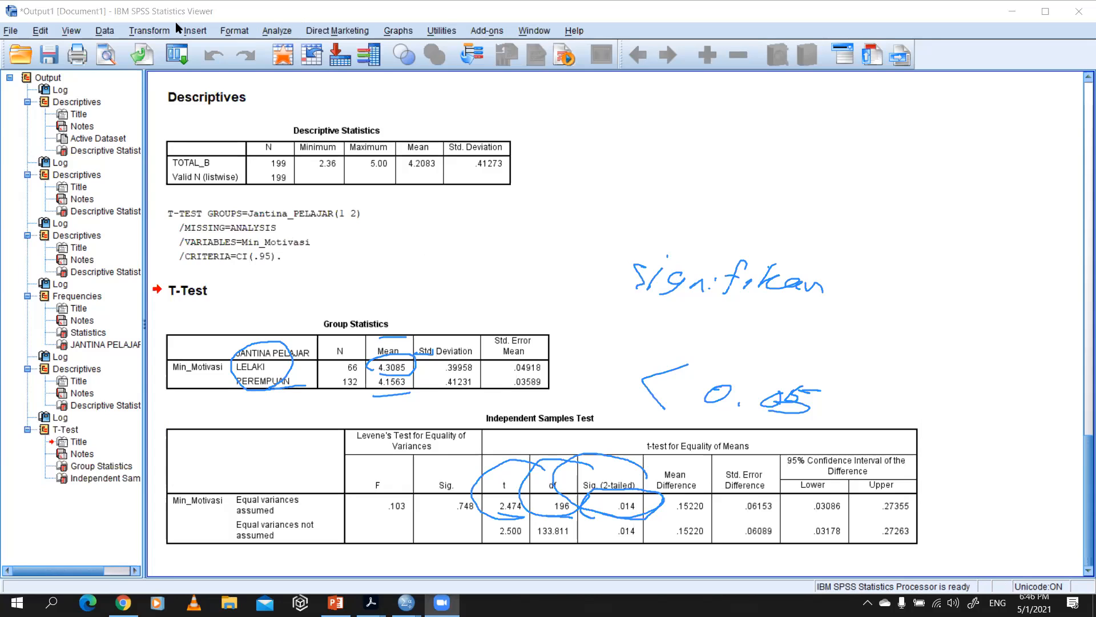
# Step: Look through the available Compare Means tests, and return to the variable definitions in the Data Editor
pyautogui.click(277, 30)
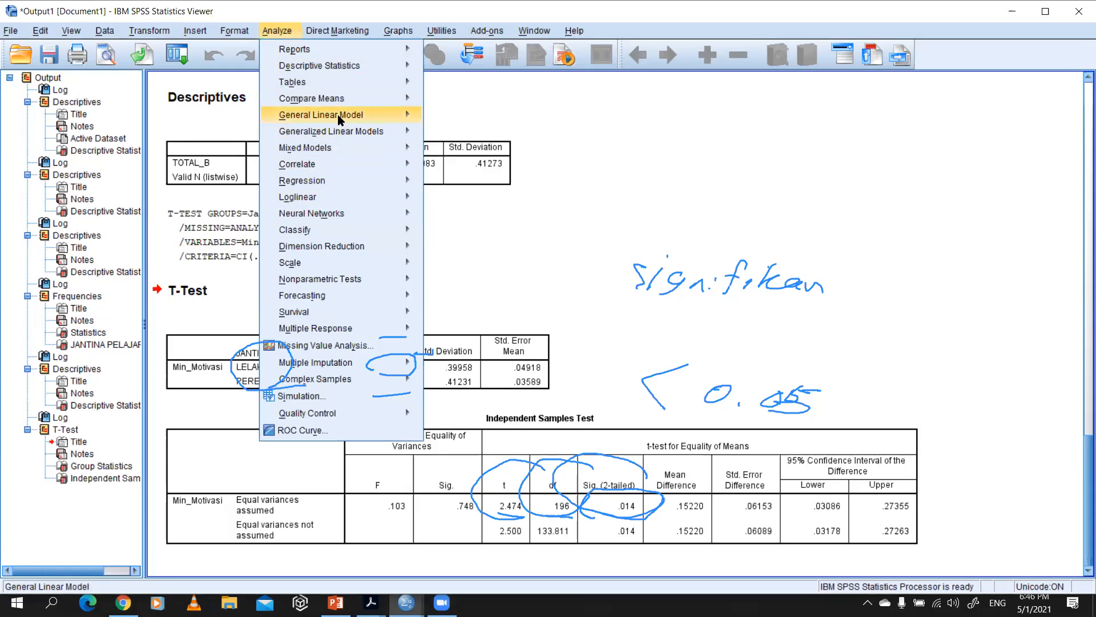
pyautogui.moveTo(360, 103)
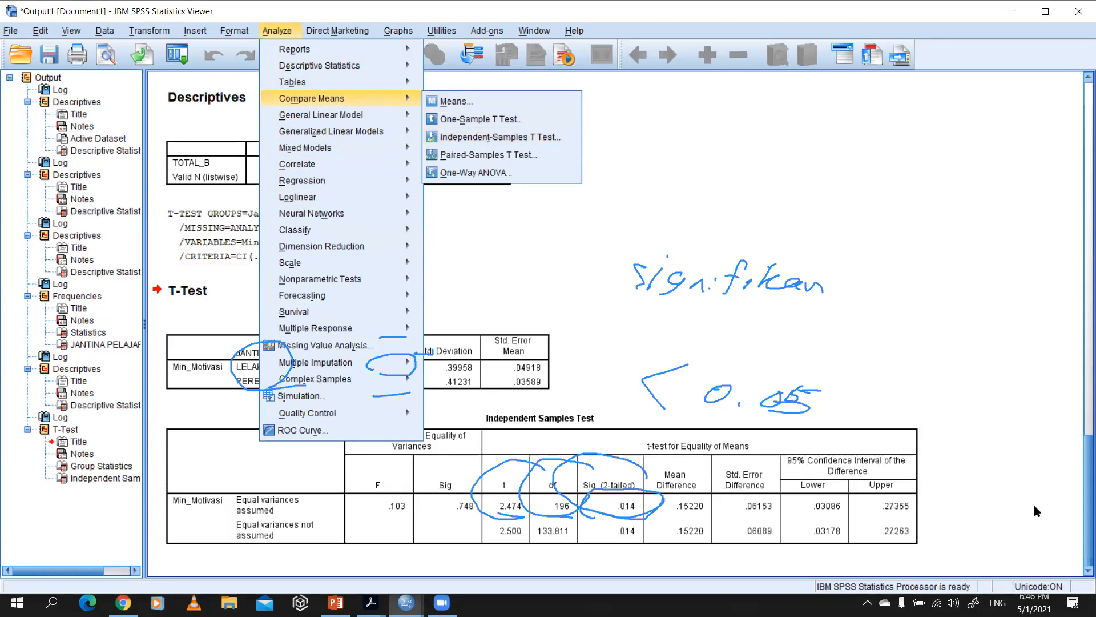
pyautogui.click(630, 506)
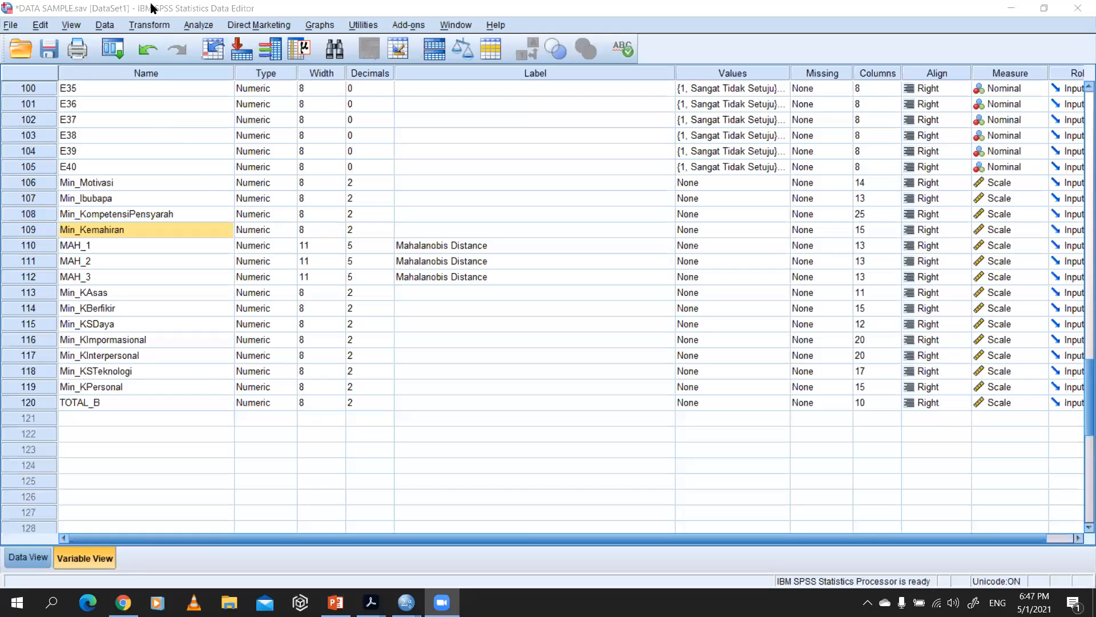
pyautogui.click(153, 8)
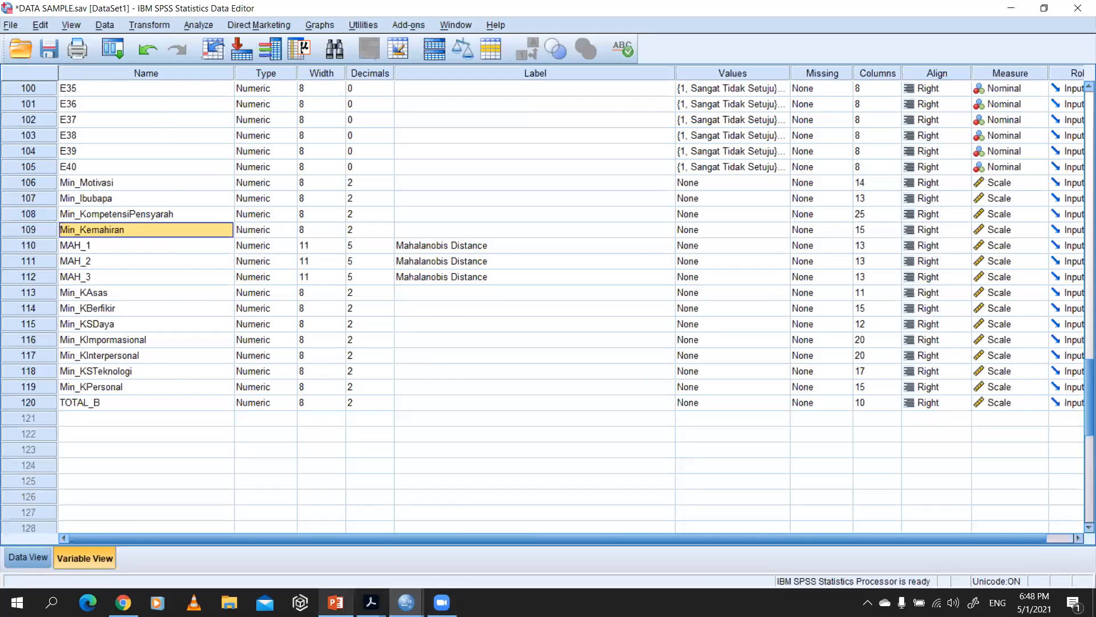
# Step: Review the Motivasi Intrinsik section and its response scale in INSTRUMENT.pdf in Adobe Acrobat, and return to the SPSS Data Editor
pyautogui.click(371, 603)
pyautogui.scroll(3, 445, 255)
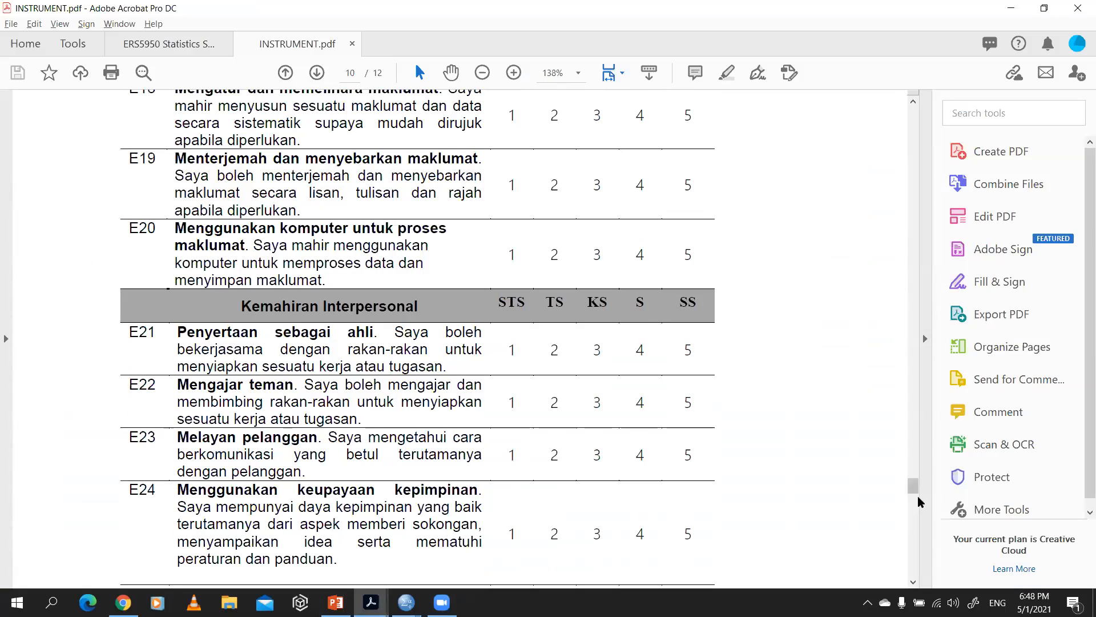
pyautogui.moveTo(914, 487); pyautogui.dragTo(930, 234)
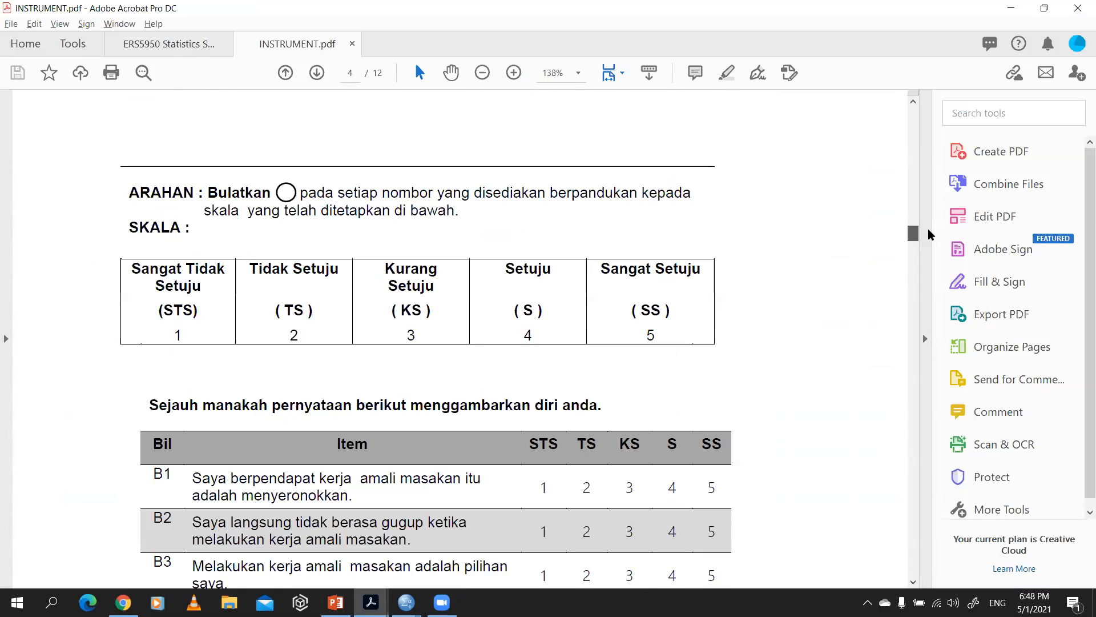
pyautogui.scroll(6, 417, 293)
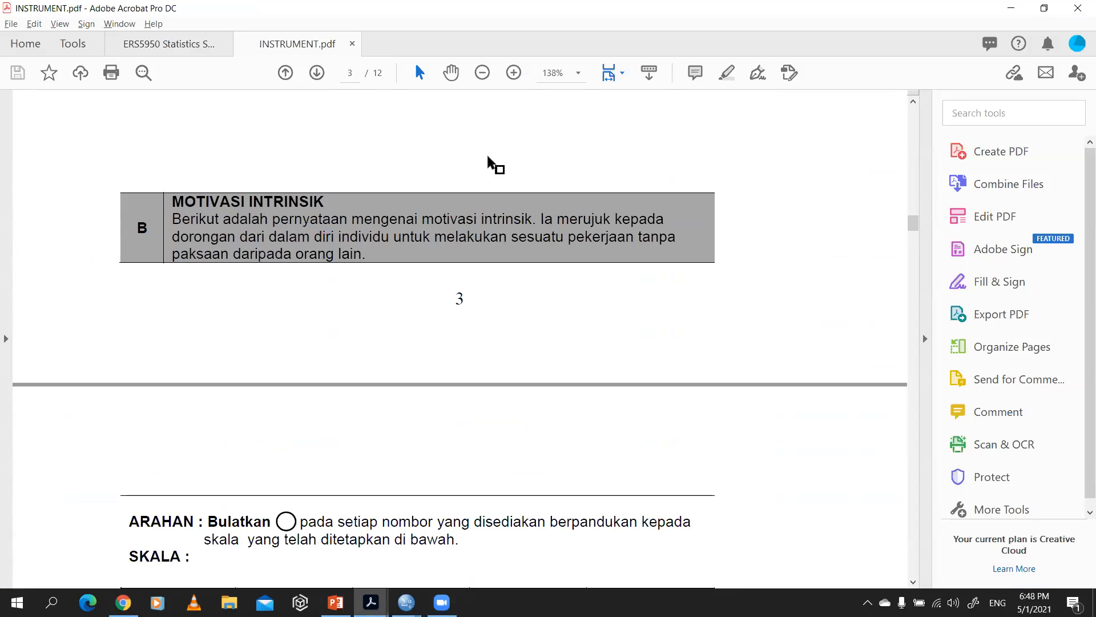
pyautogui.click(477, 456)
pyautogui.hotkey('alt', 'Tab')
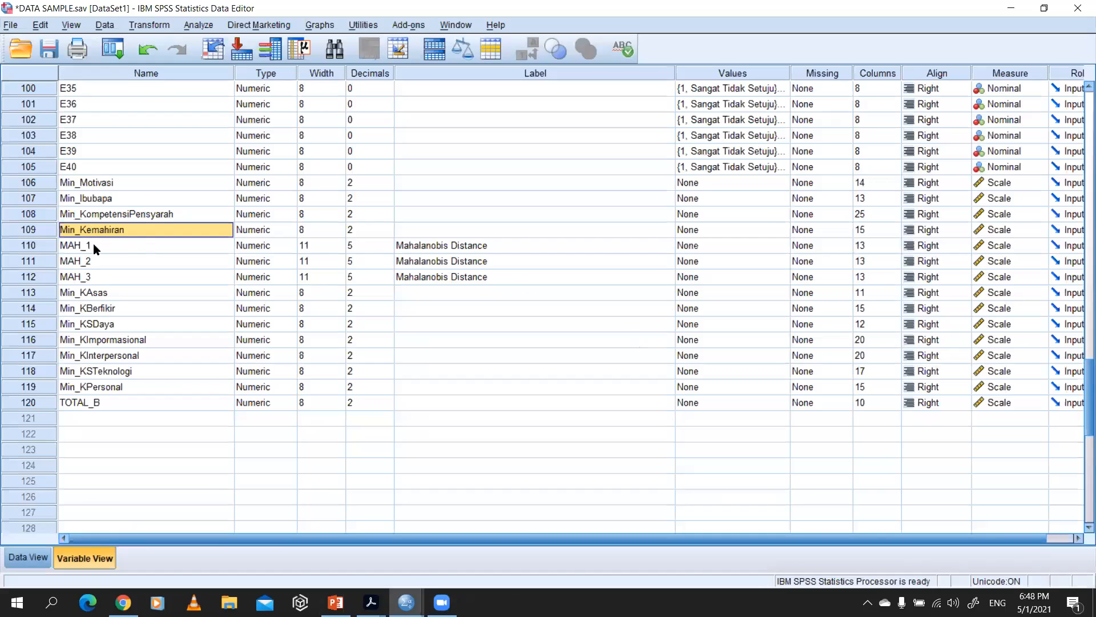
# Step: Point out the computed mean variables Min_Motivasi and Min_Kemahiran, along with TOTAL_B, in the variable list
pyautogui.click(88, 185)
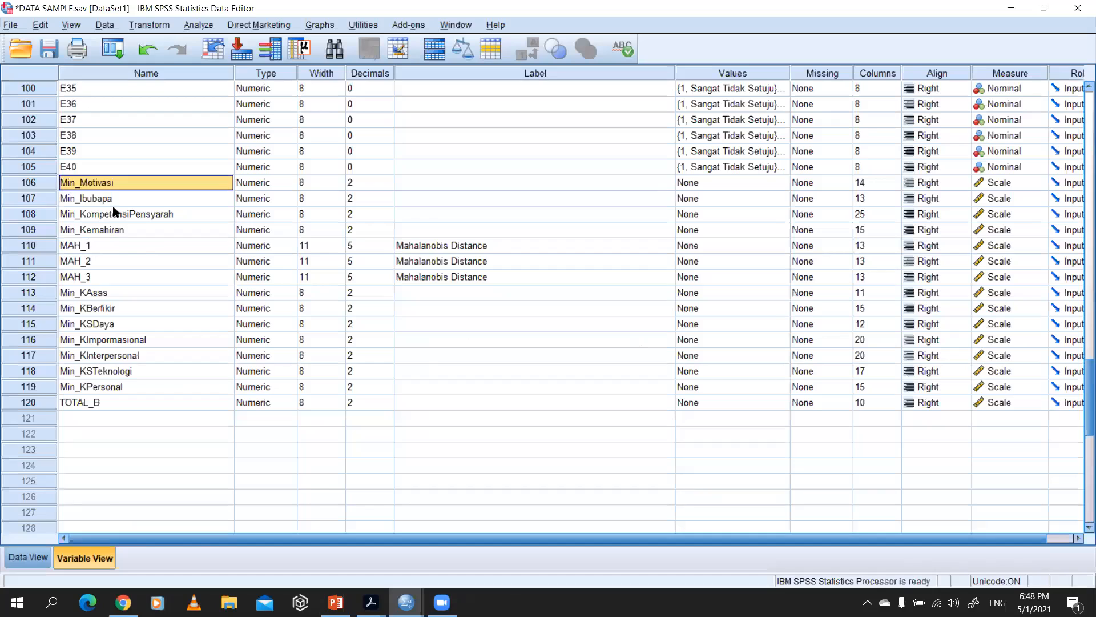
pyautogui.click(109, 231)
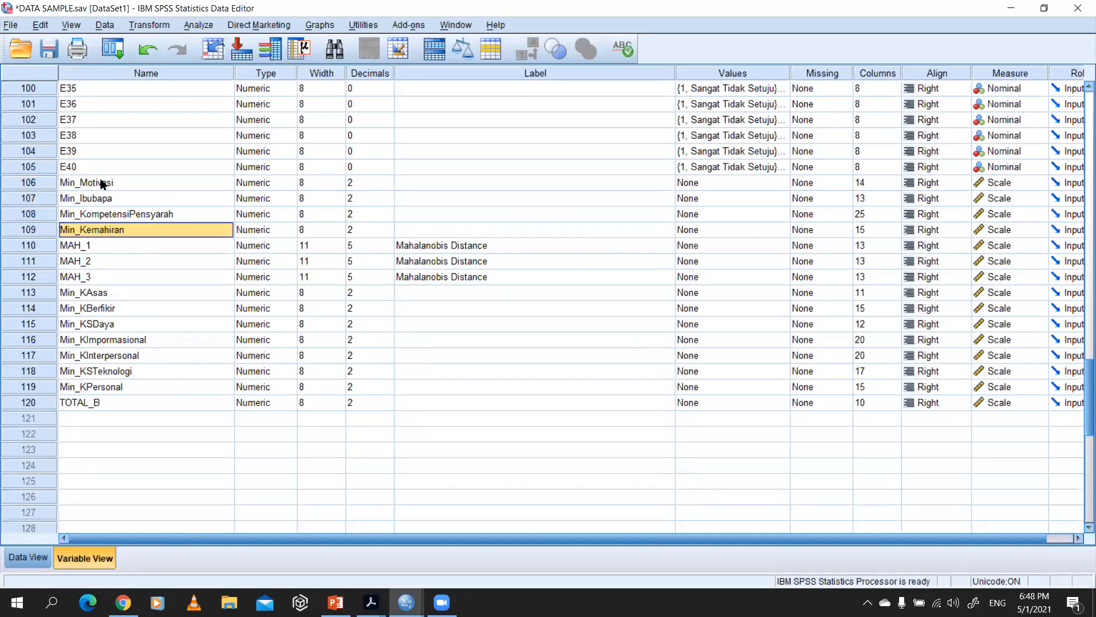
pyautogui.click(100, 184)
pyautogui.click(116, 232)
pyautogui.click(109, 186)
pyautogui.click(118, 403)
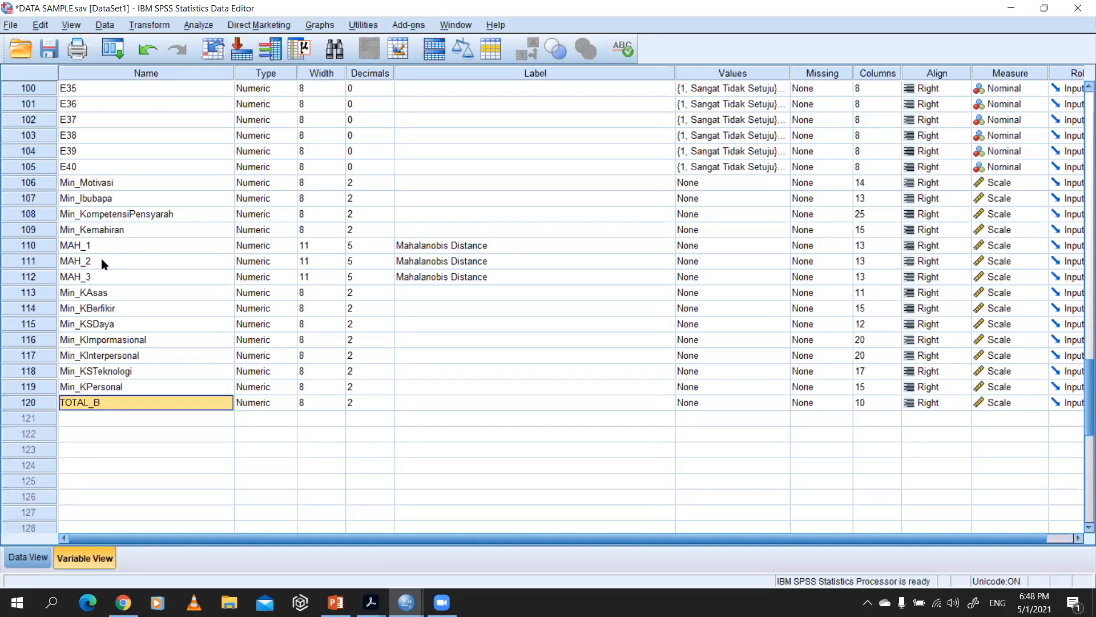
pyautogui.click(103, 184)
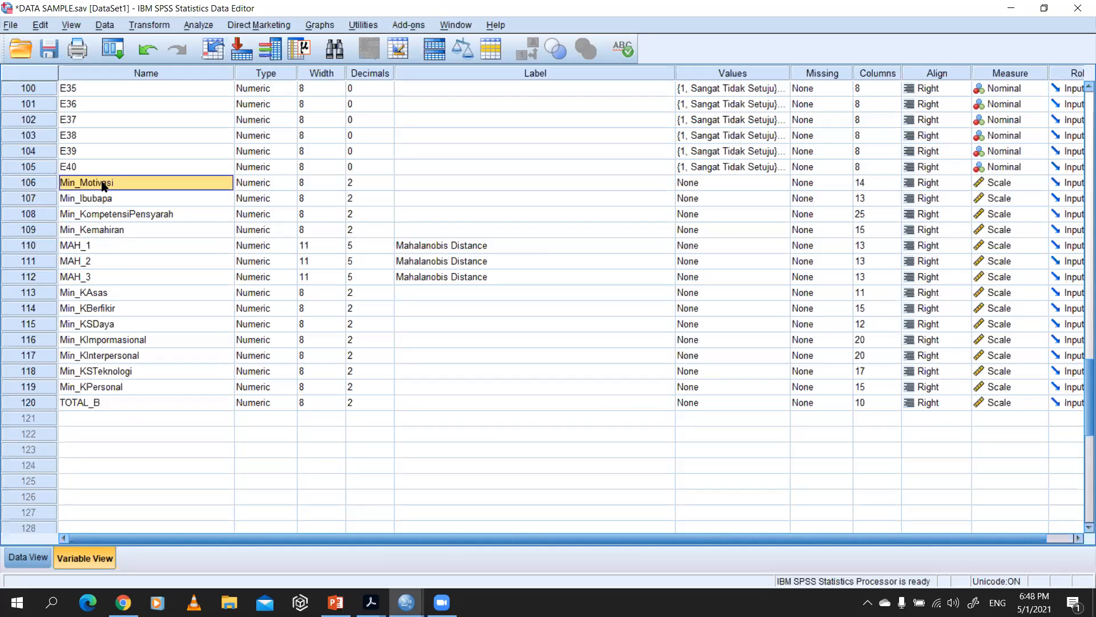
pyautogui.click(108, 232)
# Step: Start a Bivariate Correlations analysis and add Min_Motivasi to its variables
pyautogui.click(197, 25)
pyautogui.press('Right')
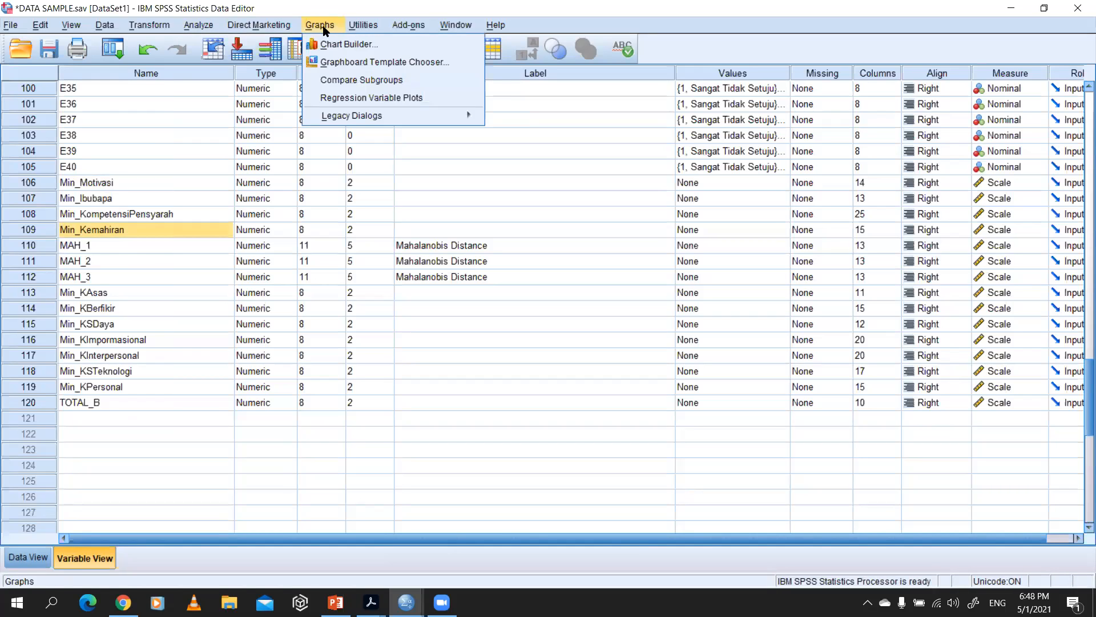
pyautogui.click(203, 28)
pyautogui.click(203, 28)
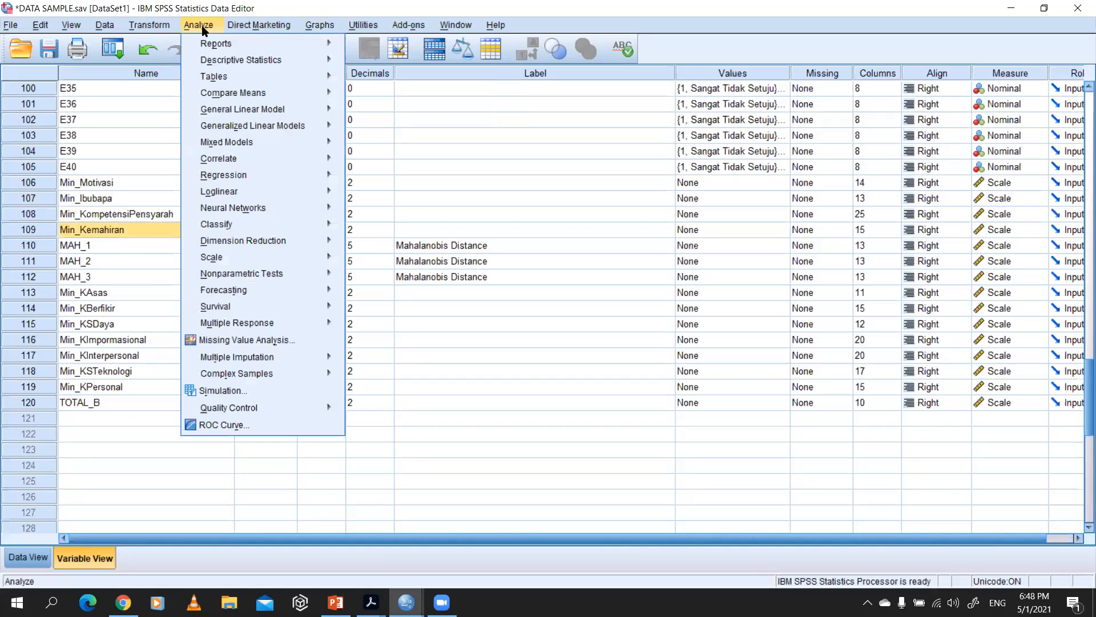
pyautogui.moveTo(331, 159)
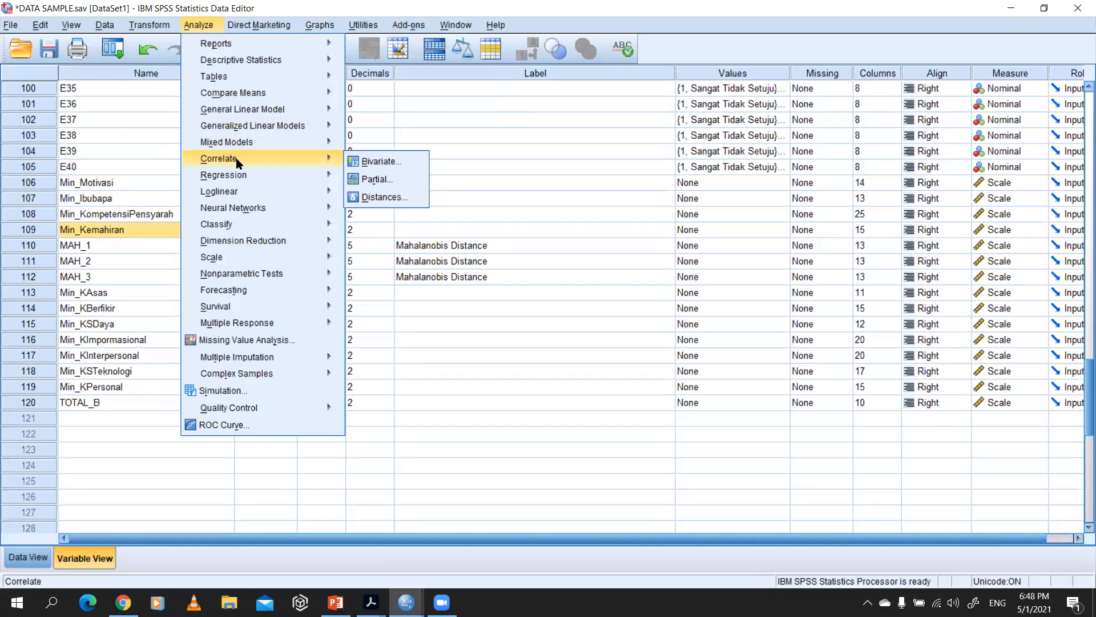
pyautogui.click(378, 164)
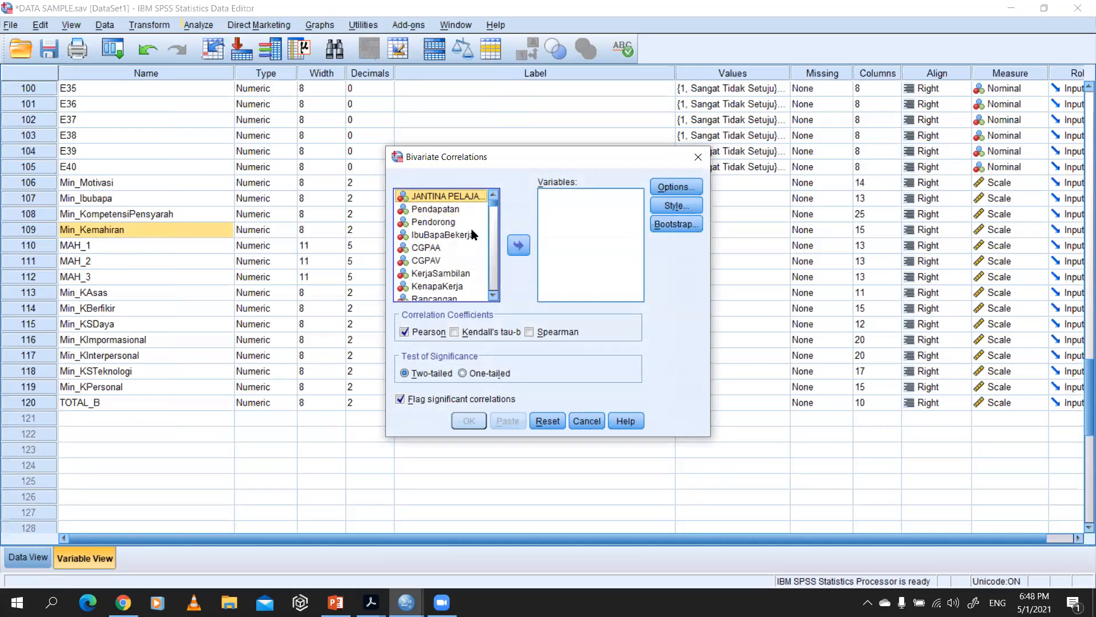
pyautogui.scroll(-5, 460, 251)
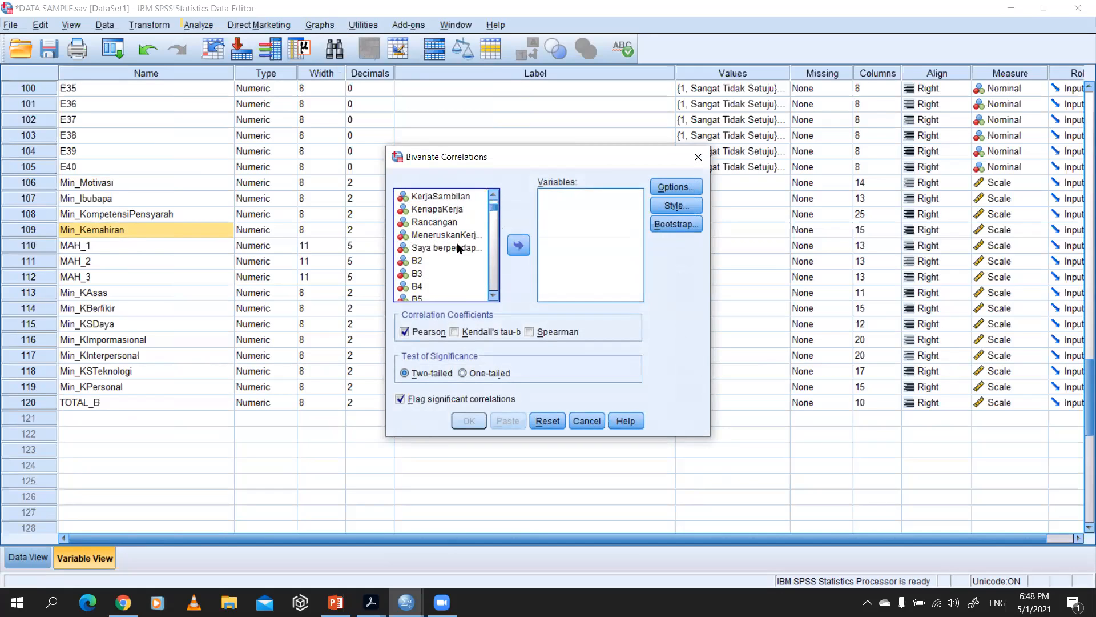
pyautogui.scroll(-20, 458, 262)
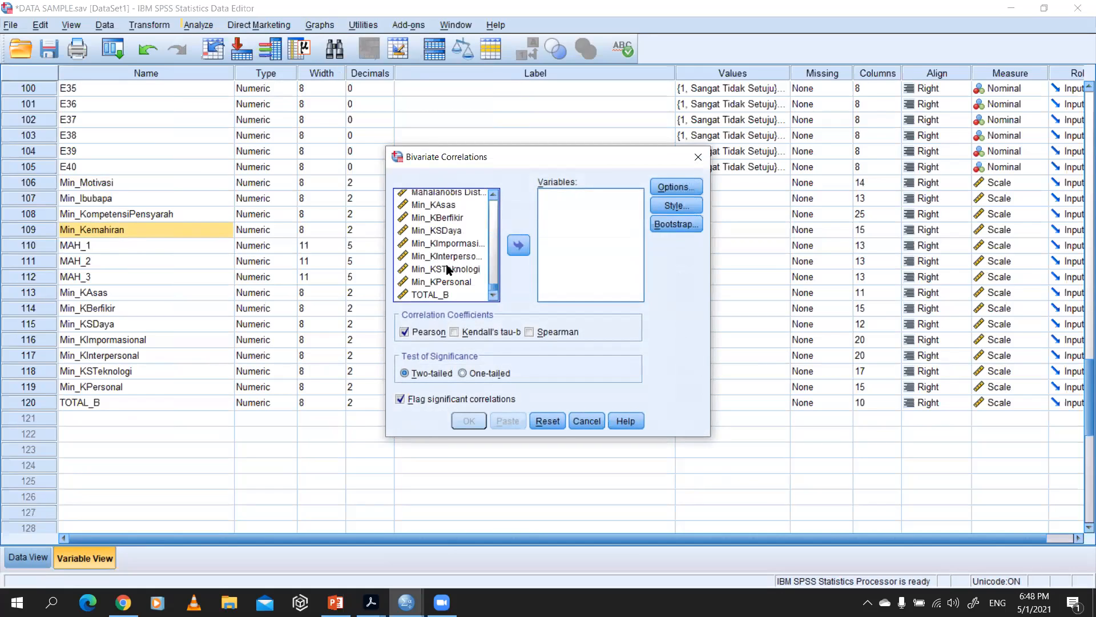
pyautogui.scroll(3, 444, 233)
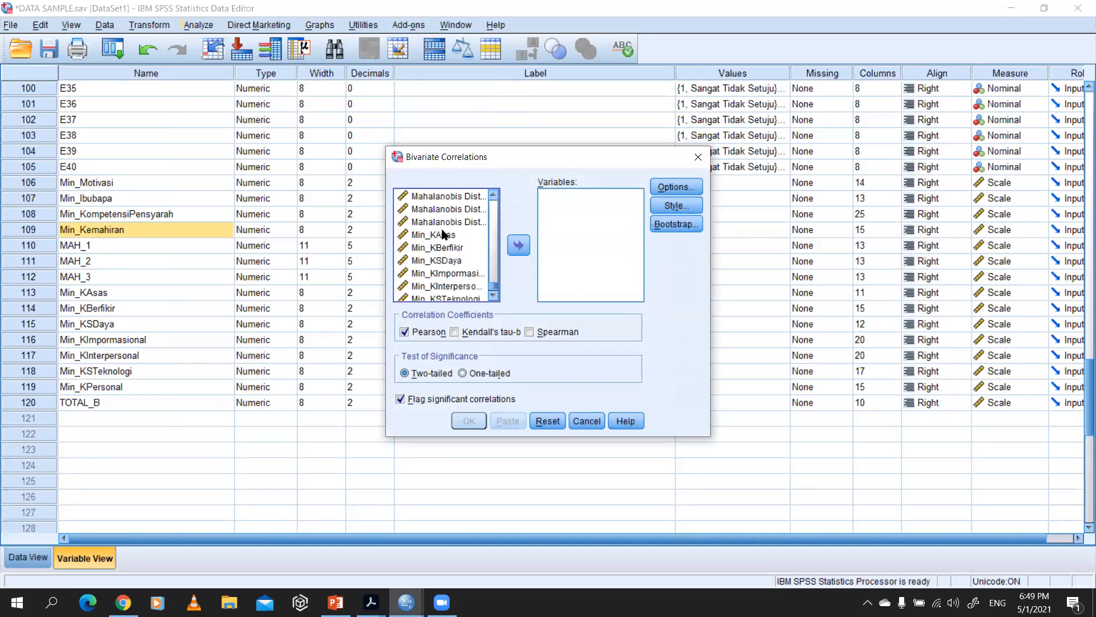
pyautogui.click(445, 223)
pyautogui.click(518, 246)
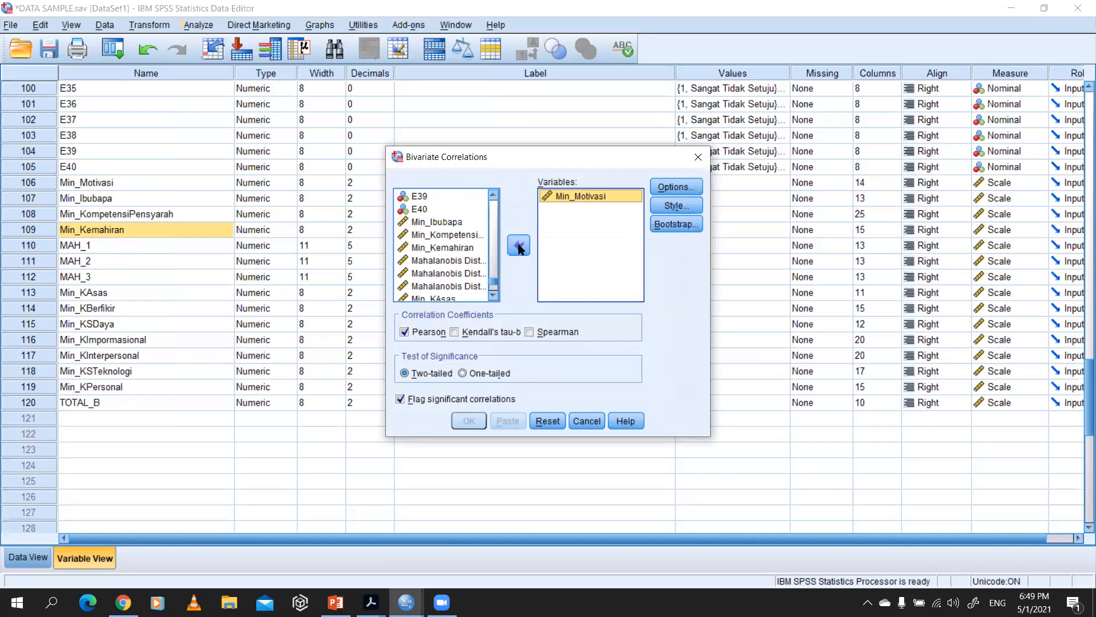
# Step: Add Min_Kemahiran as the second variable of the bivariate correlation
pyautogui.scroll(-3, 432, 277)
pyautogui.scroll(3, 435, 273)
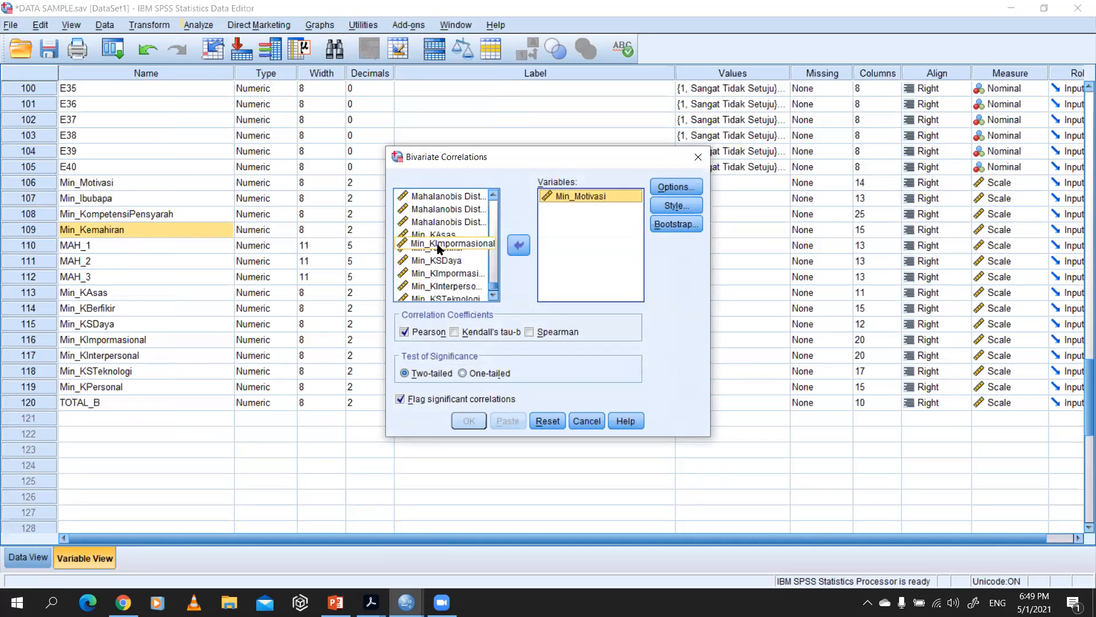
pyautogui.click(440, 261)
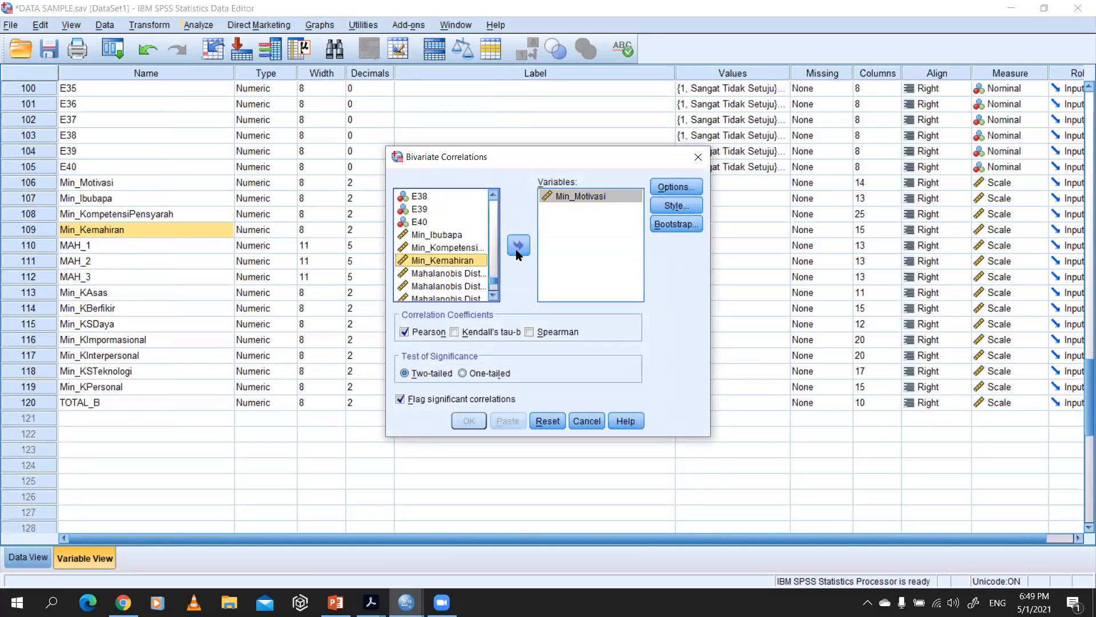
pyautogui.click(519, 246)
# Step: Request means and standard deviations plus cross-product deviations and covariances for the correlation
pyautogui.click(668, 191)
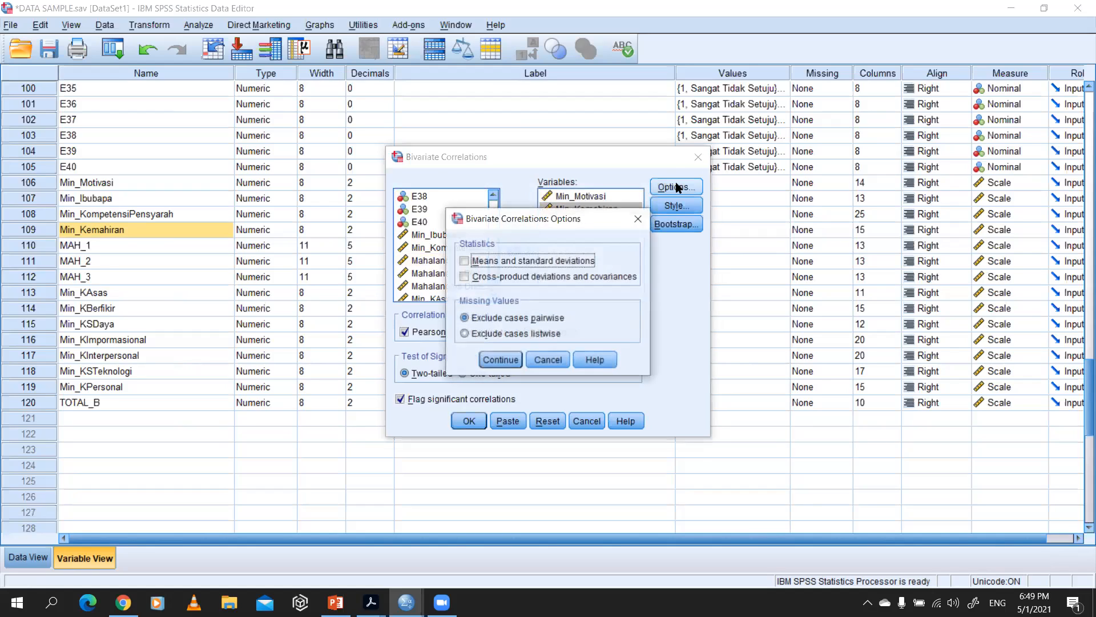
pyautogui.click(498, 262)
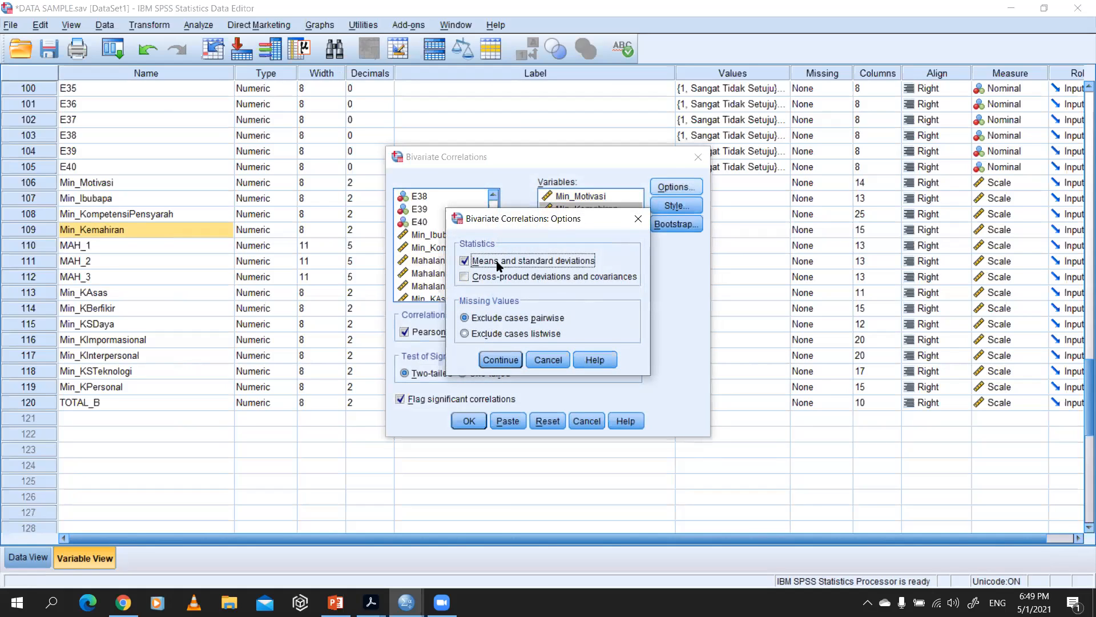
pyautogui.click(500, 360)
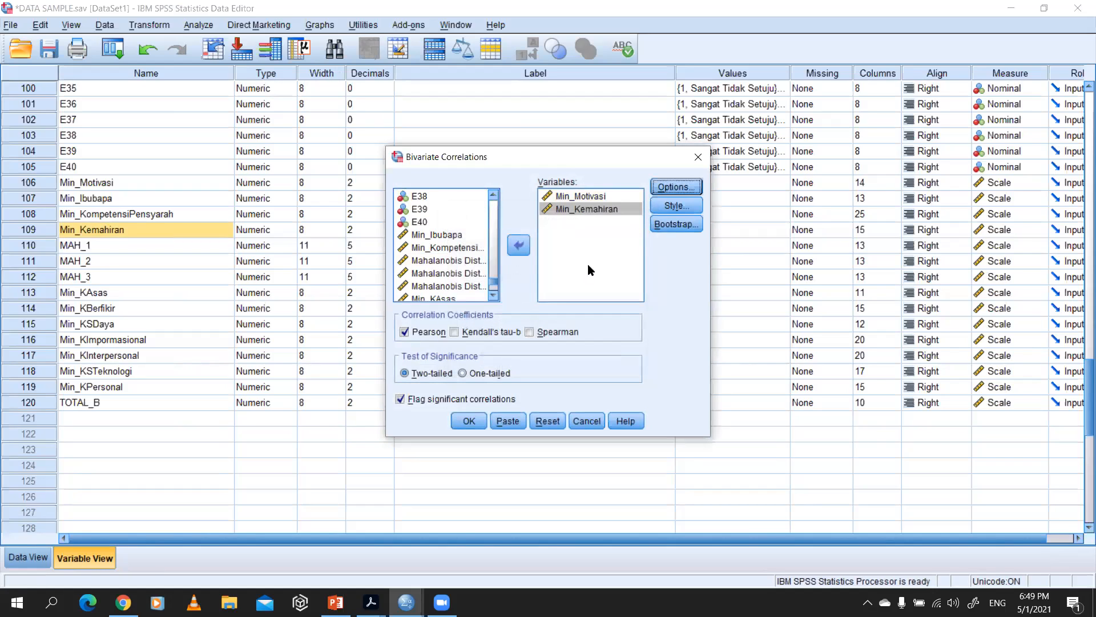
pyautogui.click(676, 188)
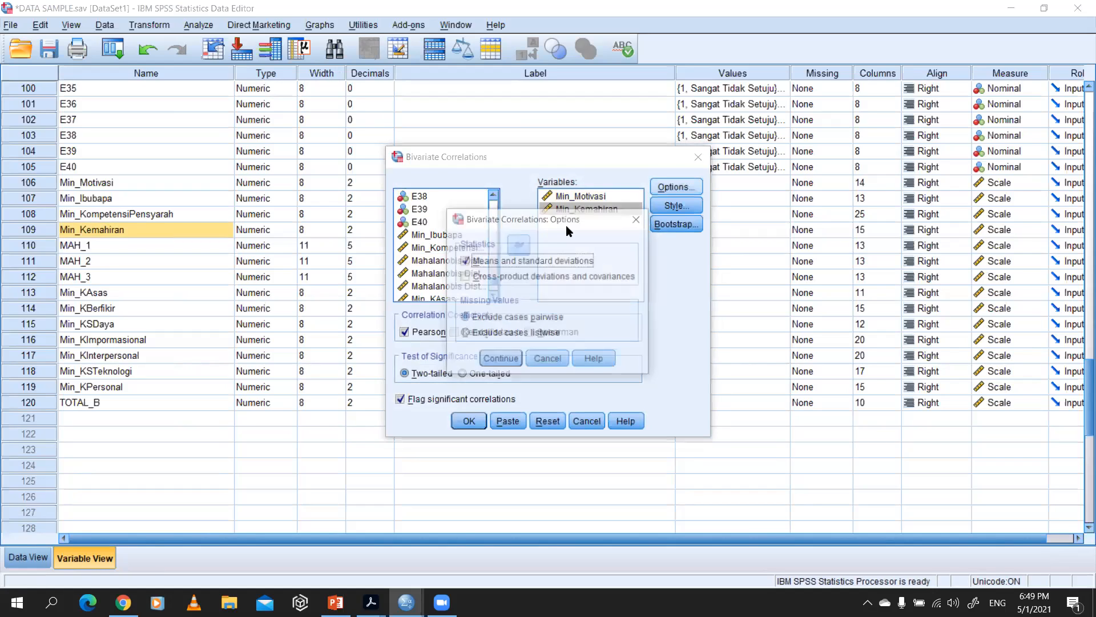
pyautogui.click(516, 281)
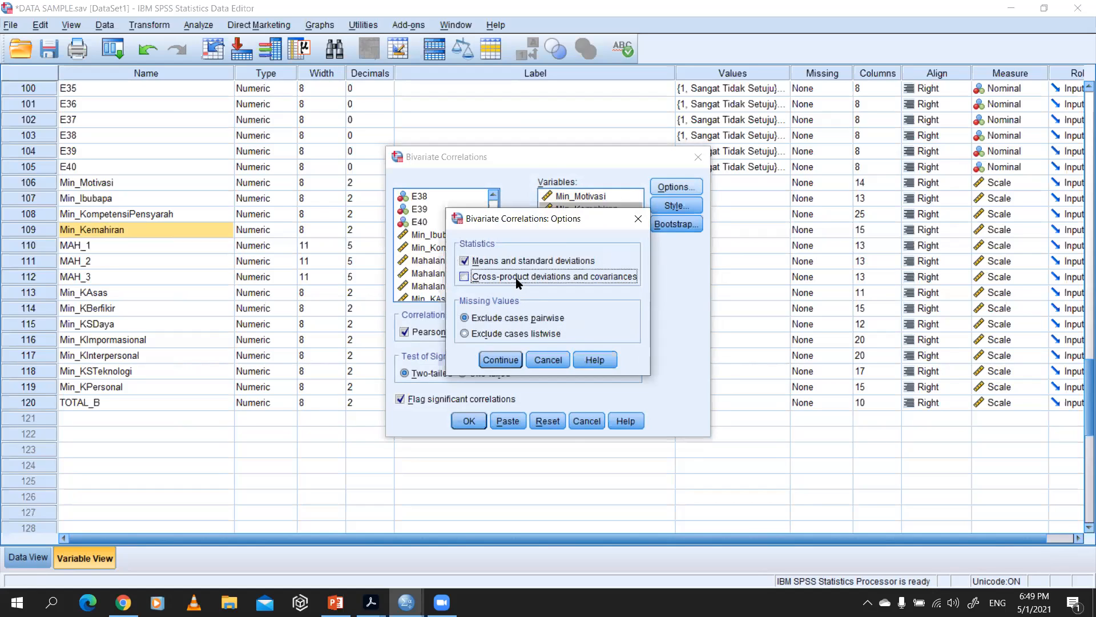
pyautogui.click(495, 359)
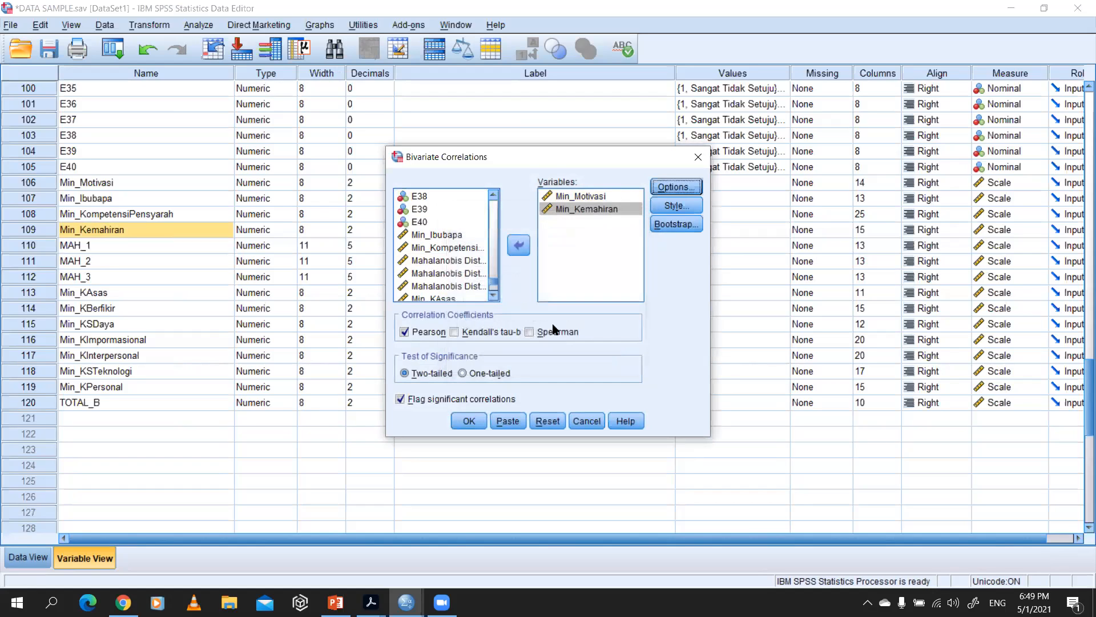
# Step: Check the Style and Bootstrap settings without changing them, and run the two-tailed Pearson correlation
pyautogui.click(676, 207)
pyautogui.click(876, 156)
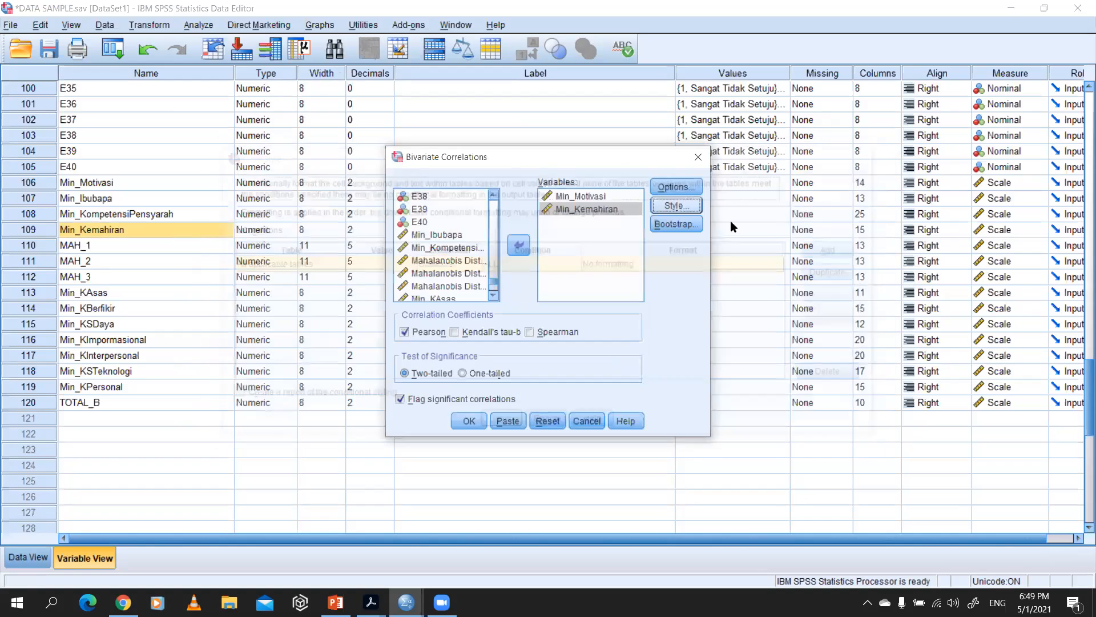
pyautogui.click(676, 224)
pyautogui.click(690, 112)
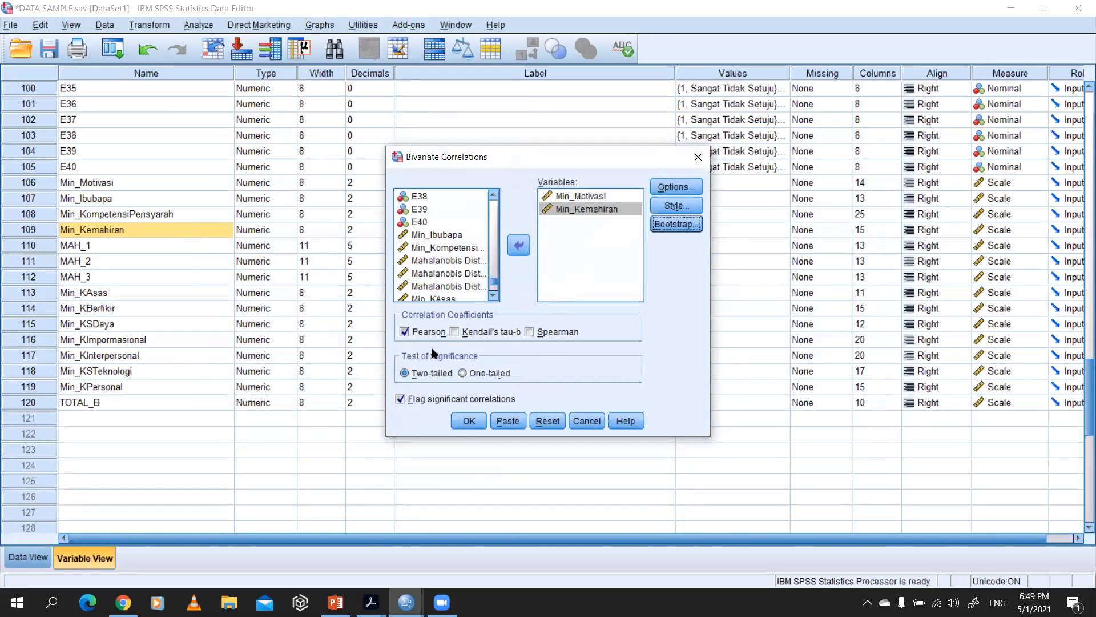
pyautogui.click(470, 423)
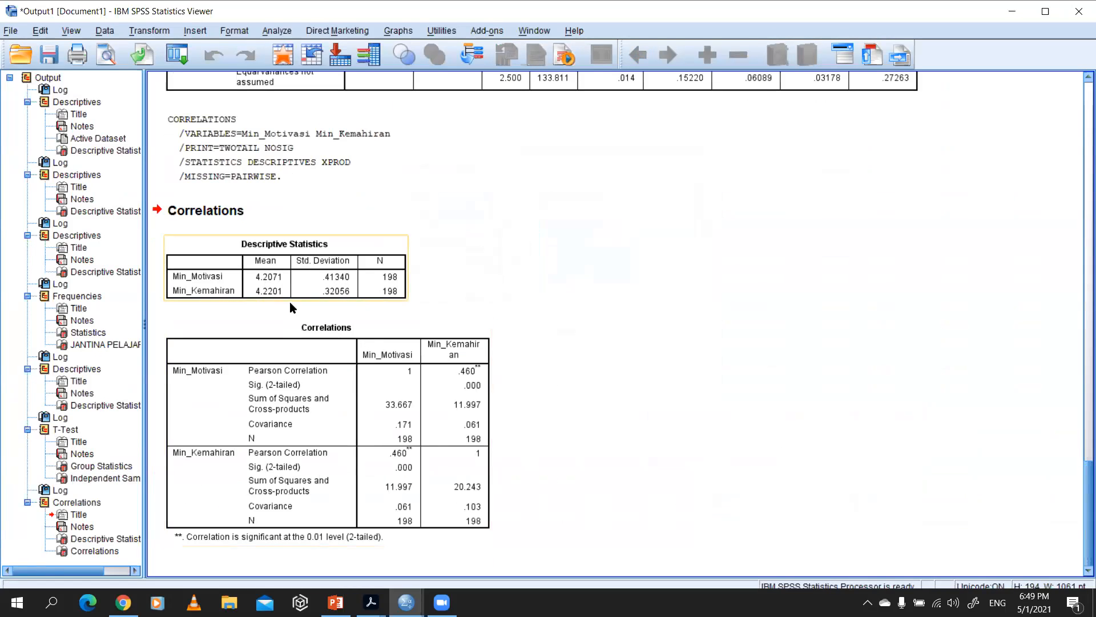
# Step: Circle the Descriptive Statistics table and both Pearson coefficients in the Correlations table with the pen, and link the table to one with an arrow
pyautogui.click(333, 272)
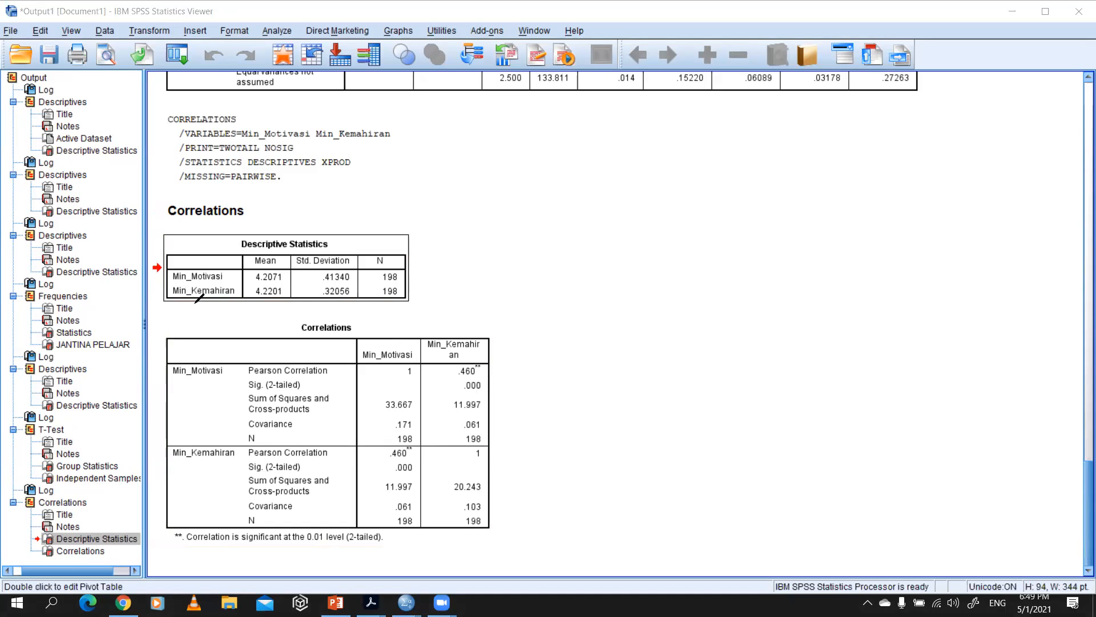
pyautogui.moveTo(187, 306)
pyautogui.mouseDown()
pyautogui.moveTo(404, 297)
pyautogui.moveTo(288, 234)
pyautogui.moveTo(194, 252)
pyautogui.moveTo(194, 306)
pyautogui.mouseUp()
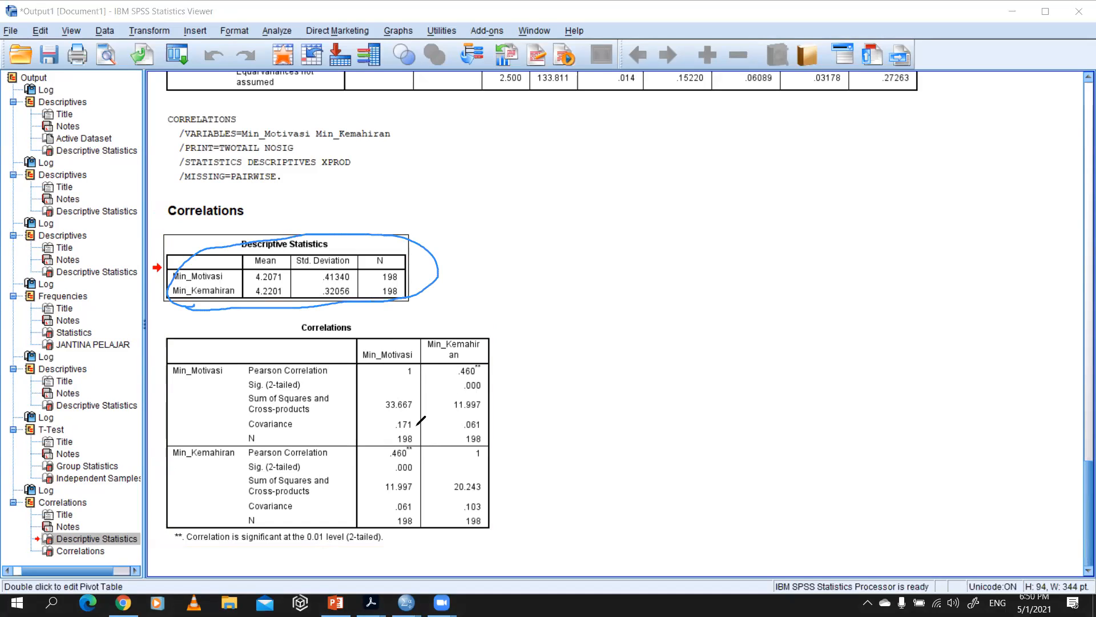
pyautogui.moveTo(486, 362)
pyautogui.mouseDown()
pyautogui.moveTo(438, 350)
pyautogui.moveTo(488, 377)
pyautogui.moveTo(487, 360)
pyautogui.mouseUp()
pyautogui.moveTo(424, 435)
pyautogui.mouseDown()
pyautogui.moveTo(388, 461)
pyautogui.moveTo(427, 437)
pyautogui.mouseUp()
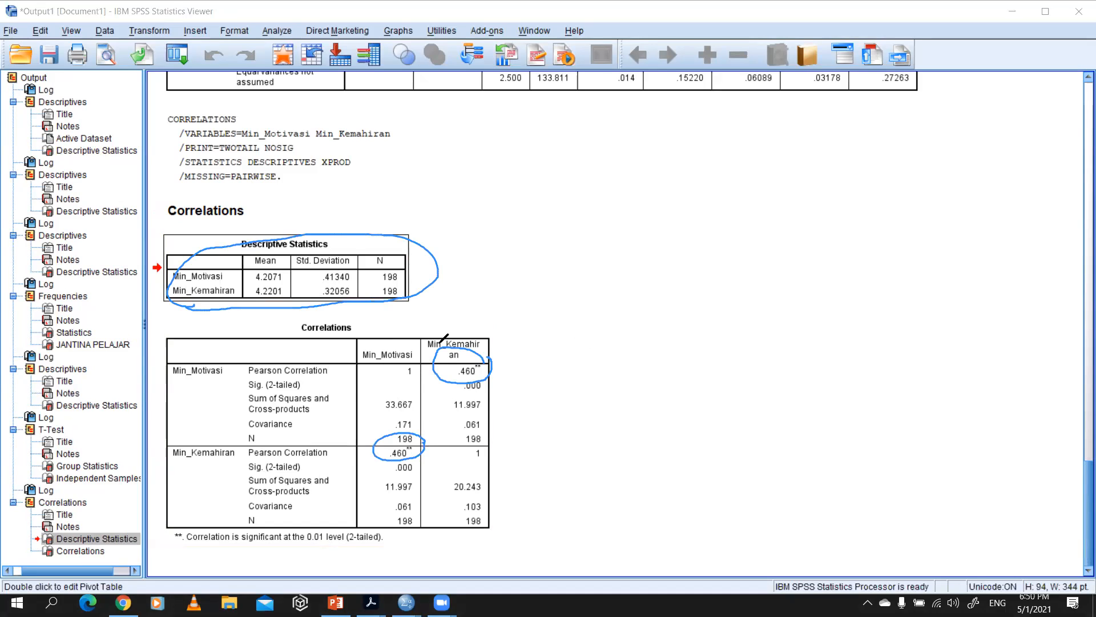
pyautogui.moveTo(417, 304); pyautogui.dragTo(432, 339)
# Step: Handwrite "r = 0.46" in the blank area beside the correlation output
pyautogui.moveTo(633, 292); pyautogui.dragTo(684, 305)
pyautogui.moveTo(664, 314)
pyautogui.mouseDown()
pyautogui.moveTo(711, 315)
pyautogui.moveTo(724, 302)
pyautogui.moveTo(783, 312)
pyautogui.mouseUp()
pyautogui.click(739, 312)
pyautogui.moveTo(778, 296)
pyautogui.mouseDown()
pyautogui.moveTo(779, 325)
pyautogui.moveTo(796, 312)
pyautogui.mouseUp()
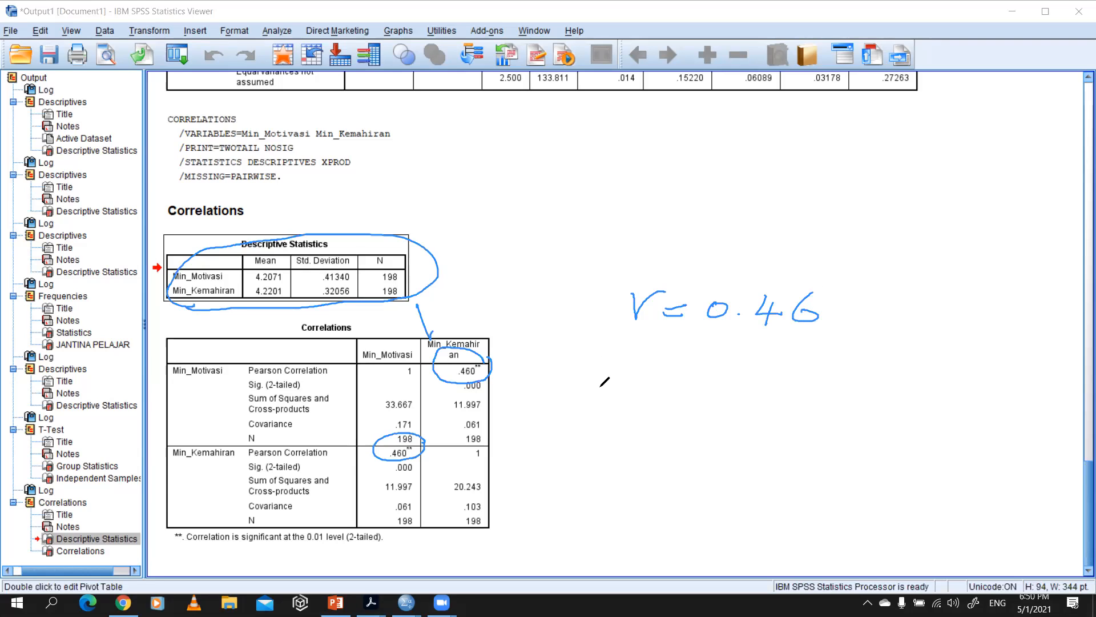
# Step: Draw a 0-to-1 scale under "r = 0.46", tick both ends, mark its midpoint, and write "sederhana" beneath it
pyautogui.moveTo(583, 378); pyautogui.dragTo(858, 399)
pyautogui.moveTo(932, 378); pyautogui.dragTo(932, 409)
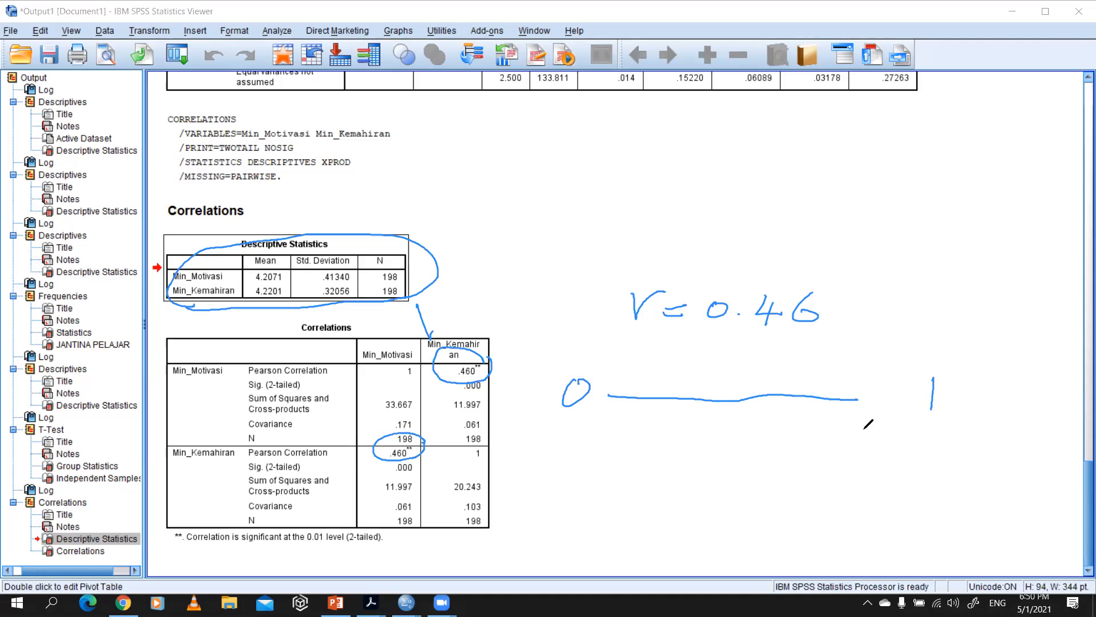
pyautogui.moveTo(854, 474); pyautogui.dragTo(904, 459)
pyautogui.moveTo(567, 440); pyautogui.dragTo(616, 432)
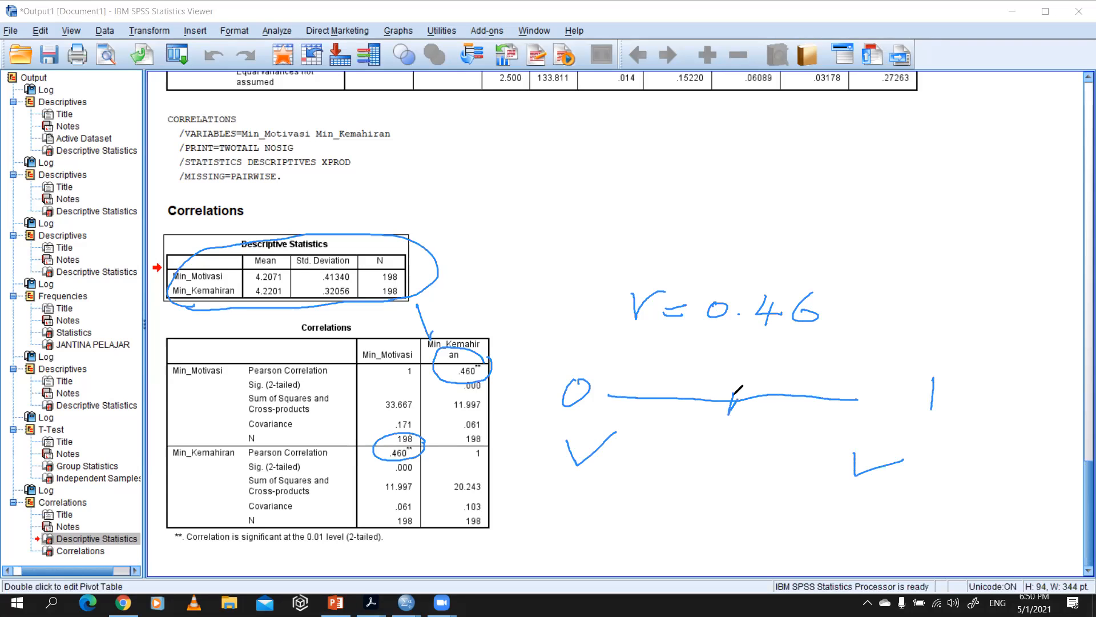
pyautogui.moveTo(667, 467)
pyautogui.mouseDown()
pyautogui.moveTo(655, 489)
pyautogui.moveTo(689, 488)
pyautogui.moveTo(720, 460)
pyautogui.moveTo(807, 456)
pyautogui.mouseUp()
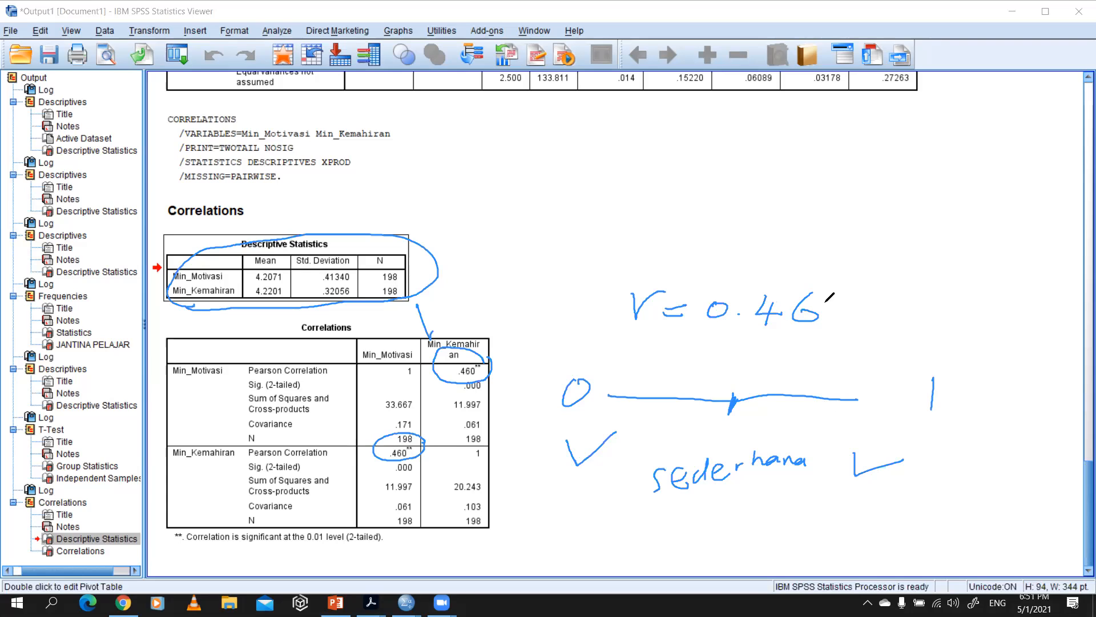
# Step: Handwrite "0.9" above the 1 and mark the end of the scale line near the 1
pyautogui.moveTo(920, 295)
pyautogui.mouseDown()
pyautogui.moveTo(912, 300)
pyautogui.moveTo(971, 319)
pyautogui.moveTo(959, 328)
pyautogui.mouseUp()
pyautogui.click(937, 323)
pyautogui.moveTo(840, 387); pyautogui.dragTo(859, 399)
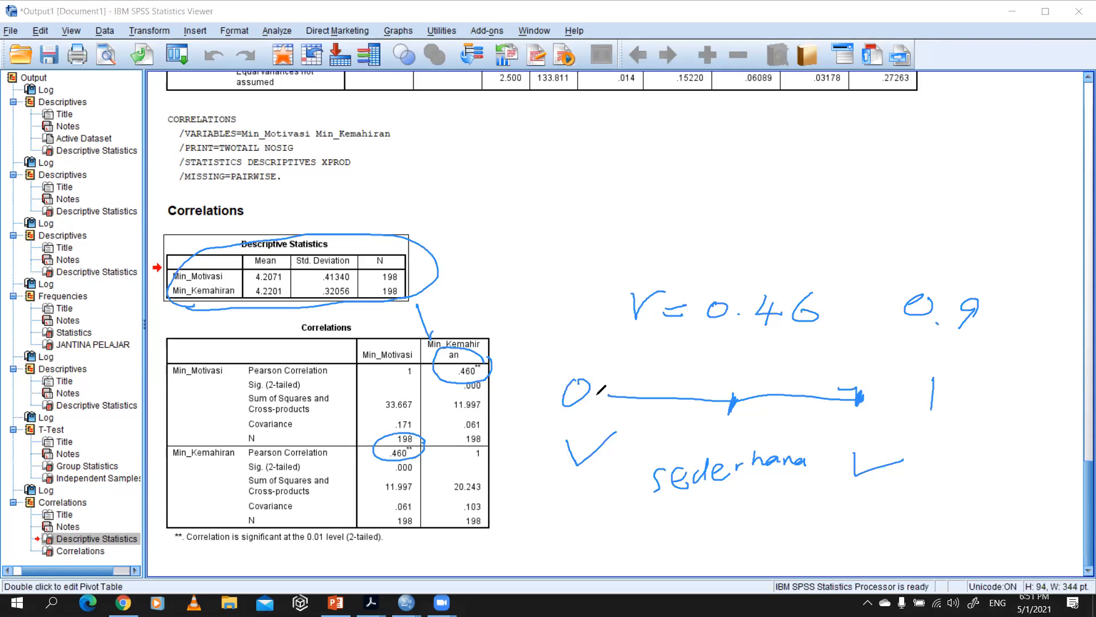
# Step: Mark the scale line's start and write "0.1" above the 0, and draw a circled plus sign above "r = 0.46"
pyautogui.moveTo(608, 400); pyautogui.dragTo(613, 392)
pyautogui.moveTo(539, 358)
pyautogui.mouseDown()
pyautogui.moveTo(553, 344)
pyautogui.moveTo(540, 356)
pyautogui.moveTo(571, 361)
pyautogui.mouseUp()
pyautogui.click(566, 358)
pyautogui.moveTo(755, 208)
pyautogui.mouseDown()
pyautogui.moveTo(768, 248)
pyautogui.moveTo(779, 220)
pyautogui.moveTo(770, 197)
pyautogui.moveTo(804, 237)
pyautogui.moveTo(776, 195)
pyautogui.mouseUp()
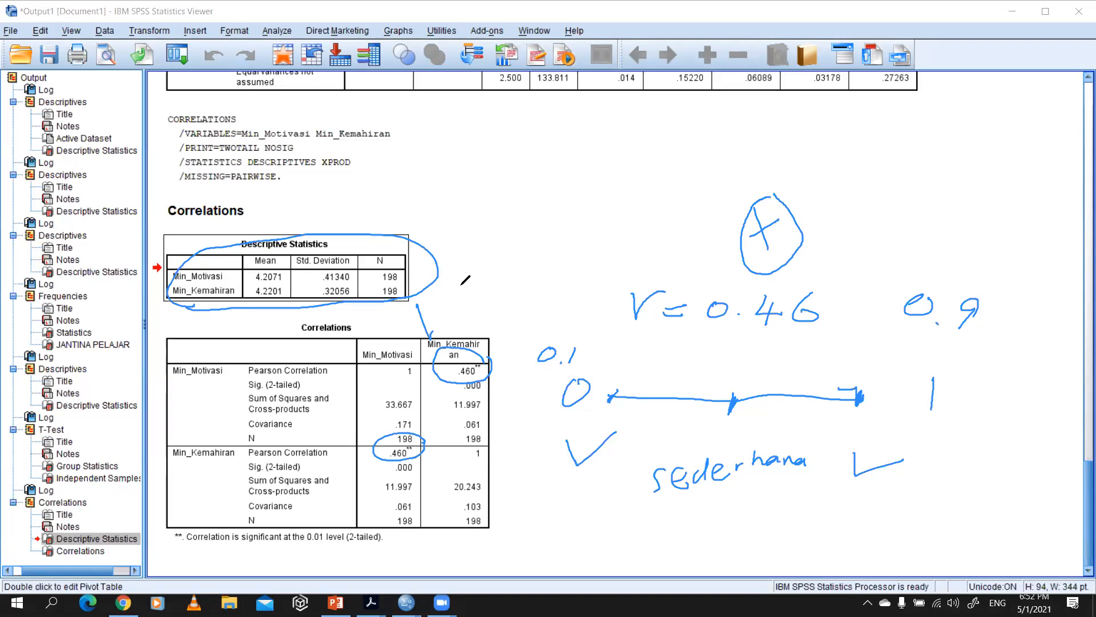
# Step: Draw check strokes beside the circled plus sign and the handwritten "r = 0.46"
pyautogui.moveTo(841, 260)
pyautogui.mouseDown()
pyautogui.moveTo(837, 252)
pyautogui.moveTo(899, 227)
pyautogui.mouseUp()
pyautogui.moveTo(825, 325); pyautogui.dragTo(873, 304)
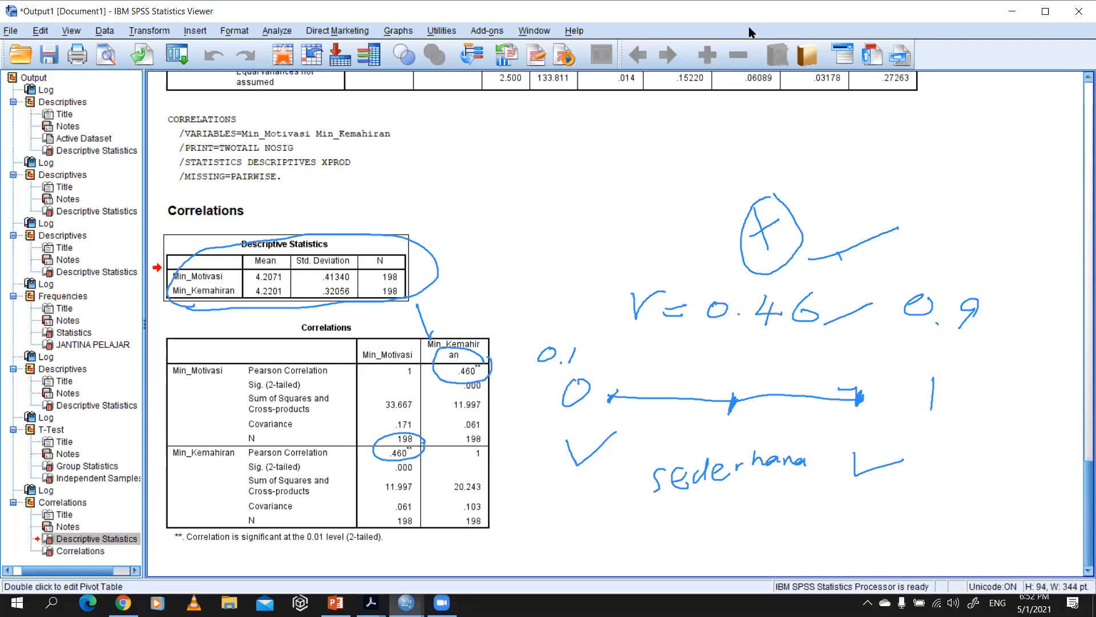
# Step: Switch to INSTRUMENT.pdf in Adobe Acrobat and underline Motivasi Intrinsik, Sokongan Ibu Bapa, Kompetensi Pensyarah and Kemahiran Kebolehdapatan in the research title
pyautogui.click(263, 329)
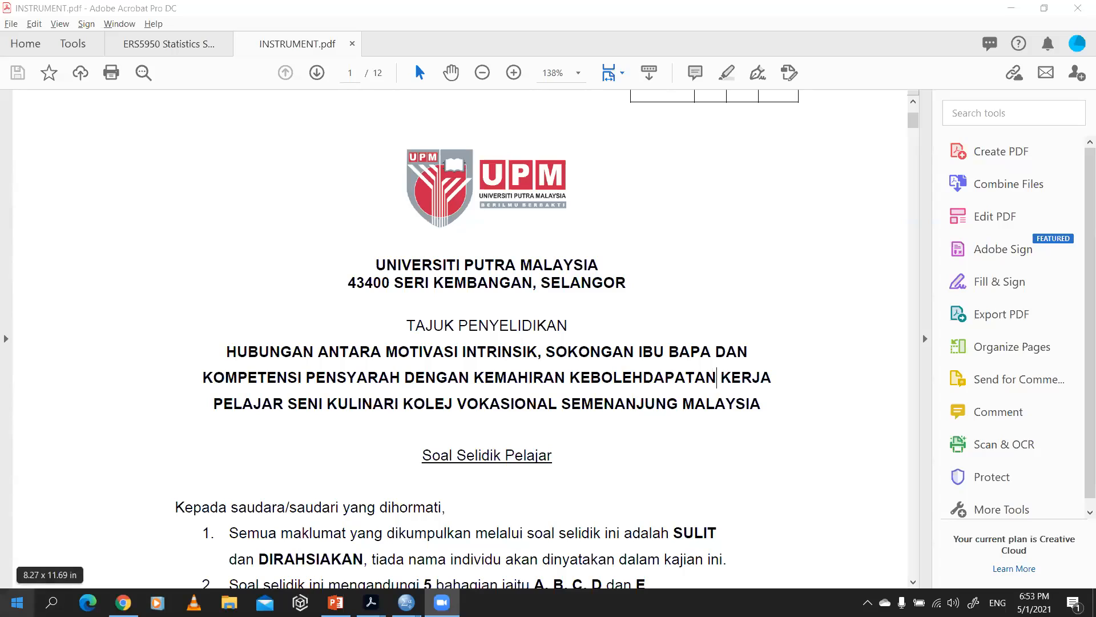
pyautogui.click(522, 350)
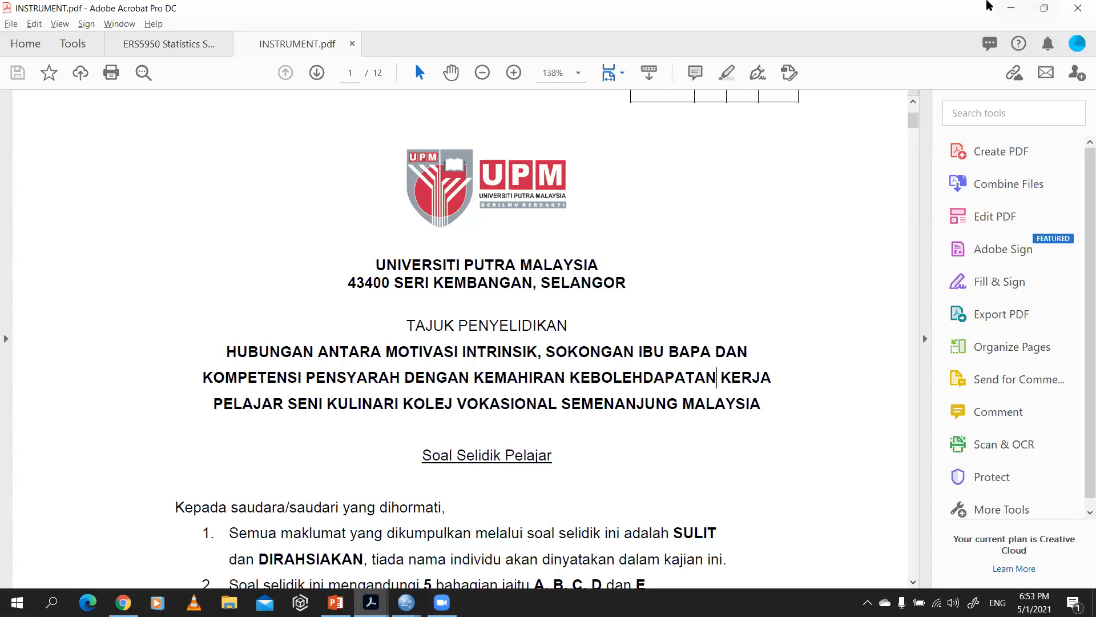
pyautogui.click(987, 2)
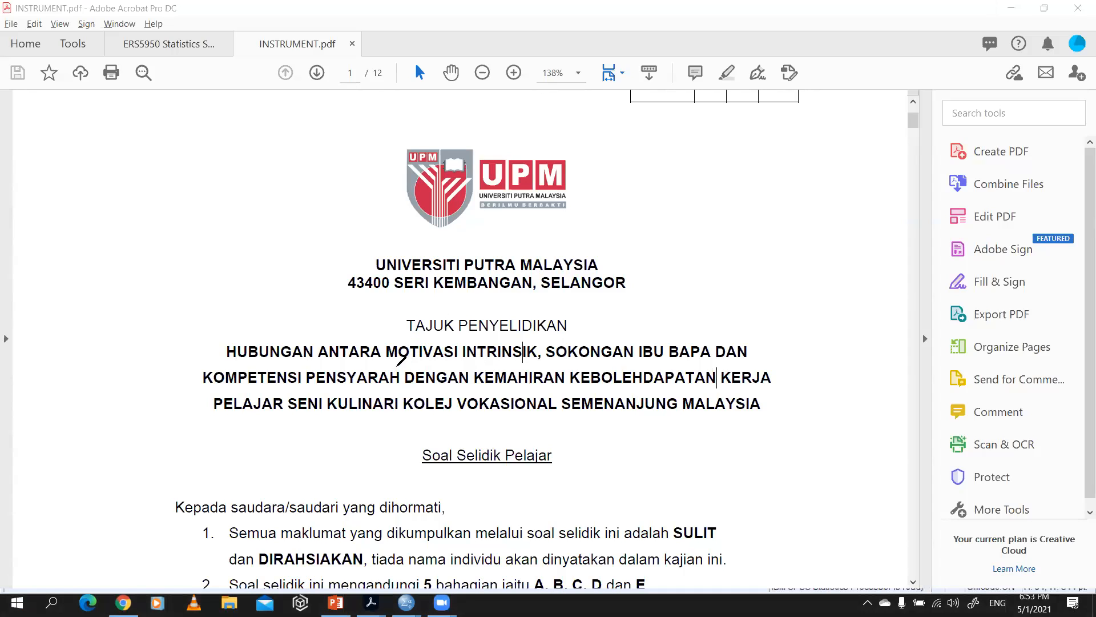
pyautogui.moveTo(392, 363); pyautogui.dragTo(502, 366)
pyautogui.moveTo(586, 364)
pyautogui.mouseDown()
pyautogui.moveTo(567, 360)
pyautogui.moveTo(696, 372)
pyautogui.mouseUp()
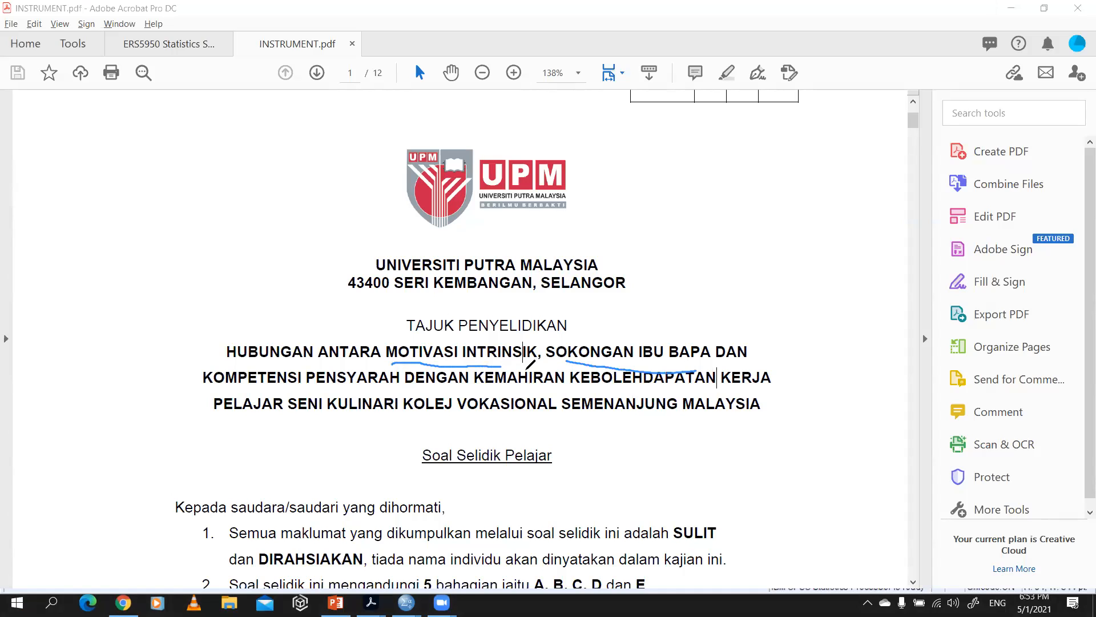
pyautogui.moveTo(220, 393); pyautogui.dragTo(374, 385)
pyautogui.moveTo(501, 394); pyautogui.dragTo(630, 401)
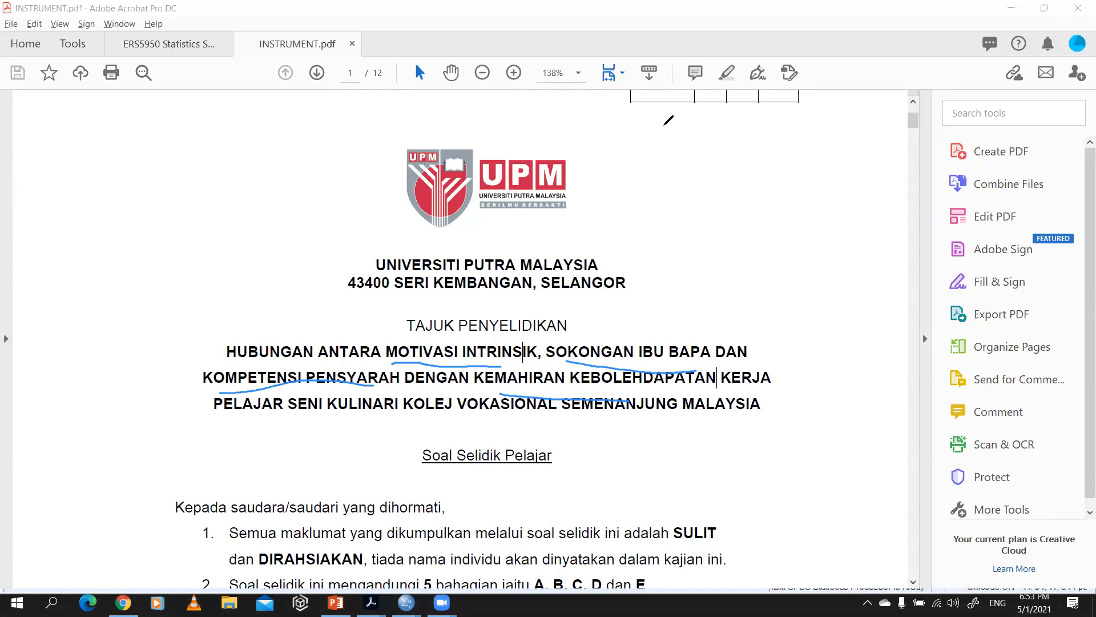
# Step: Sketch a column of three small ovals beside the UPM logo and a separate oval labelled "DV" across from them
pyautogui.moveTo(688, 162)
pyautogui.mouseDown()
pyautogui.moveTo(685, 149)
pyautogui.moveTo(699, 166)
pyautogui.moveTo(686, 145)
pyautogui.mouseUp()
pyautogui.moveTo(715, 210)
pyautogui.mouseDown()
pyautogui.moveTo(714, 181)
pyautogui.moveTo(727, 258)
pyautogui.moveTo(722, 229)
pyautogui.mouseUp()
pyautogui.moveTo(815, 180)
pyautogui.mouseDown()
pyautogui.moveTo(825, 212)
pyautogui.moveTo(816, 180)
pyautogui.mouseUp()
pyautogui.moveTo(813, 223)
pyautogui.mouseDown()
pyautogui.moveTo(810, 239)
pyautogui.moveTo(826, 223)
pyautogui.mouseUp()
pyautogui.moveTo(839, 224); pyautogui.dragTo(856, 224)
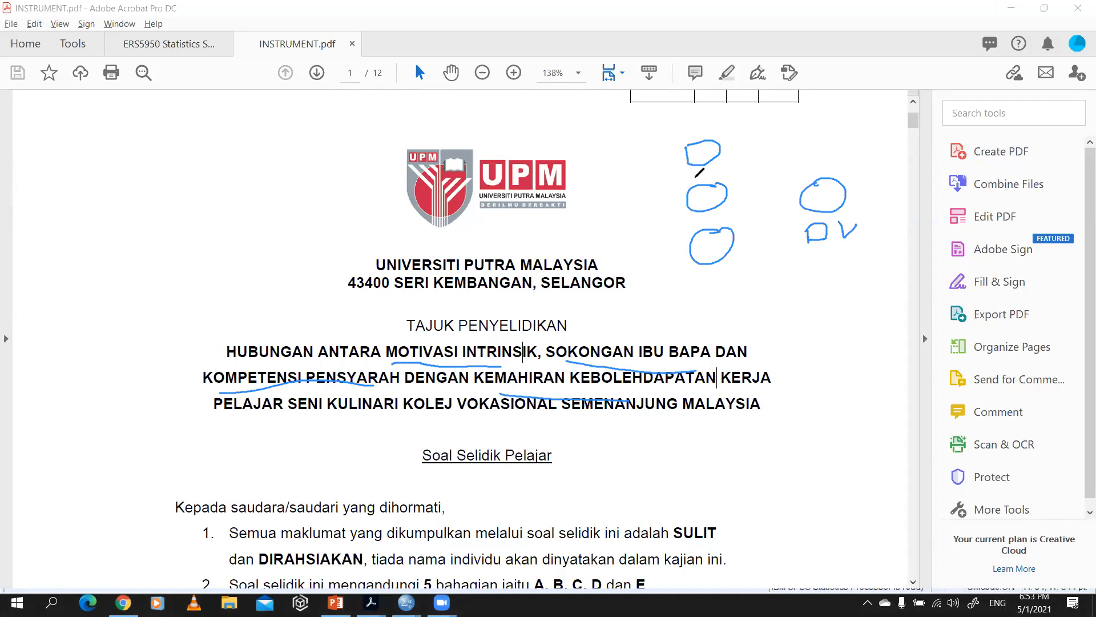
# Step: Label the three stacked ovals "IV1", "IV2" and "IV3" and draw joined arrows from them to the DV oval
pyautogui.moveTo(631, 152); pyautogui.dragTo(632, 167)
pyautogui.moveTo(648, 155)
pyautogui.mouseDown()
pyautogui.moveTo(663, 148)
pyautogui.moveTo(671, 160)
pyautogui.mouseUp()
pyautogui.moveTo(632, 198)
pyautogui.mouseDown()
pyautogui.moveTo(632, 213)
pyautogui.moveTo(655, 194)
pyautogui.moveTo(681, 208)
pyautogui.mouseUp()
pyautogui.moveTo(640, 240)
pyautogui.mouseDown()
pyautogui.moveTo(637, 260)
pyautogui.moveTo(665, 239)
pyautogui.moveTo(671, 257)
pyautogui.mouseUp()
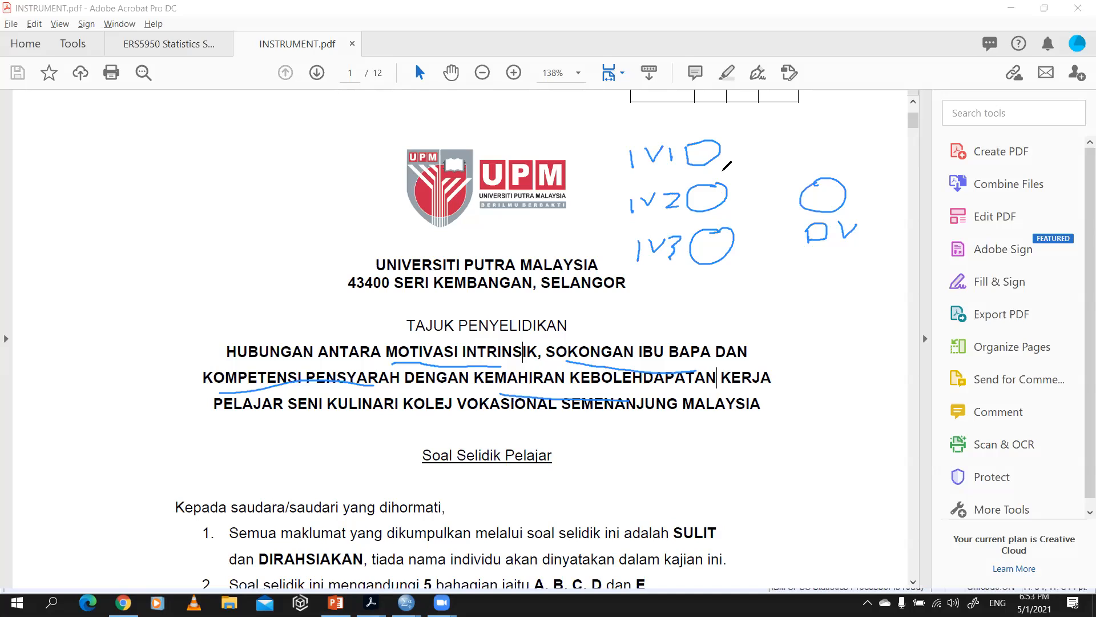
pyautogui.moveTo(754, 188)
pyautogui.mouseDown()
pyautogui.moveTo(723, 154)
pyautogui.moveTo(752, 226)
pyautogui.moveTo(723, 237)
pyautogui.mouseUp()
pyautogui.moveTo(782, 194)
pyautogui.mouseDown()
pyautogui.moveTo(731, 194)
pyautogui.moveTo(798, 194)
pyautogui.moveTo(789, 201)
pyautogui.mouseUp()
pyautogui.moveTo(742, 149); pyautogui.dragTo(746, 231)
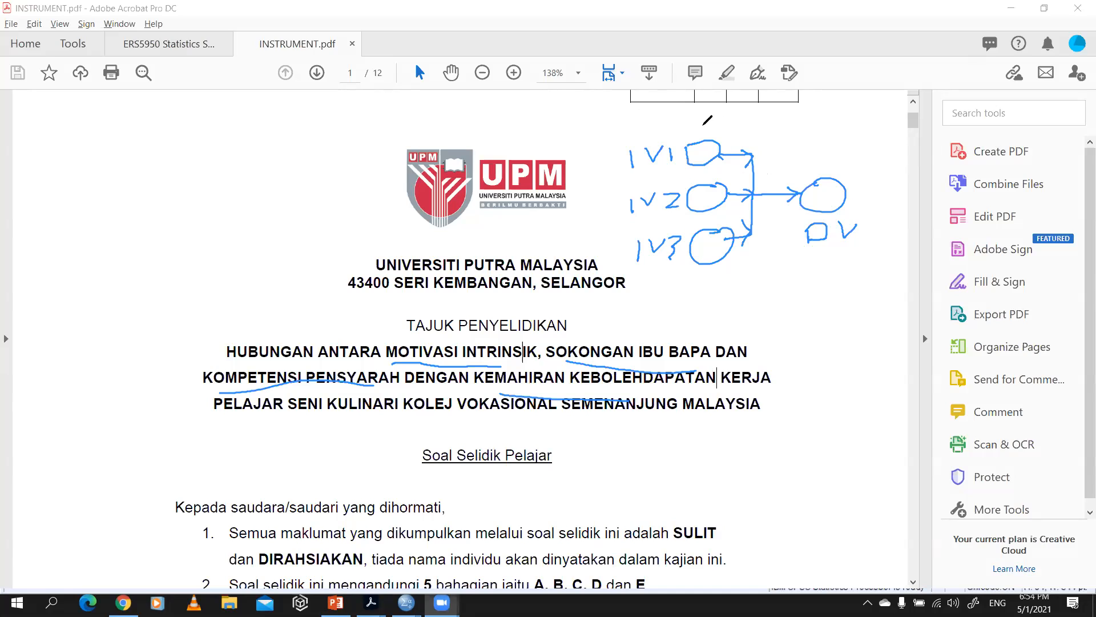
# Step: Circle the independent variable group and the dependent variable oval in red, and write "IV" and "DV" beneath them
pyautogui.moveTo(756, 126)
pyautogui.mouseDown()
pyautogui.moveTo(637, 137)
pyautogui.moveTo(657, 260)
pyautogui.moveTo(760, 156)
pyautogui.moveTo(808, 159)
pyautogui.moveTo(800, 186)
pyautogui.moveTo(887, 197)
pyautogui.moveTo(872, 176)
pyautogui.mouseUp()
pyautogui.moveTo(689, 282)
pyautogui.mouseDown()
pyautogui.moveTo(689, 311)
pyautogui.moveTo(739, 273)
pyautogui.mouseUp()
pyautogui.moveTo(820, 269); pyautogui.dragTo(818, 293)
pyautogui.moveTo(821, 270)
pyautogui.mouseDown()
pyautogui.moveTo(838, 280)
pyautogui.moveTo(820, 292)
pyautogui.mouseUp()
pyautogui.moveTo(849, 266)
pyautogui.mouseDown()
pyautogui.moveTo(854, 275)
pyautogui.moveTo(871, 266)
pyautogui.mouseUp()
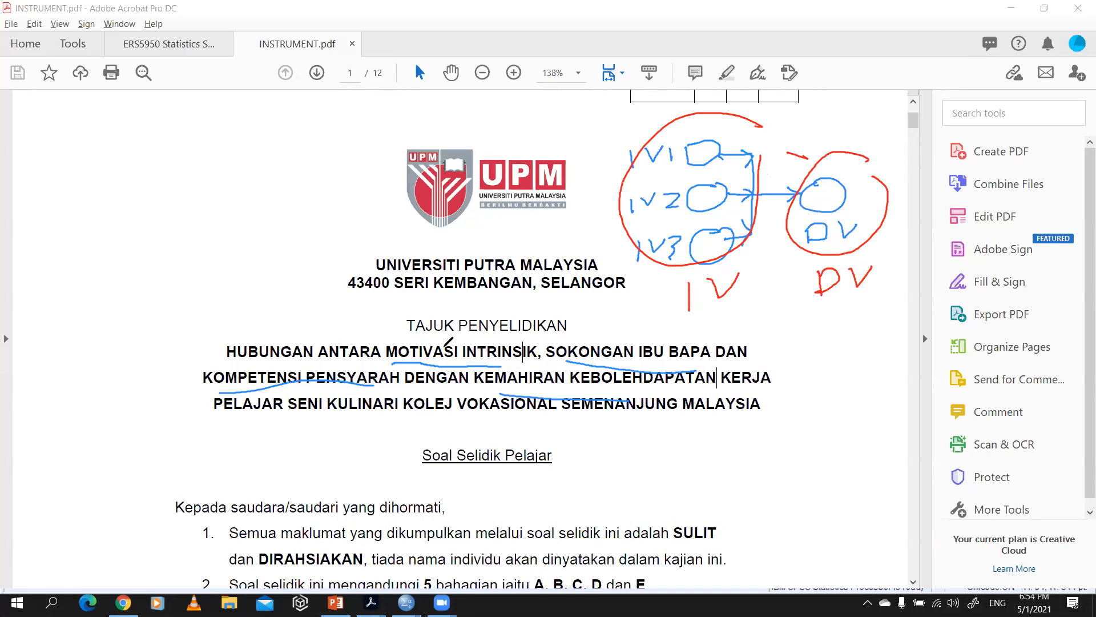
# Step: Mark the title's variables in red: "IV1" at Motivasi Intrinsik, "IV2" at Sokongan Ibu Bapa, "IV3" at Kompetensi Pensyarah, "DV" at Kemahiran Kebolehdapatan
pyautogui.moveTo(477, 324); pyautogui.dragTo(511, 319)
pyautogui.moveTo(628, 323)
pyautogui.mouseDown()
pyautogui.moveTo(626, 313)
pyautogui.moveTo(649, 318)
pyautogui.mouseUp()
pyautogui.moveTo(650, 317); pyautogui.dragTo(661, 331)
pyautogui.moveTo(307, 355); pyautogui.dragTo(308, 366)
pyautogui.moveTo(319, 351); pyautogui.dragTo(350, 364)
pyautogui.moveTo(530, 368)
pyautogui.mouseDown()
pyautogui.moveTo(575, 404)
pyautogui.moveTo(589, 398)
pyautogui.mouseUp()
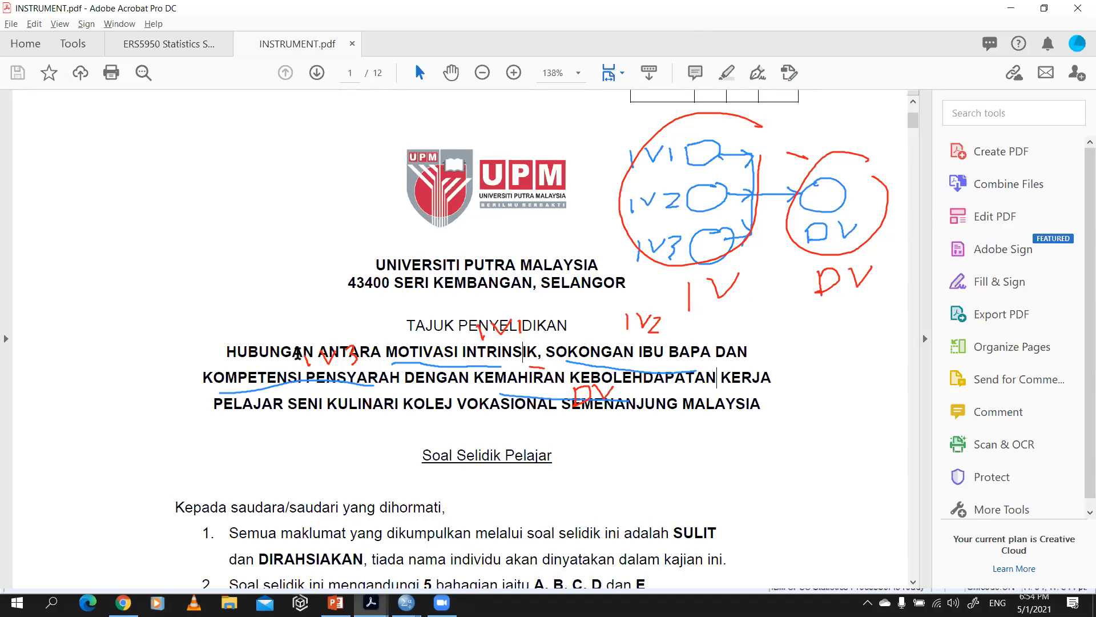
# Step: Switch to the DATA SAMPLE.sav dataset in the SPSS Data Editor and bring the Min_ variables into view
pyautogui.moveTo(406, 603)
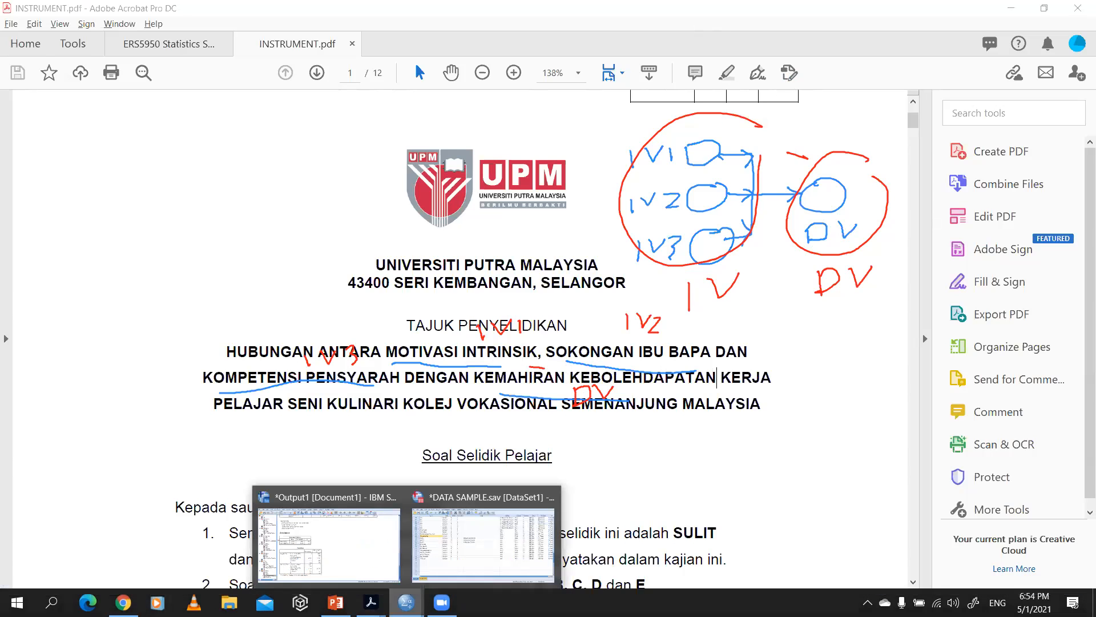
pyautogui.click(455, 539)
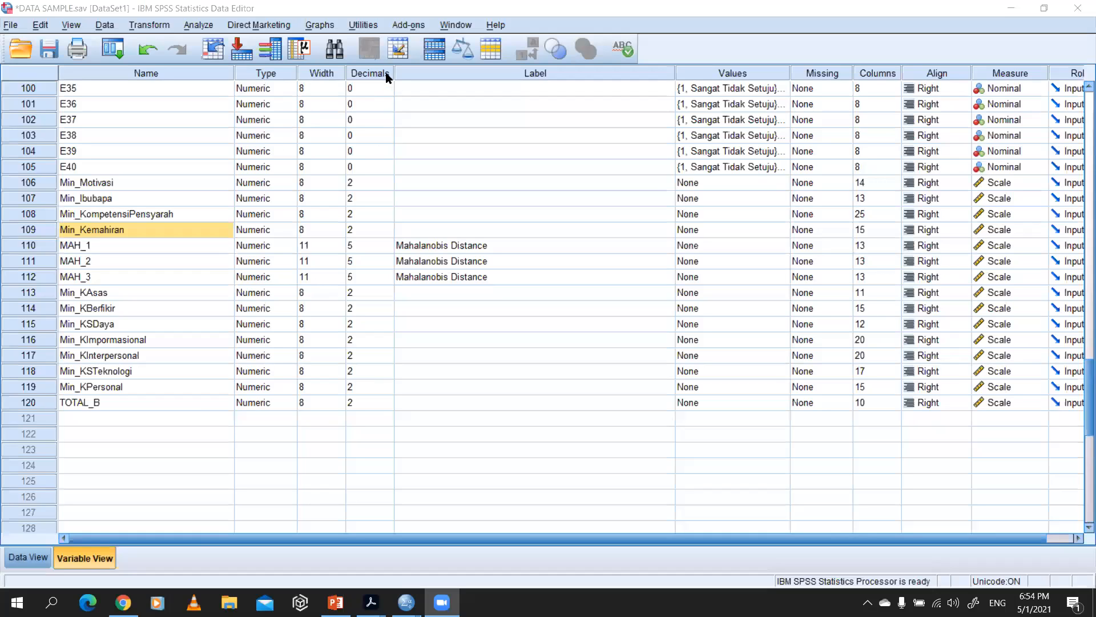
pyautogui.click(187, 5)
pyautogui.scroll(4, 375, 144)
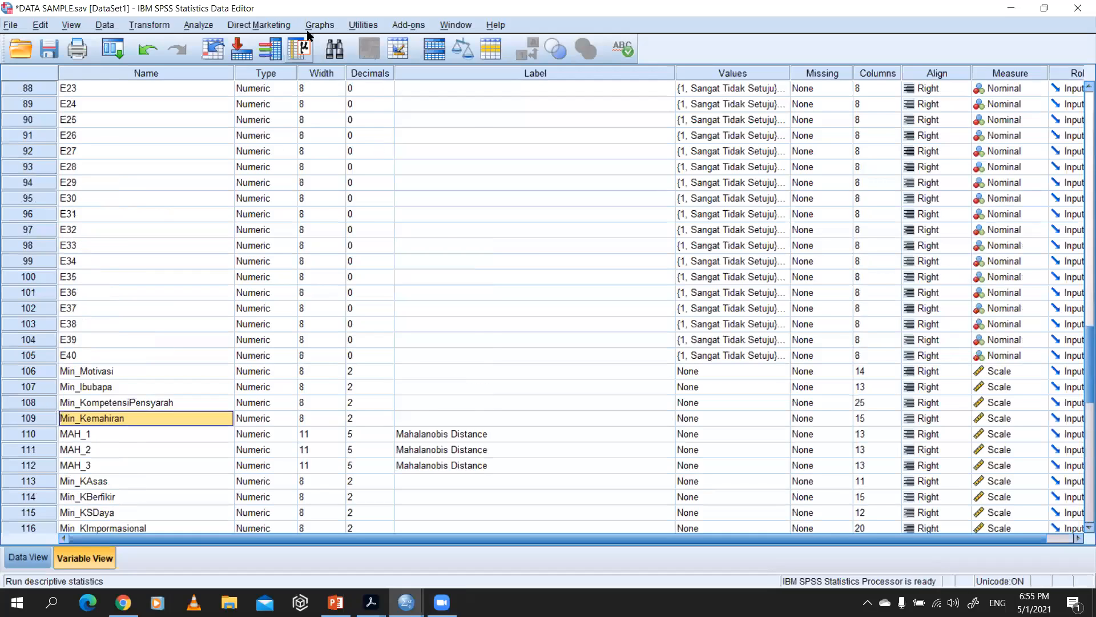
pyautogui.click(203, 27)
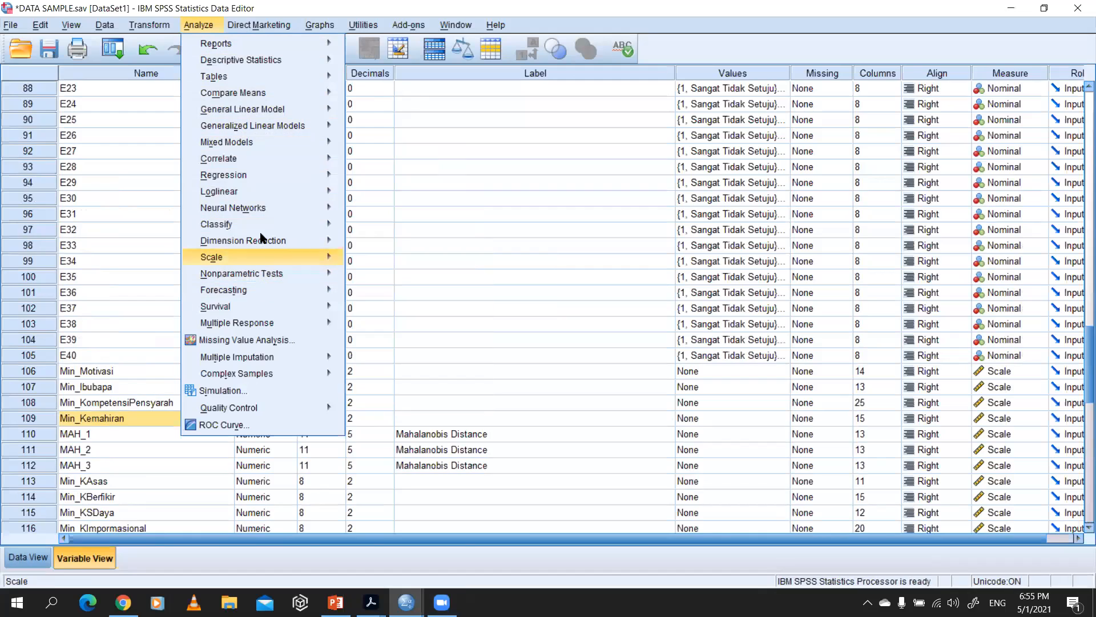
pyautogui.moveTo(250, 180)
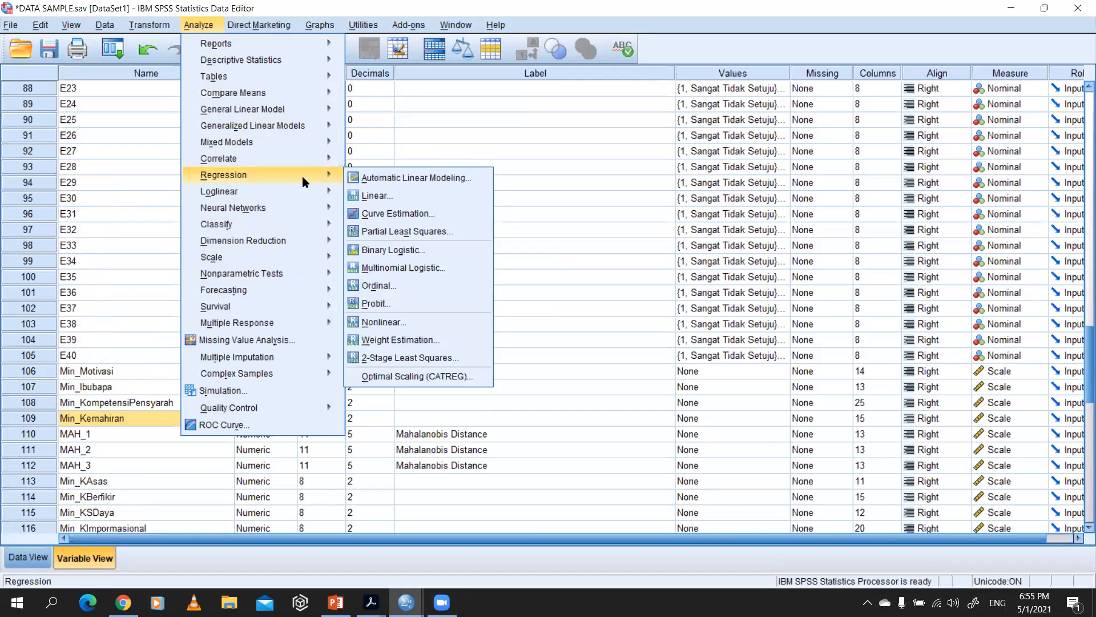
pyautogui.moveTo(298, 128)
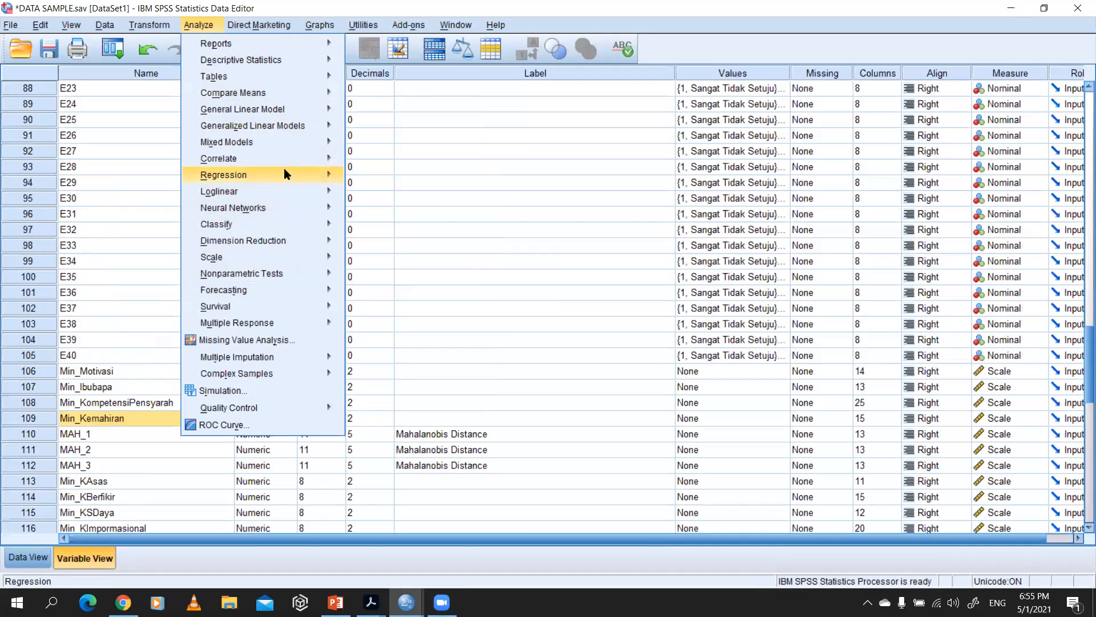
pyautogui.moveTo(284, 171)
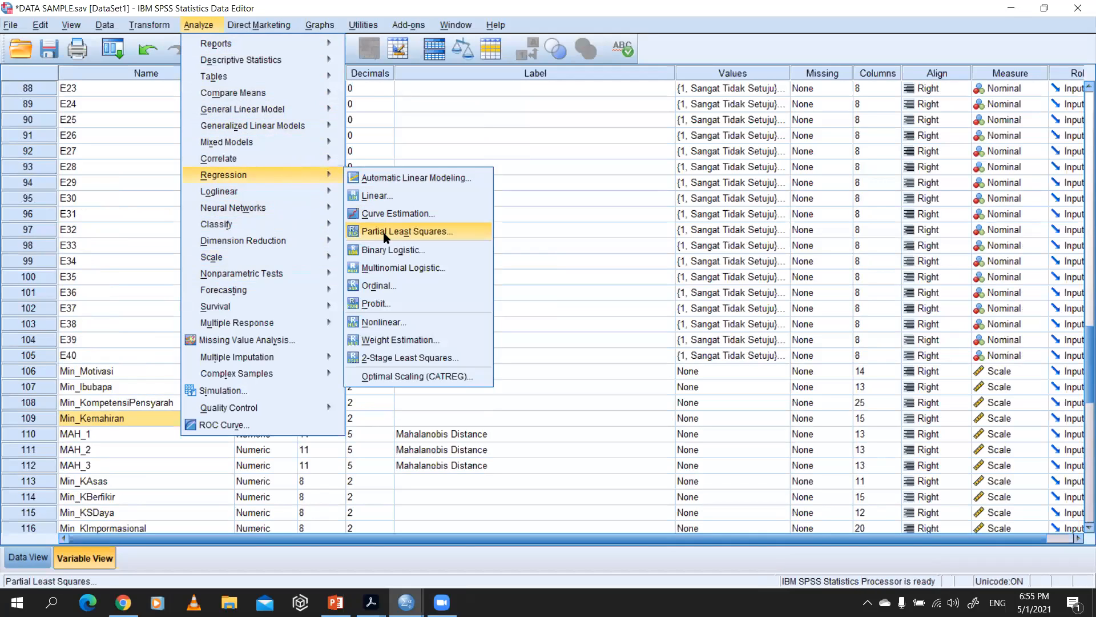
pyautogui.click(388, 198)
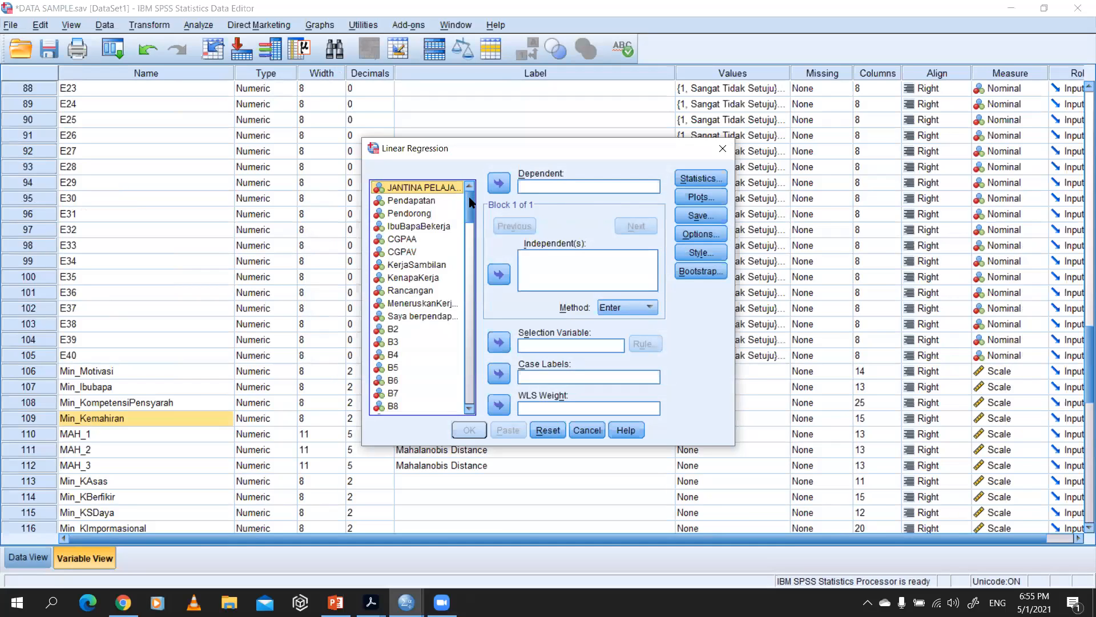
pyautogui.scroll(-20, 423, 235)
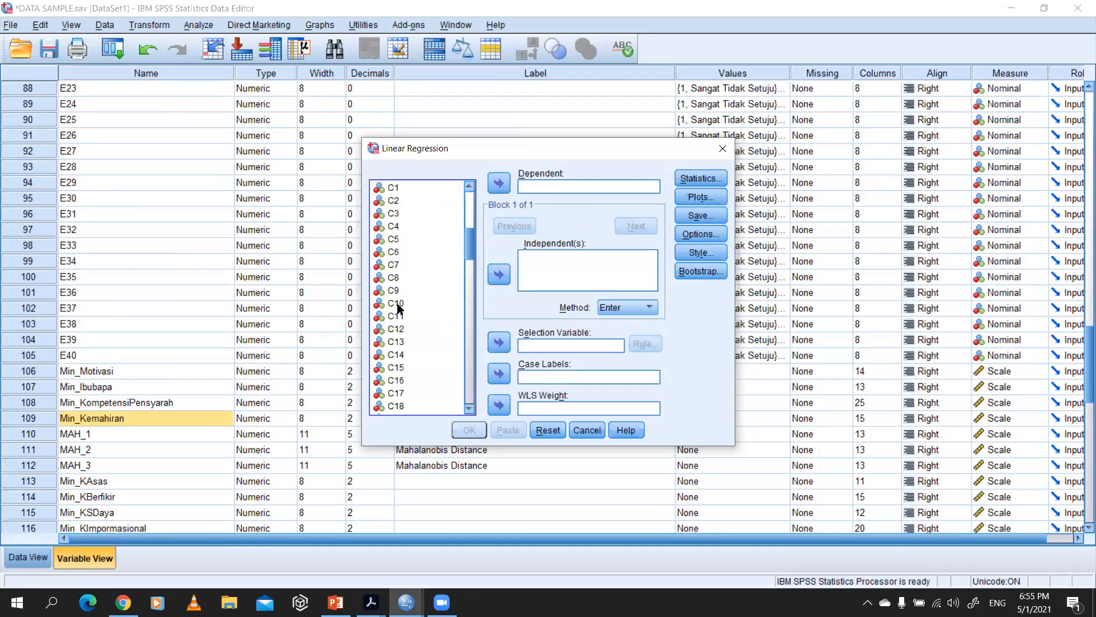
pyautogui.scroll(-3, 403, 318)
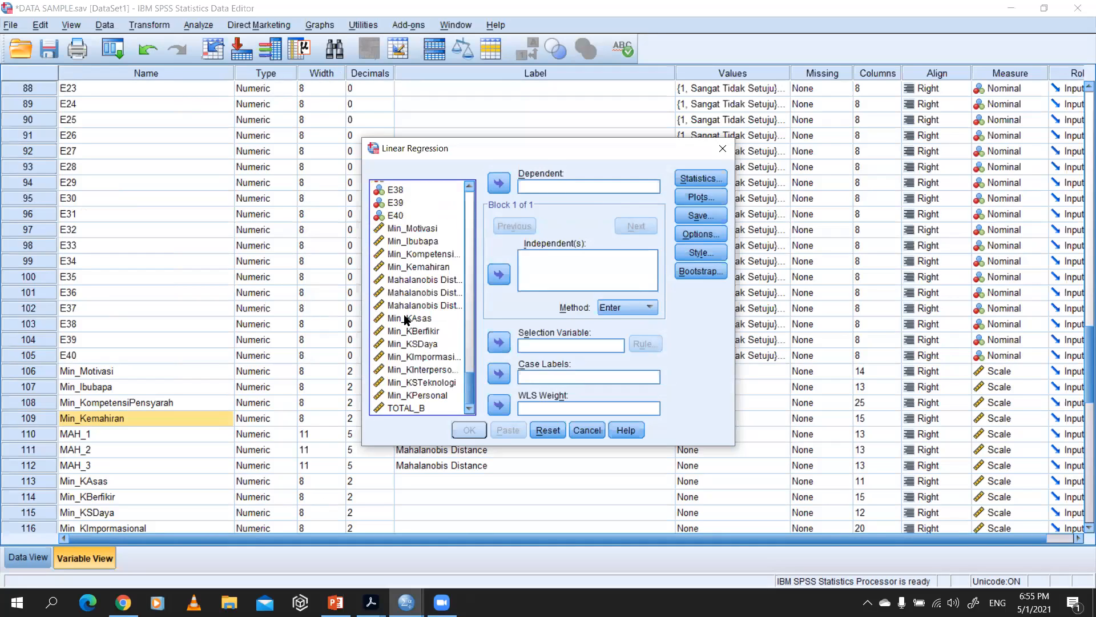
pyautogui.scroll(4, 394, 222)
pyautogui.scroll(10, 396, 239)
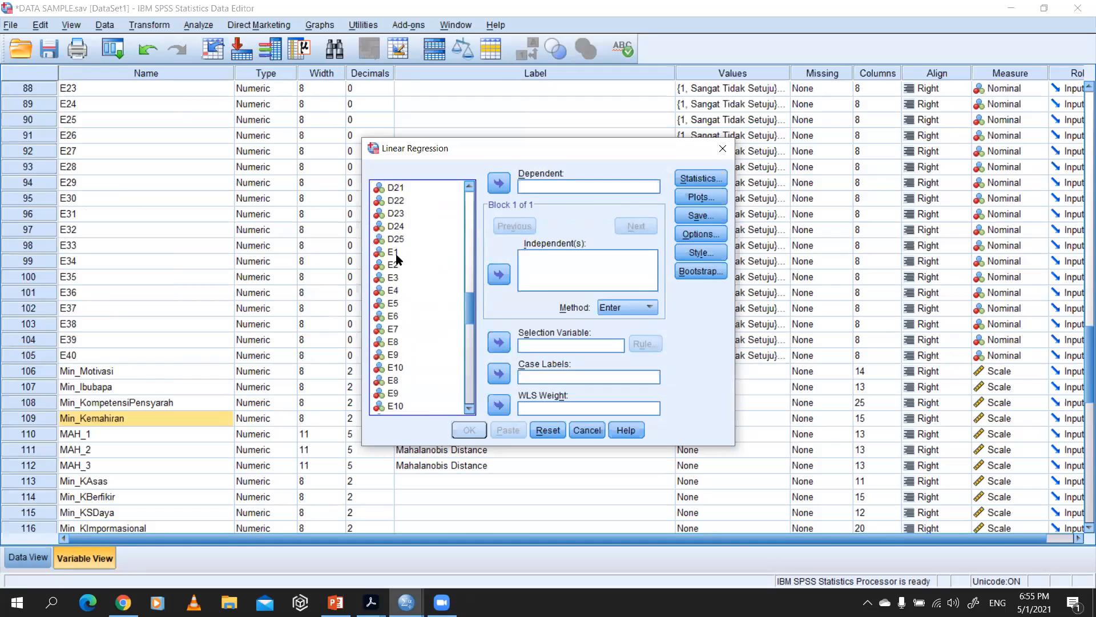
pyautogui.scroll(-14, 402, 291)
pyautogui.click(408, 230)
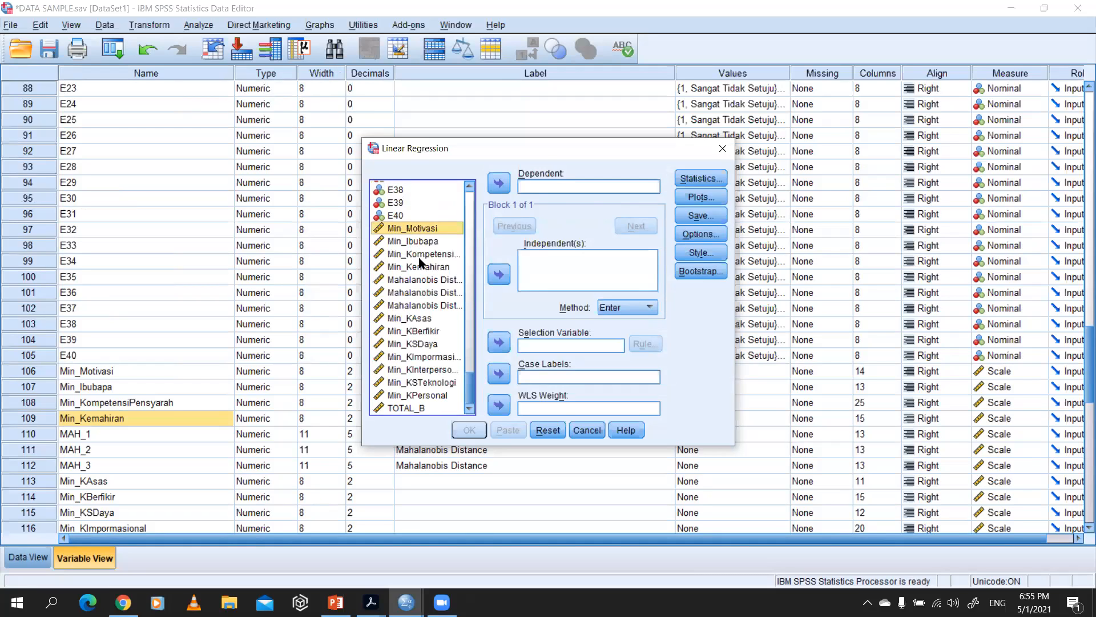
pyautogui.keyDown('shift'); pyautogui.click(423, 255); pyautogui.keyUp('shift')
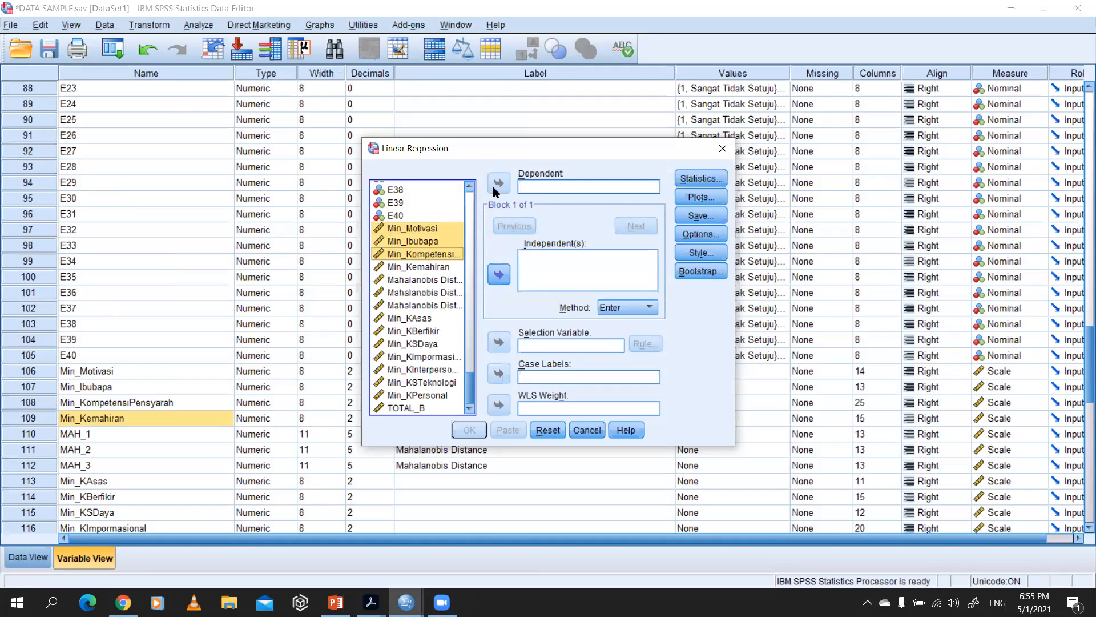
pyautogui.click(431, 228)
pyautogui.click(722, 149)
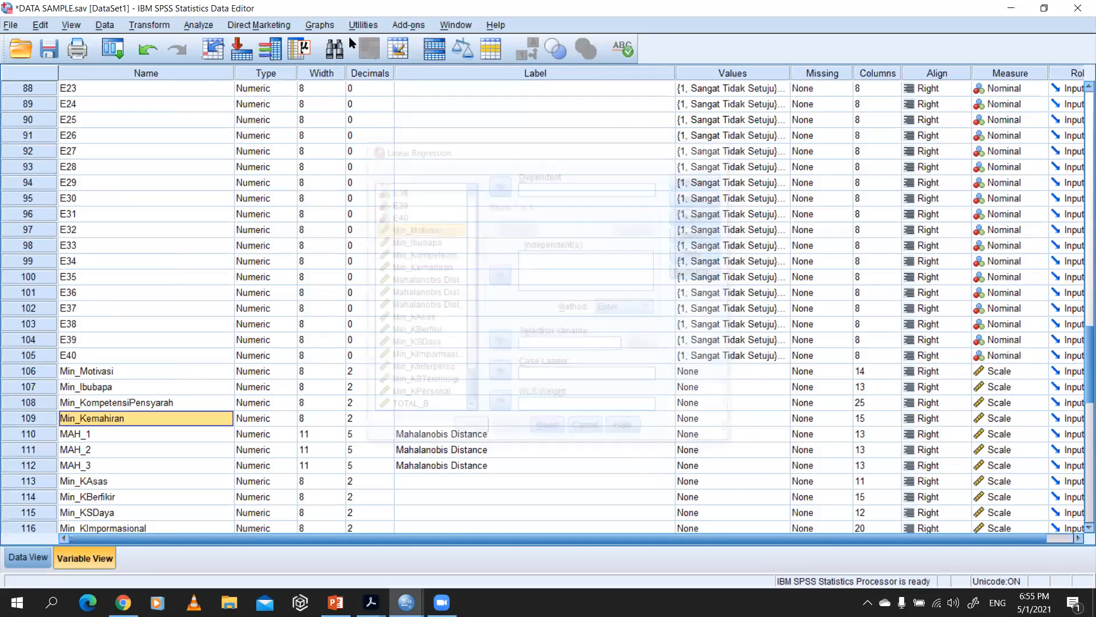
pyautogui.click(198, 25)
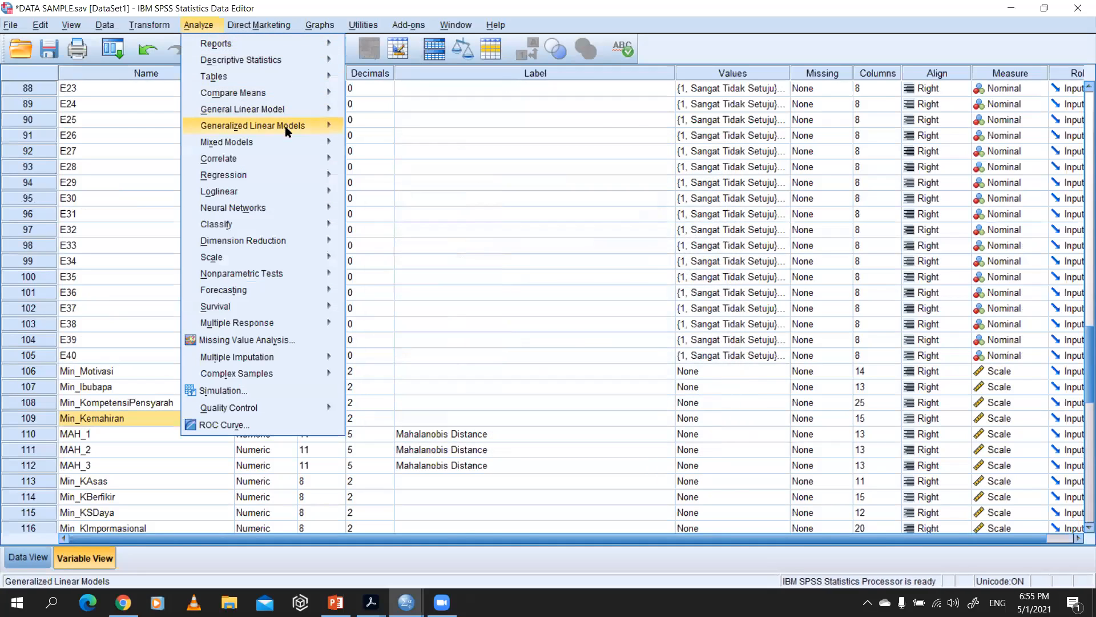
pyautogui.click(402, 127)
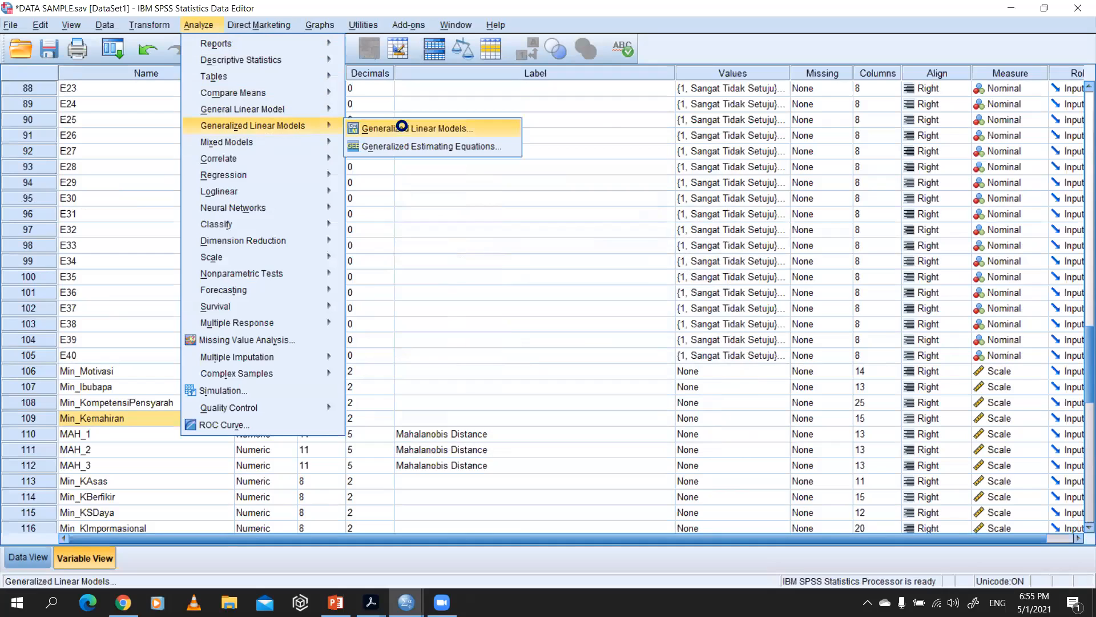
pyautogui.click(331, 112)
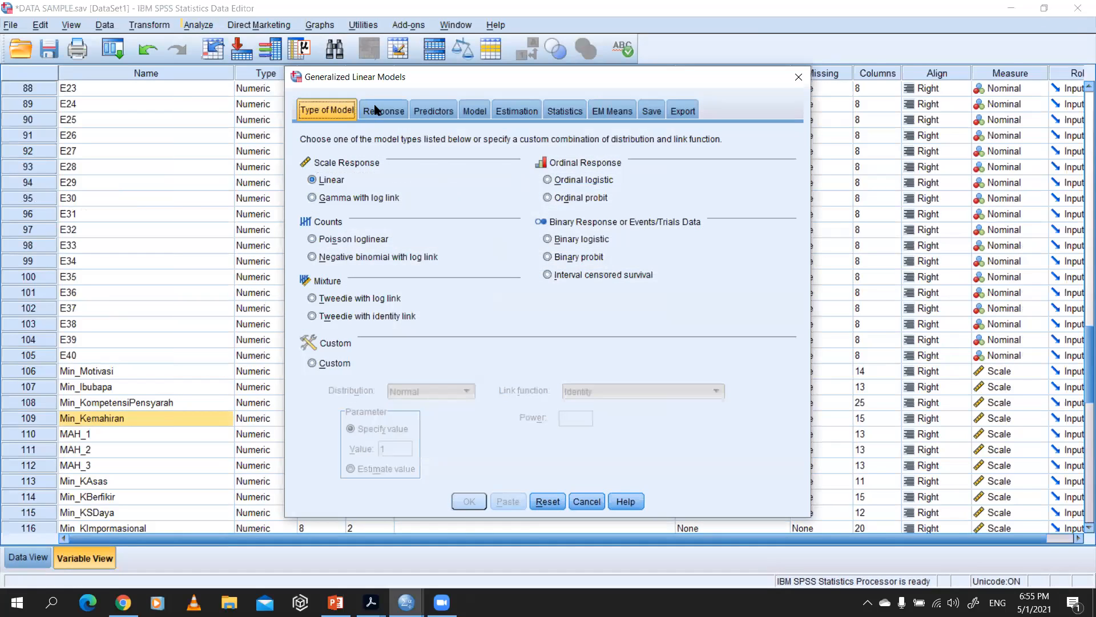
pyautogui.click(376, 110)
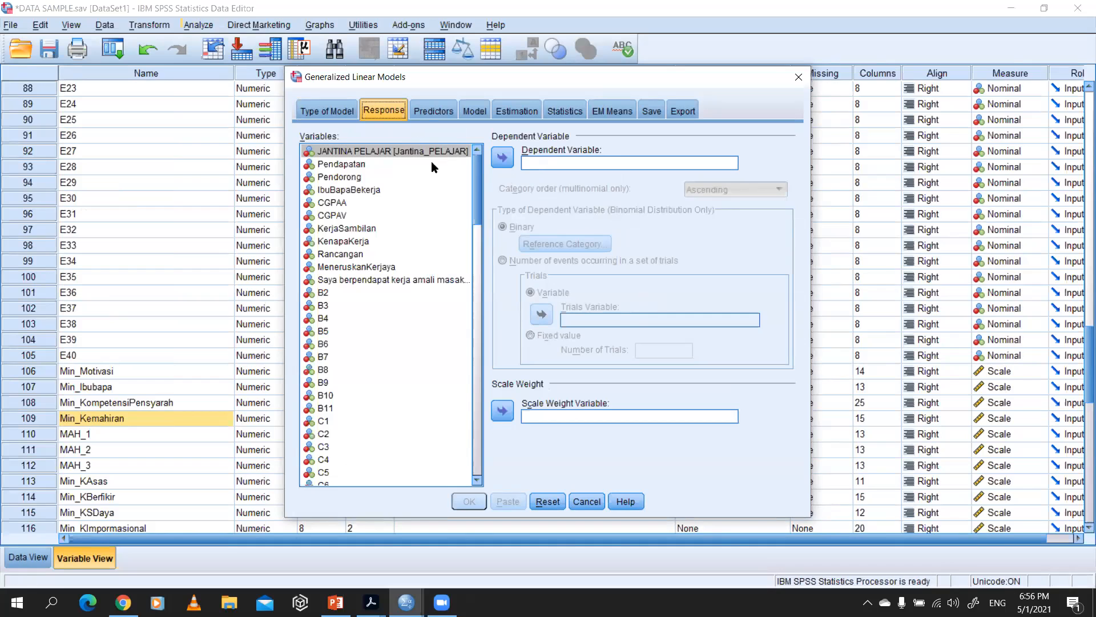
pyautogui.click(797, 79)
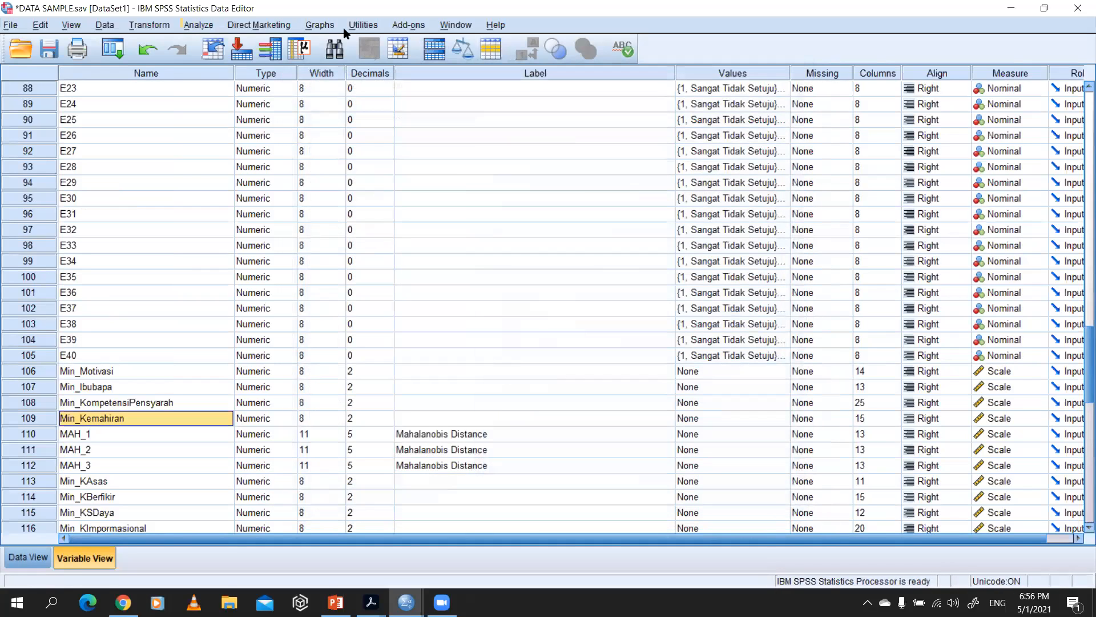
# Step: Start a Multivariate General Linear Model analysis and assign Min_Kemahiran as its dependent variable
pyautogui.click(199, 25)
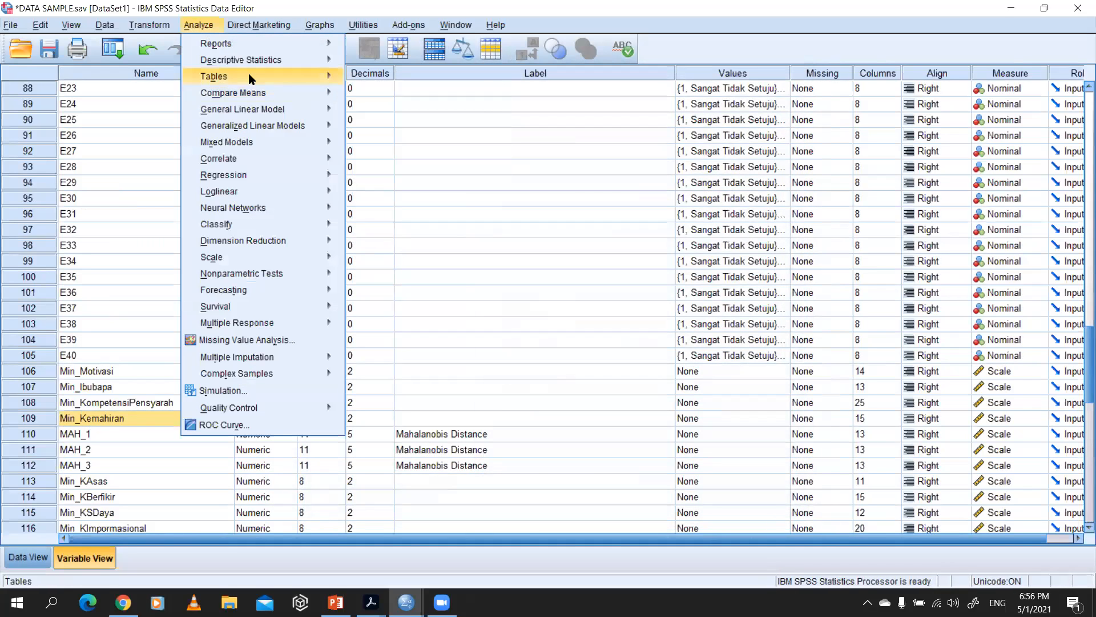
pyautogui.moveTo(253, 110)
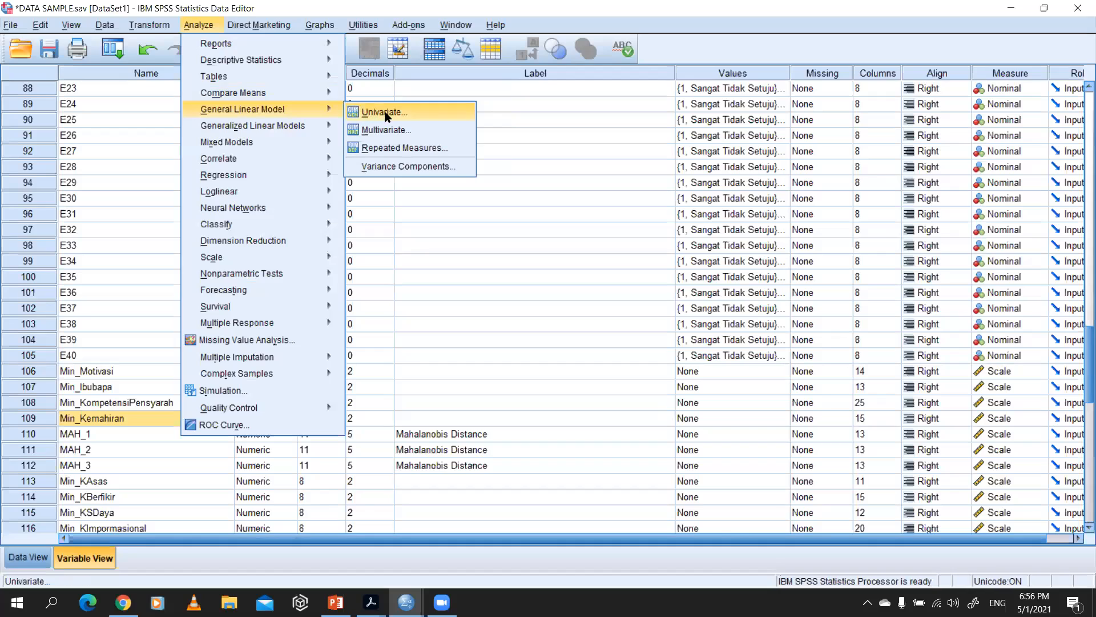
pyautogui.click(385, 131)
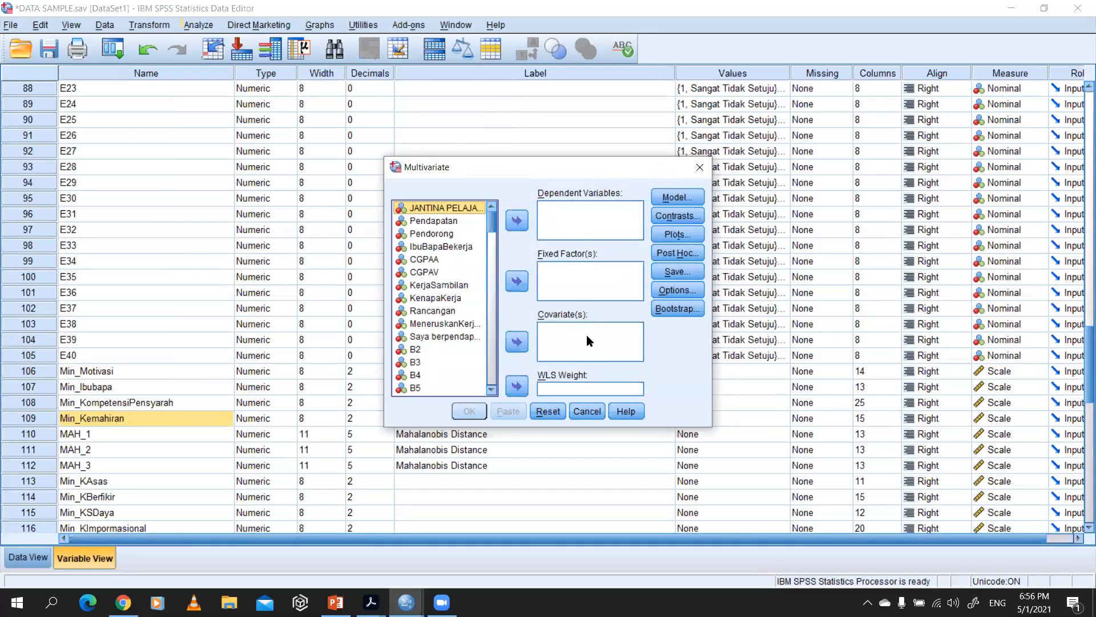
pyautogui.moveTo(491, 224); pyautogui.dragTo(459, 320)
pyautogui.click(438, 330)
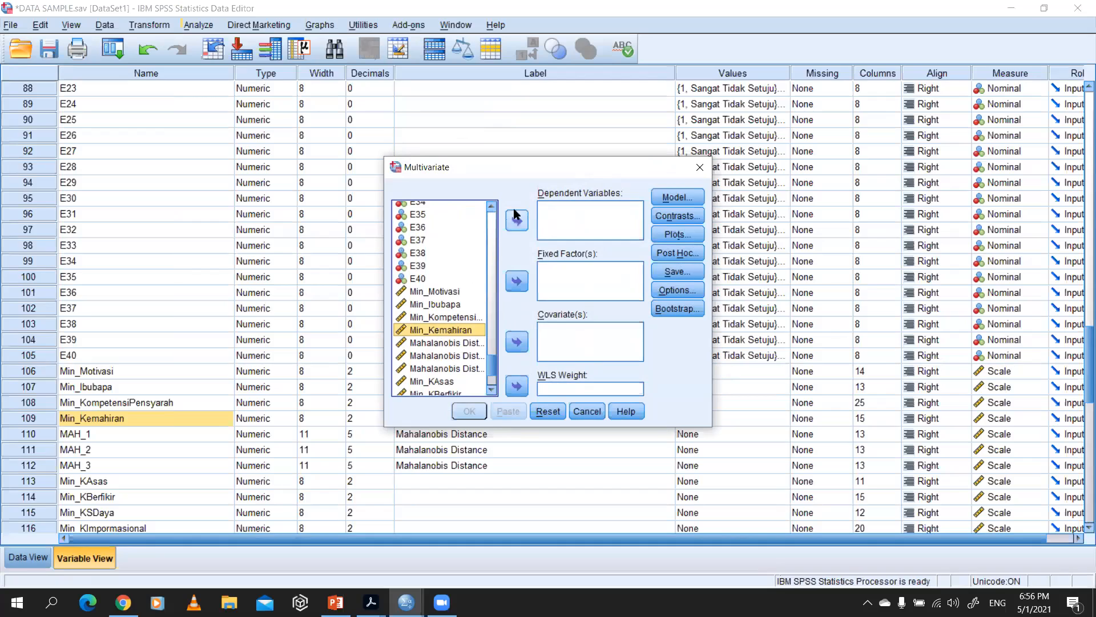
pyautogui.click(516, 223)
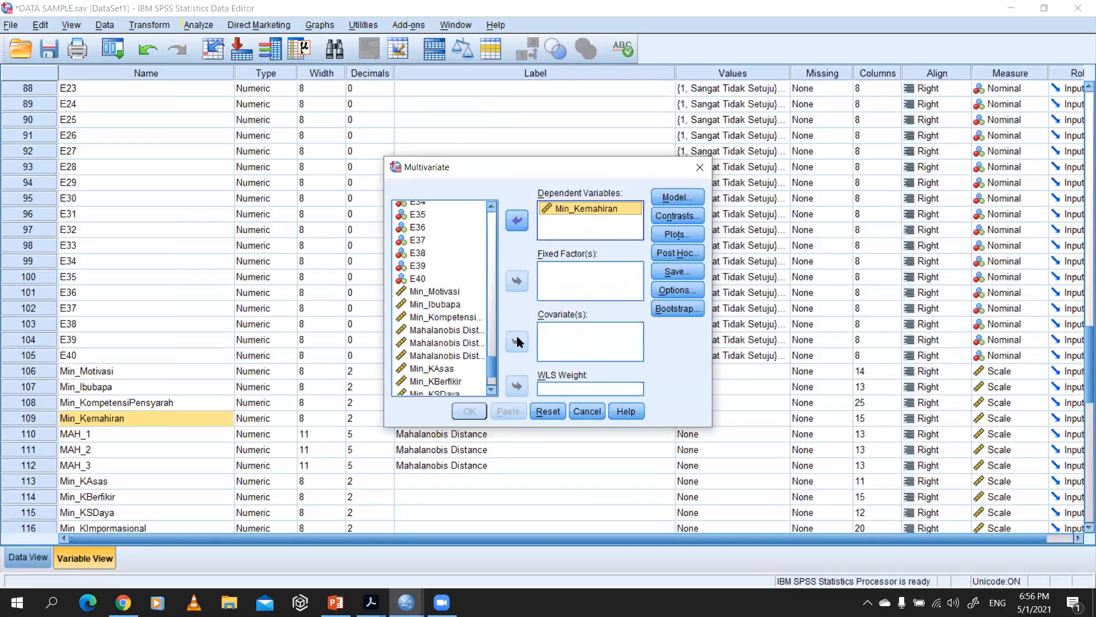
# Step: Try Min_Motivasi, Min_Ibubapa and Min_KompetensiPensyarah as fixed factors in the Multivariate analysis, check its model and contrast settings, and abandon the dialog
pyautogui.click(436, 292)
pyautogui.keyDown('shift'); pyautogui.click(441, 317); pyautogui.keyUp('shift')
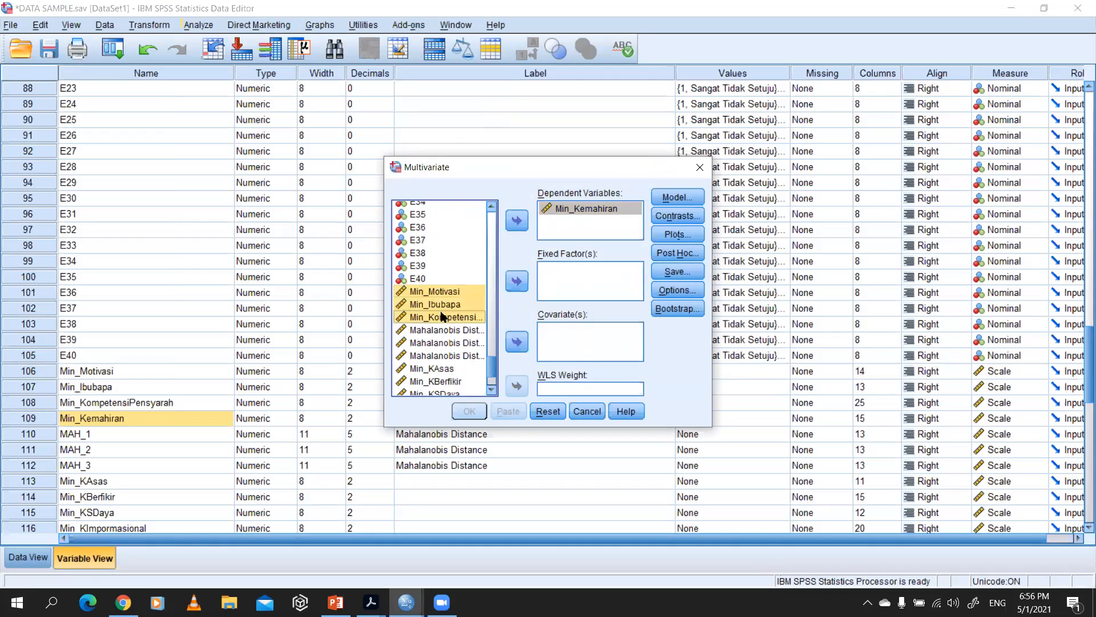
pyautogui.click(516, 281)
pyautogui.click(676, 197)
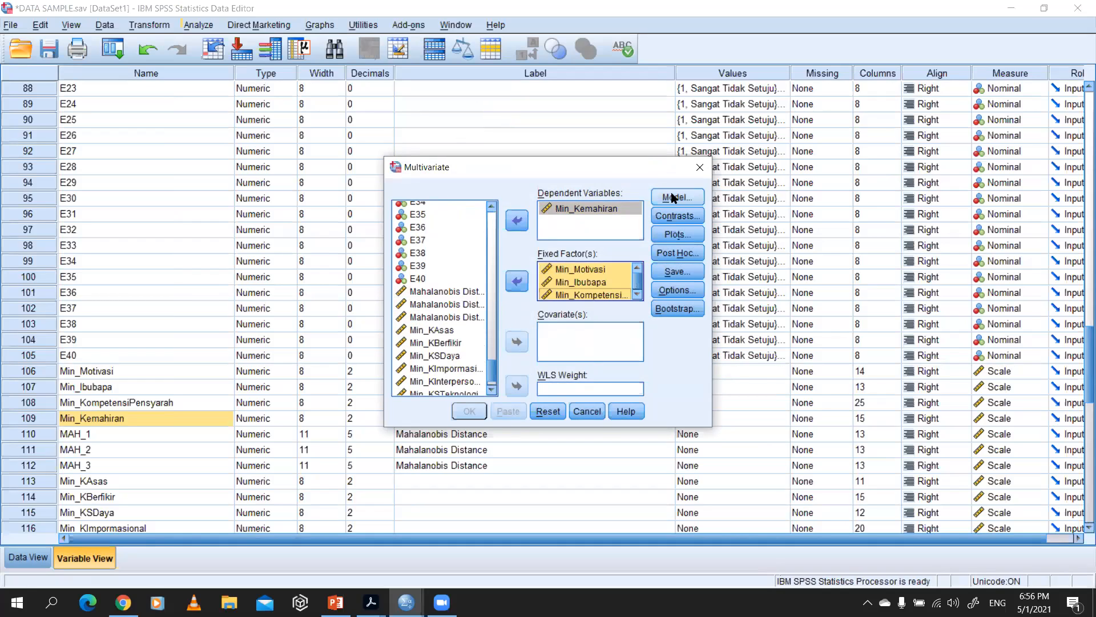
pyautogui.click(497, 432)
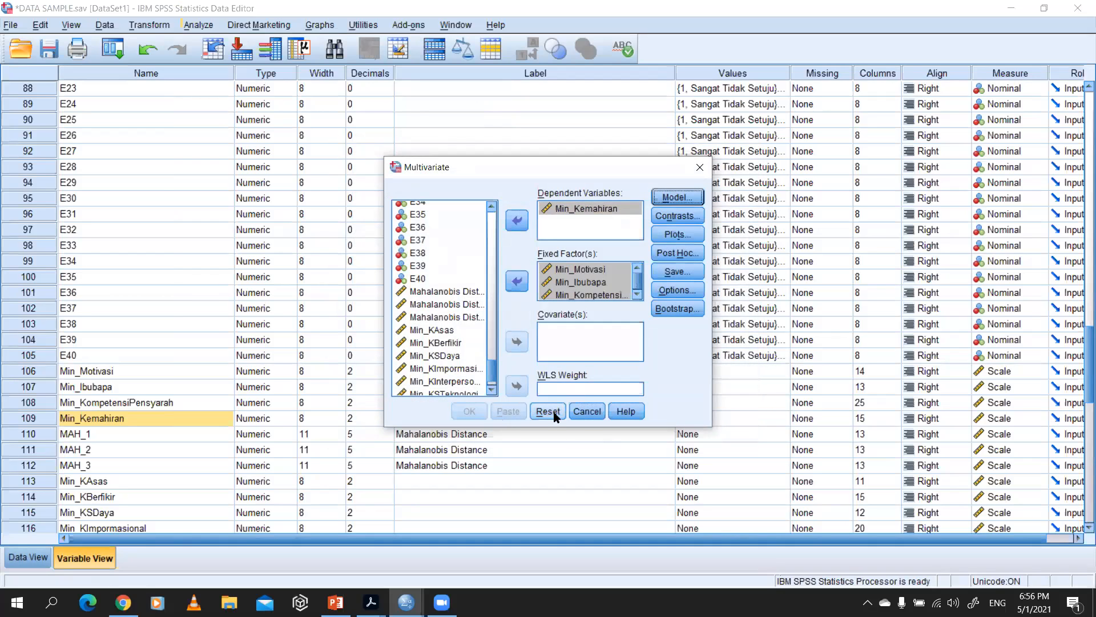
pyautogui.click(677, 216)
pyautogui.click(643, 210)
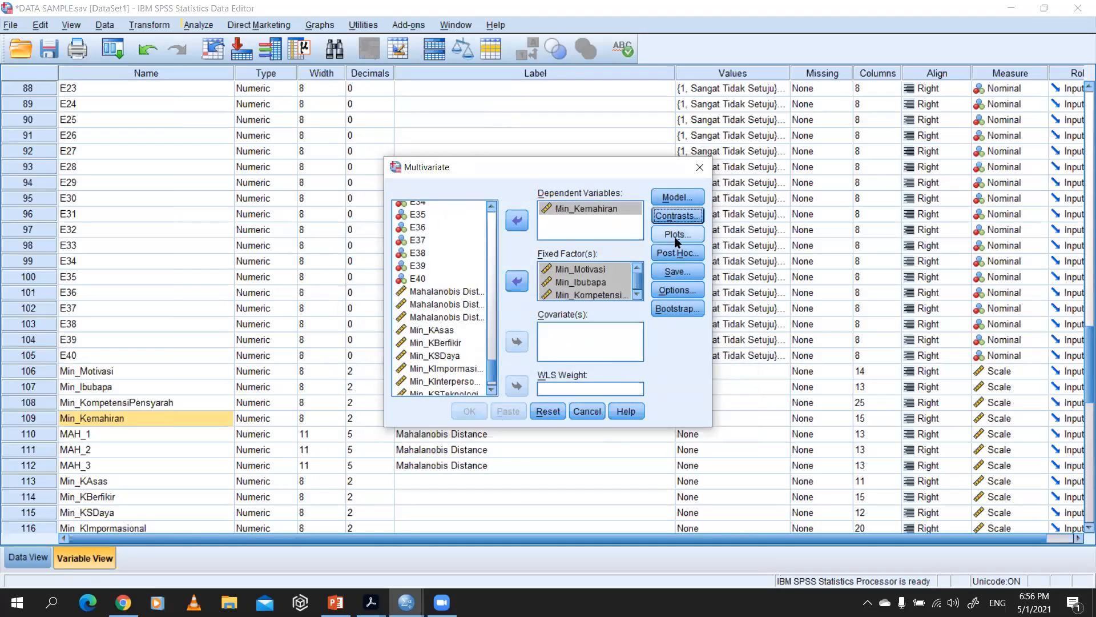
pyautogui.click(699, 166)
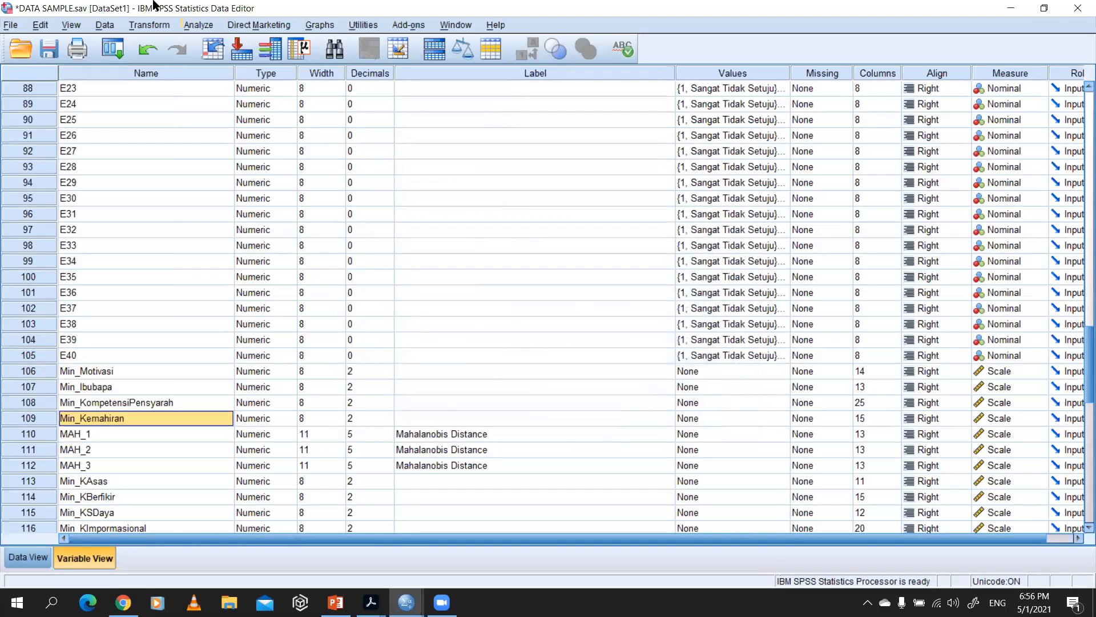
pyautogui.click(199, 25)
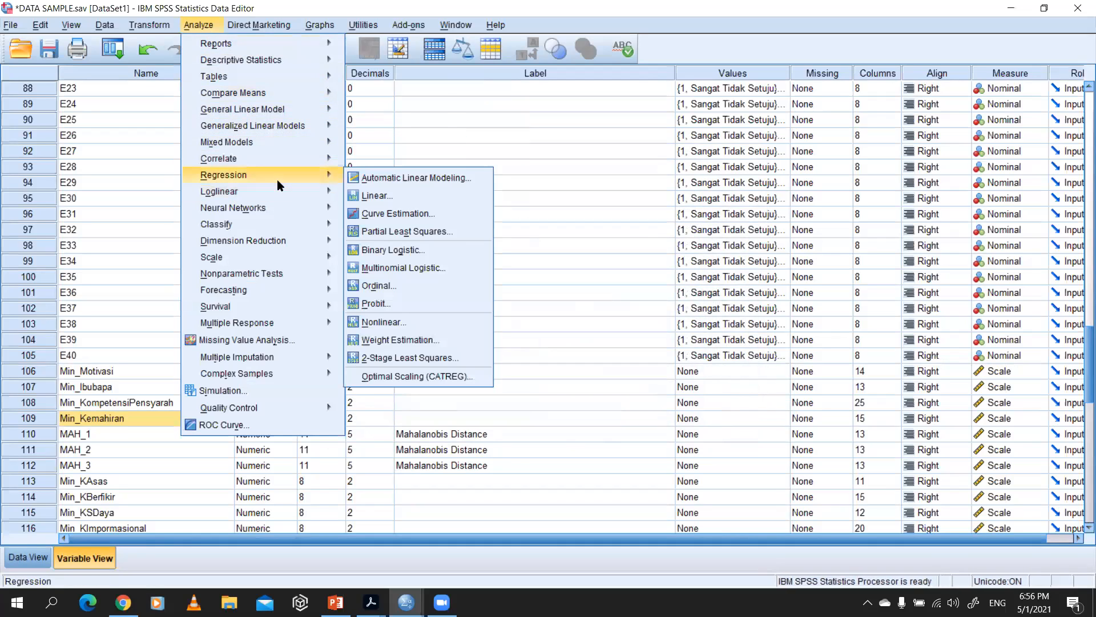
pyautogui.moveTo(320, 192)
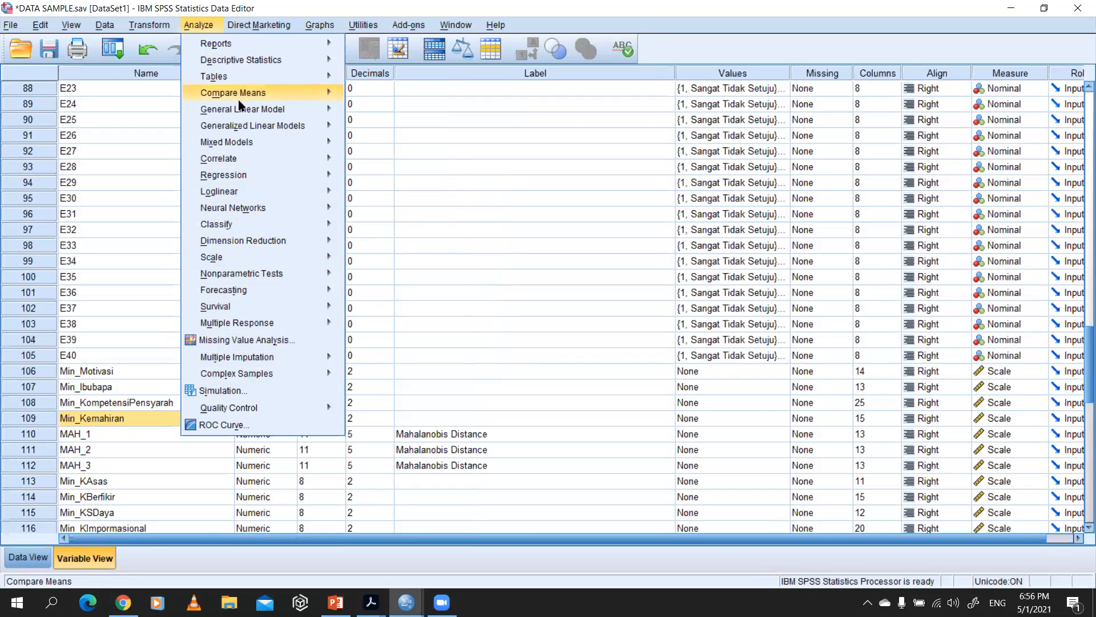
pyautogui.moveTo(249, 127)
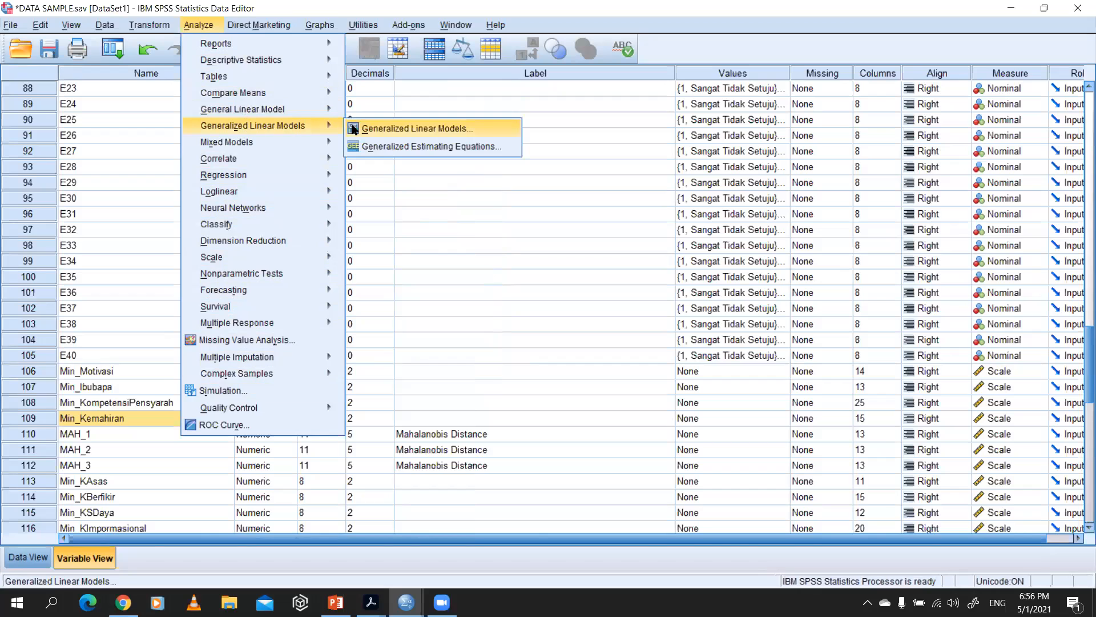
pyautogui.click(384, 147)
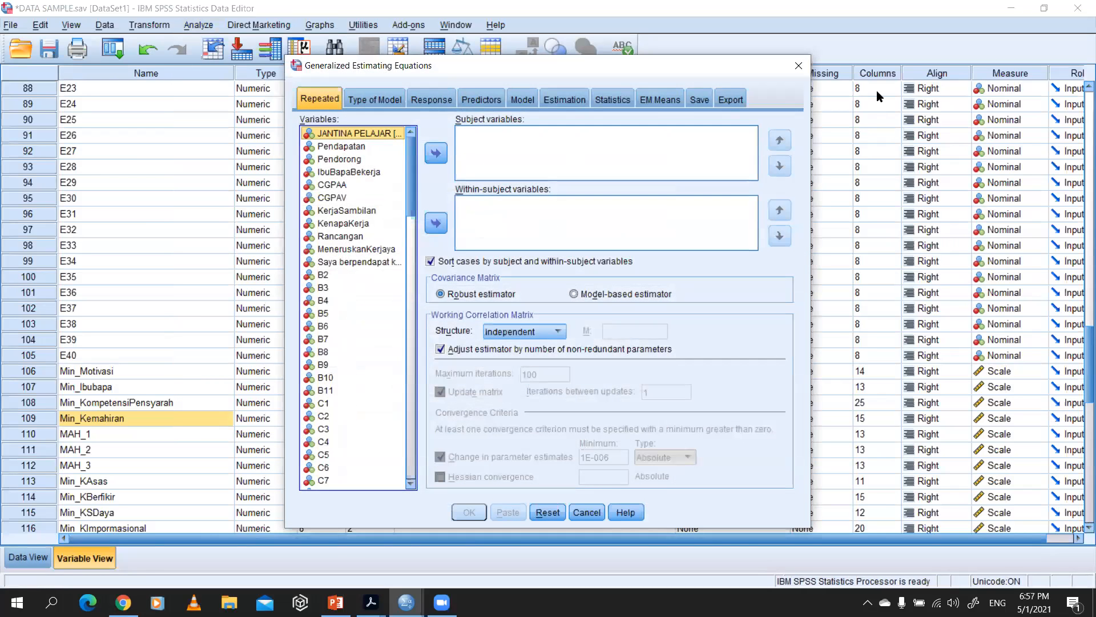
pyautogui.click(798, 66)
# Step: Start a Univariate General Linear Model analysis and assign Min_Kemahiran as its dependent variable
pyautogui.click(206, 25)
pyautogui.moveTo(254, 28)
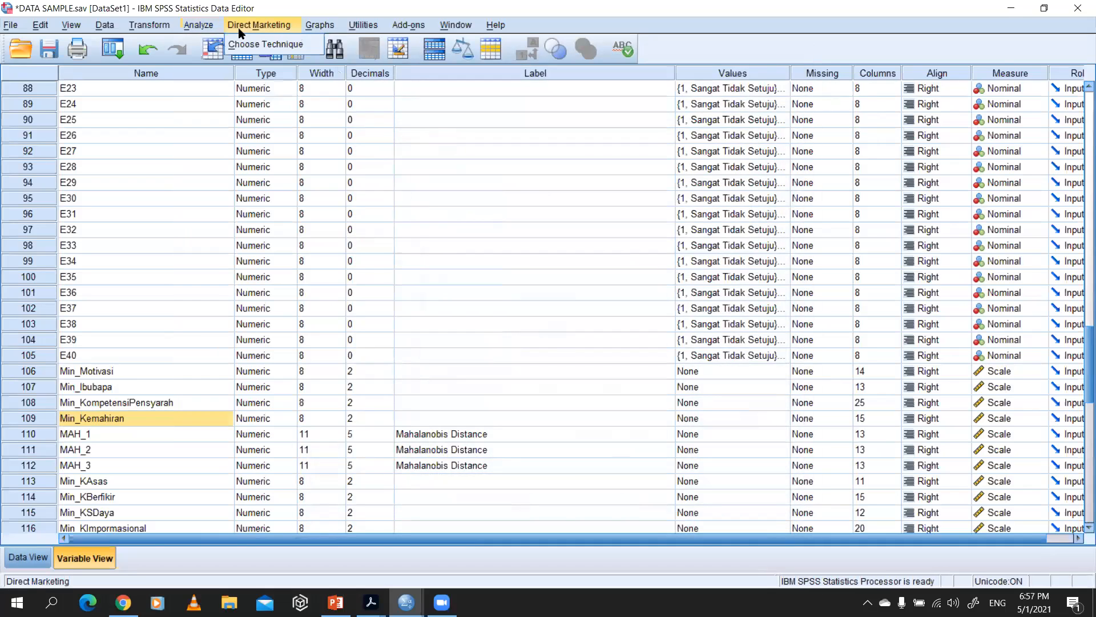
pyautogui.click(197, 26)
pyautogui.moveTo(250, 111)
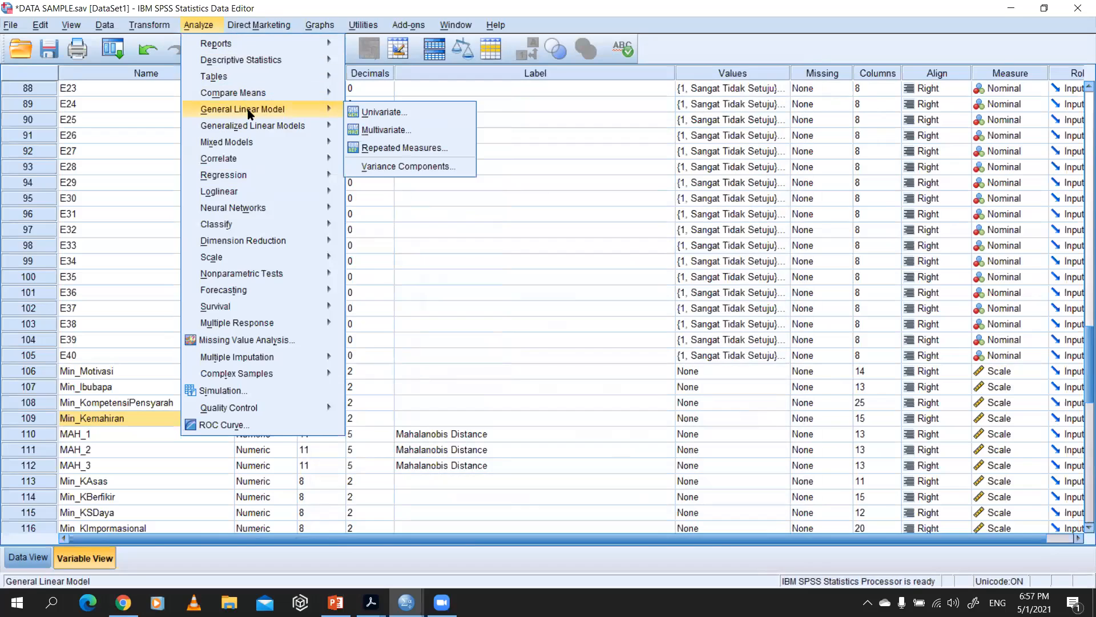
pyautogui.click(398, 112)
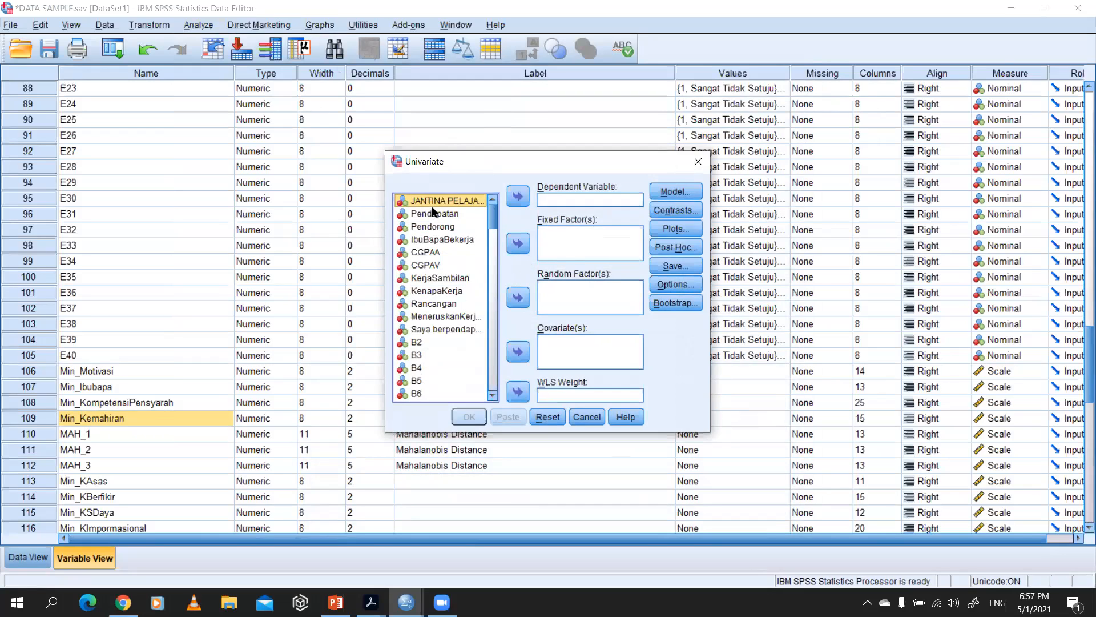
pyautogui.scroll(-20, 446, 288)
pyautogui.scroll(-6, 454, 333)
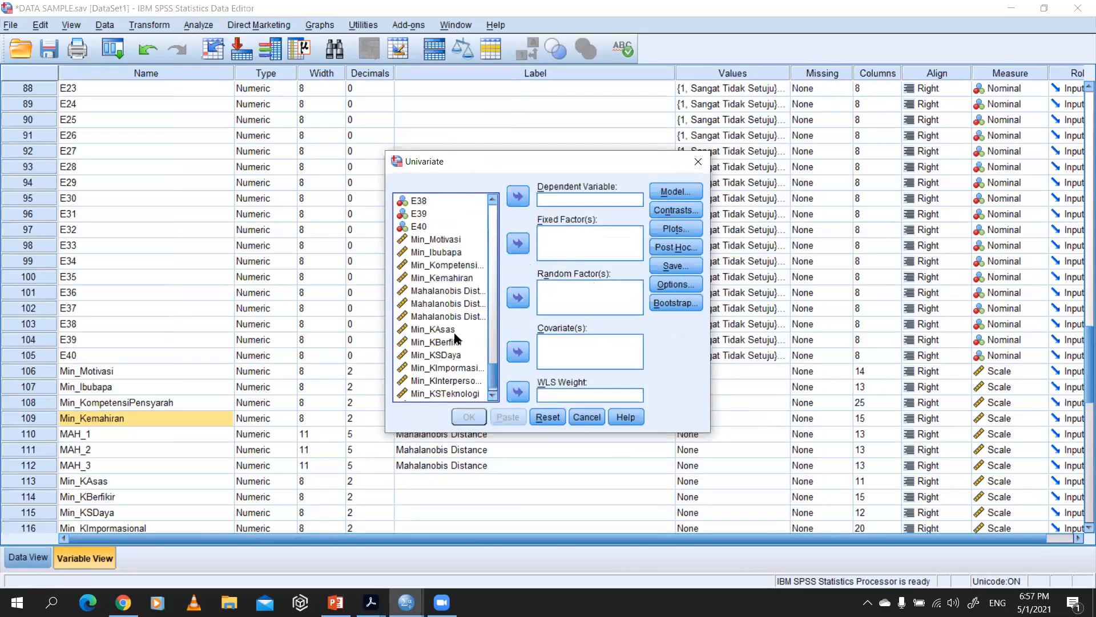
pyautogui.click(444, 278)
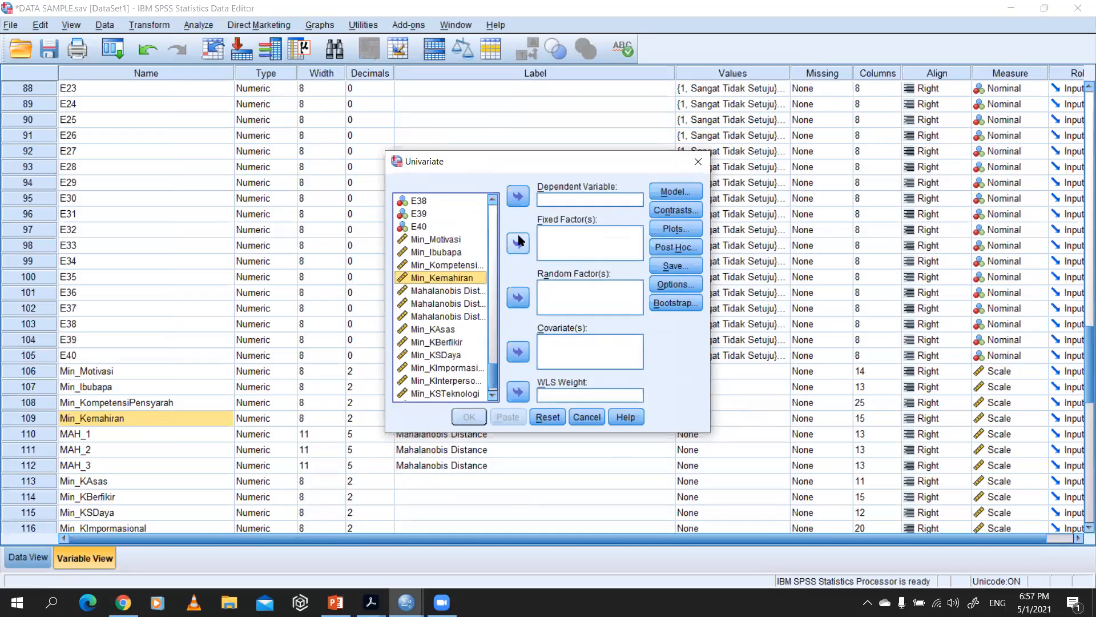
pyautogui.click(518, 197)
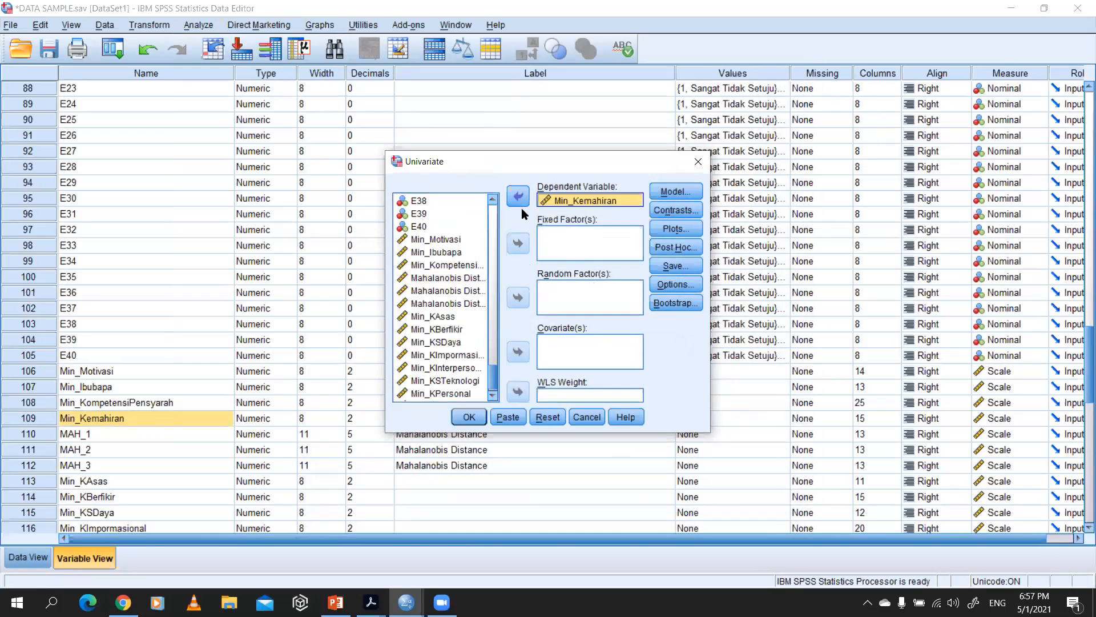
# Step: Assign Min_KompetensiPensyarah, Min_Motivasi and Min_Ibubapa as the fixed factors of the Univariate analysis
pyautogui.click(436, 238)
pyautogui.press('capslock')
pyautogui.click(442, 264)
pyautogui.click(517, 243)
pyautogui.click(451, 241)
pyautogui.click(517, 243)
pyautogui.click(451, 253)
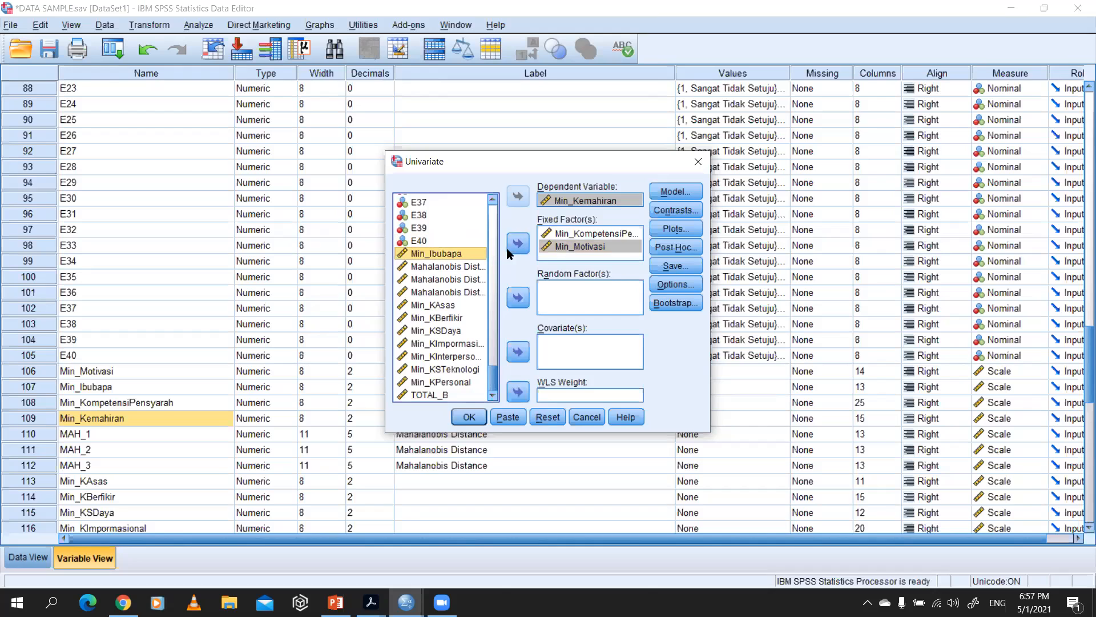
pyautogui.click(517, 243)
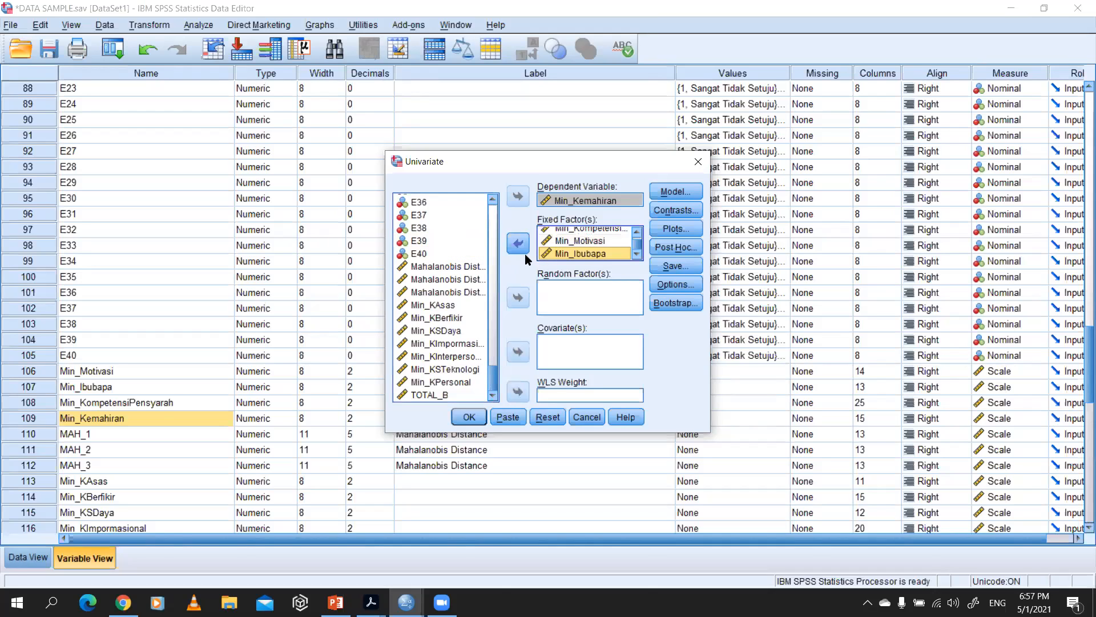
# Step: Keep the full factorial model with Type III sum of squares and run the Univariate analysis to view its output
pyautogui.click(674, 195)
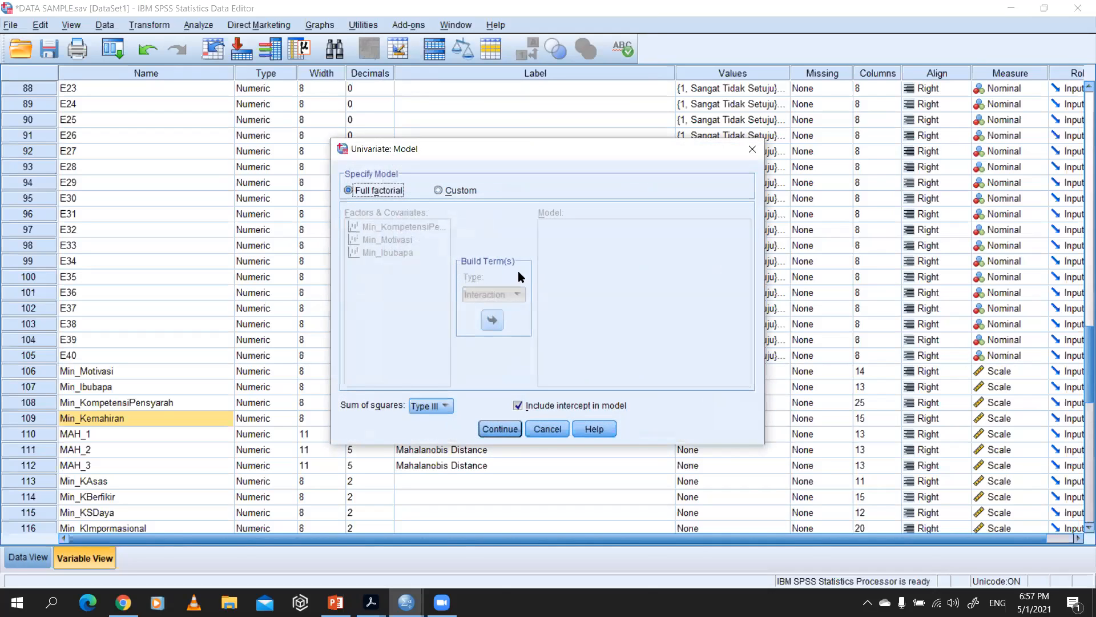
pyautogui.click(508, 431)
pyautogui.click(469, 417)
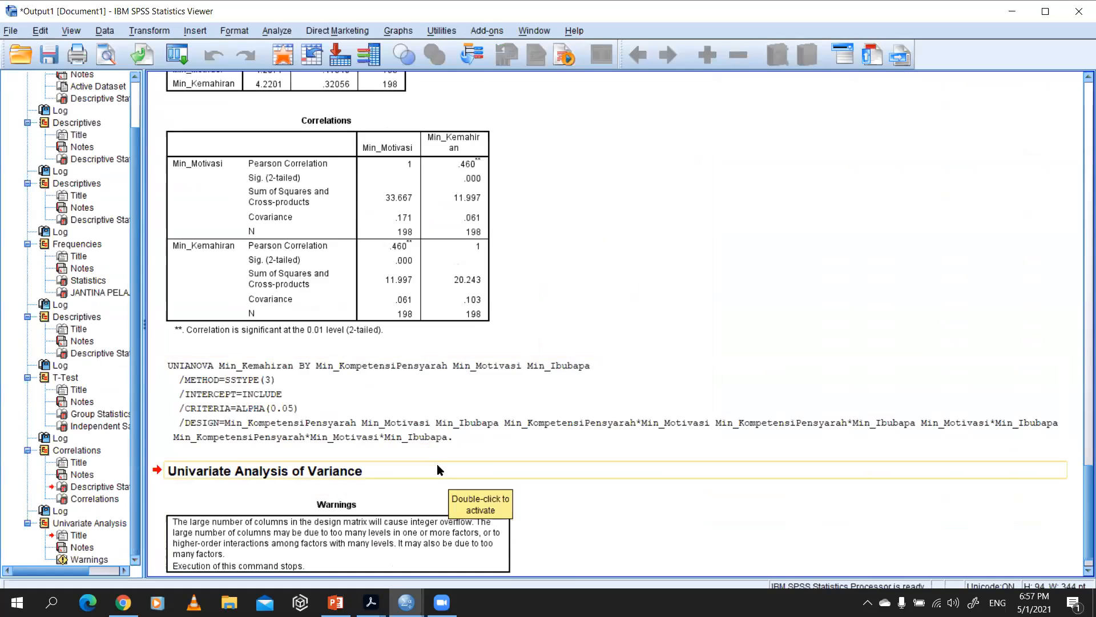
pyautogui.scroll(-1, 436, 460)
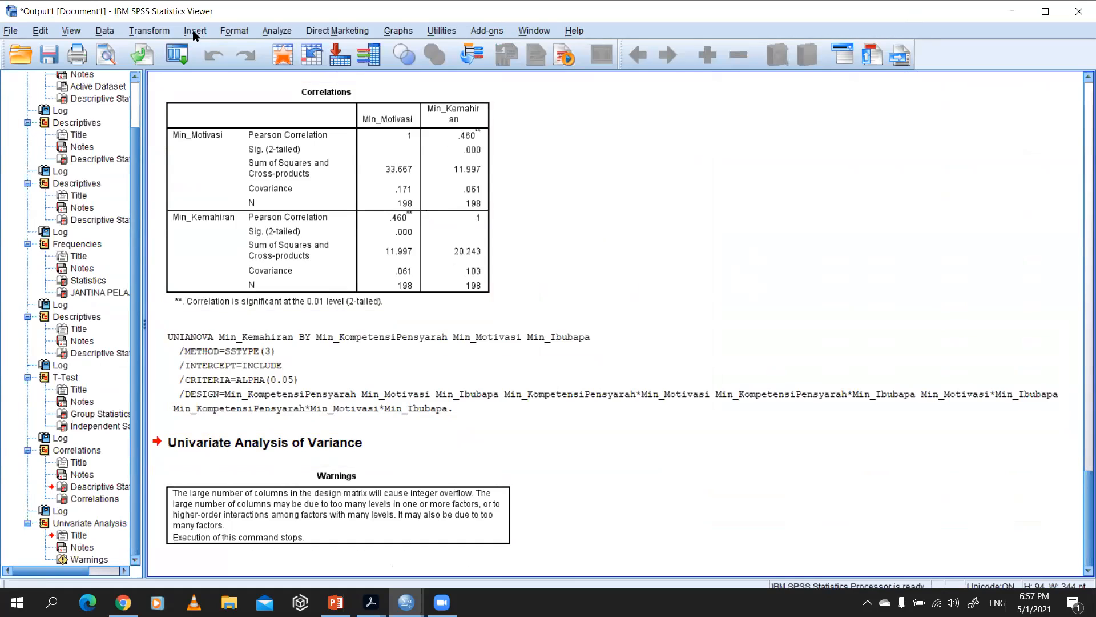
pyautogui.click(135, 33)
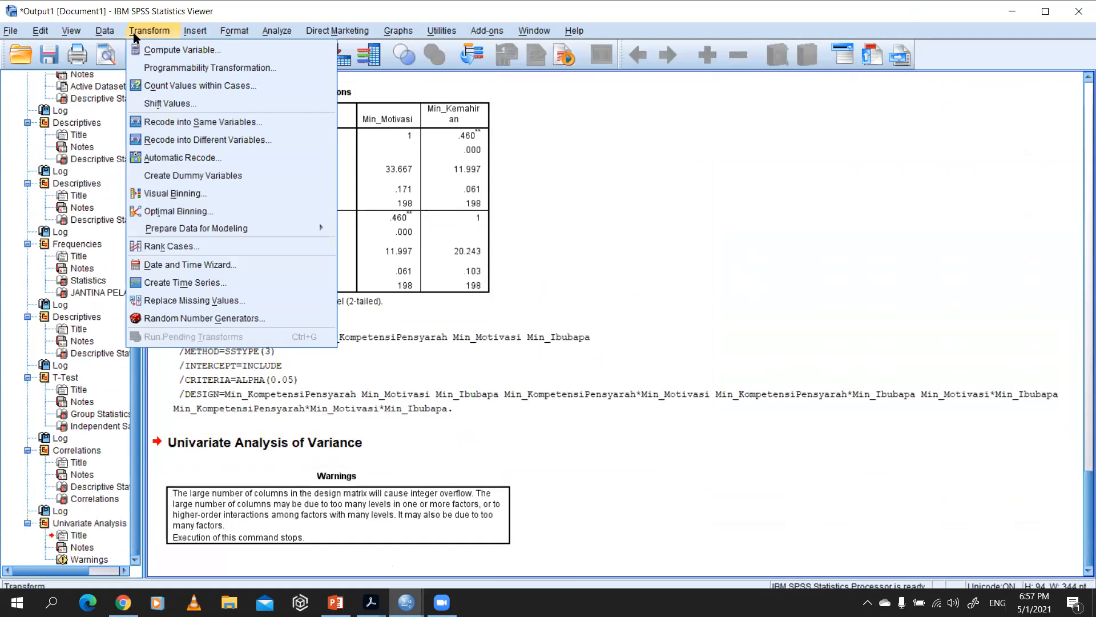
pyautogui.moveTo(103, 34)
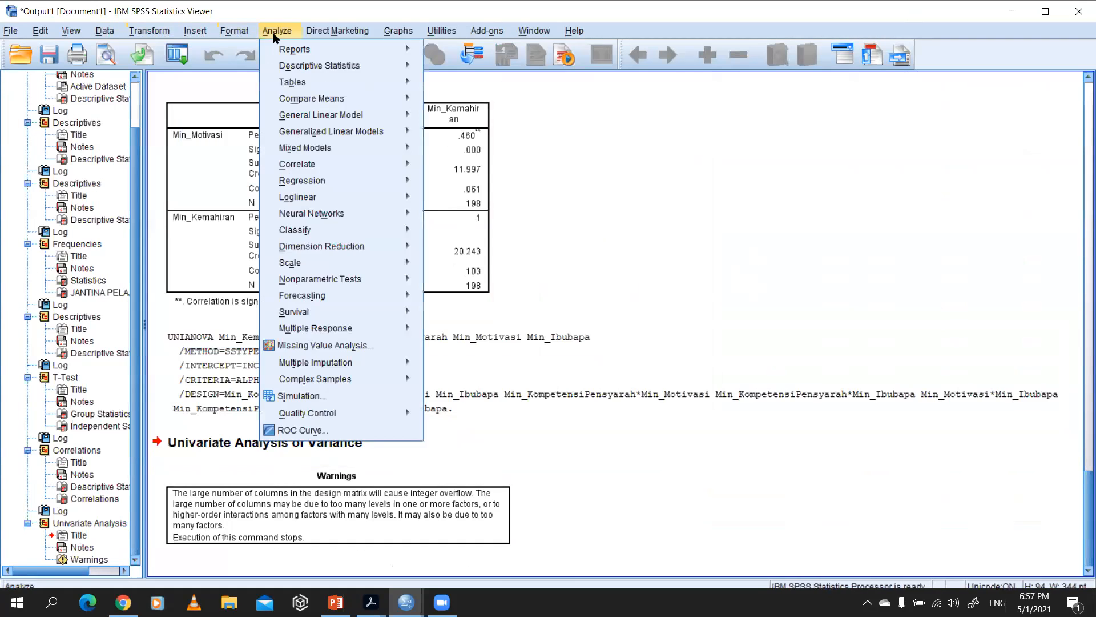
pyautogui.moveTo(316, 35)
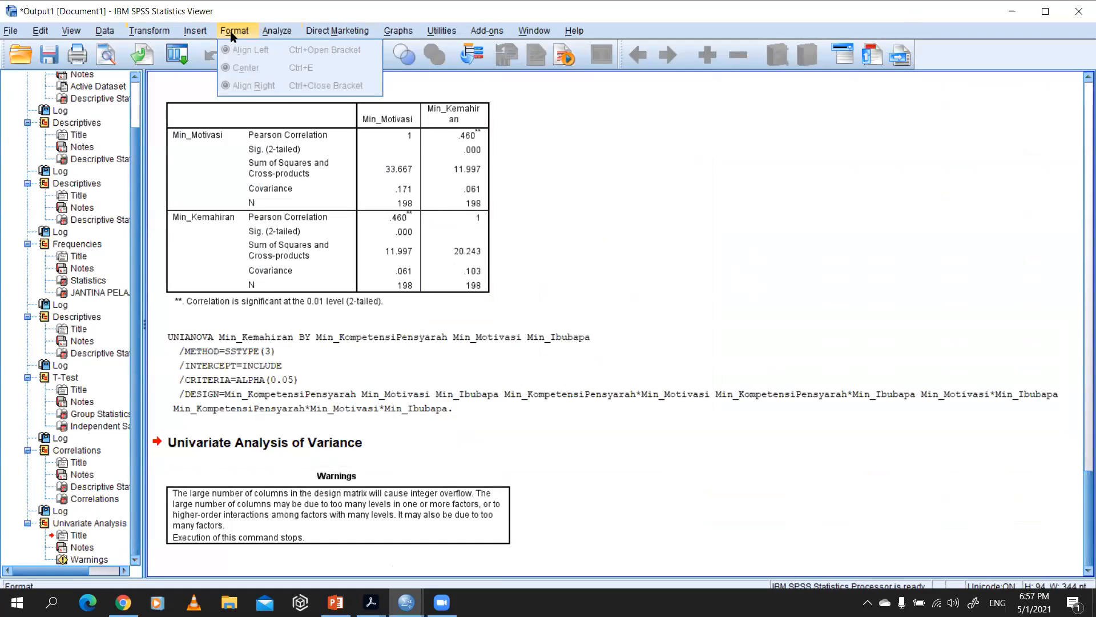
pyautogui.moveTo(198, 36)
pyautogui.moveTo(276, 34)
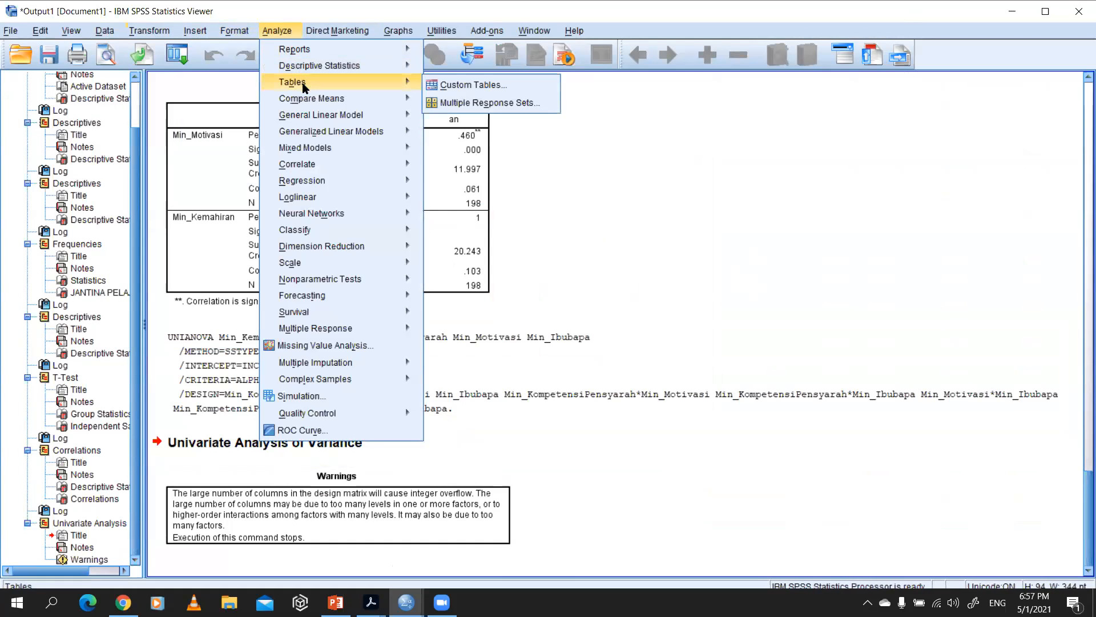
pyautogui.moveTo(316, 117)
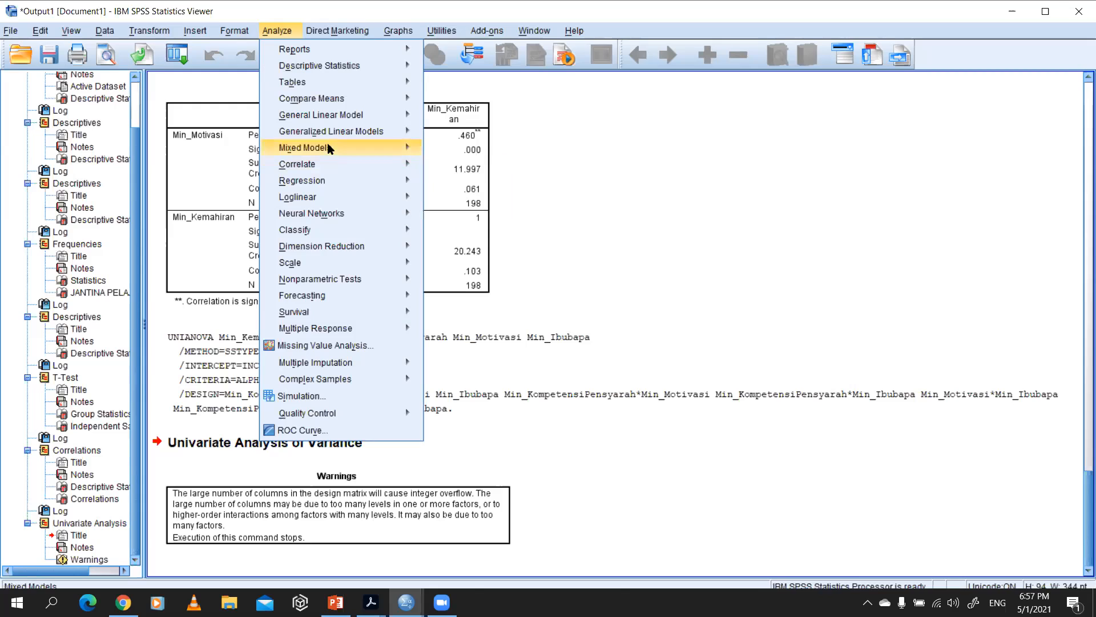
pyautogui.moveTo(333, 182)
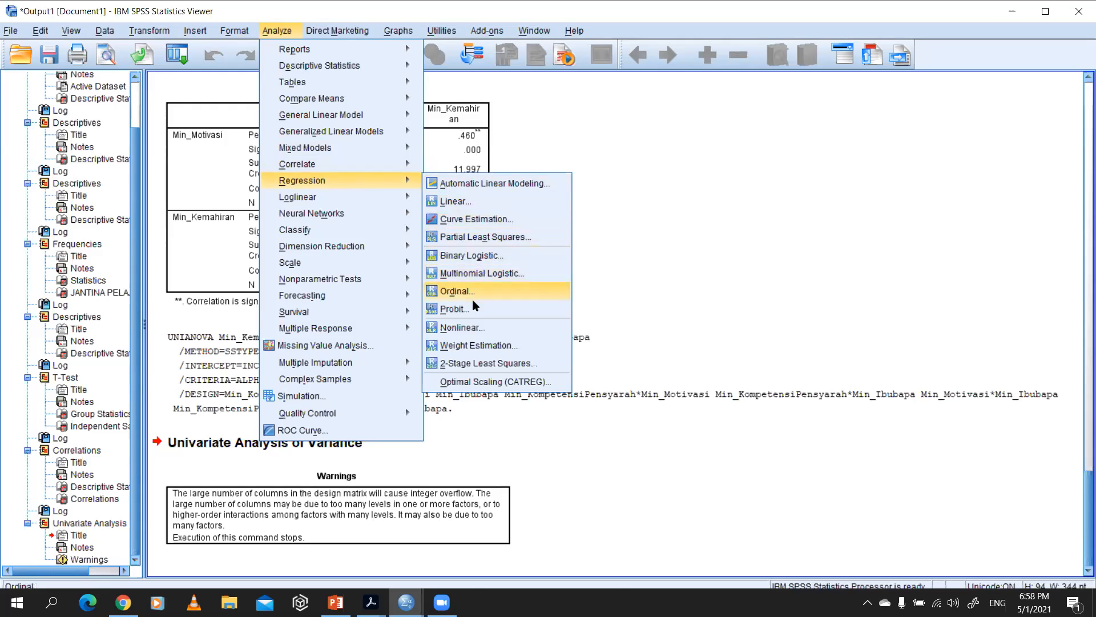
pyautogui.moveTo(377, 171)
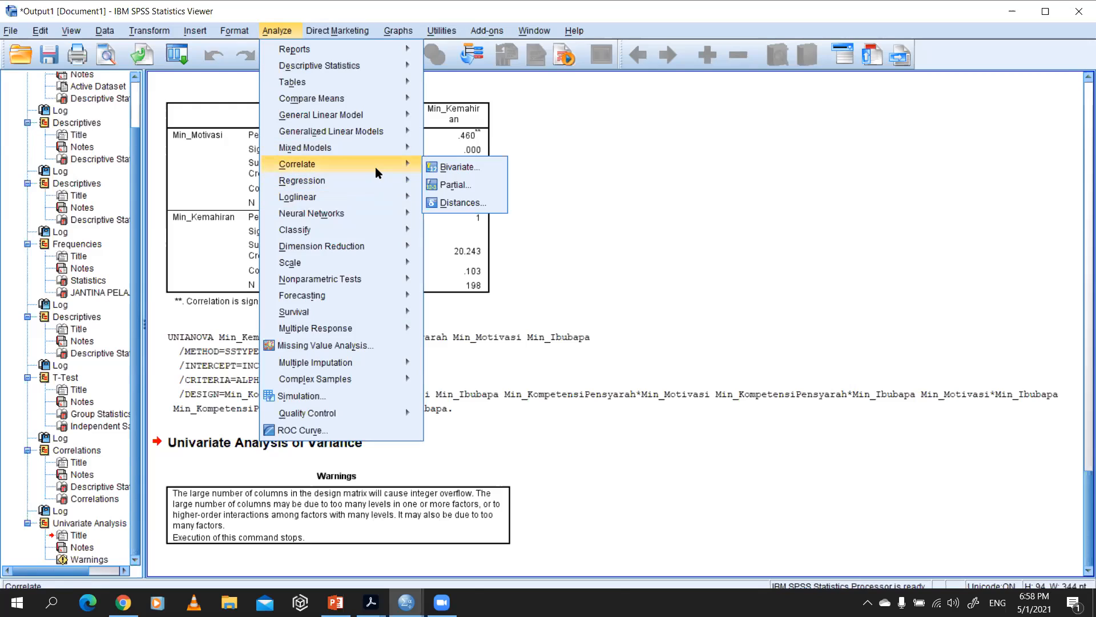
pyautogui.moveTo(378, 149)
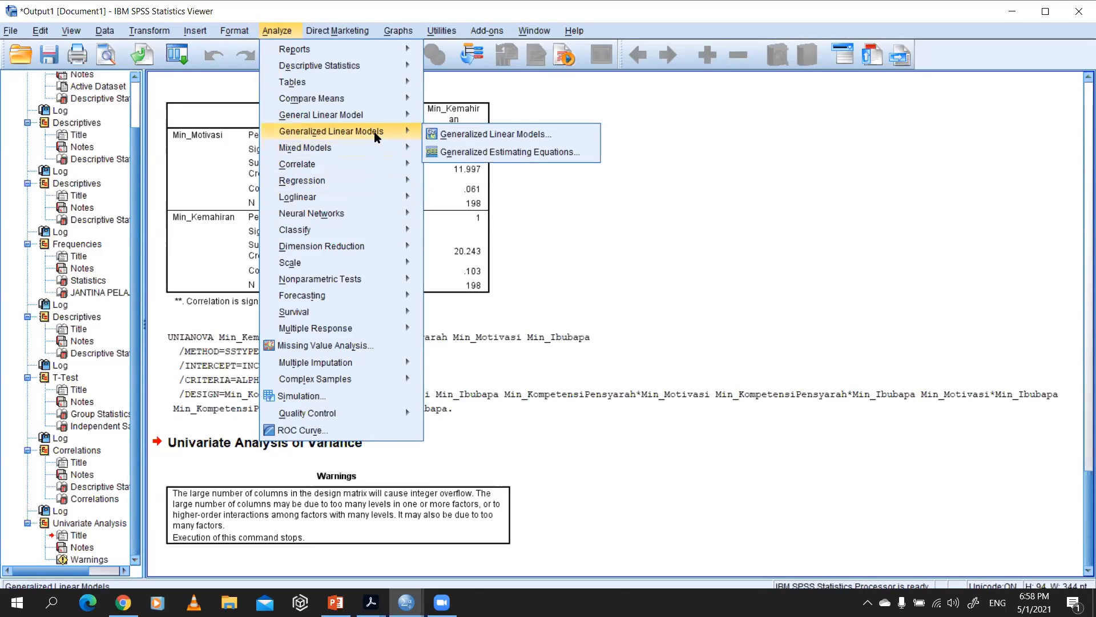
pyautogui.click(463, 135)
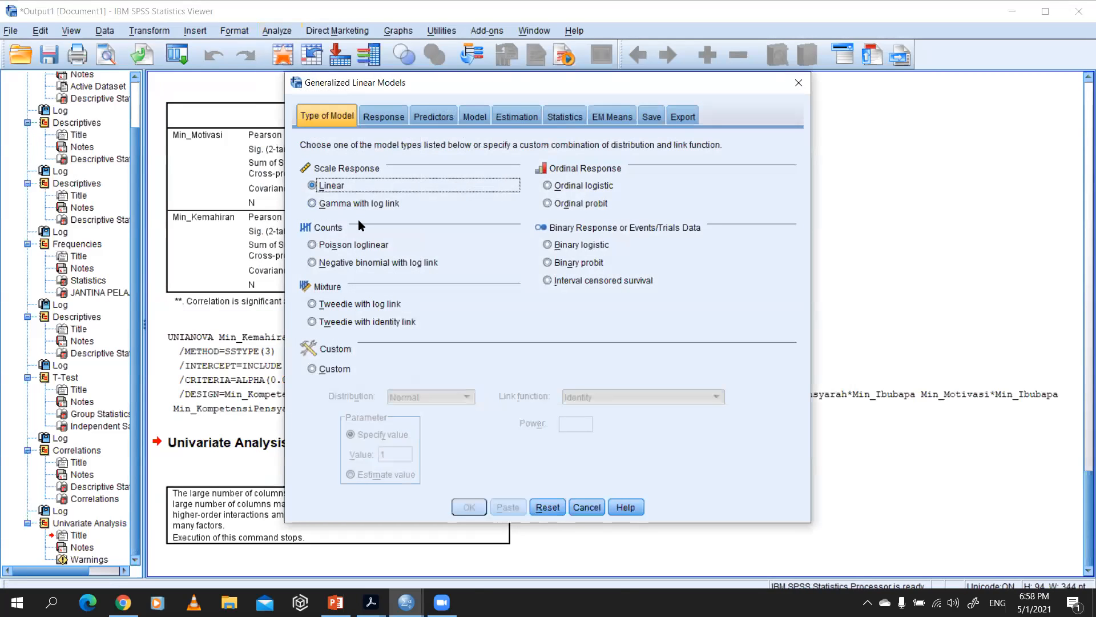
pyautogui.click(402, 118)
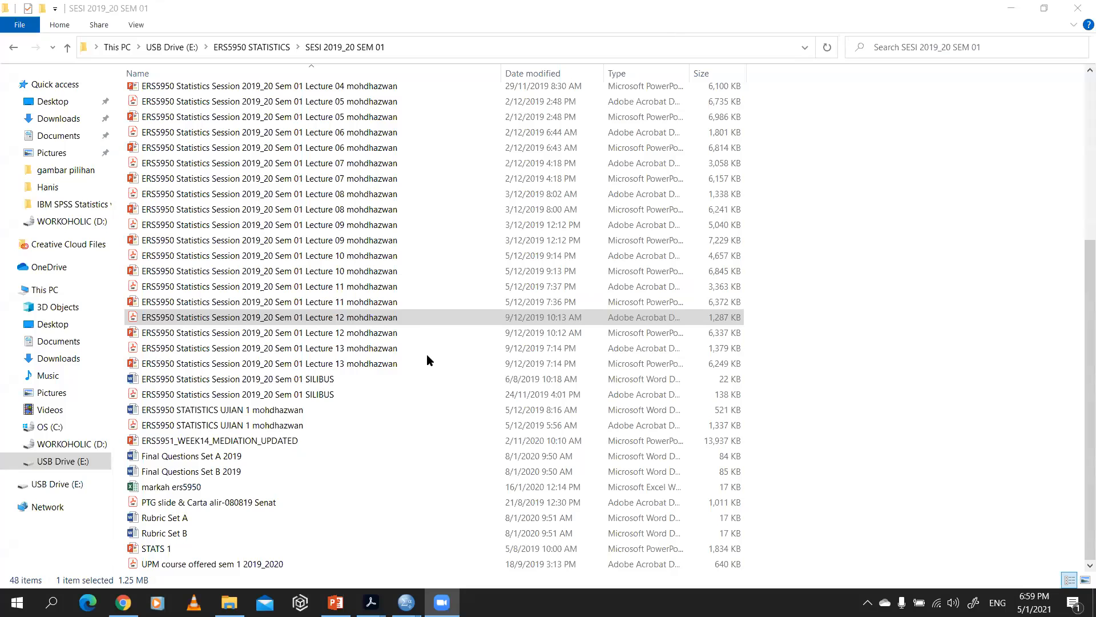
# Step: Switch to the DATA SAMPLE.sav data in SPSS, start a Linear Regression and assign Min_Kemahiran as the dependent variable
pyautogui.moveTo(406, 602)
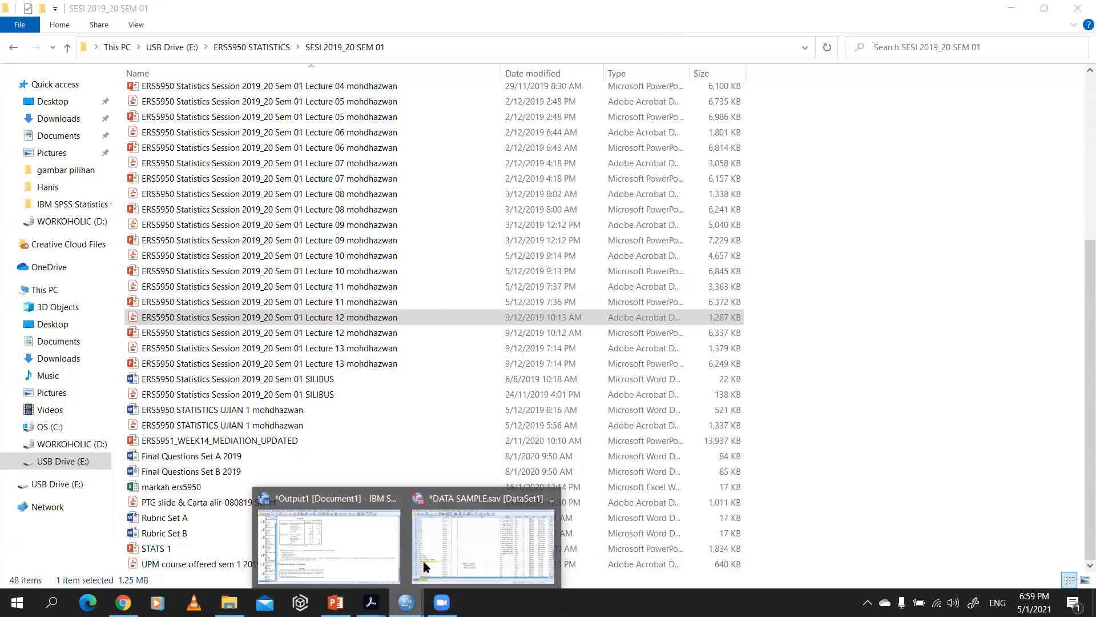
pyautogui.click(457, 536)
pyautogui.click(283, 26)
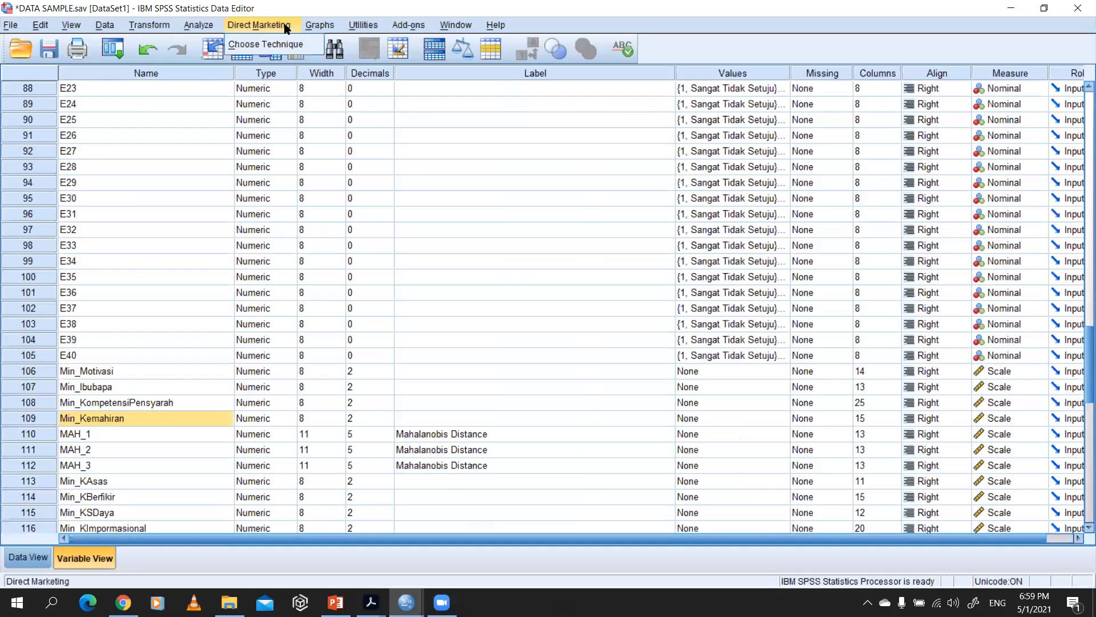
pyautogui.moveTo(198, 26)
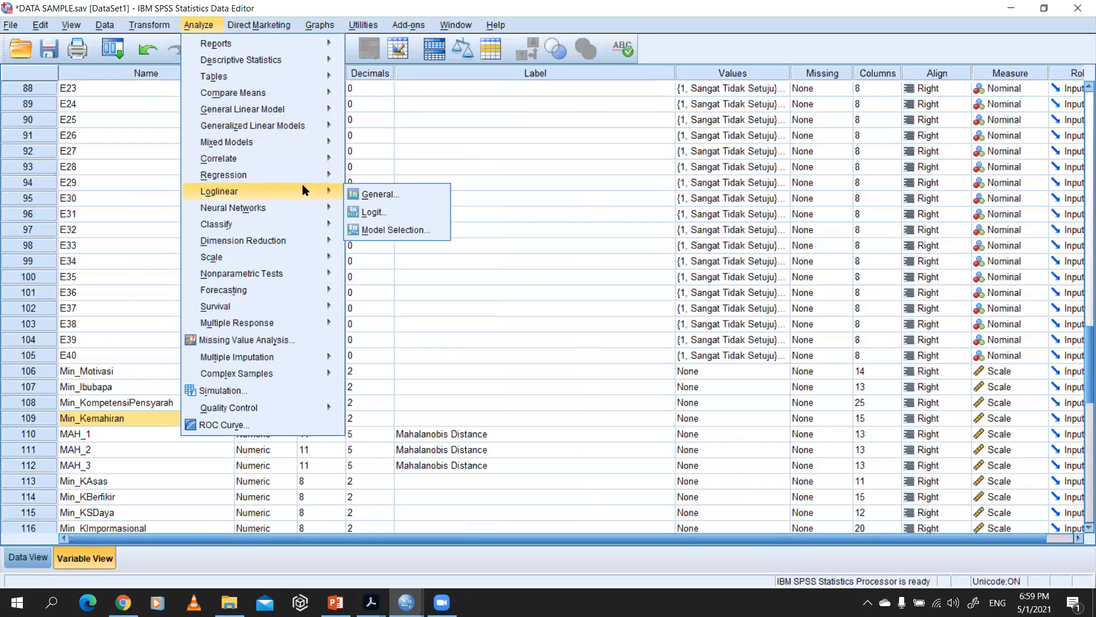
pyautogui.moveTo(300, 175)
pyautogui.click(424, 197)
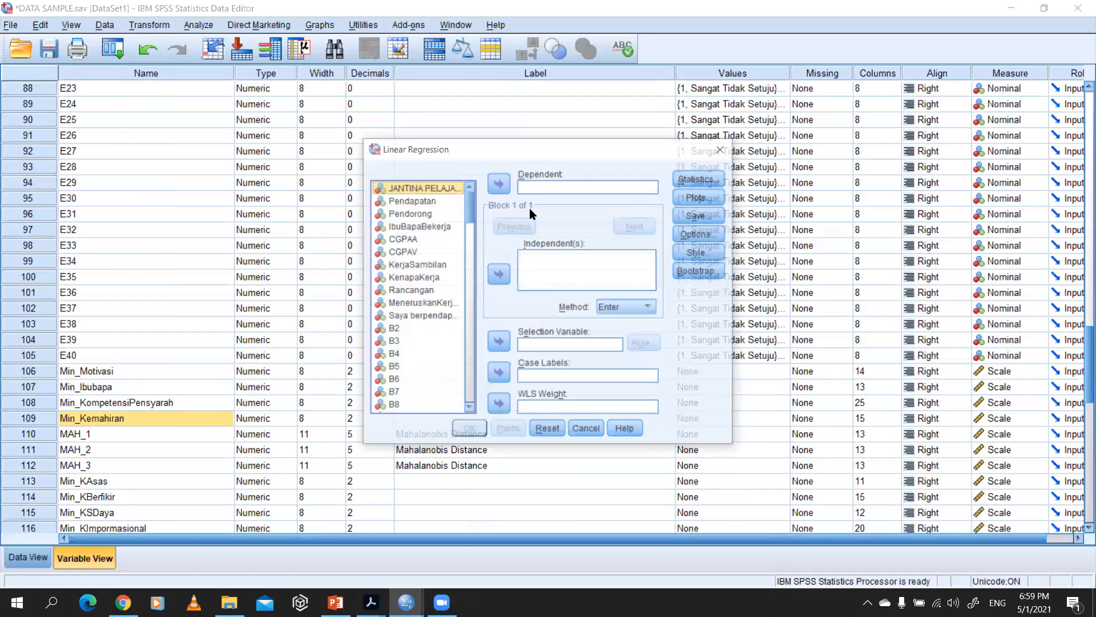
pyautogui.moveTo(469, 204); pyautogui.dragTo(473, 410)
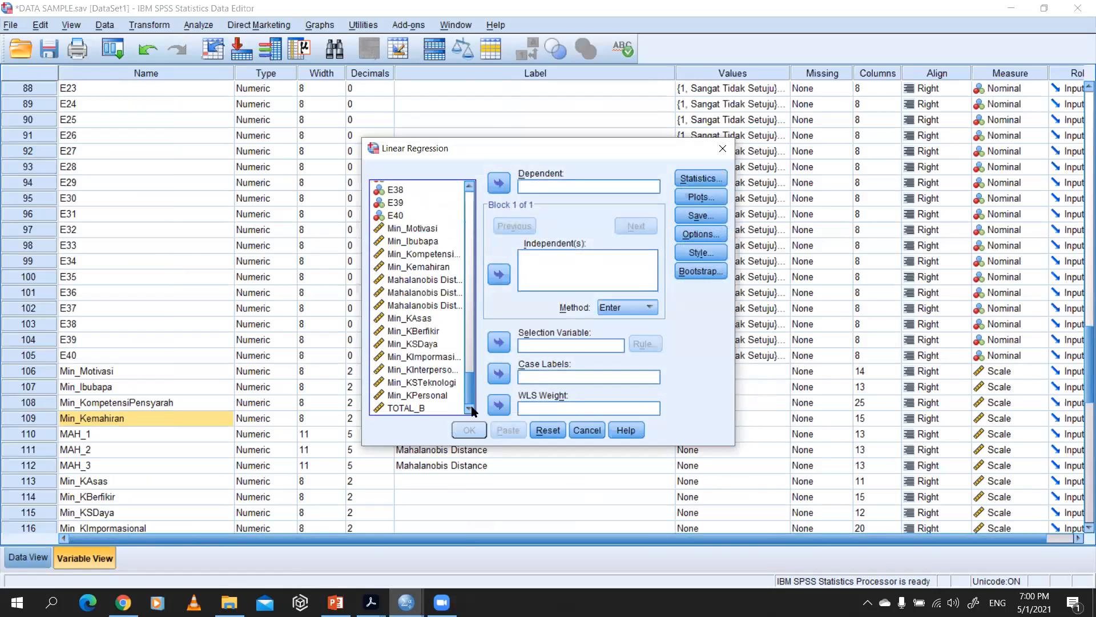
pyautogui.click(418, 268)
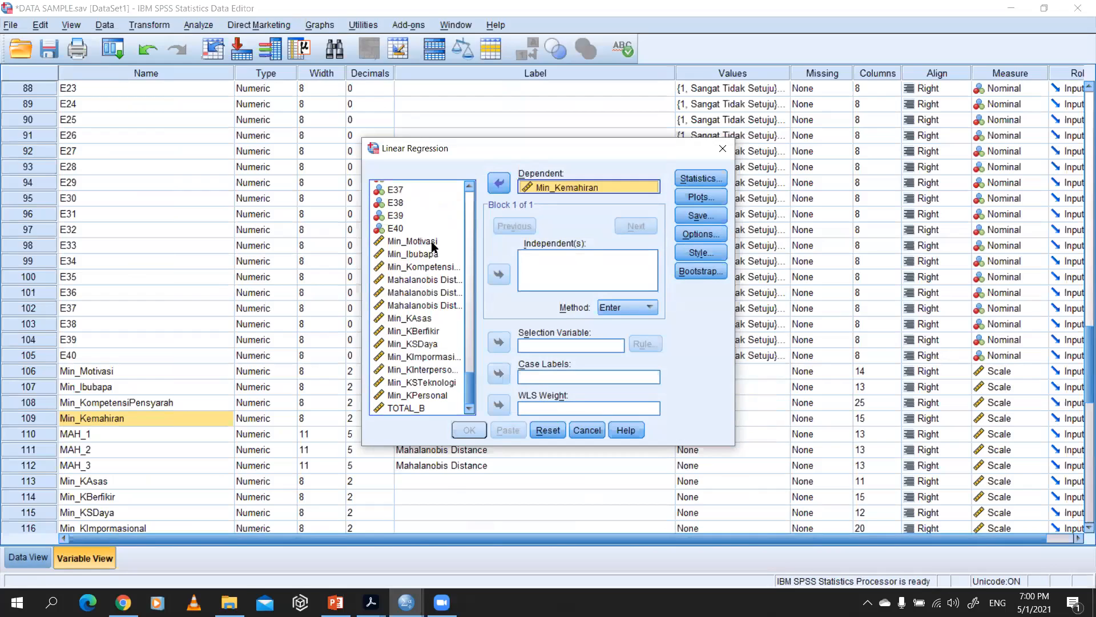
# Step: Add Min_Motivasi, Min_Ibubapa and Min_KompetensiPensyarah as the independent variables of the linear regression
pyautogui.click(435, 242)
pyautogui.press('capslock')
pyautogui.click(429, 272)
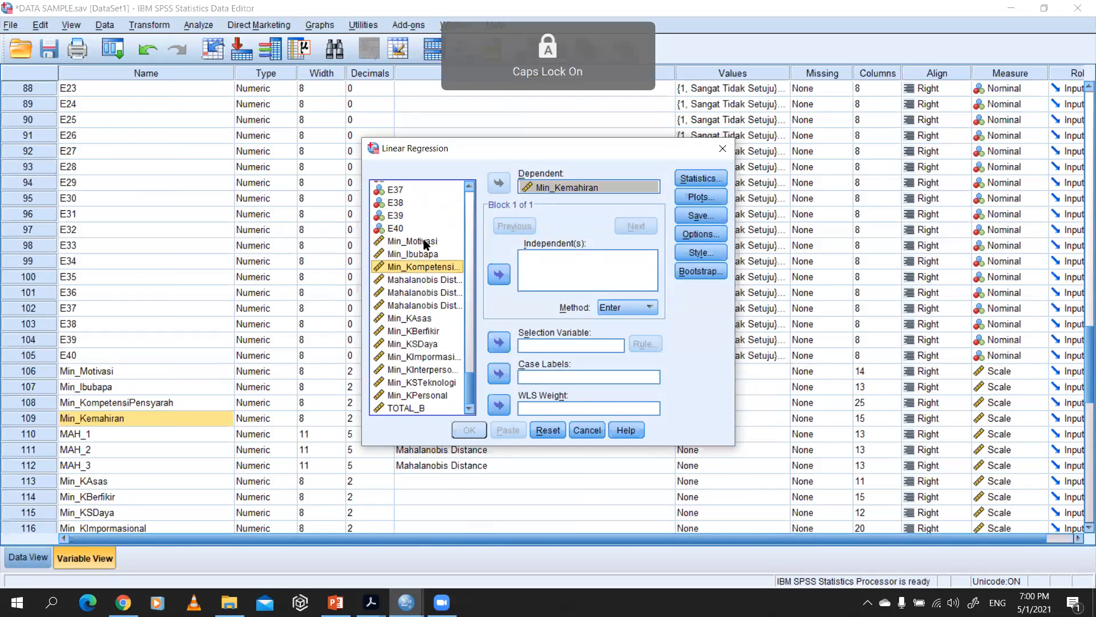
pyautogui.click(426, 242)
pyautogui.click(499, 277)
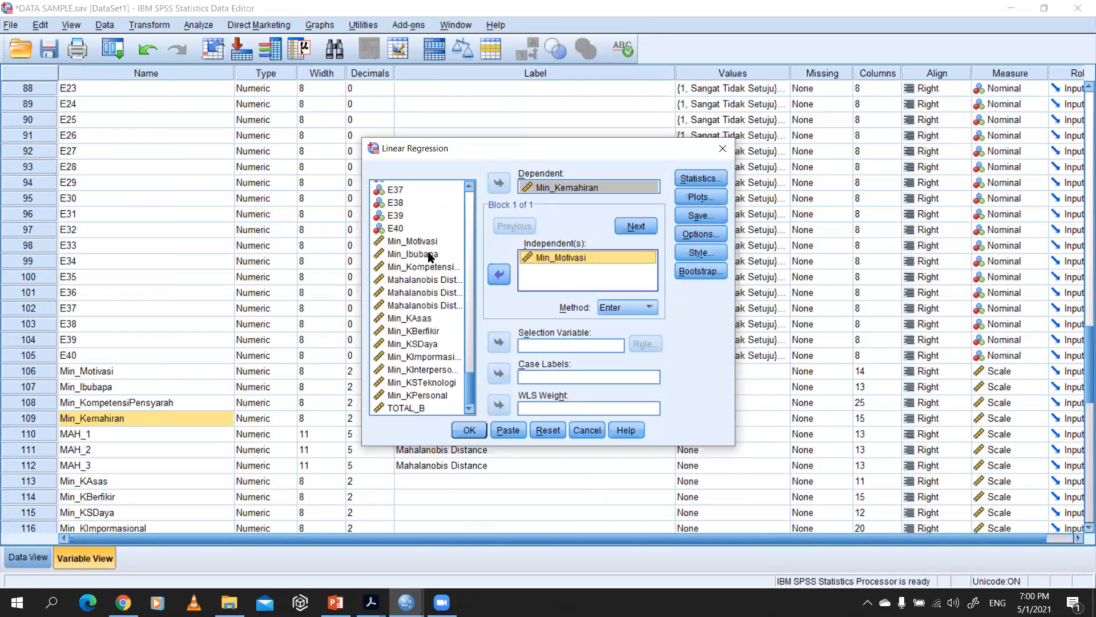
pyautogui.click(433, 255)
pyautogui.click(498, 277)
pyautogui.click(423, 267)
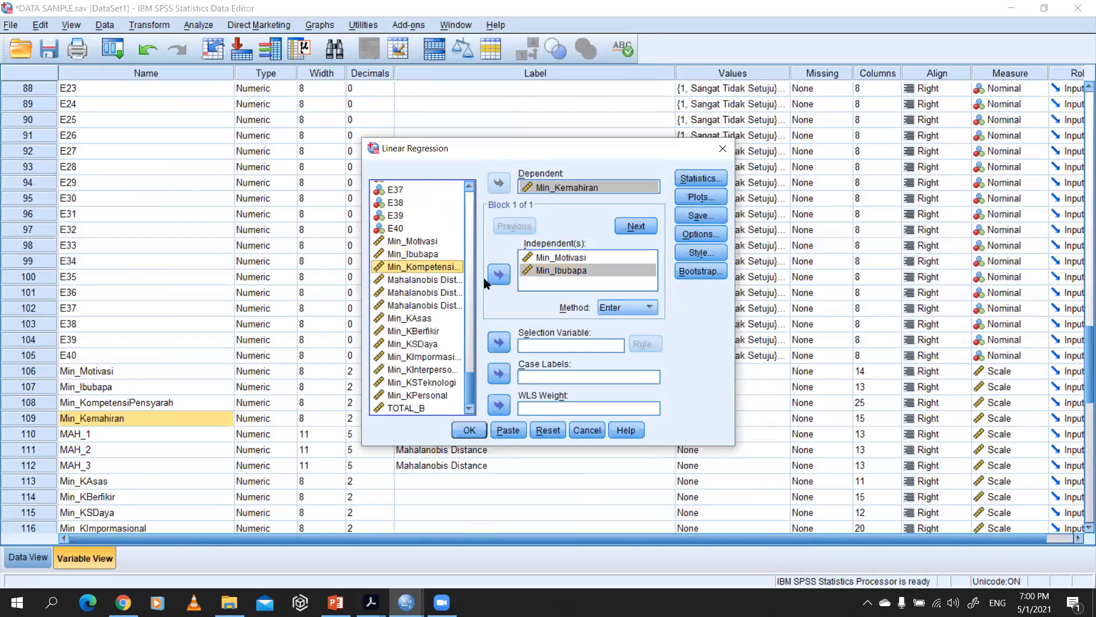
pyautogui.click(498, 277)
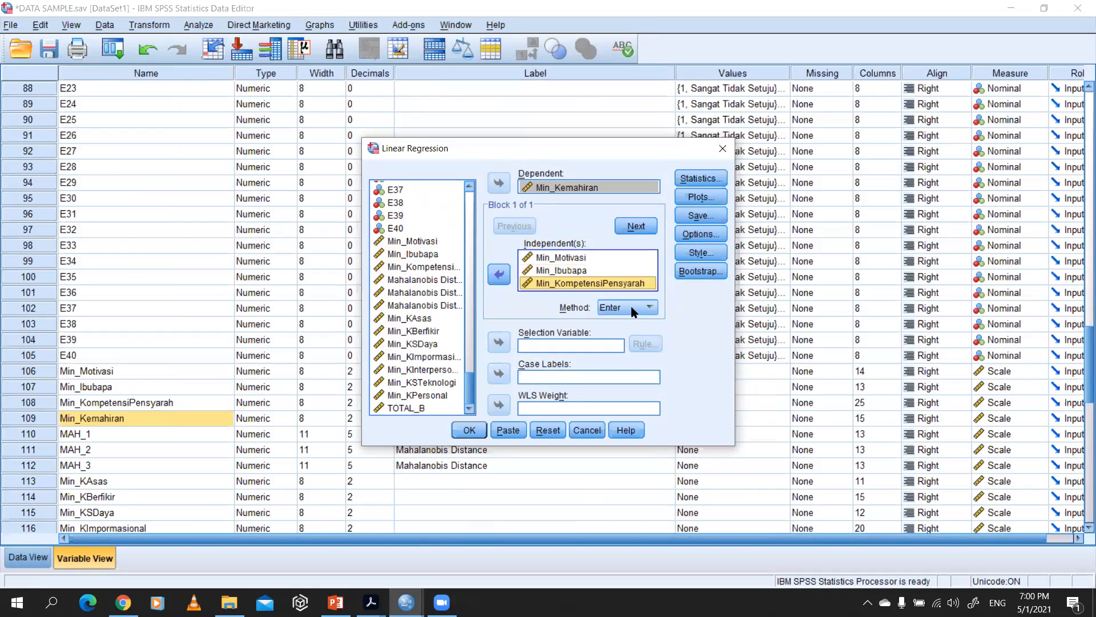
# Step: Review the regression's entry methods while keeping Enter, and inspect its Statistics and Plots options without changing them
pyautogui.click(633, 310)
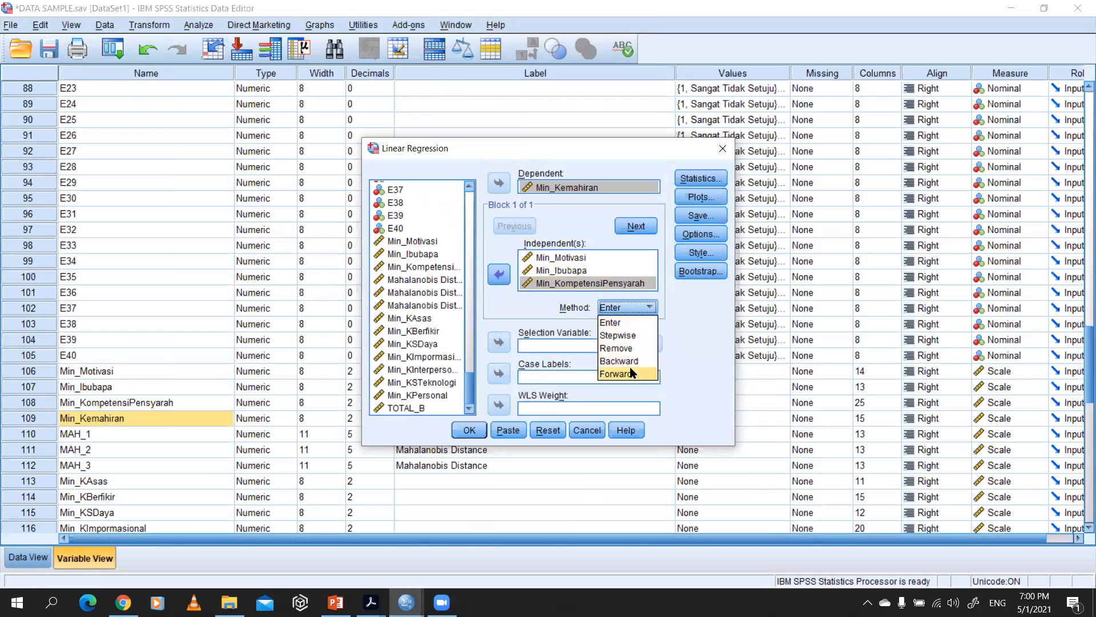
pyautogui.click(658, 310)
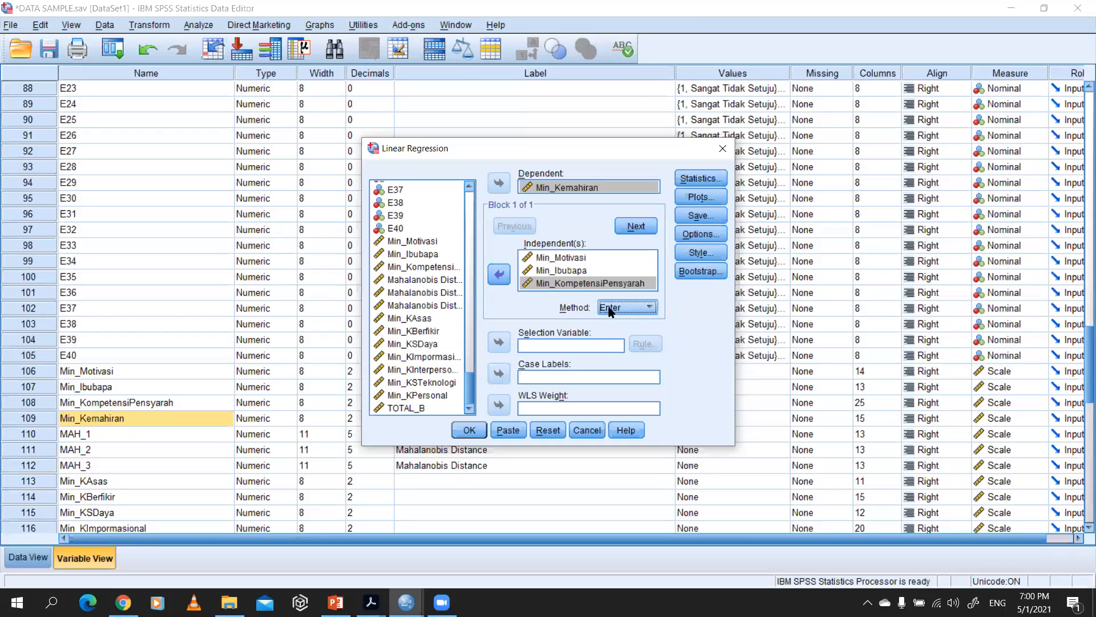
pyautogui.click(693, 179)
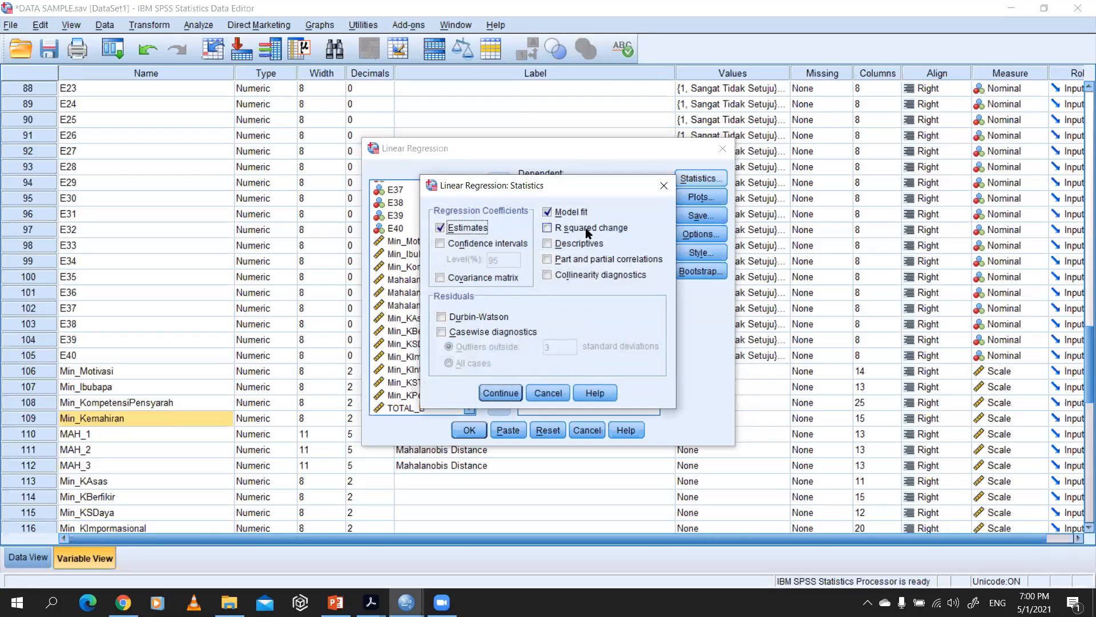
pyautogui.click(660, 190)
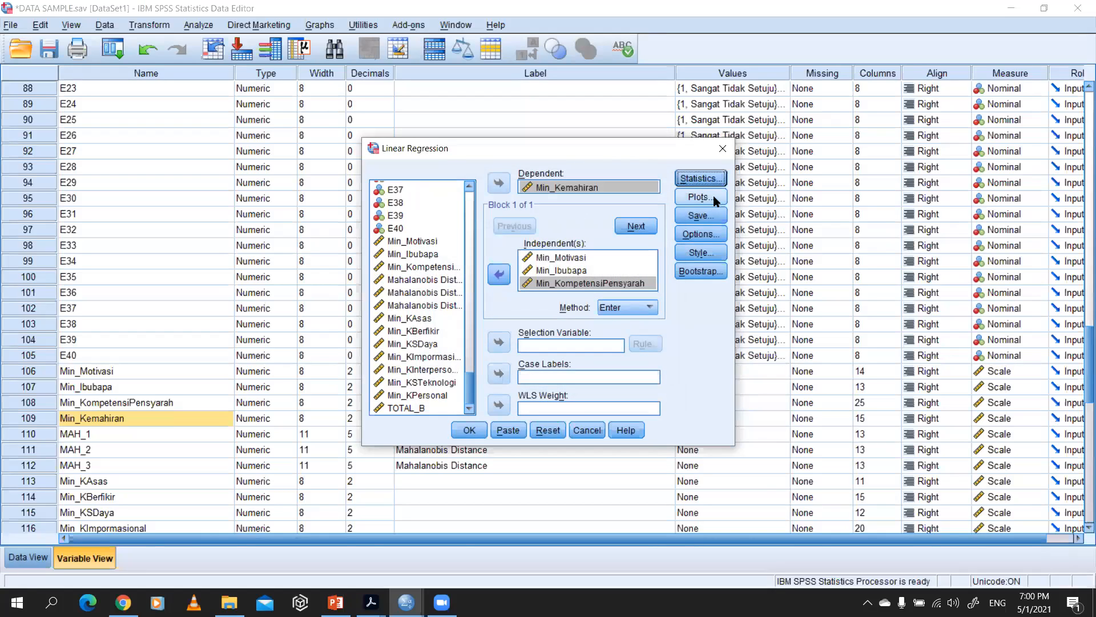
pyautogui.click(713, 199)
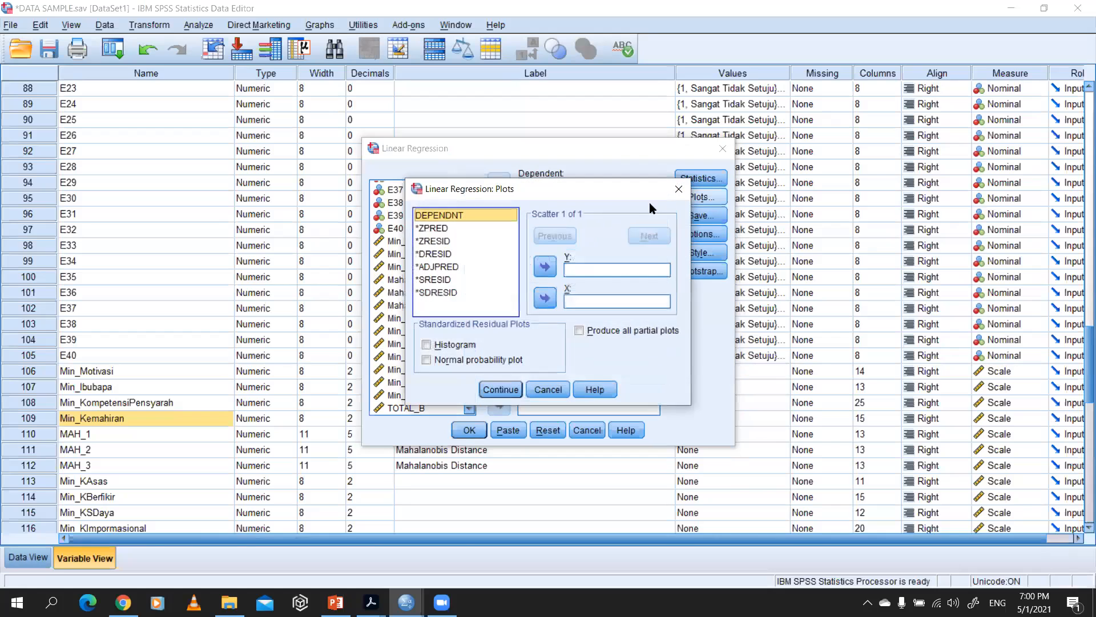
pyautogui.click(678, 189)
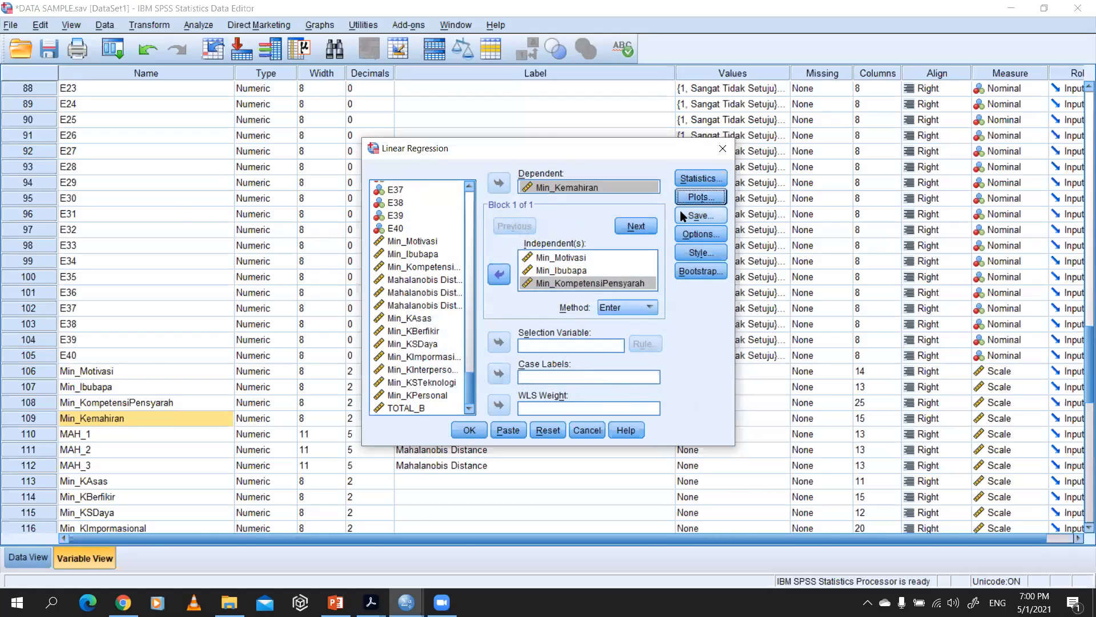
# Step: Consult the Statistics example in the lecture PDF, and enable Durbin-Watson and casewise diagnostics for outliers outside 3 standard deviations
pyautogui.hotkey('alt', 'Tab')
pyautogui.press('Tab')
pyautogui.scroll(-1, 449, 229)
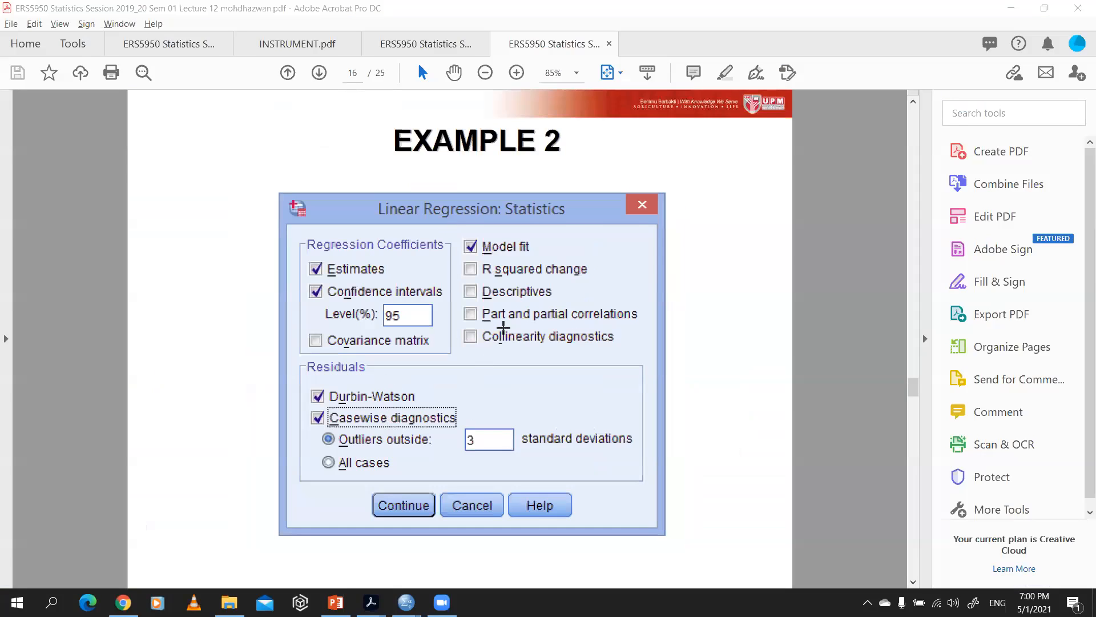
pyautogui.hotkey('alt', 'Tab')
pyautogui.hotkey('alt', 'Tab')
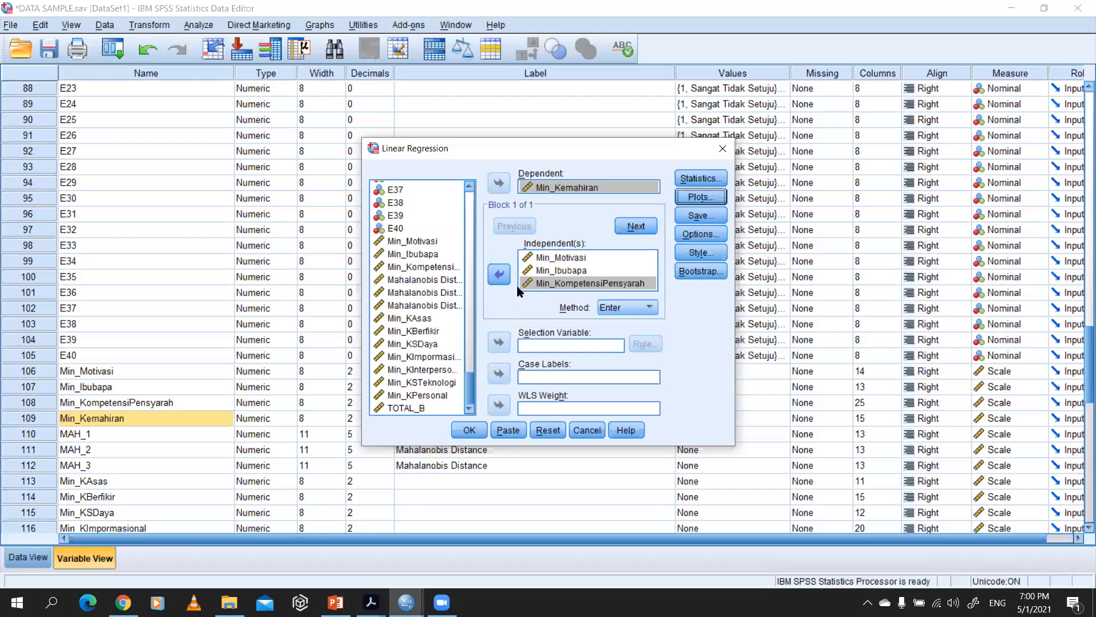
pyautogui.click(704, 179)
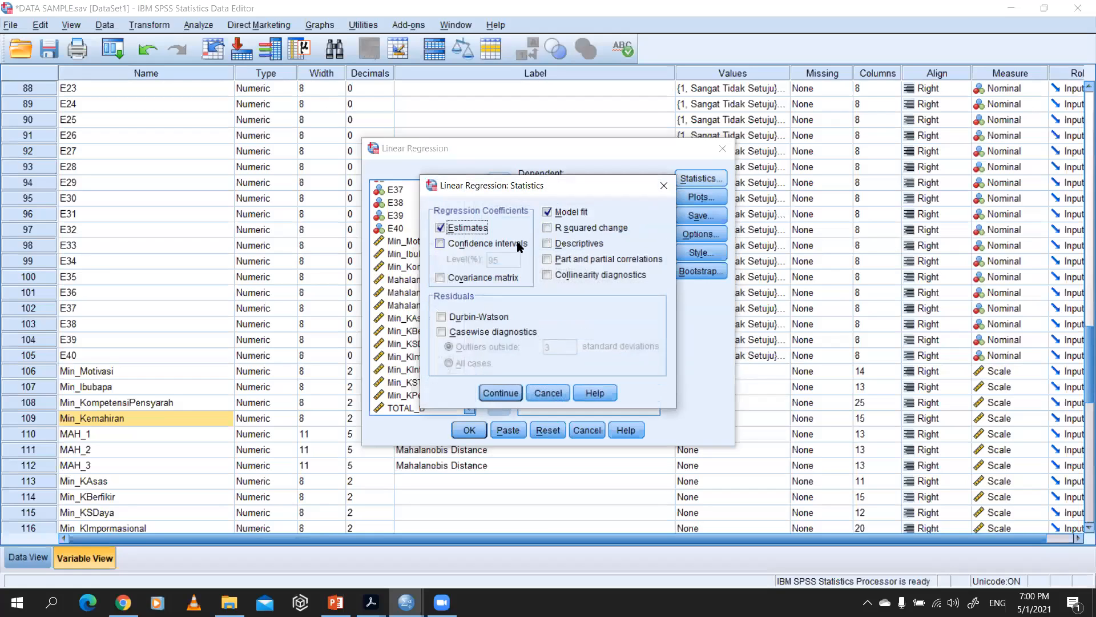
pyautogui.click(479, 317)
pyautogui.click(487, 333)
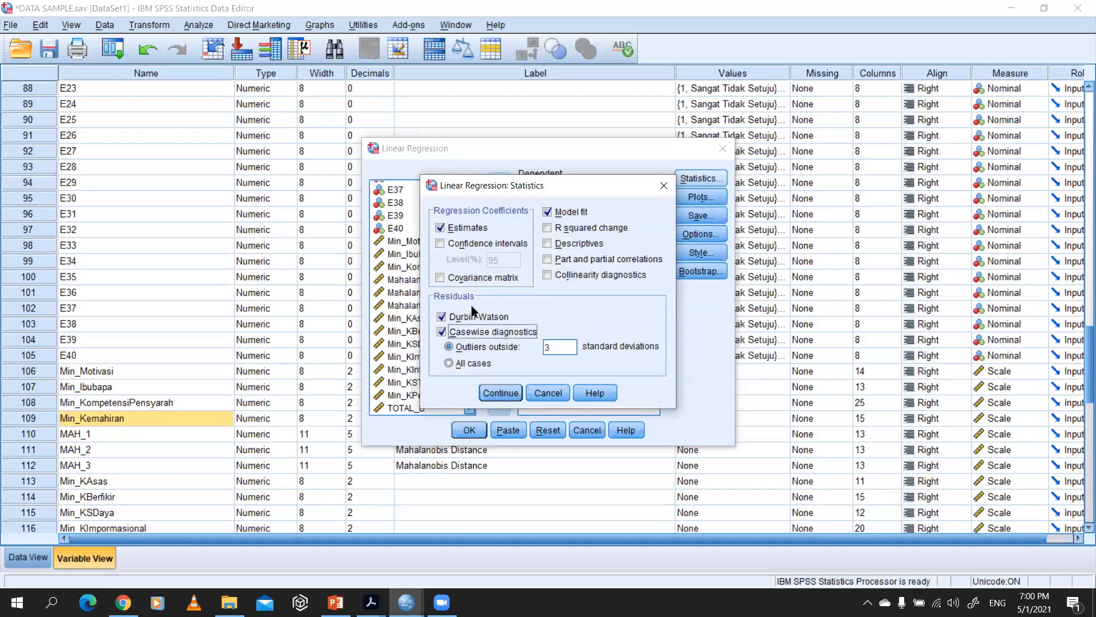
# Step: Enable 95% confidence intervals to match the lecture PDF, consult its Plots example, and accept the regression statistics settings
pyautogui.hotkey('alt', 'Tab')
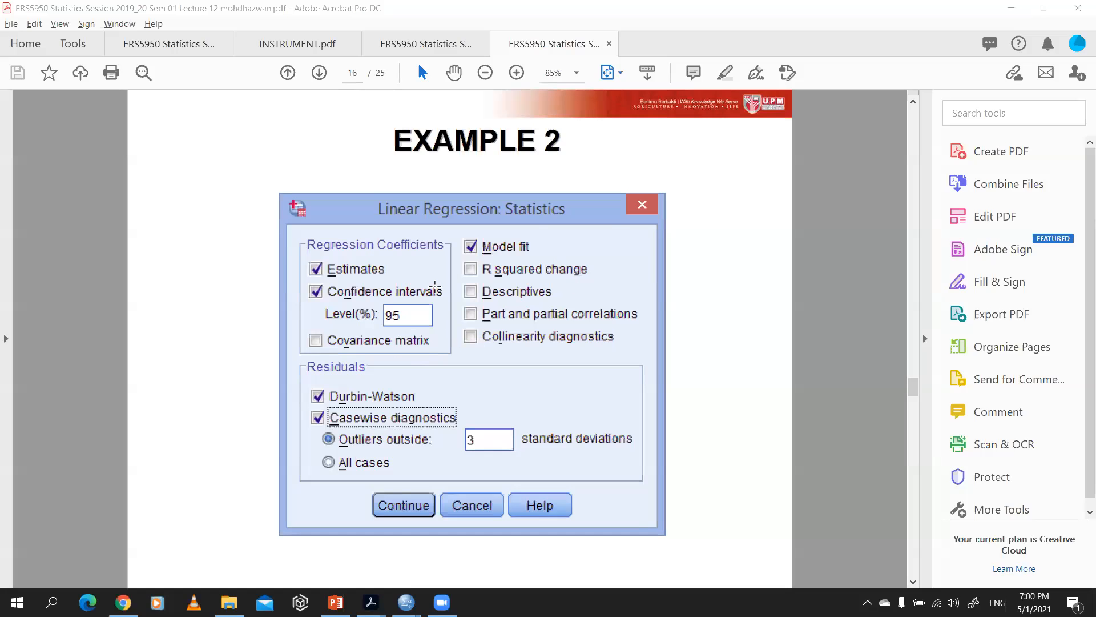
pyautogui.hotkey('alt', 'Tab')
pyautogui.press('Tab')
pyautogui.click(486, 243)
pyautogui.click(486, 245)
pyautogui.hotkey('alt', 'Tab')
pyautogui.press('Tab')
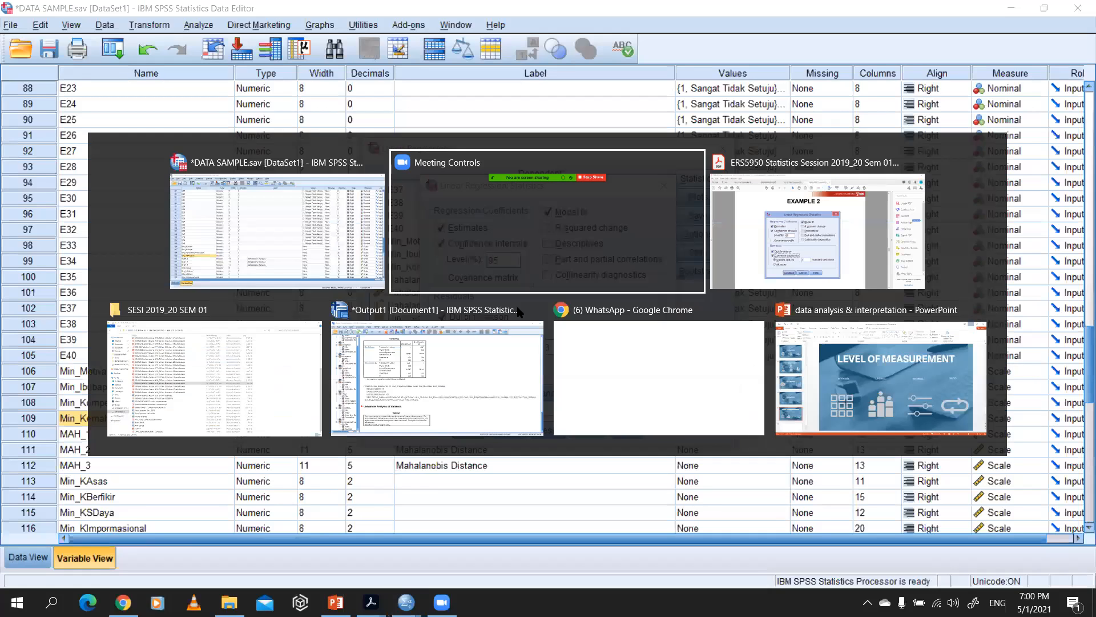
pyautogui.scroll(-3, 514, 342)
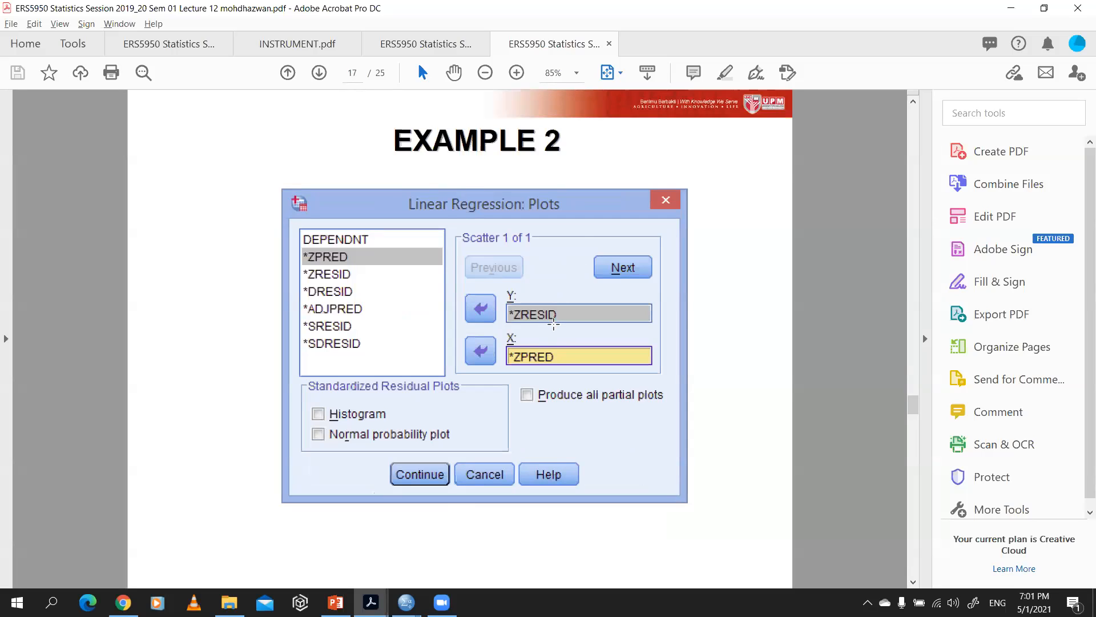
pyautogui.hotkey('alt', 'Tab')
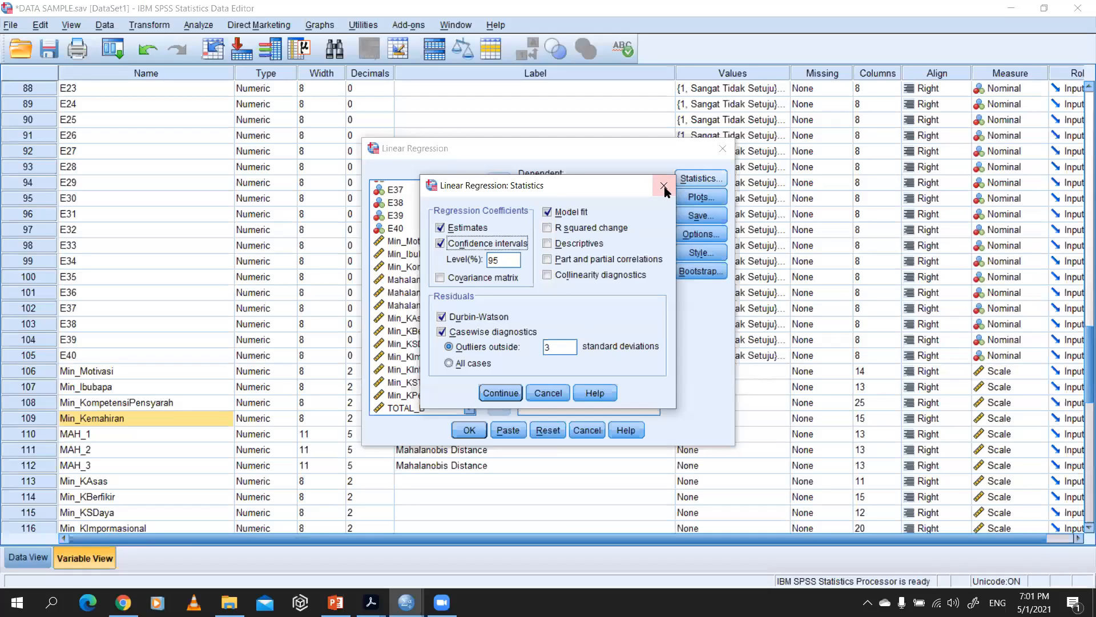
pyautogui.click(496, 392)
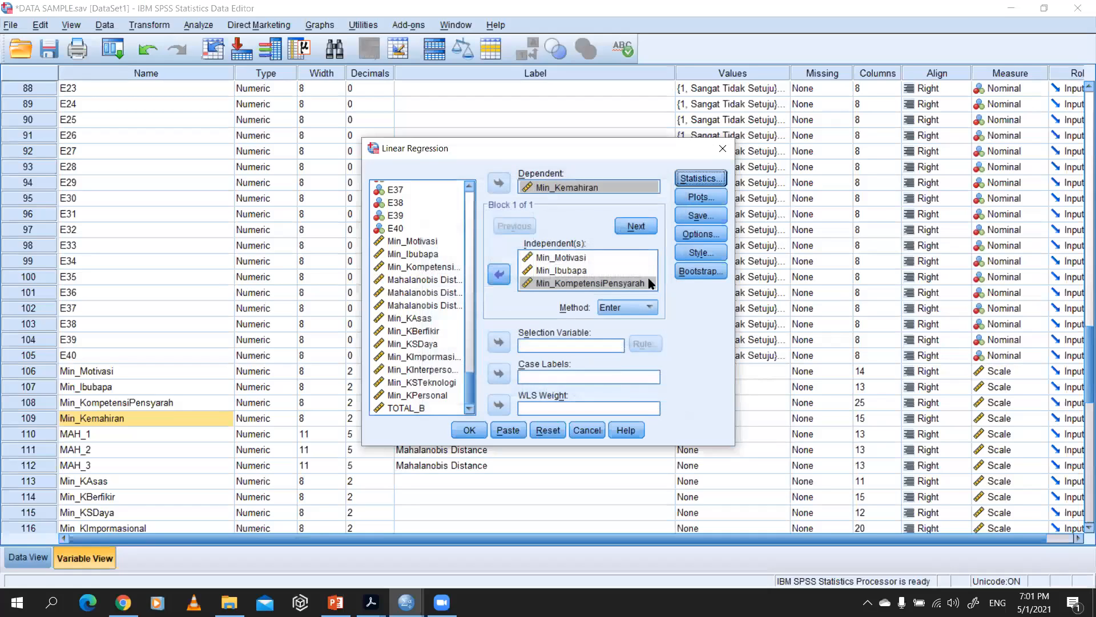
# Step: Set the regression scatter plot to *ZRESID on Y and *ZPRED on X, compare it with the lecture PDF and accept it
pyautogui.click(701, 197)
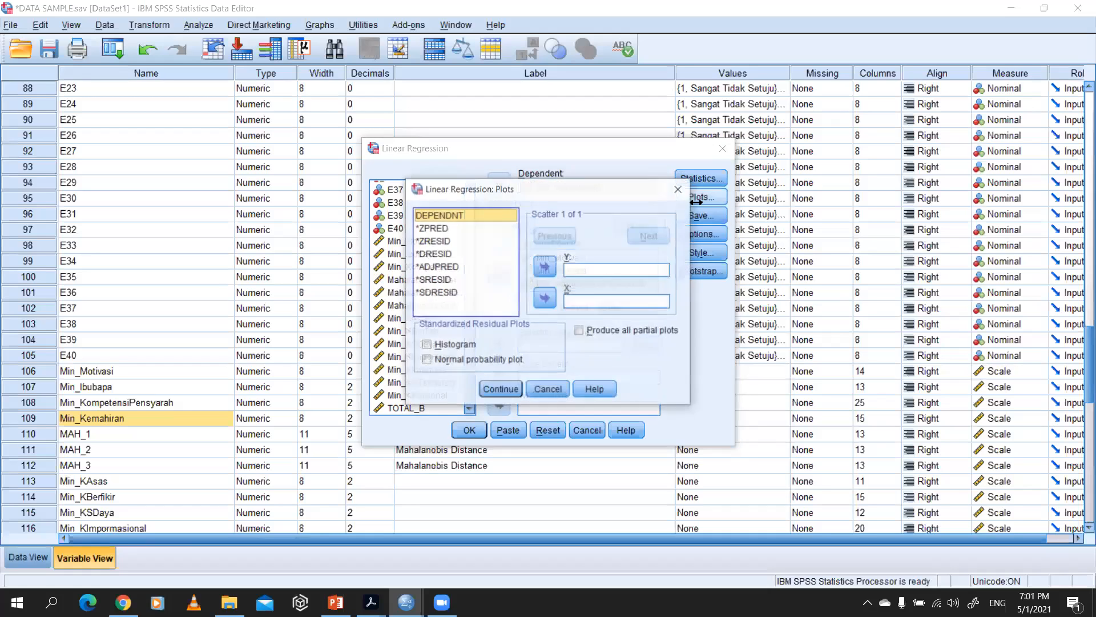
pyautogui.click(446, 241)
pyautogui.click(545, 266)
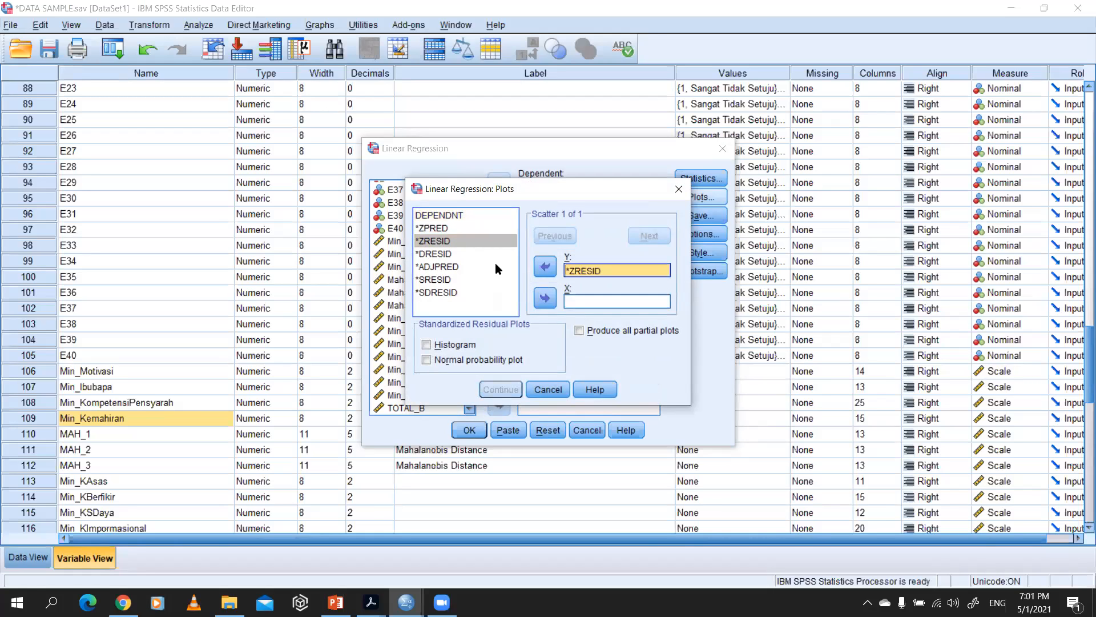
pyautogui.click(462, 228)
pyautogui.click(545, 298)
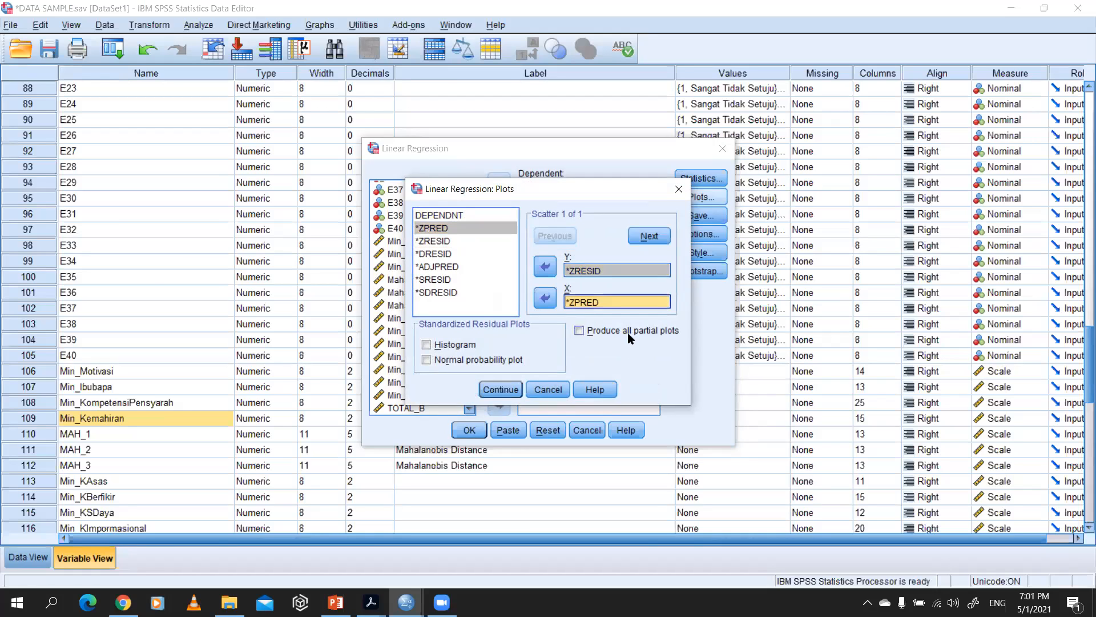
pyautogui.hotkey('alt', 'Tab')
pyautogui.press('Tab')
pyautogui.press('Tab')
pyautogui.press('Tab')
pyautogui.press('Tab')
pyautogui.press('Tab')
pyautogui.press('Tab')
pyautogui.press('Tab')
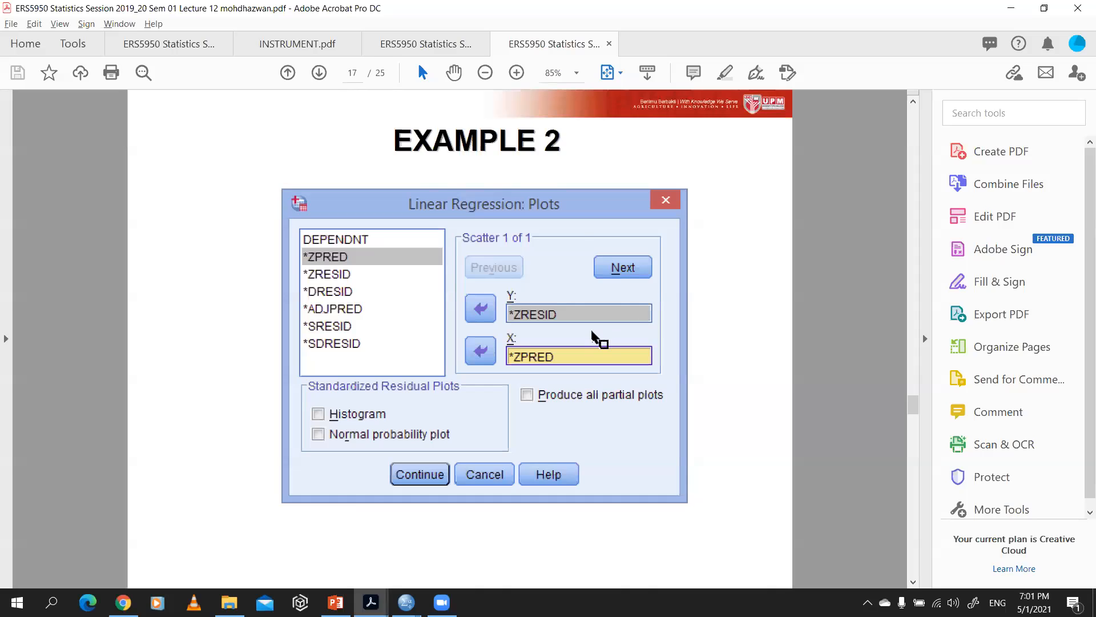
pyautogui.hotkey('alt', 'Tab')
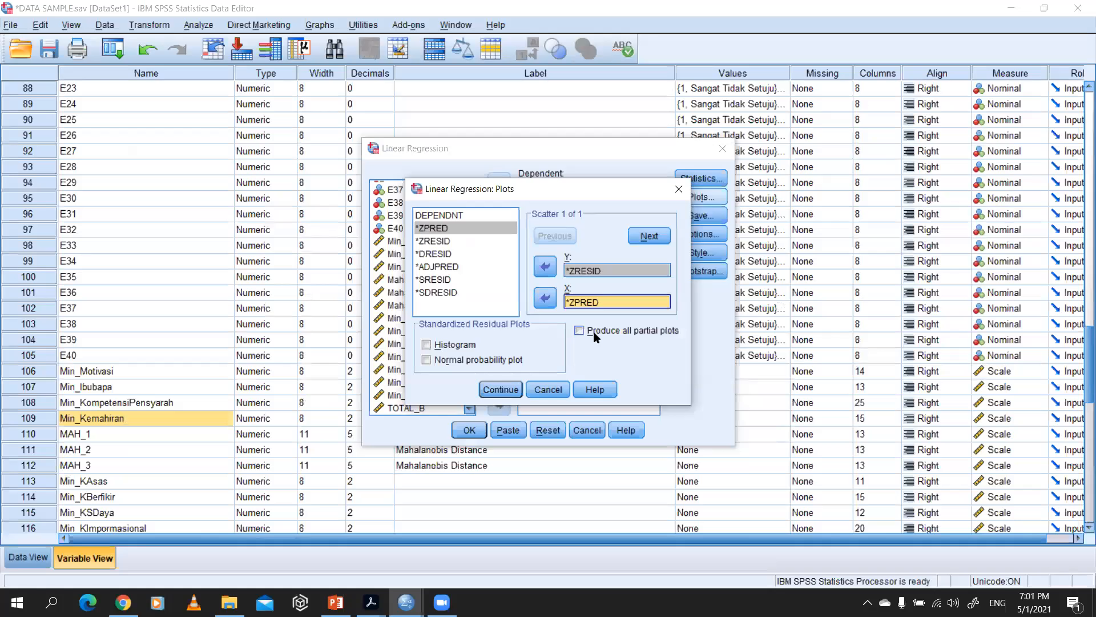
pyautogui.click(500, 389)
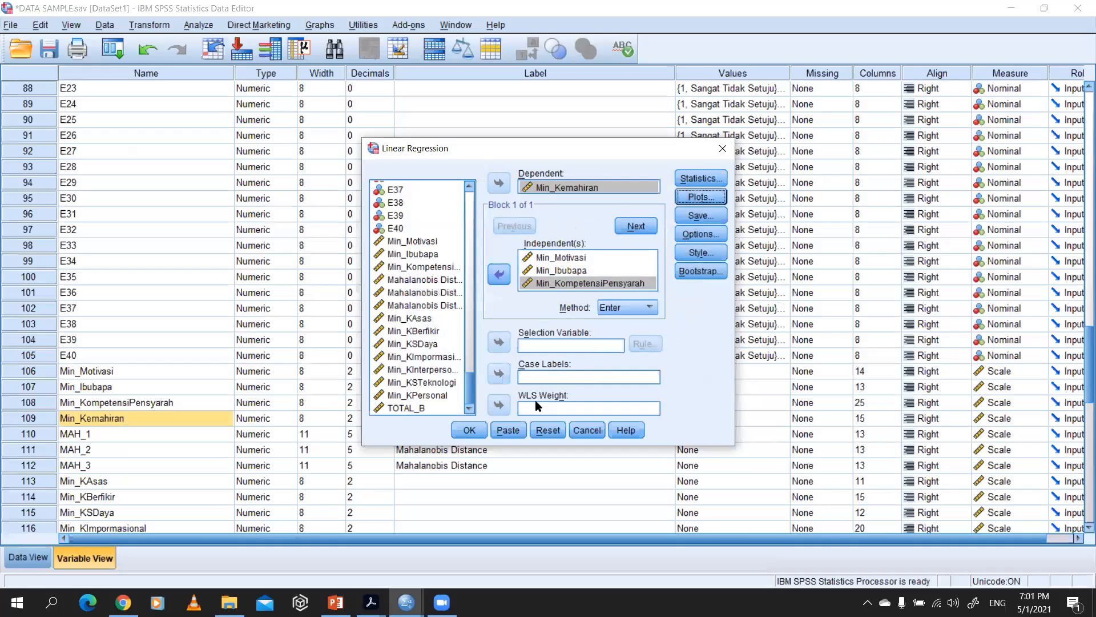
# Step: Check the next lecture PDF page on the model's statistical significance and run the linear regression
pyautogui.hotkey('alt', 'Tab')
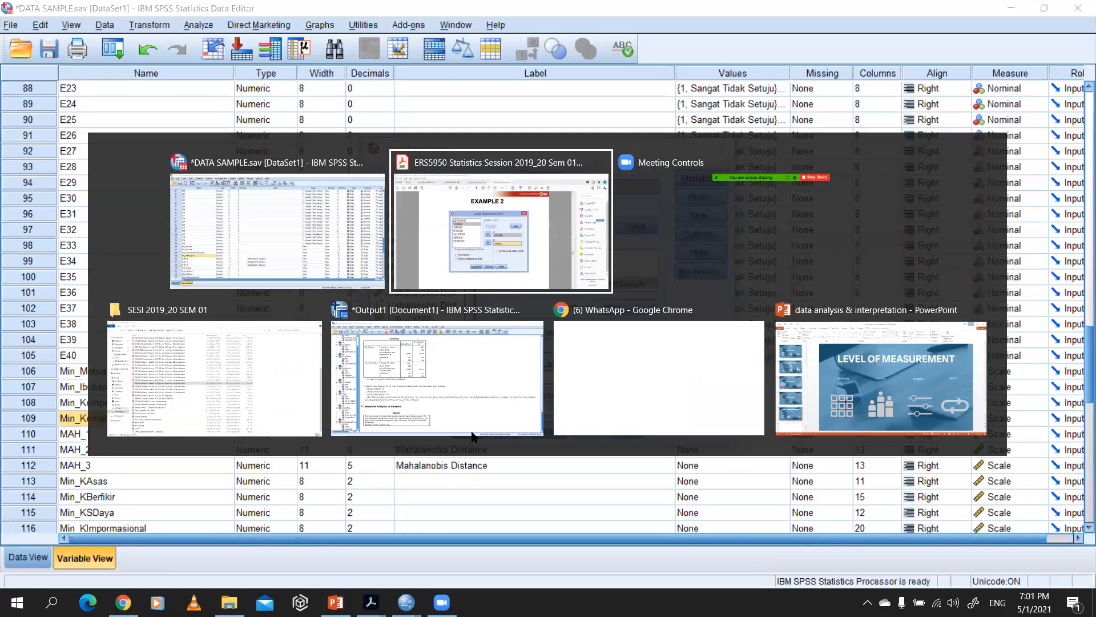
pyautogui.press('Right')
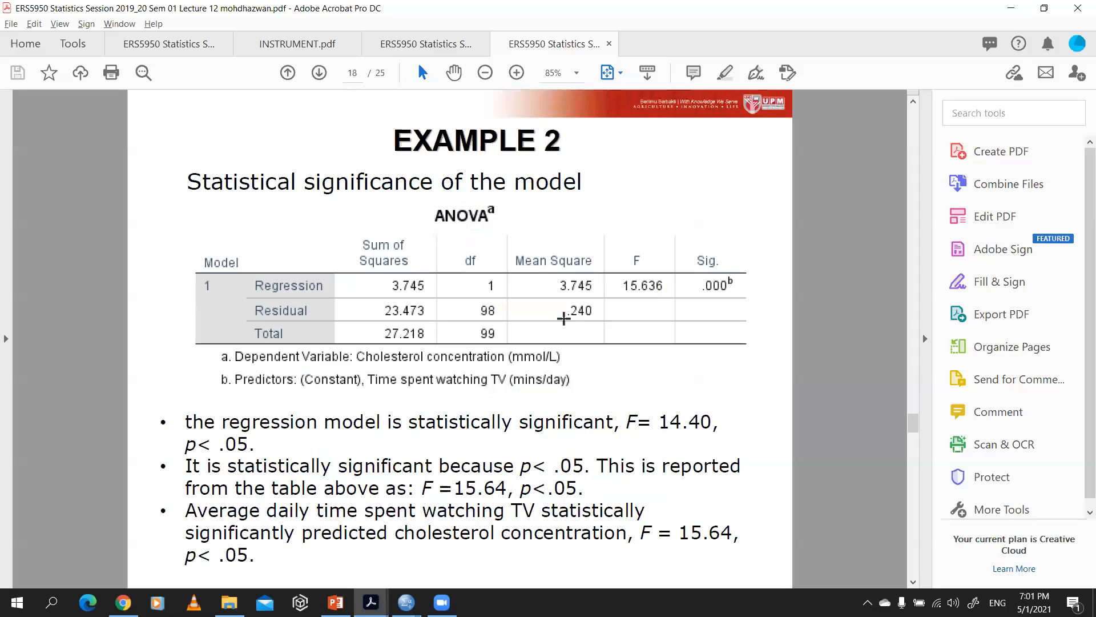
pyautogui.hotkey('alt', 'Tab')
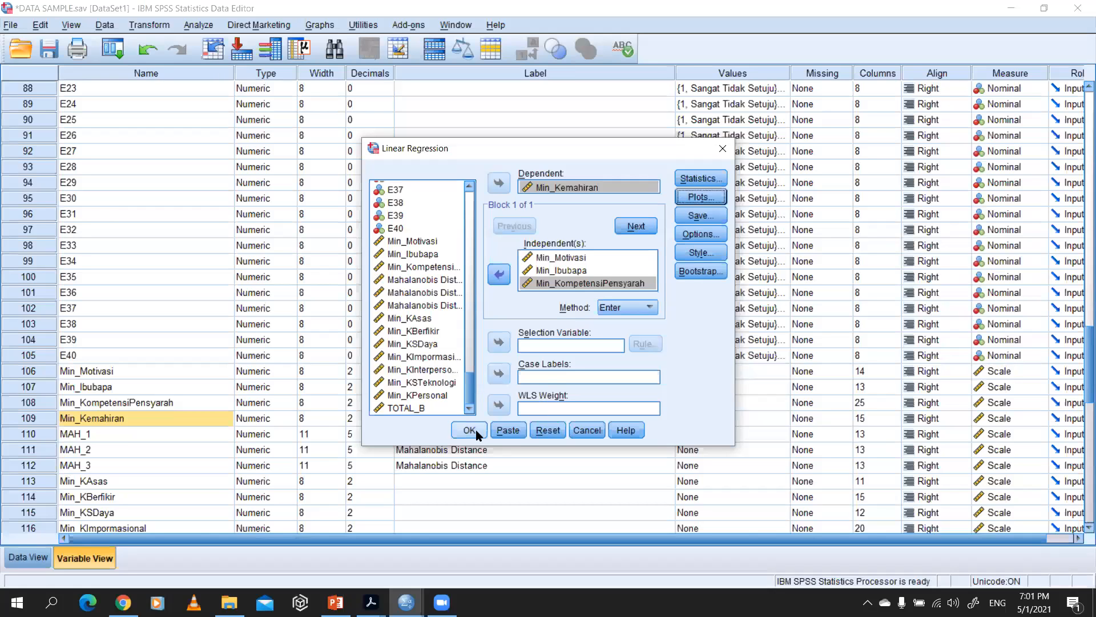
pyautogui.click(469, 430)
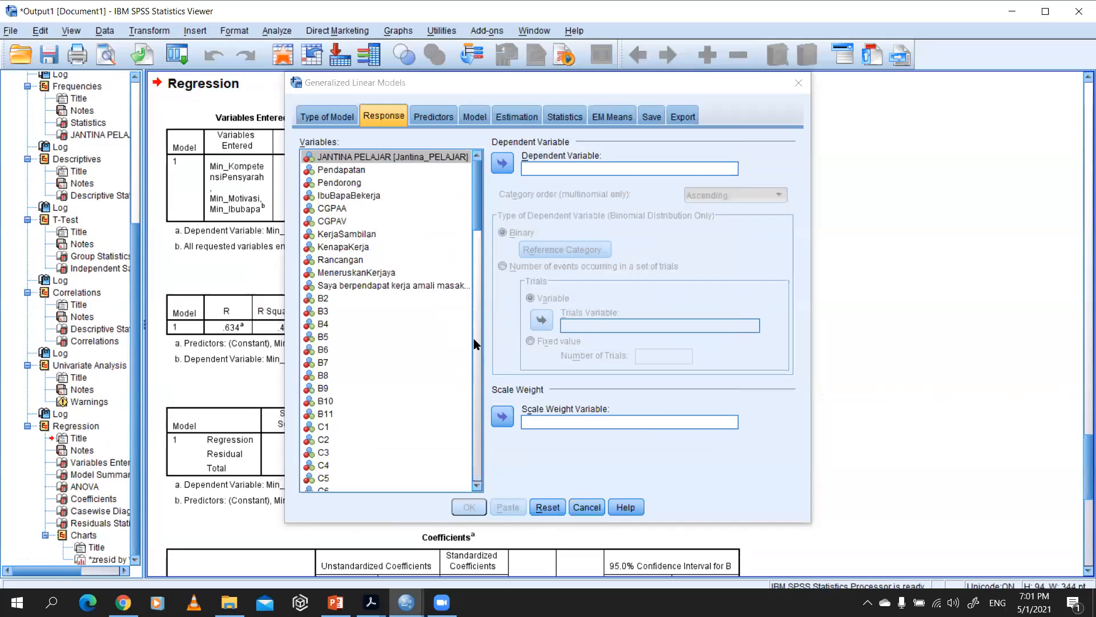
pyautogui.click(332, 117)
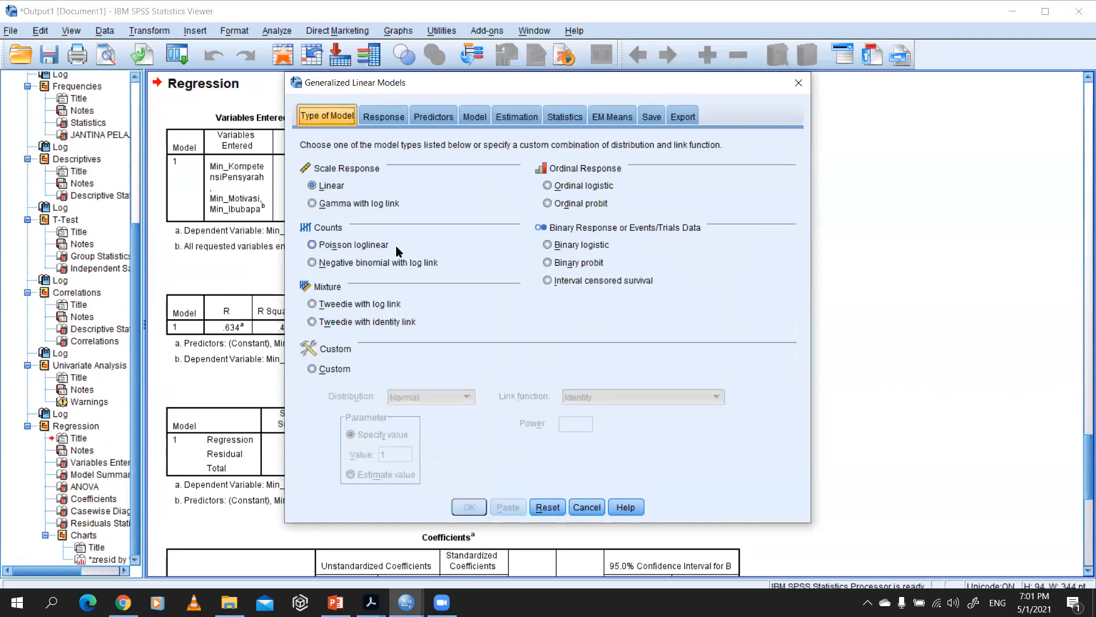
pyautogui.click(382, 118)
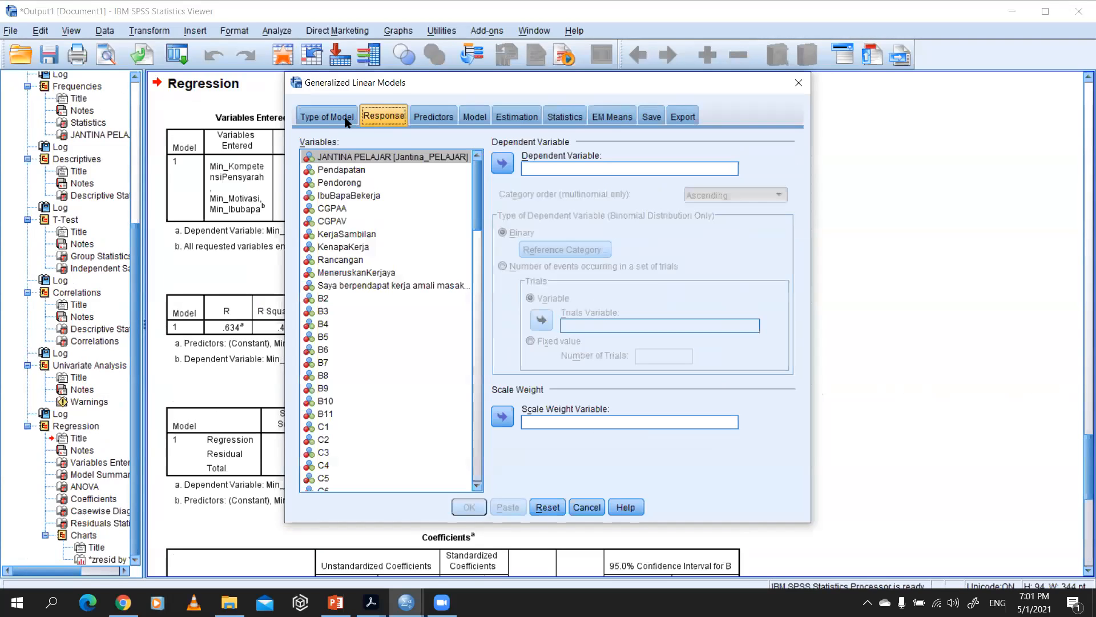
pyautogui.click(558, 170)
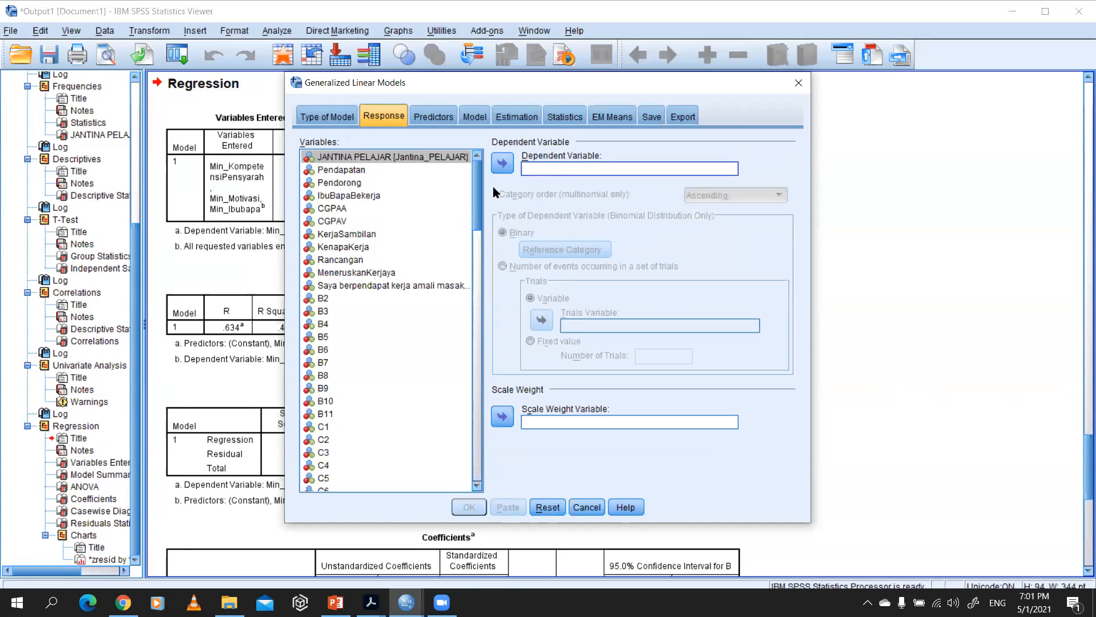
pyautogui.click(803, 86)
# Step: Review the regression output from the residual scatterplot and residual tables back to the coefficients, ANOVA, Model Summary and Variables Entered/Removed tables
pyautogui.scroll(-10, 399, 468)
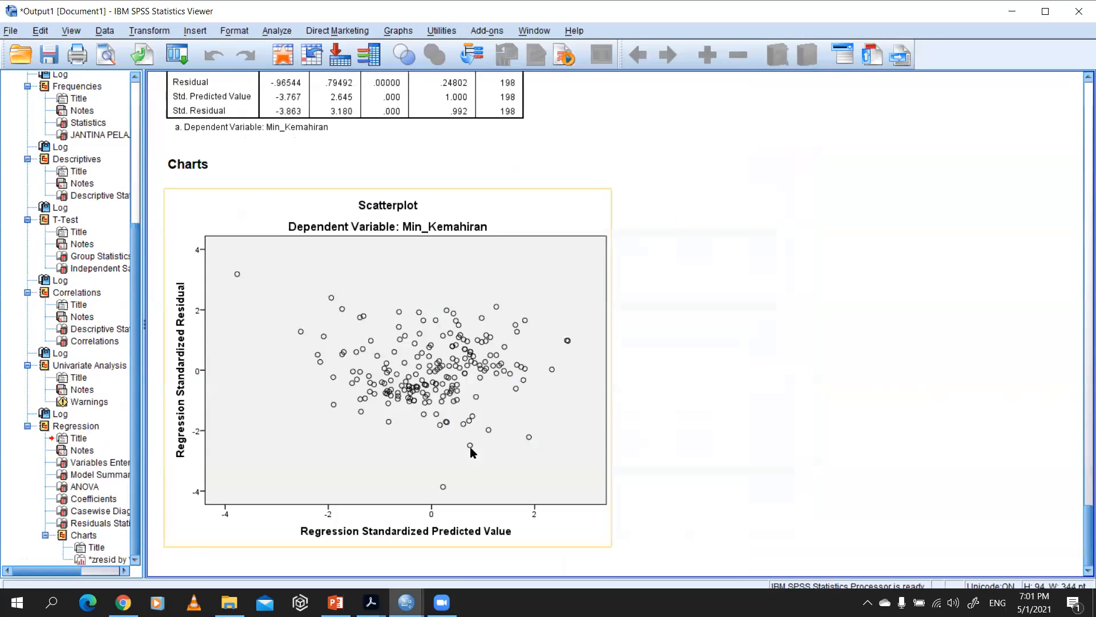
pyautogui.scroll(4, 349, 385)
pyautogui.scroll(-4, 354, 393)
pyautogui.scroll(2, 374, 443)
pyautogui.scroll(4, 387, 428)
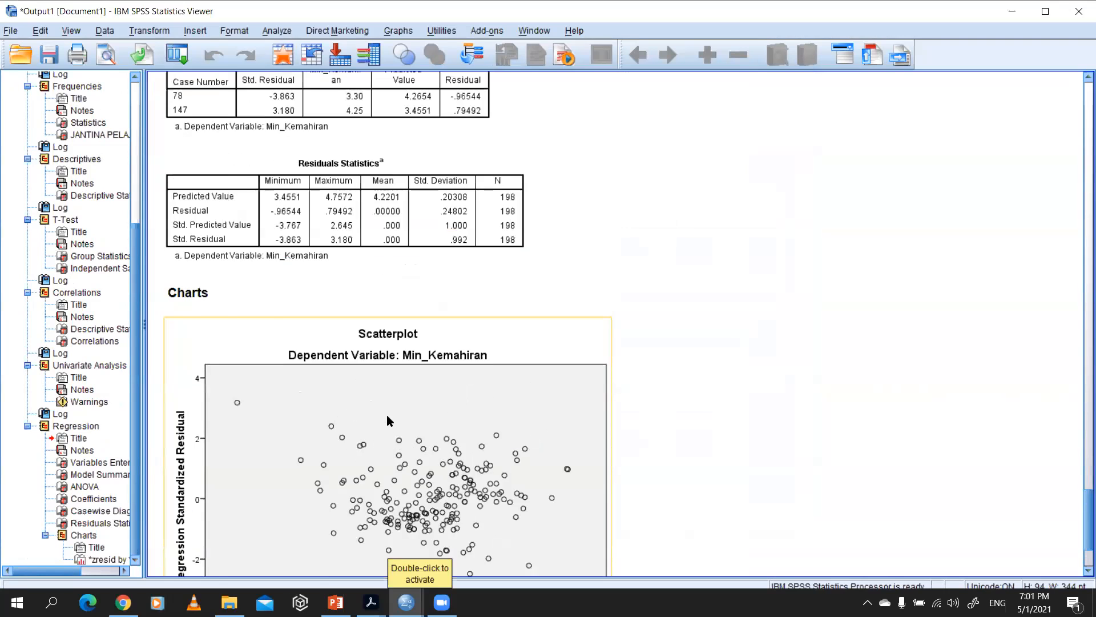
pyautogui.scroll(4, 319, 352)
pyautogui.scroll(-4, 340, 302)
pyautogui.scroll(4, 342, 308)
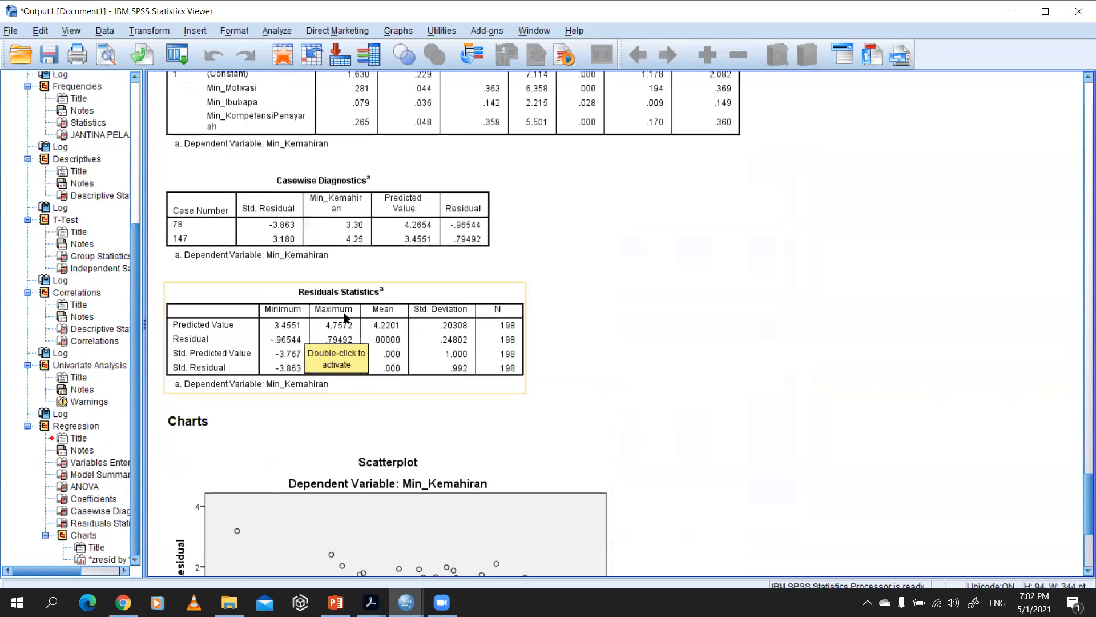
pyautogui.scroll(4, 345, 308)
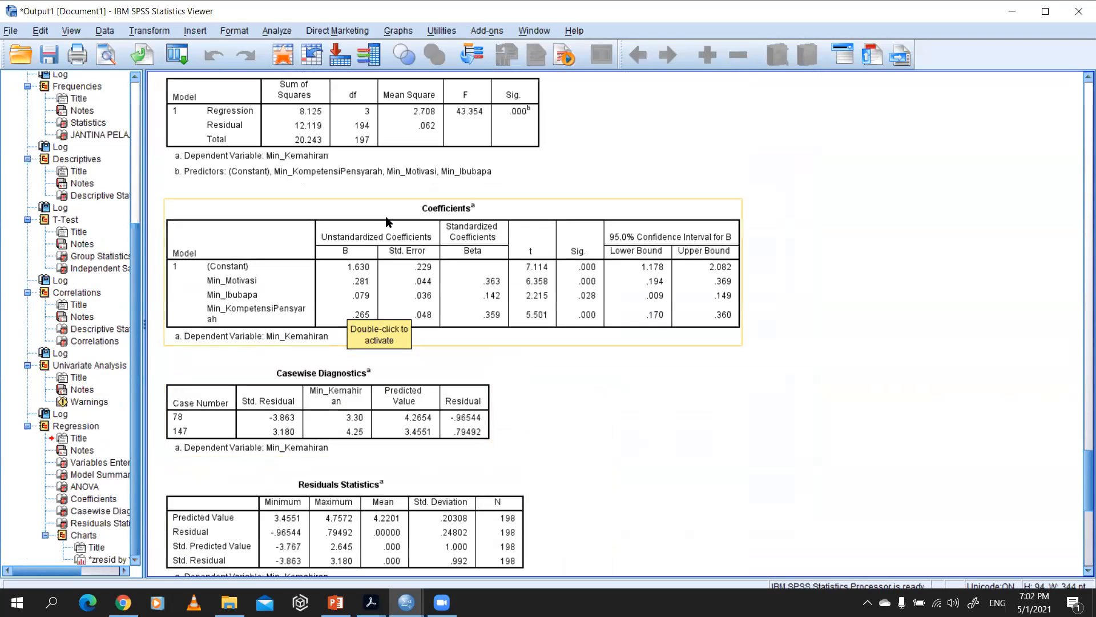
pyautogui.scroll(8, 386, 223)
pyautogui.scroll(6, 378, 228)
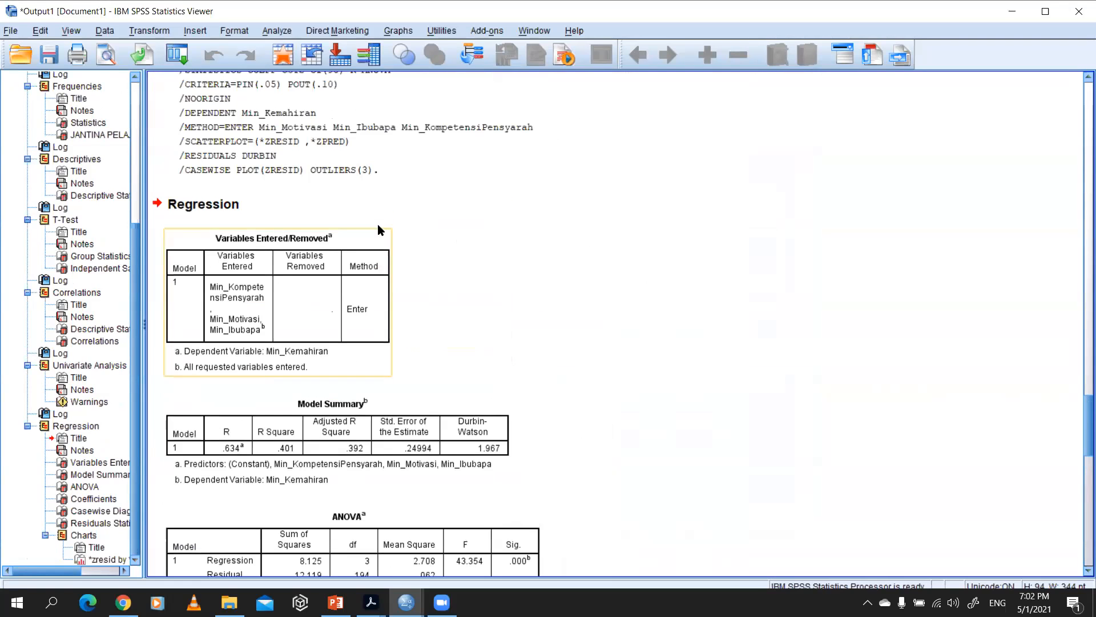
pyautogui.click(285, 277)
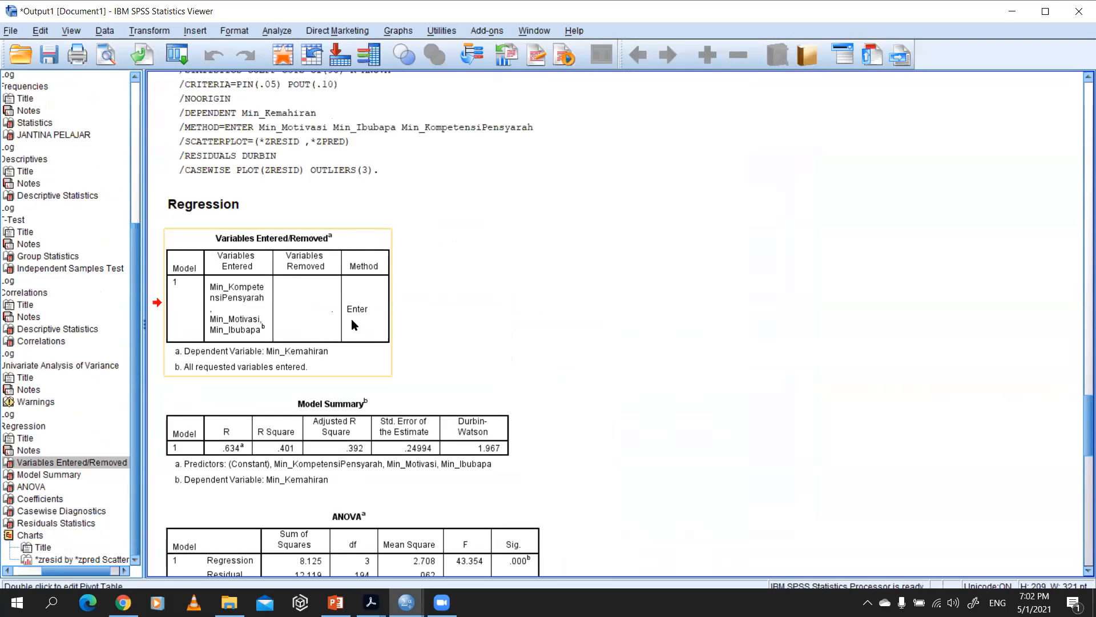
pyautogui.scroll(-4, 360, 348)
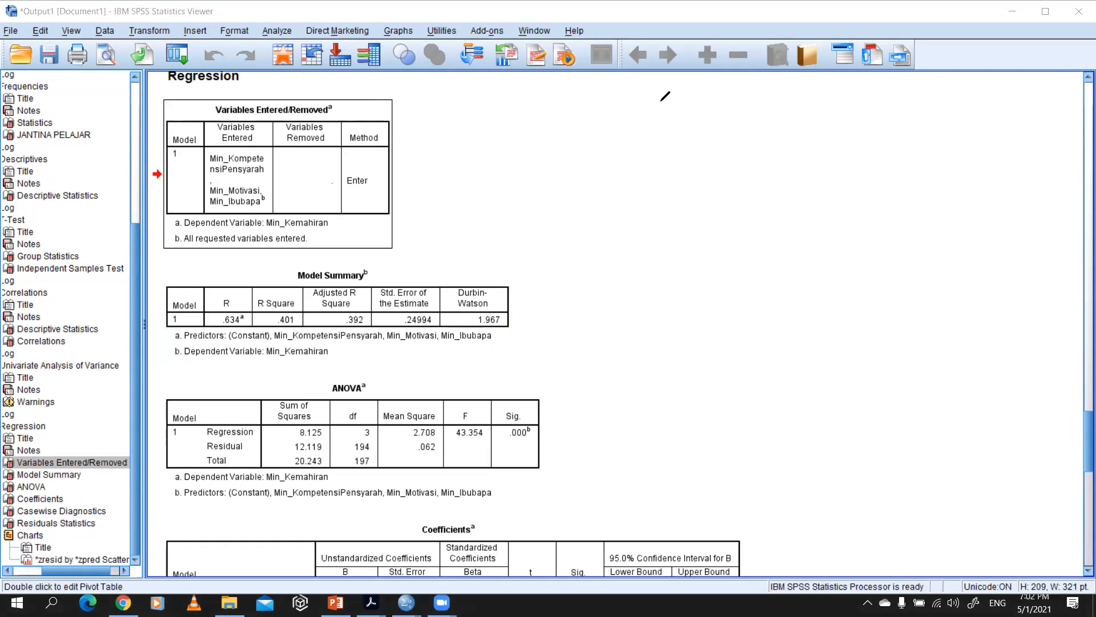
# Step: Circle the Enter method in Variables Entered/Removed and the R Square value in Model Summary with red annotations
pyautogui.moveTo(183, 118); pyautogui.dragTo(197, 129)
pyautogui.moveTo(390, 189)
pyautogui.mouseDown()
pyautogui.moveTo(346, 200)
pyautogui.moveTo(323, 187)
pyautogui.moveTo(347, 199)
pyautogui.mouseUp()
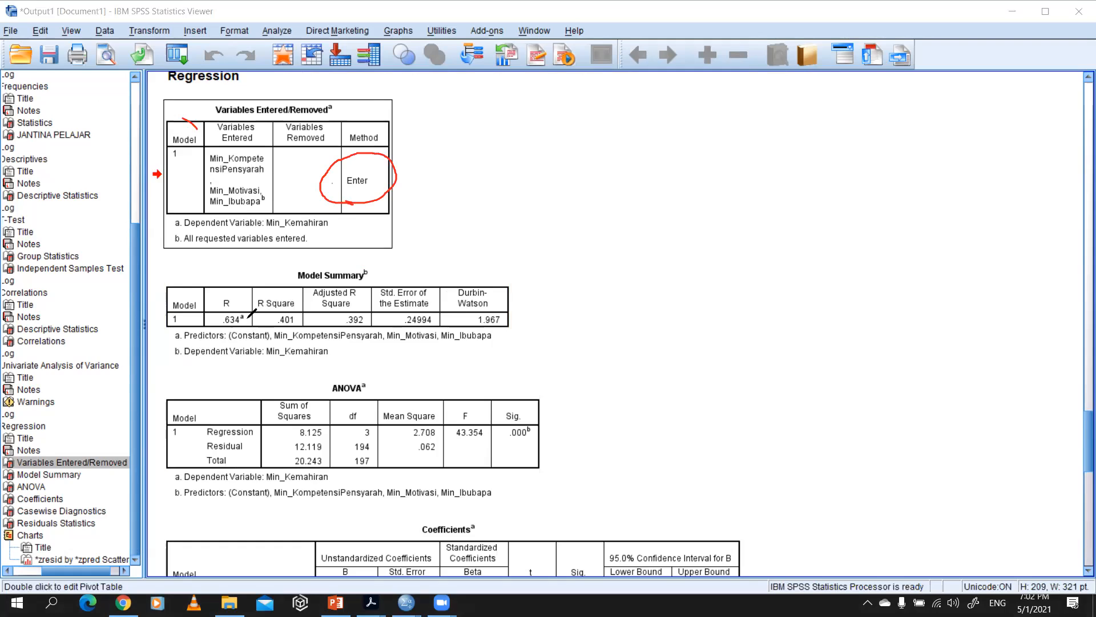
pyautogui.moveTo(267, 337)
pyautogui.mouseDown()
pyautogui.moveTo(311, 333)
pyautogui.moveTo(310, 296)
pyautogui.moveTo(246, 319)
pyautogui.moveTo(273, 333)
pyautogui.mouseUp()
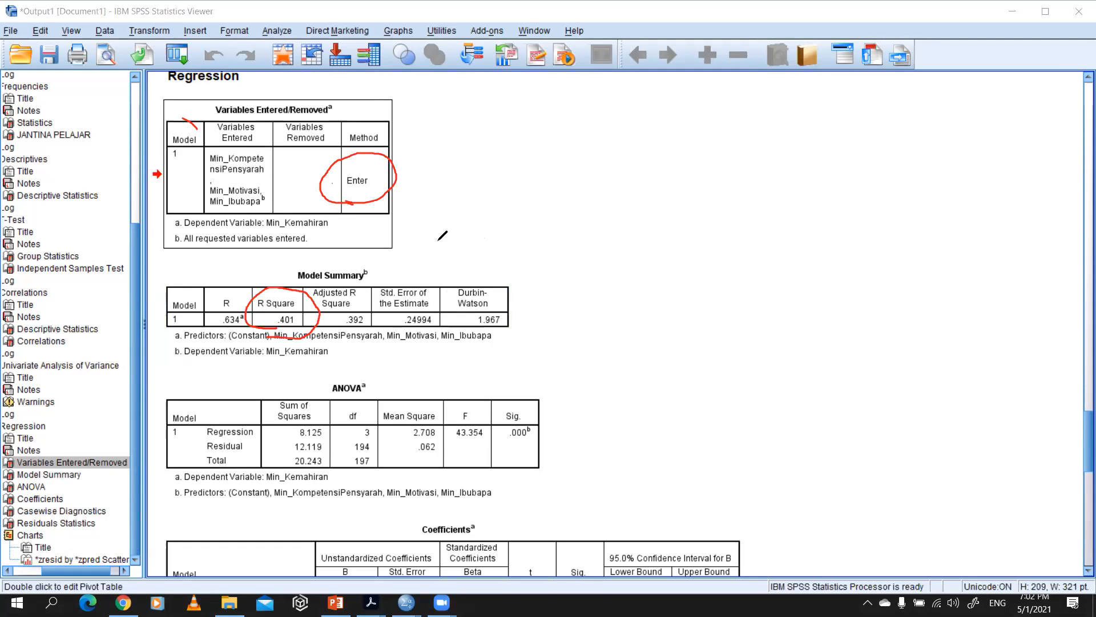
# Step: Handwrite "0.401 = 40.1 %" in red in the blank area beside the Model Summary table
pyautogui.click(515, 248)
pyautogui.moveTo(497, 225)
pyautogui.mouseDown()
pyautogui.moveTo(487, 227)
pyautogui.moveTo(548, 240)
pyautogui.moveTo(537, 247)
pyautogui.moveTo(570, 230)
pyautogui.moveTo(635, 238)
pyautogui.mouseUp()
pyautogui.moveTo(616, 245)
pyautogui.mouseDown()
pyautogui.moveTo(694, 249)
pyautogui.moveTo(681, 255)
pyautogui.mouseUp()
pyautogui.moveTo(731, 235); pyautogui.dragTo(759, 249)
pyautogui.click(739, 246)
pyautogui.moveTo(805, 215)
pyautogui.mouseDown()
pyautogui.moveTo(796, 241)
pyautogui.moveTo(813, 245)
pyautogui.mouseUp()
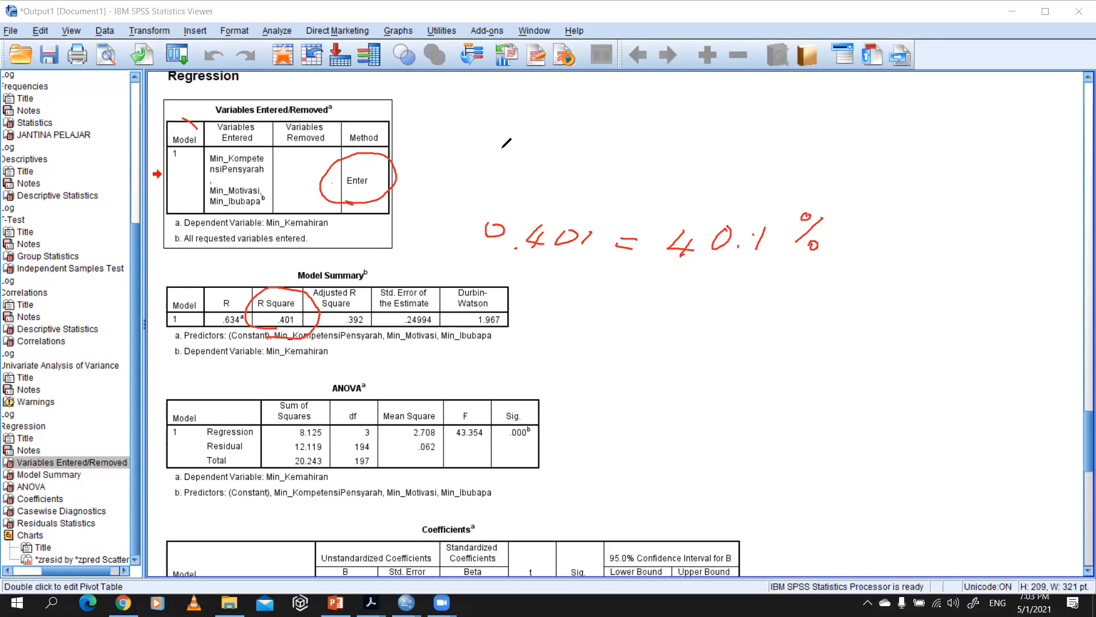
# Step: Sketch three circles bracketed toward a fourth, with a boxed 60% marked by a cross and 40% marked by a tick
pyautogui.moveTo(566, 116)
pyautogui.mouseDown()
pyautogui.moveTo(578, 118)
pyautogui.moveTo(579, 179)
pyautogui.mouseUp()
pyautogui.moveTo(654, 134)
pyautogui.mouseDown()
pyautogui.moveTo(642, 148)
pyautogui.moveTo(656, 135)
pyautogui.mouseUp()
pyautogui.moveTo(591, 121)
pyautogui.mouseDown()
pyautogui.moveTo(607, 135)
pyautogui.moveTo(588, 165)
pyautogui.moveTo(621, 140)
pyautogui.mouseUp()
pyautogui.moveTo(681, 154)
pyautogui.mouseDown()
pyautogui.moveTo(677, 169)
pyautogui.moveTo(702, 159)
pyautogui.moveTo(729, 180)
pyautogui.mouseUp()
pyautogui.moveTo(698, 117)
pyautogui.mouseDown()
pyautogui.moveTo(692, 134)
pyautogui.moveTo(736, 129)
pyautogui.moveTo(685, 143)
pyautogui.moveTo(742, 114)
pyautogui.moveTo(689, 113)
pyautogui.moveTo(682, 143)
pyautogui.mouseUp()
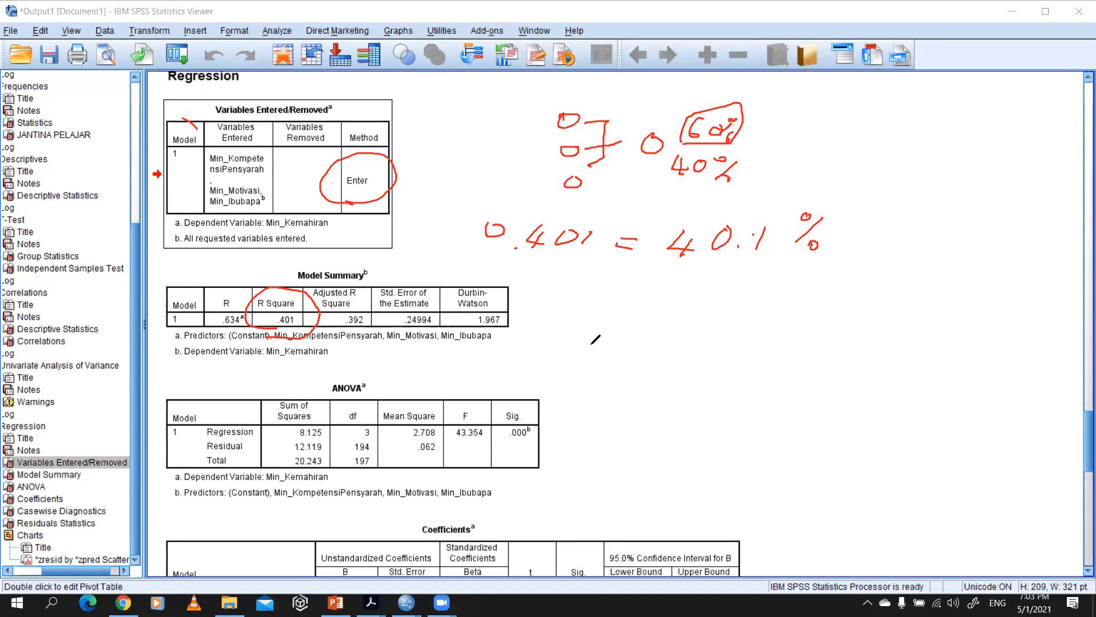
pyautogui.moveTo(741, 183); pyautogui.dragTo(798, 169)
pyautogui.moveTo(757, 115)
pyautogui.mouseDown()
pyautogui.moveTo(769, 139)
pyautogui.moveTo(743, 136)
pyautogui.mouseUp()
# Step: Circle the F value and the whole ANOVA table, write "wujud" beside its Sig. value, and ring the four-circle sketch in blue
pyautogui.moveTo(481, 411)
pyautogui.mouseDown()
pyautogui.moveTo(446, 427)
pyautogui.moveTo(500, 423)
pyautogui.moveTo(495, 407)
pyautogui.mouseUp()
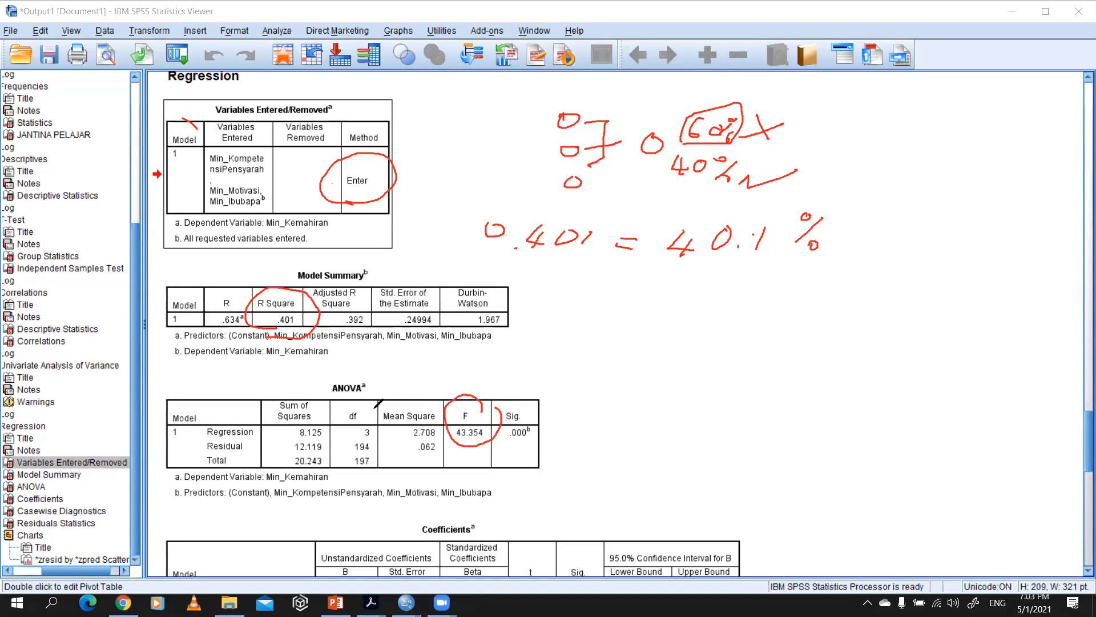
pyautogui.moveTo(201, 378)
pyautogui.mouseDown()
pyautogui.moveTo(414, 355)
pyautogui.moveTo(556, 409)
pyautogui.moveTo(502, 467)
pyautogui.moveTo(284, 478)
pyautogui.mouseUp()
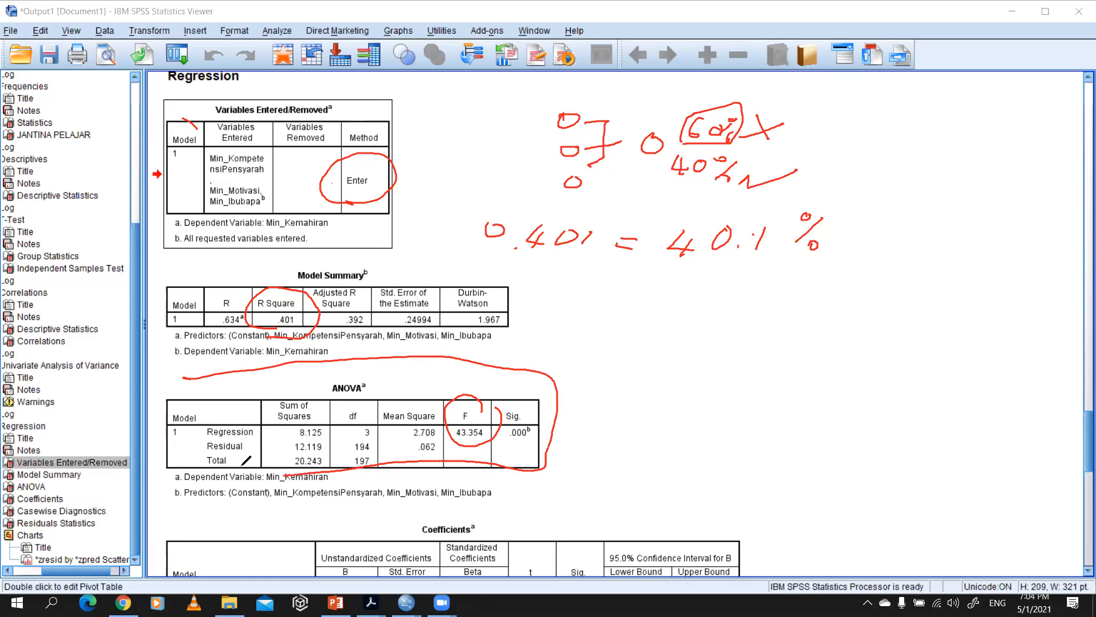
pyautogui.moveTo(297, 465)
pyautogui.mouseDown()
pyautogui.moveTo(193, 479)
pyautogui.moveTo(159, 402)
pyautogui.moveTo(190, 386)
pyautogui.mouseUp()
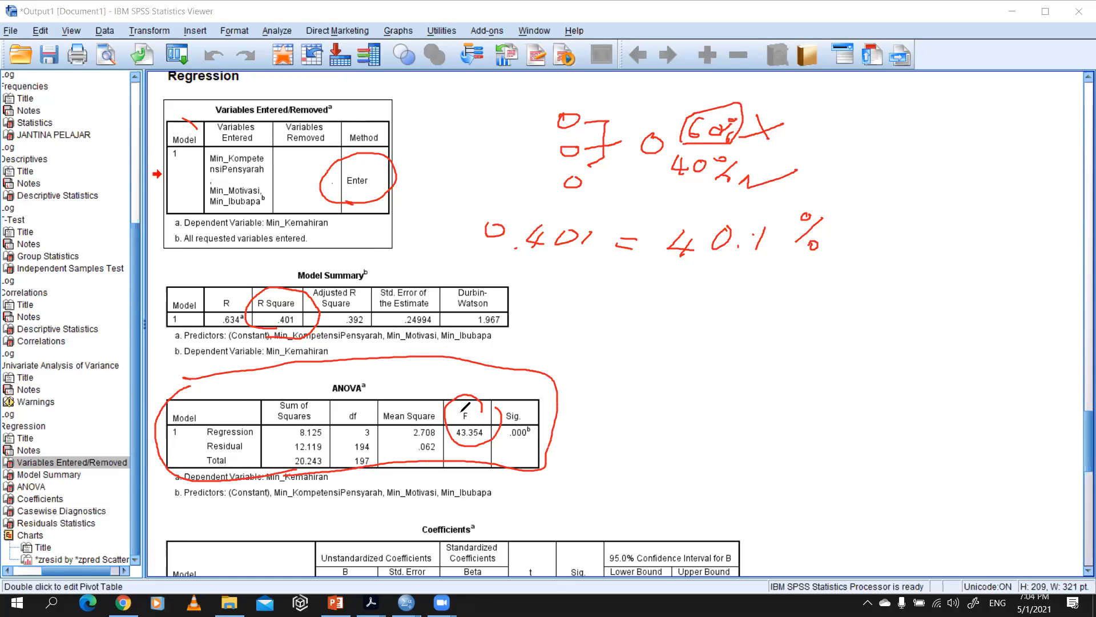
pyautogui.moveTo(524, 438)
pyautogui.mouseDown()
pyautogui.moveTo(671, 397)
pyautogui.moveTo(692, 405)
pyautogui.moveTo(701, 390)
pyautogui.mouseUp()
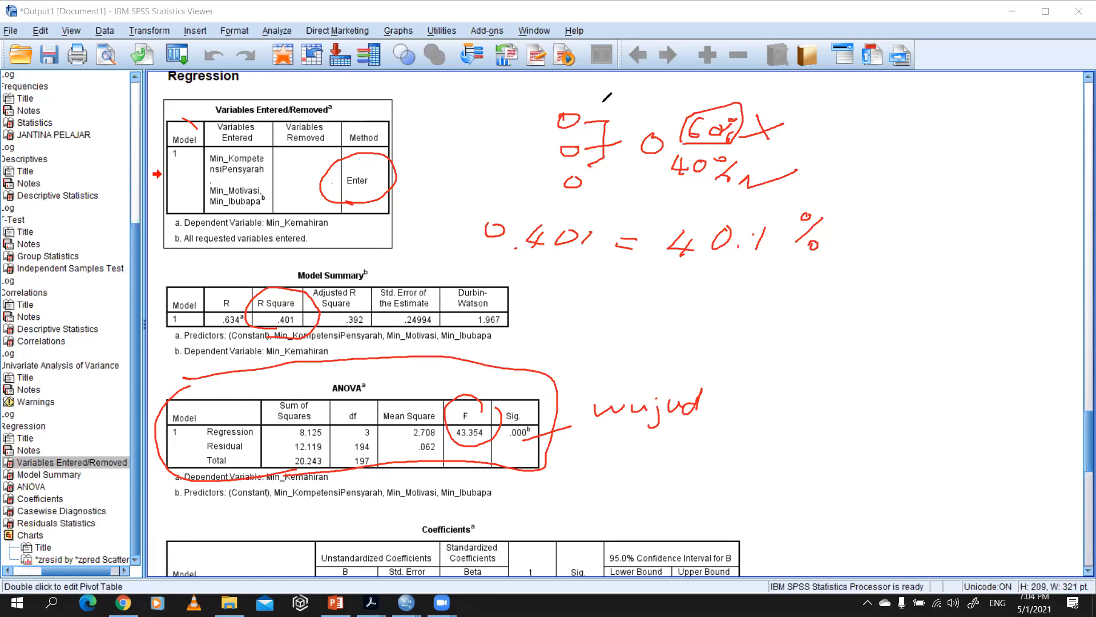
pyautogui.moveTo(566, 199)
pyautogui.mouseDown()
pyautogui.moveTo(604, 198)
pyautogui.moveTo(675, 137)
pyautogui.moveTo(574, 107)
pyautogui.moveTo(557, 190)
pyautogui.mouseUp()
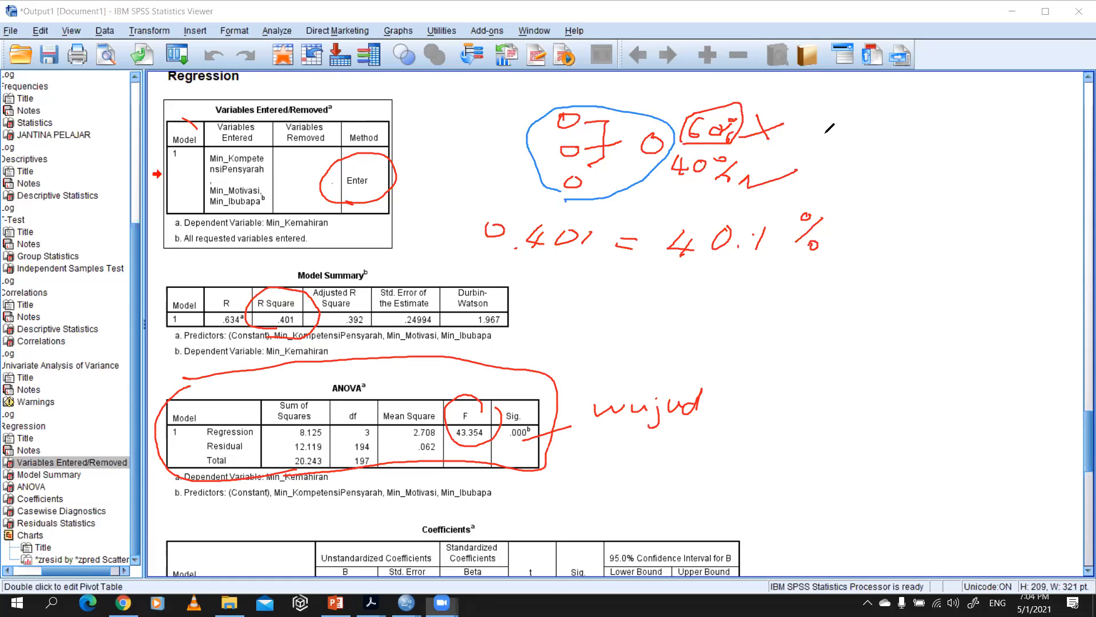
# Step: Clear the annotations over the output and handwrite the equation "Y = m + X" in blue below the Coefficients table
pyautogui.moveTo(1081, 436); pyautogui.dragTo(1079, 476)
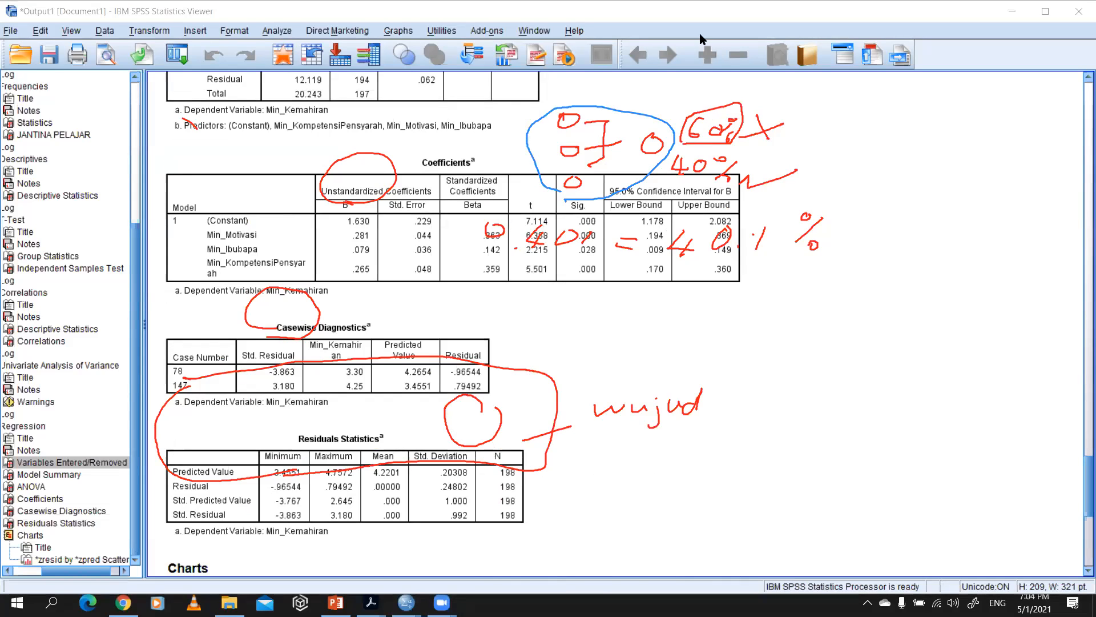
pyautogui.moveTo(509, 122)
pyautogui.mouseDown()
pyautogui.moveTo(329, 343)
pyautogui.moveTo(372, 444)
pyautogui.moveTo(624, 264)
pyautogui.moveTo(676, 208)
pyautogui.moveTo(500, 215)
pyautogui.moveTo(737, 235)
pyautogui.moveTo(591, 213)
pyautogui.moveTo(747, 186)
pyautogui.moveTo(651, 157)
pyautogui.moveTo(571, 174)
pyautogui.moveTo(644, 141)
pyautogui.moveTo(718, 149)
pyautogui.moveTo(634, 235)
pyautogui.moveTo(680, 356)
pyautogui.moveTo(659, 420)
pyautogui.moveTo(493, 440)
pyautogui.moveTo(458, 316)
pyautogui.moveTo(184, 116)
pyautogui.moveTo(191, 124)
pyautogui.mouseUp()
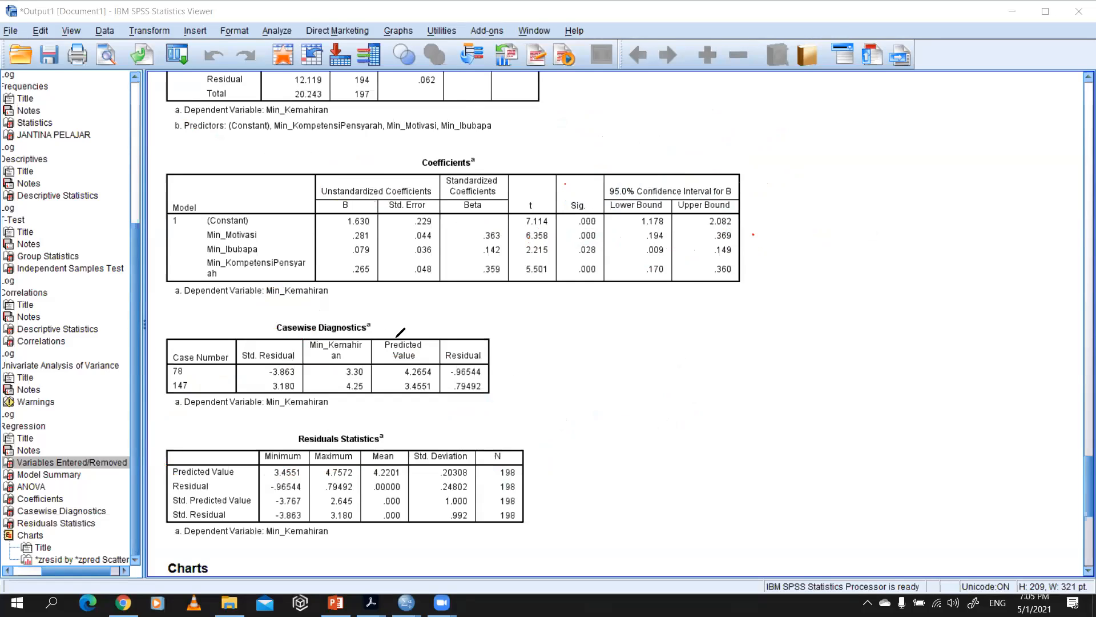
pyautogui.moveTo(339, 295); pyautogui.dragTo(373, 333)
pyautogui.moveTo(609, 333)
pyautogui.mouseDown()
pyautogui.moveTo(630, 355)
pyautogui.moveTo(654, 328)
pyautogui.moveTo(620, 390)
pyautogui.moveTo(679, 366)
pyautogui.mouseUp()
pyautogui.moveTo(659, 376); pyautogui.dragTo(684, 381)
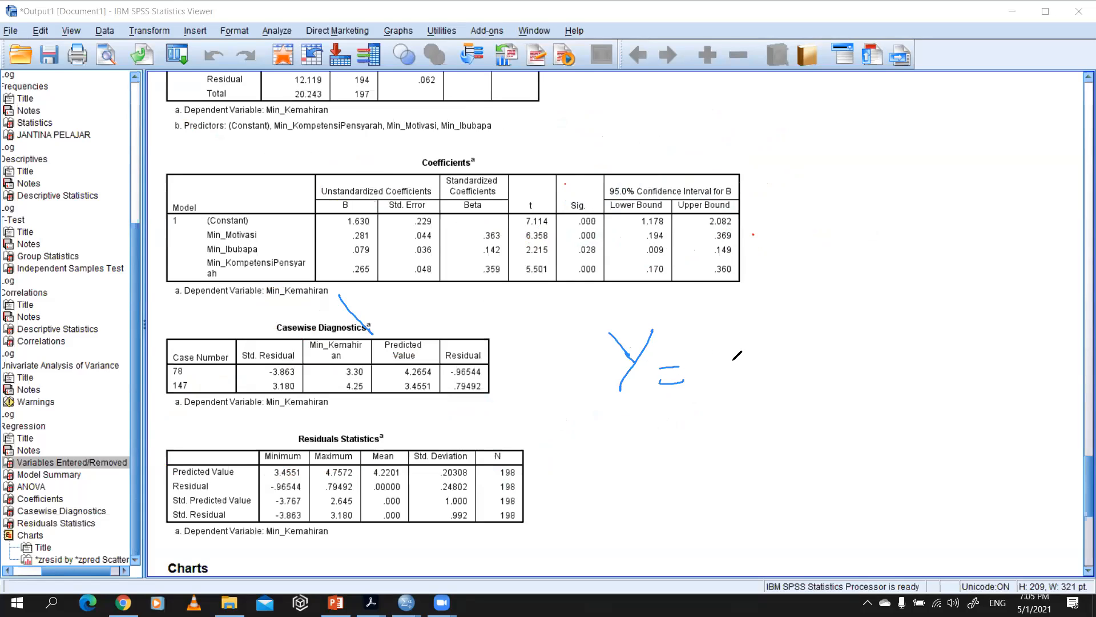
pyautogui.moveTo(713, 351)
pyautogui.mouseDown()
pyautogui.moveTo(734, 376)
pyautogui.moveTo(756, 377)
pyautogui.mouseUp()
pyautogui.moveTo(805, 335)
pyautogui.mouseDown()
pyautogui.moveTo(802, 367)
pyautogui.moveTo(810, 354)
pyautogui.mouseUp()
pyautogui.moveTo(871, 330)
pyautogui.mouseDown()
pyautogui.moveTo(840, 362)
pyautogui.moveTo(868, 360)
pyautogui.mouseUp()
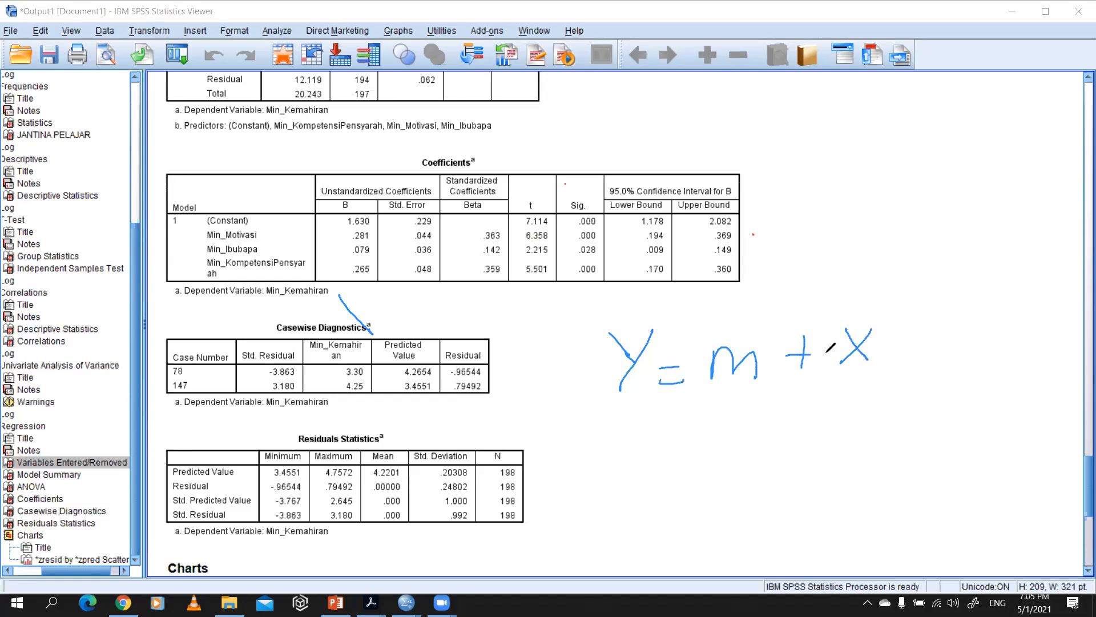